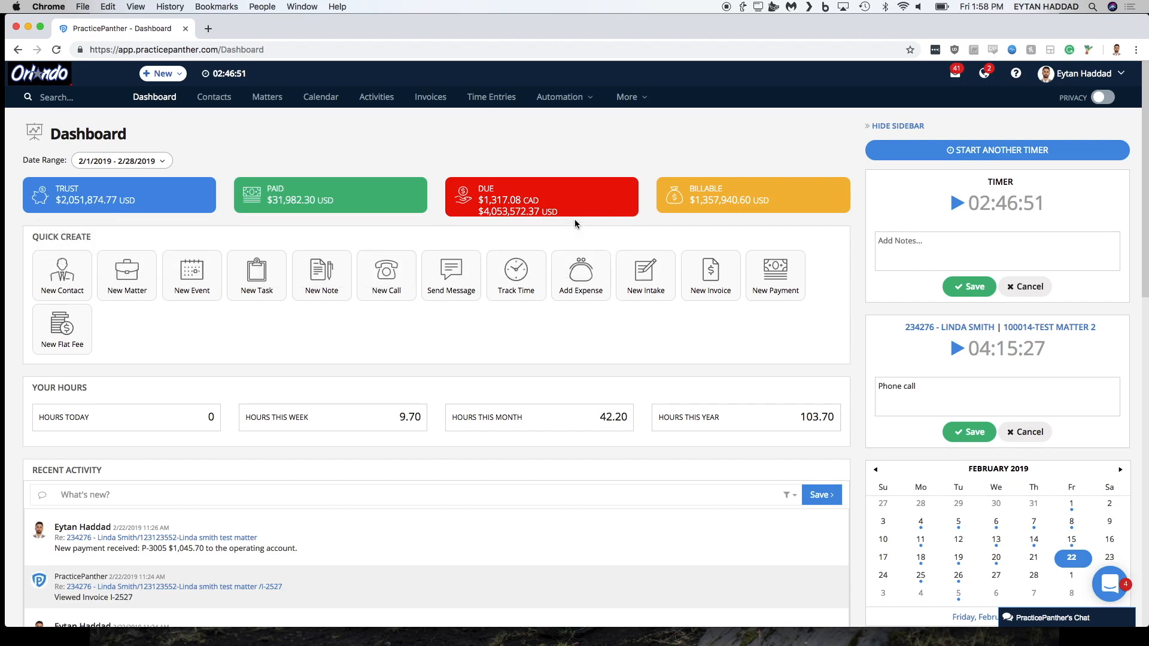
- Go to More > Users > Manage User Access & Security to see the six roles
{"action": "left_click", "coordinate": [623, 98]}
{"action": "left_click", "coordinate": [625, 228]}
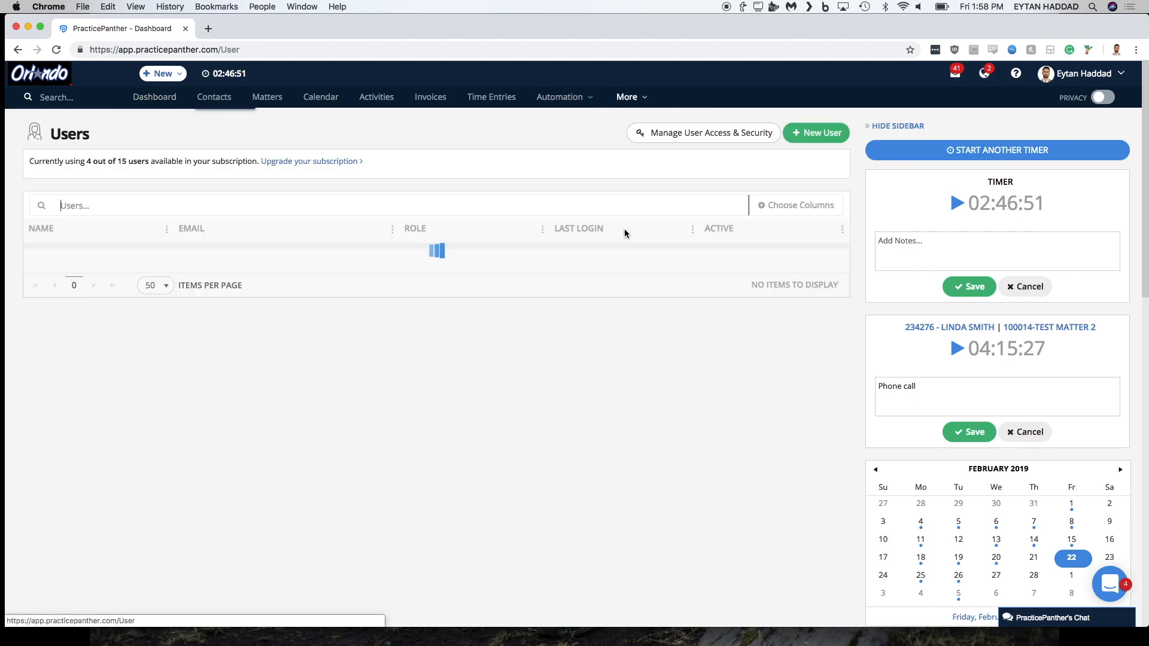
{"action": "left_click", "coordinate": [687, 137]}
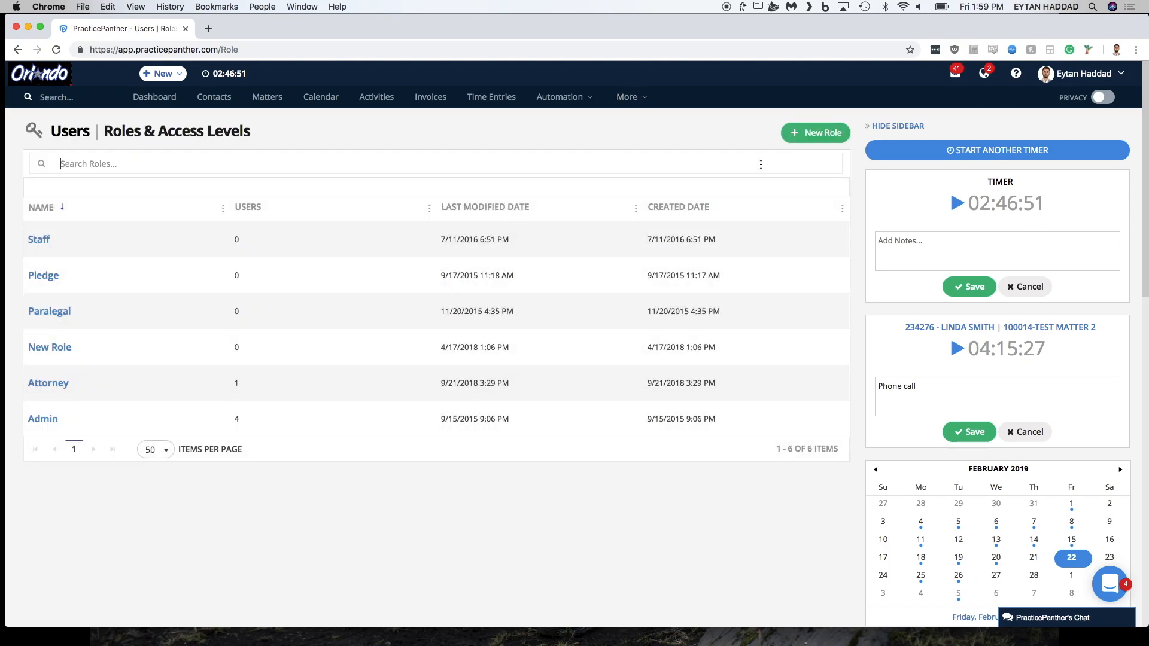
- Start a New Role and review its permissions grid down to the IP access restriction
{"action": "left_click", "coordinate": [822, 129]}
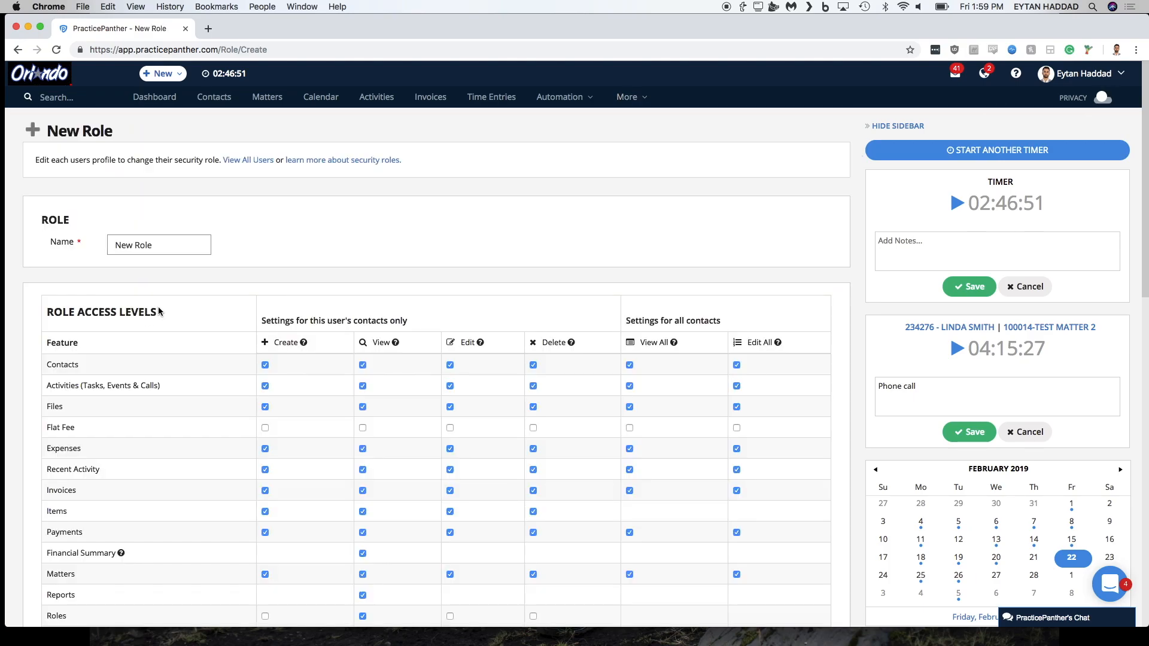
{"action": "scroll", "coordinate": [176, 306], "scroll_direction": "down", "scroll_amount": 5}
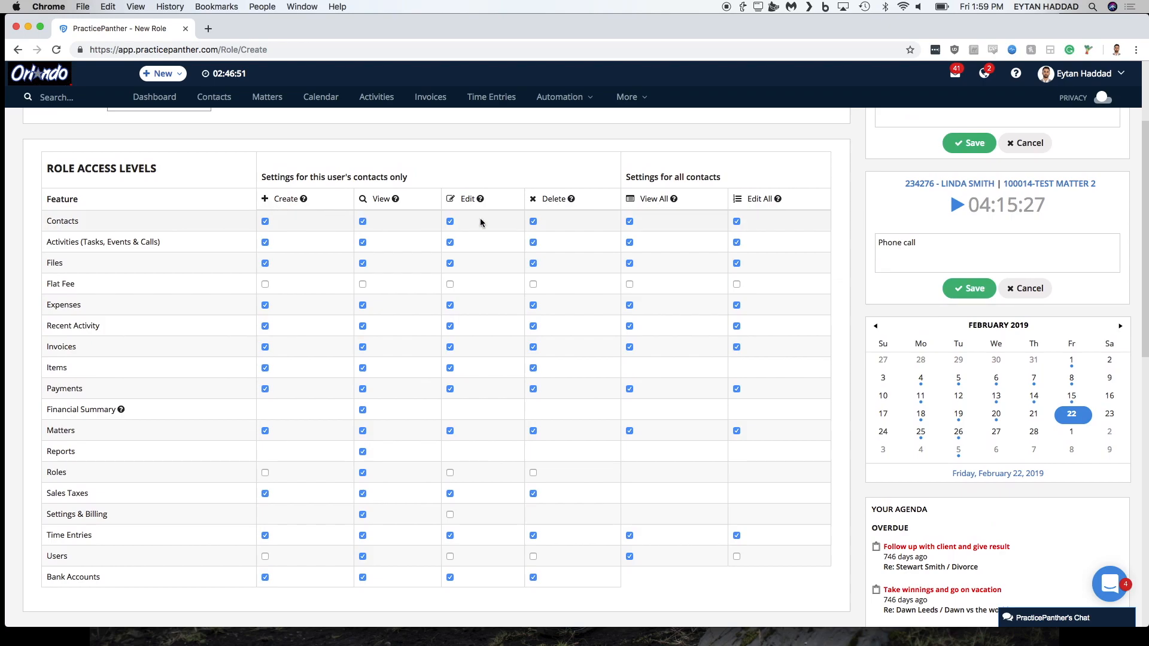
{"action": "scroll", "coordinate": [151, 306], "scroll_direction": "down", "scroll_amount": 5}
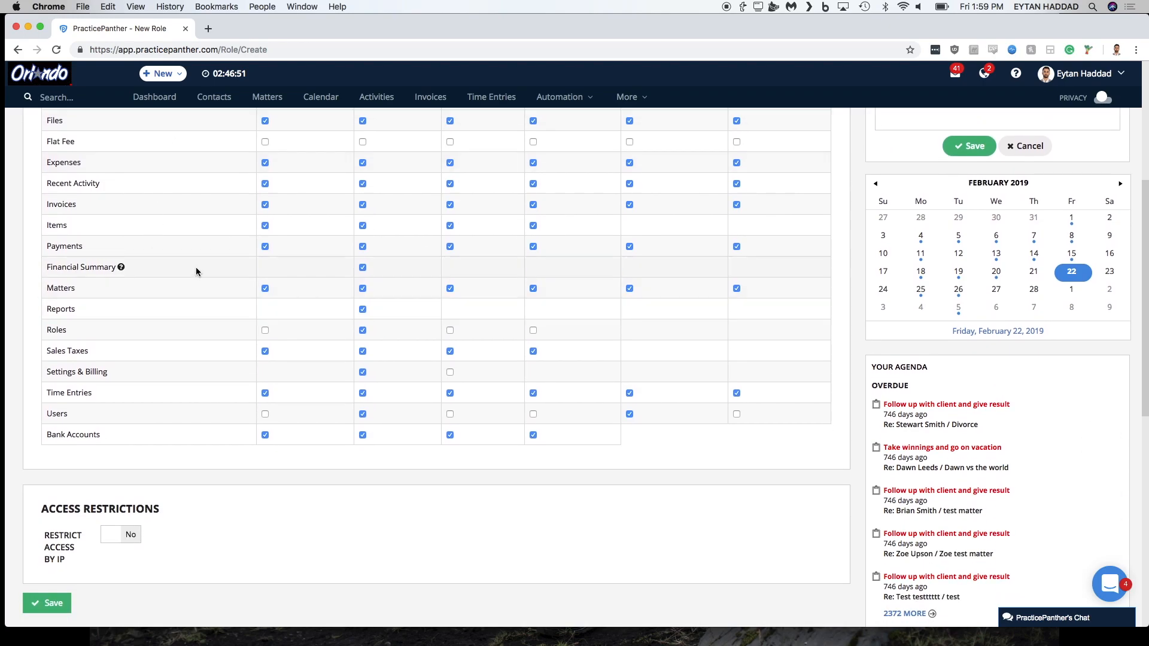
{"action": "scroll", "coordinate": [211, 275], "scroll_direction": "down", "scroll_amount": 3}
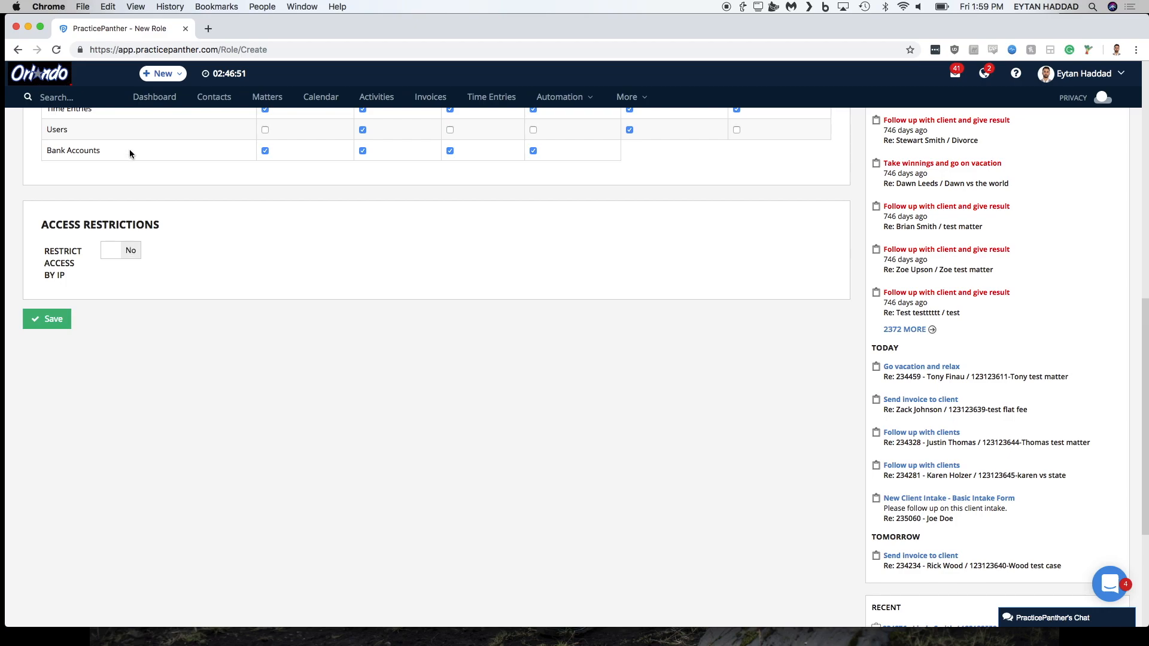
- From the Dashboard, open the time entries logged this week via Hours This Week
{"action": "left_click", "coordinate": [154, 96]}
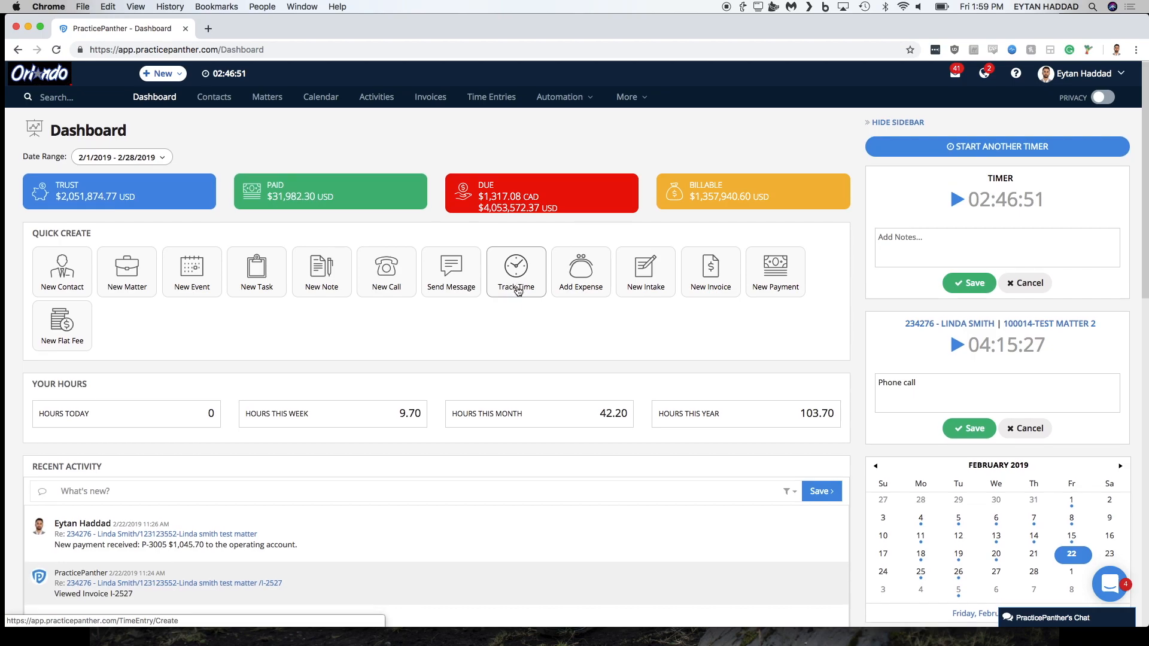
{"action": "scroll", "coordinate": [519, 292], "scroll_direction": "down", "scroll_amount": 3}
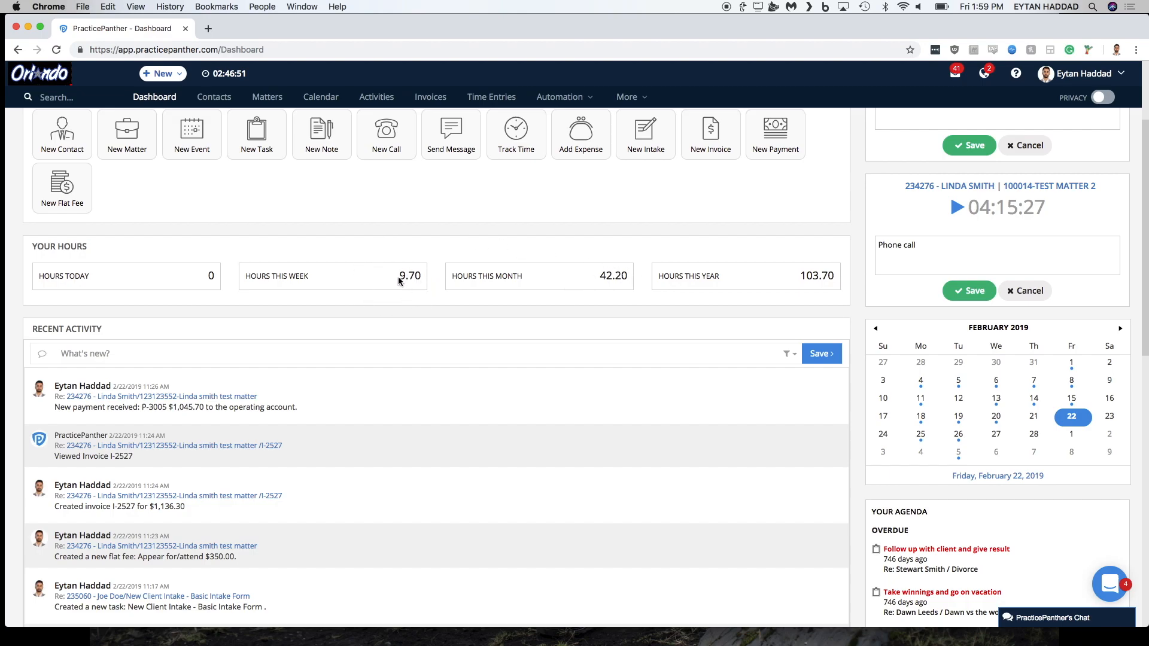
{"action": "left_click", "coordinate": [277, 278]}
{"action": "scroll", "coordinate": [274, 281], "scroll_direction": "up", "scroll_amount": 3}
- Set the date range to Last 30 Days and check the Status and Billed By filters
{"action": "left_click", "coordinate": [366, 141]}
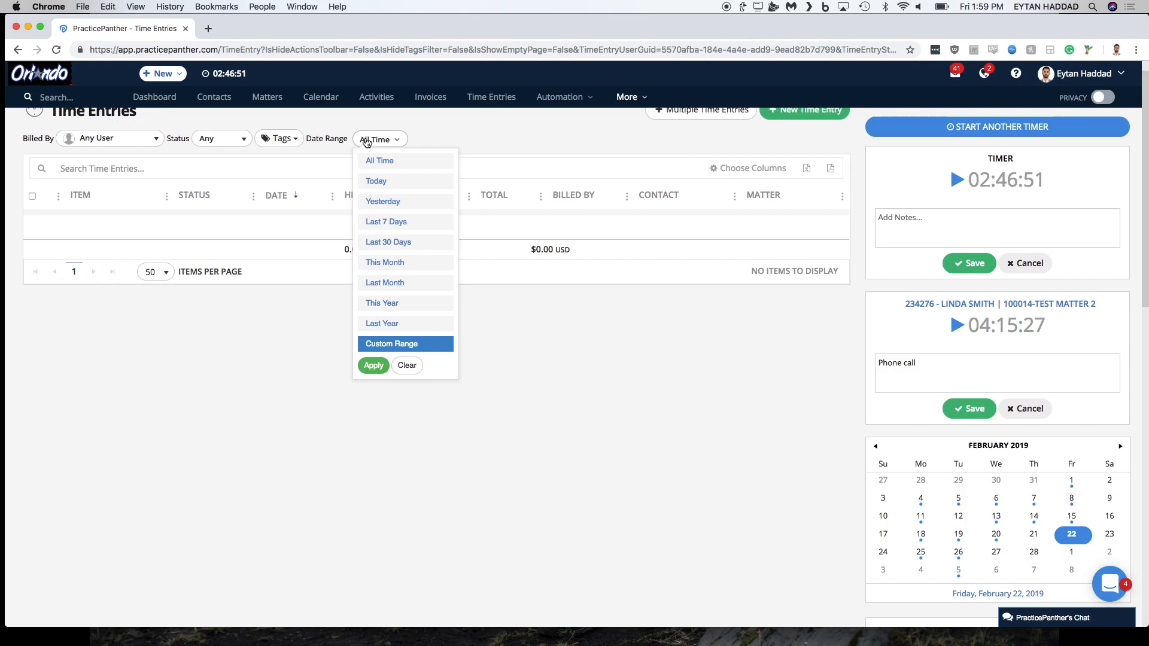
{"action": "left_click", "coordinate": [383, 249]}
{"action": "scroll", "coordinate": [287, 273], "scroll_direction": "down", "scroll_amount": 1}
{"action": "scroll", "coordinate": [286, 272], "scroll_direction": "down", "scroll_amount": 2}
{"action": "scroll", "coordinate": [286, 268], "scroll_direction": "up", "scroll_amount": 5}
{"action": "left_click", "coordinate": [237, 166]}
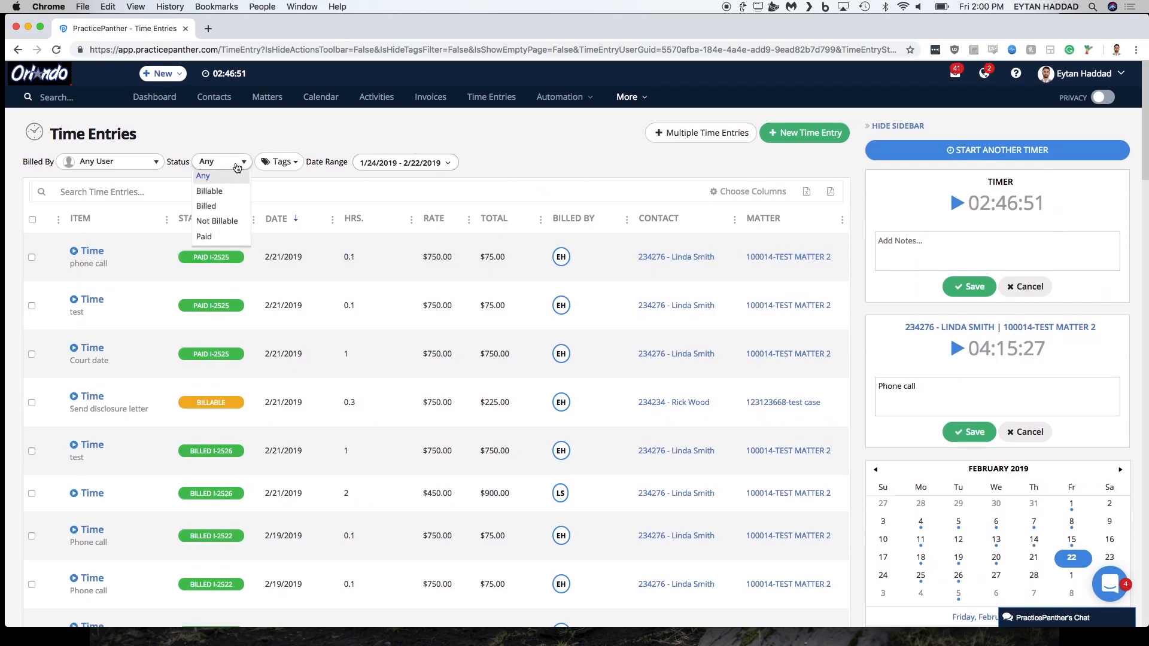
{"action": "left_click", "coordinate": [158, 163]}
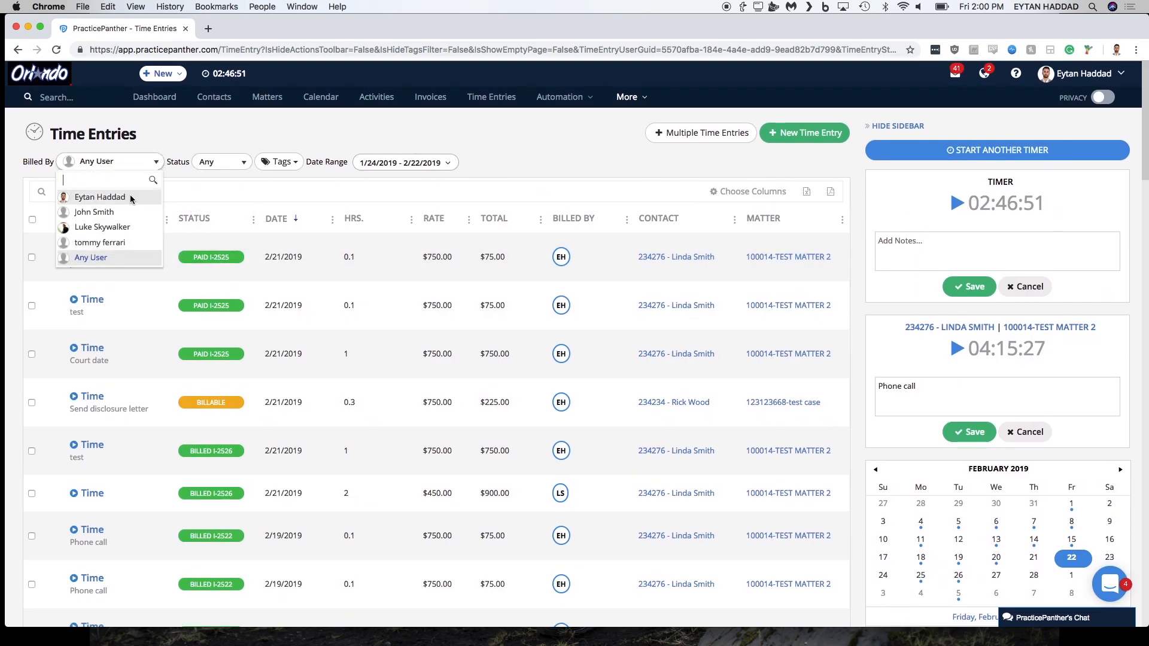
- Return to the Dashboard and scroll through its Recent Activity
{"action": "left_click", "coordinate": [154, 98]}
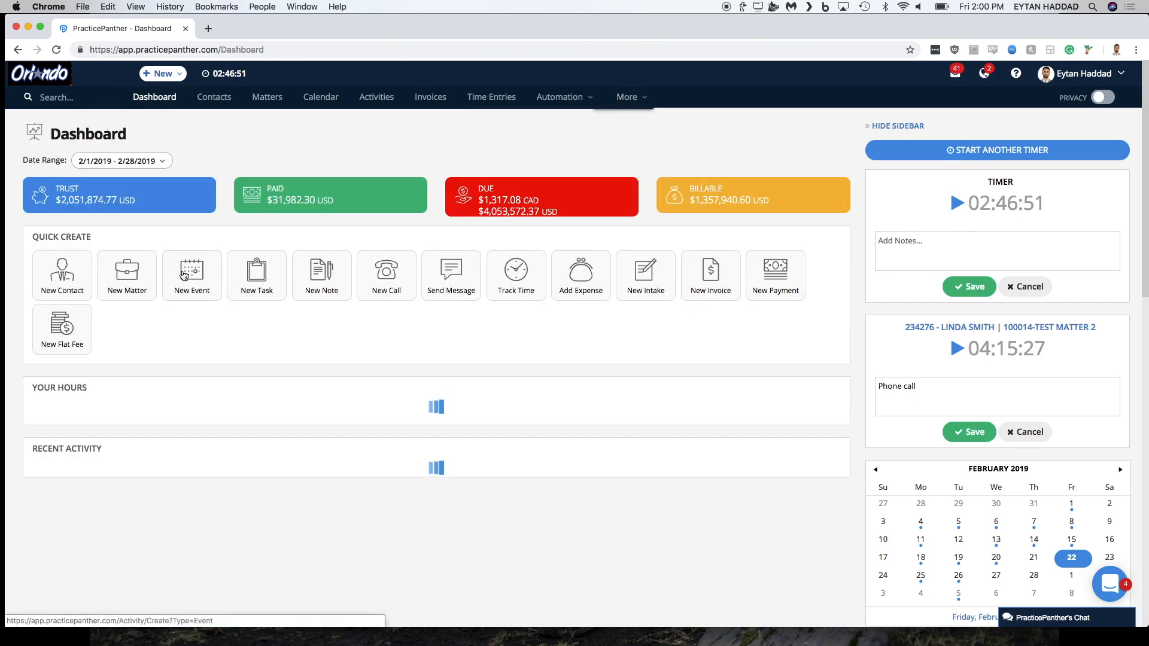
{"action": "scroll", "coordinate": [184, 274], "scroll_direction": "down", "scroll_amount": 5}
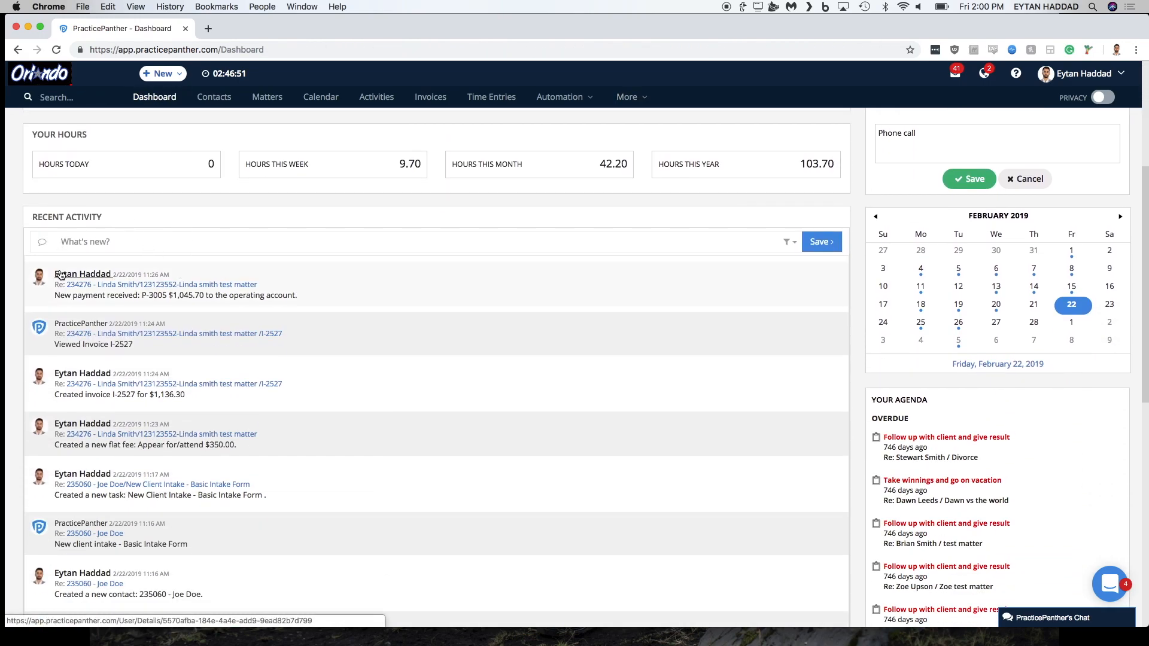
{"action": "scroll", "coordinate": [61, 275], "scroll_direction": "down", "scroll_amount": 1}
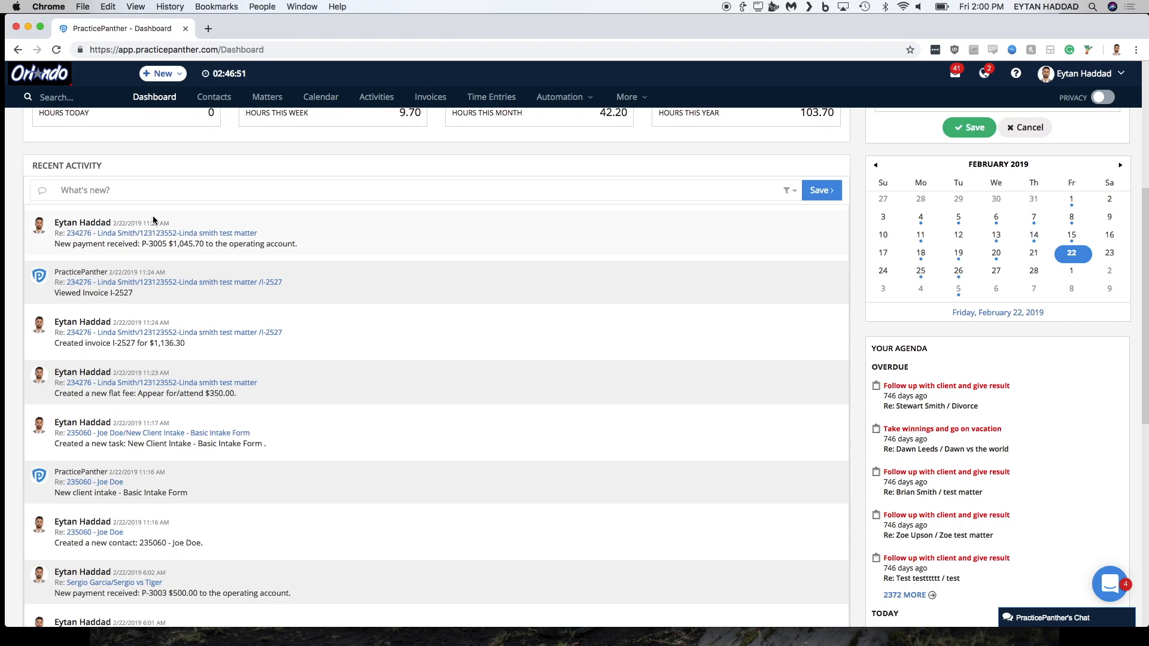
{"action": "scroll", "coordinate": [153, 215], "scroll_direction": "down", "scroll_amount": 1}
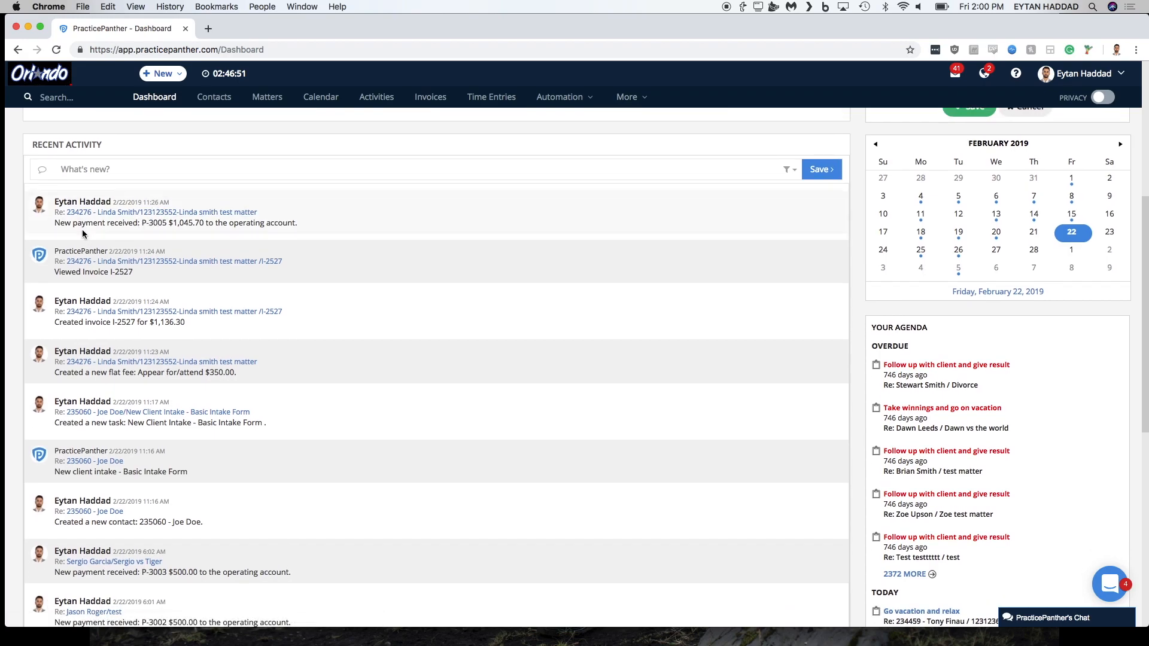
{"action": "scroll", "coordinate": [69, 210], "scroll_direction": "up", "scroll_amount": 5}
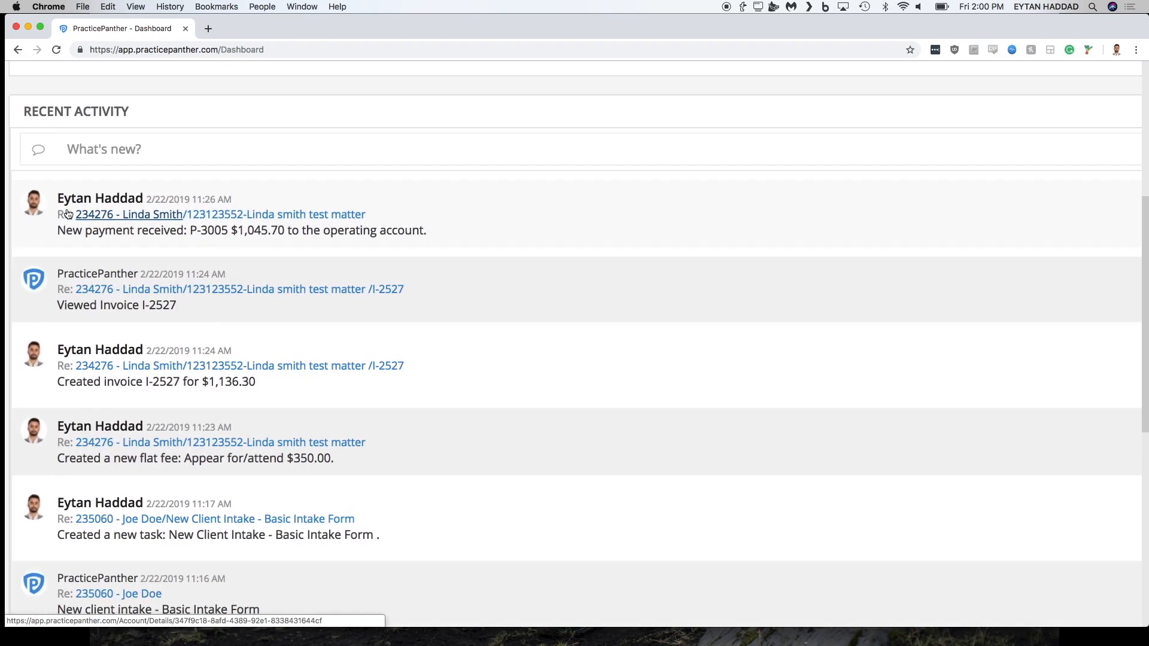
{"action": "scroll", "coordinate": [68, 210], "scroll_direction": "left", "scroll_amount": 1}
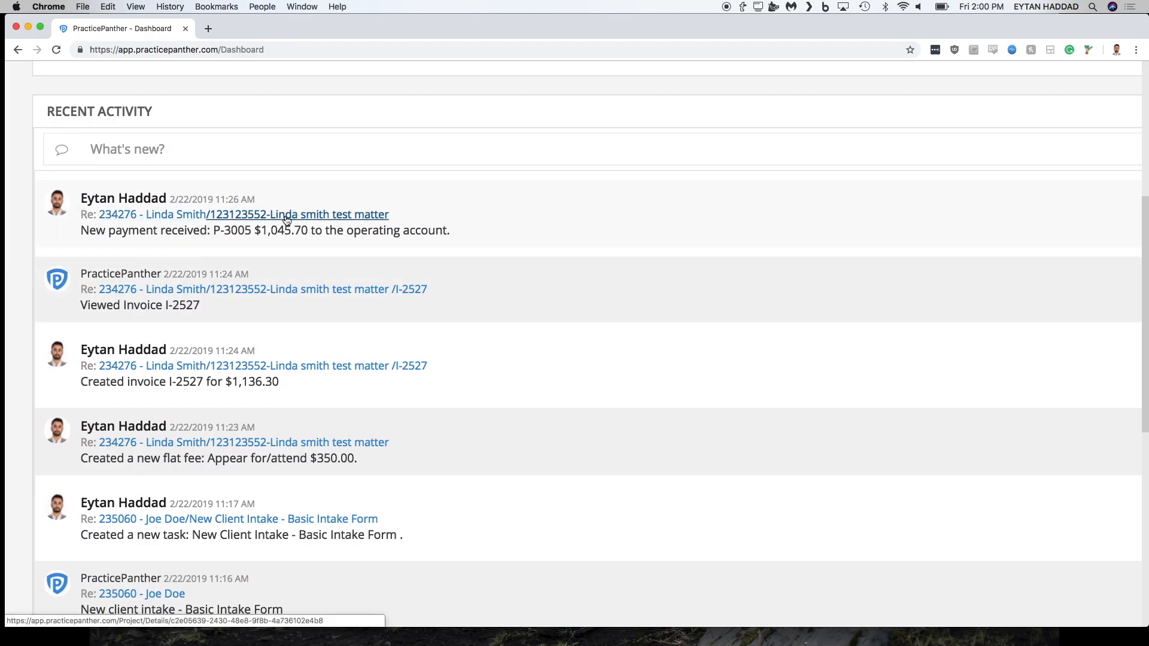
{"action": "scroll", "coordinate": [287, 220], "scroll_direction": "down", "scroll_amount": 5}
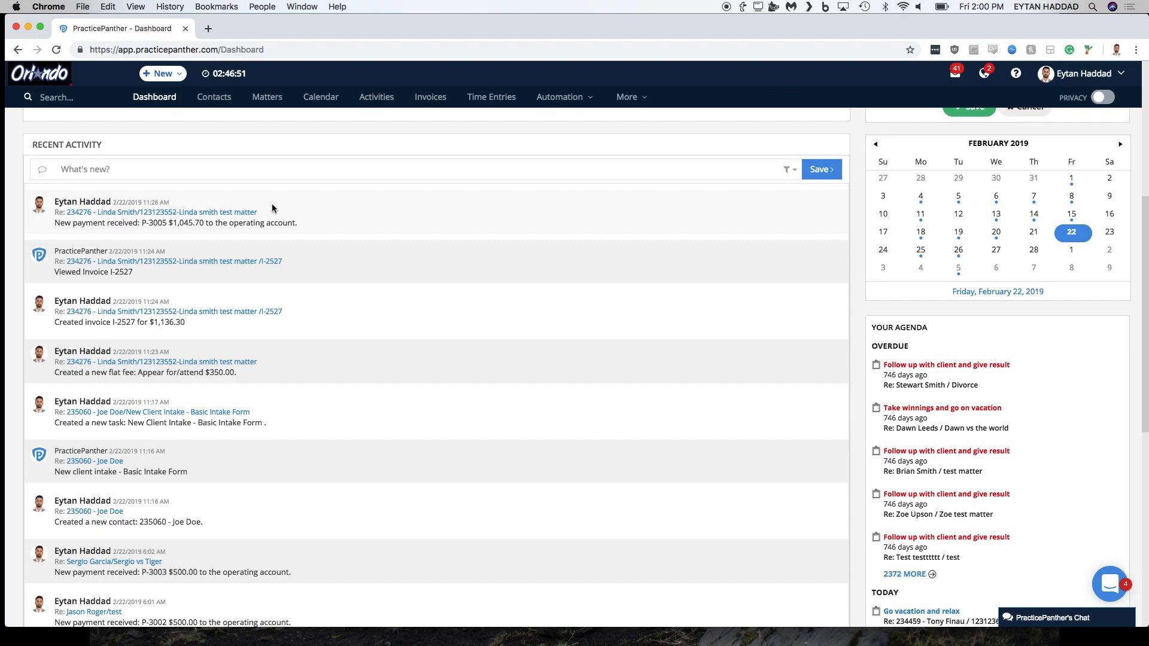
- Review the client's test matter history of payments and invoices, then go back to the Dashboard
{"action": "left_click", "coordinate": [192, 213]}
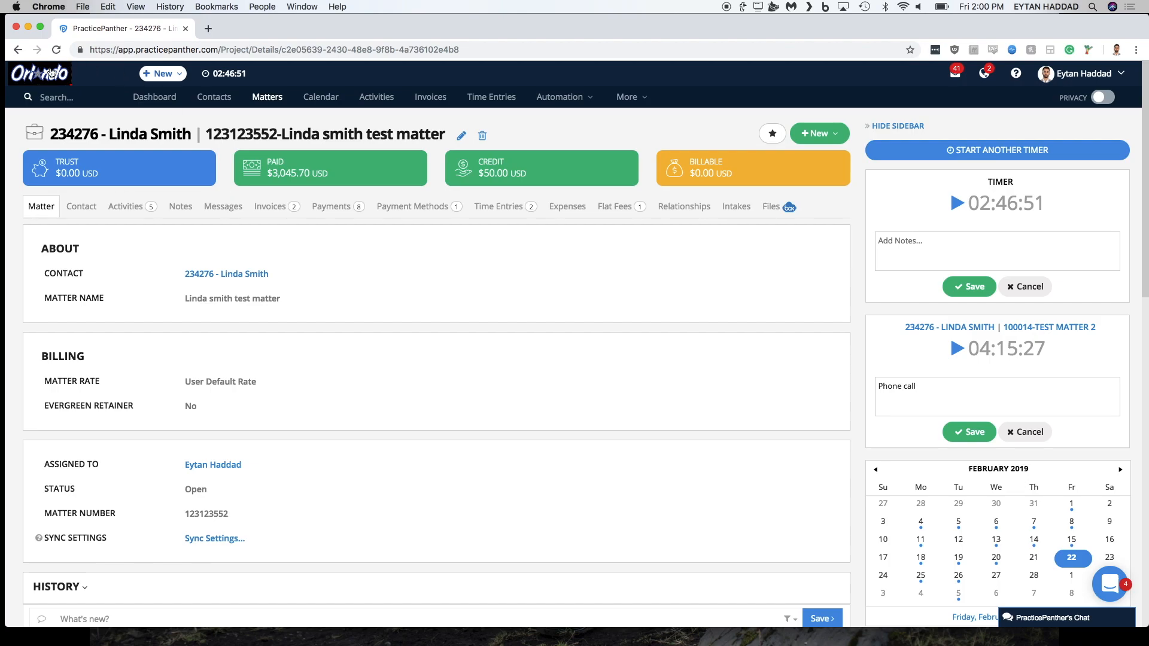
{"action": "scroll", "coordinate": [144, 130], "scroll_direction": "down", "scroll_amount": 10}
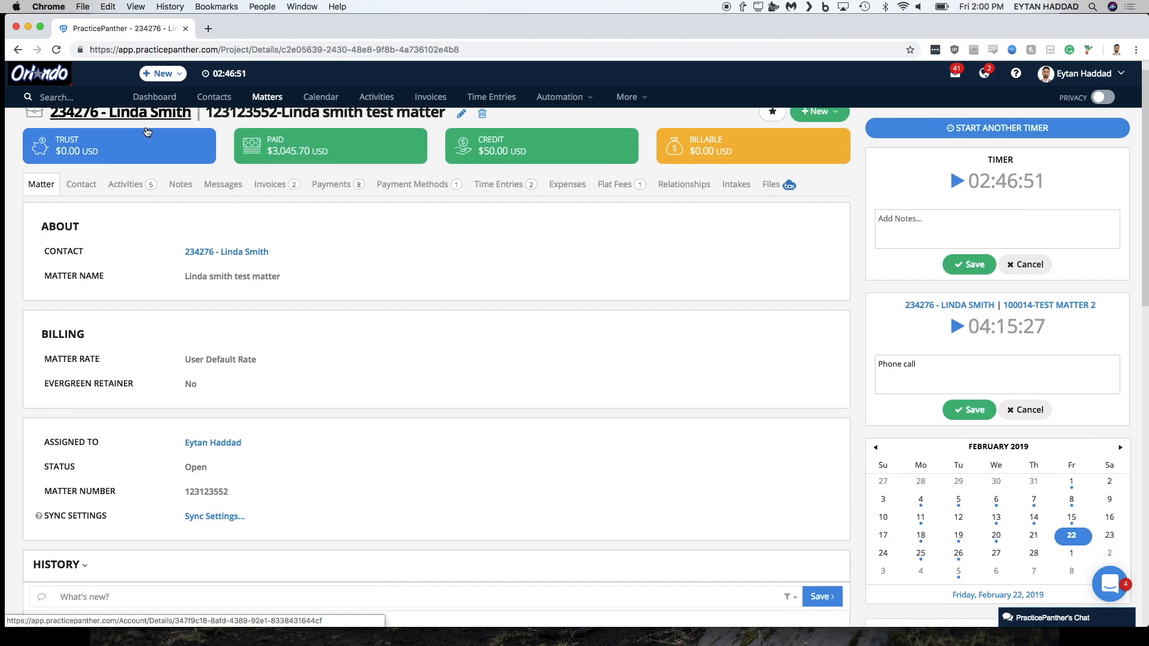
{"action": "scroll", "coordinate": [147, 132], "scroll_direction": "down", "scroll_amount": 1}
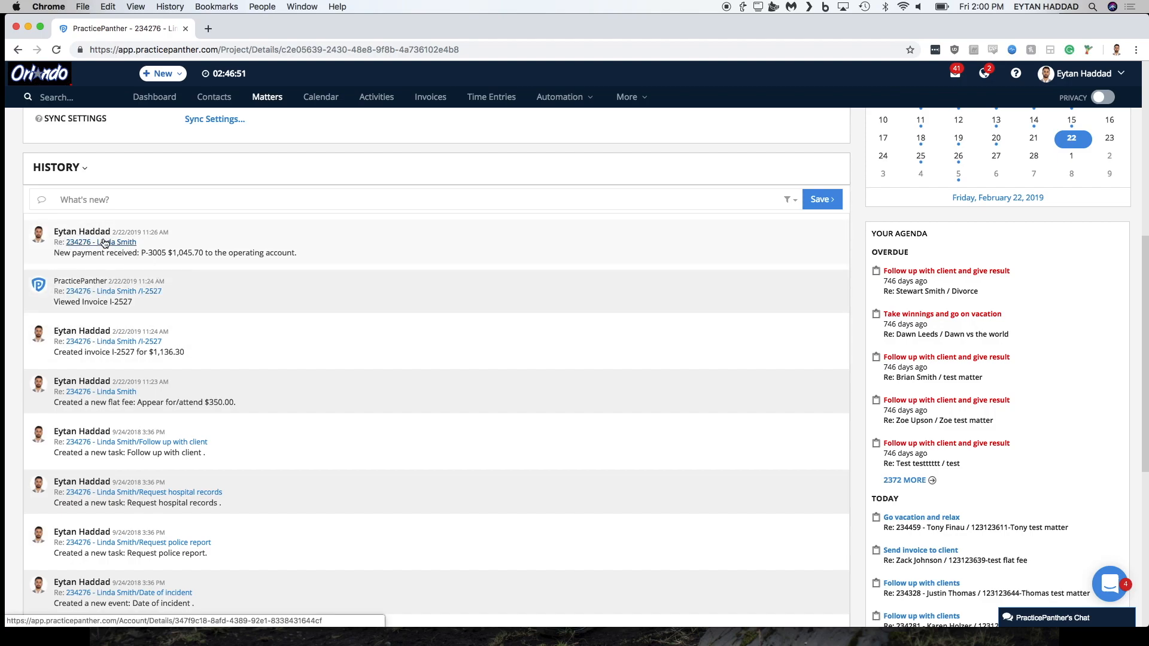
{"action": "scroll", "coordinate": [105, 239], "scroll_direction": "down", "scroll_amount": 2}
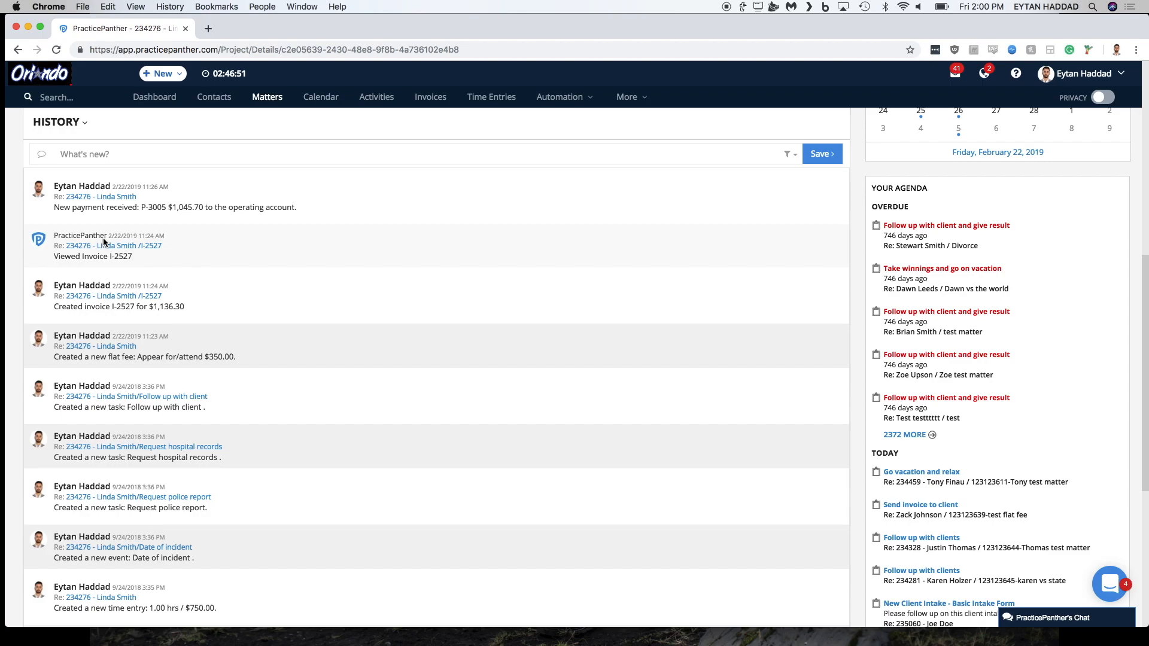
{"action": "left_click", "coordinate": [141, 100]}
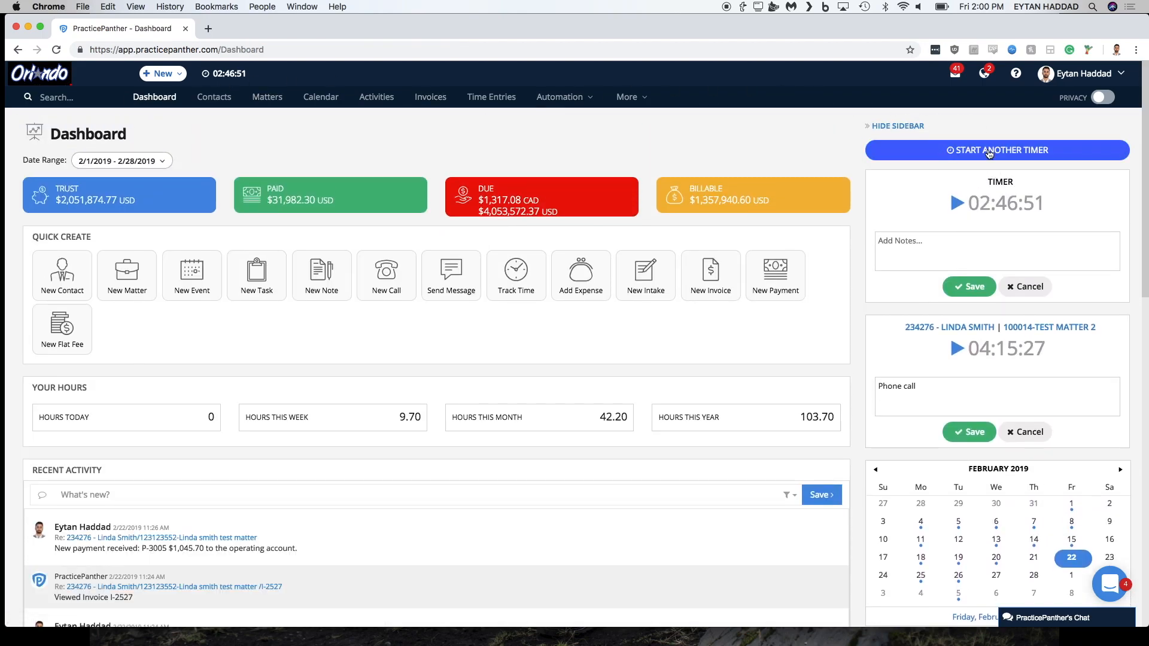
- Look at the Time Entries and Activities lists, then return to the Dashboard
{"action": "left_click", "coordinate": [492, 97]}
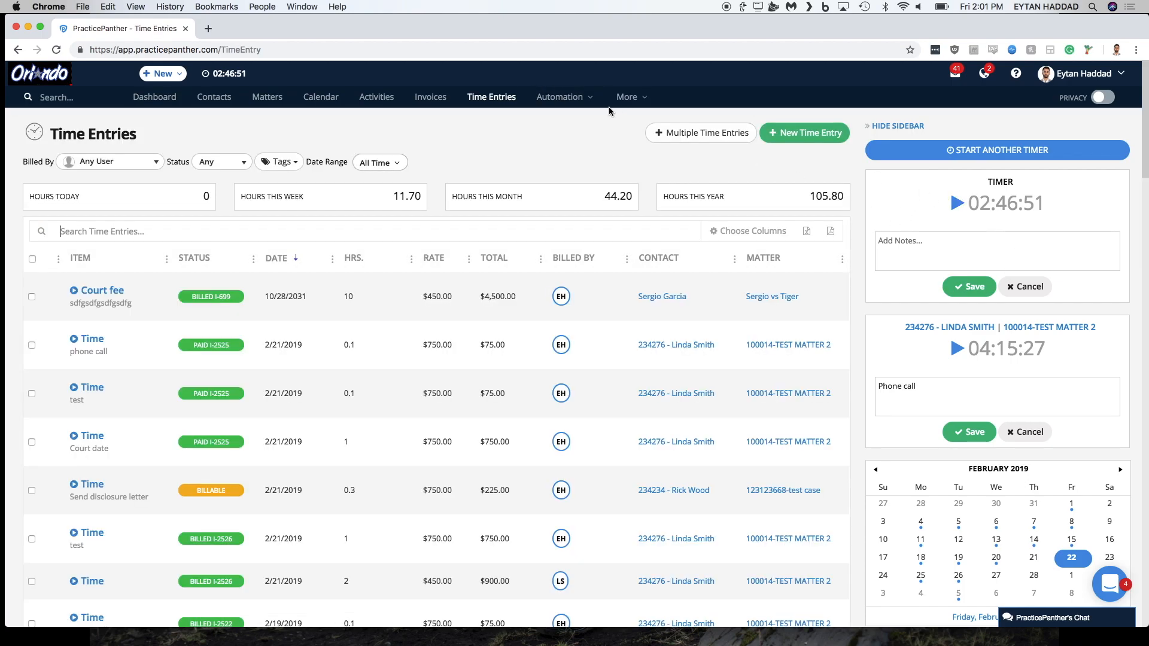
{"action": "left_click", "coordinate": [376, 97]}
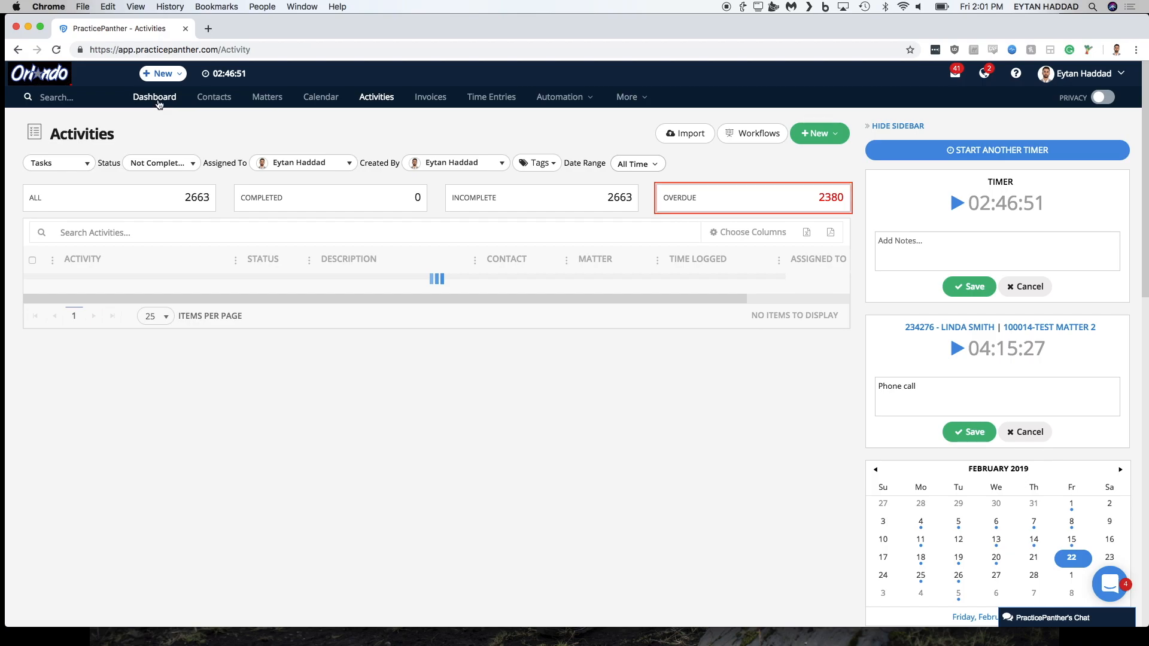
{"action": "left_click", "coordinate": [156, 99]}
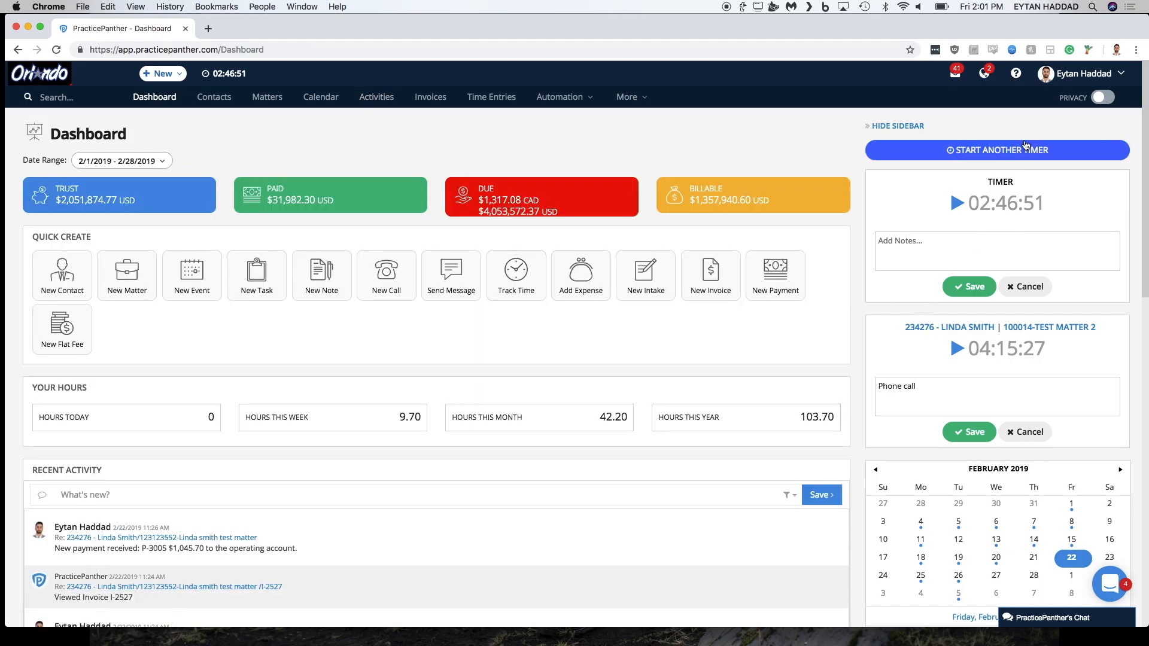
- Start a new running timer and scroll the Dashboard down to the Recent list and today's tasks
{"action": "left_click", "coordinate": [1047, 150]}
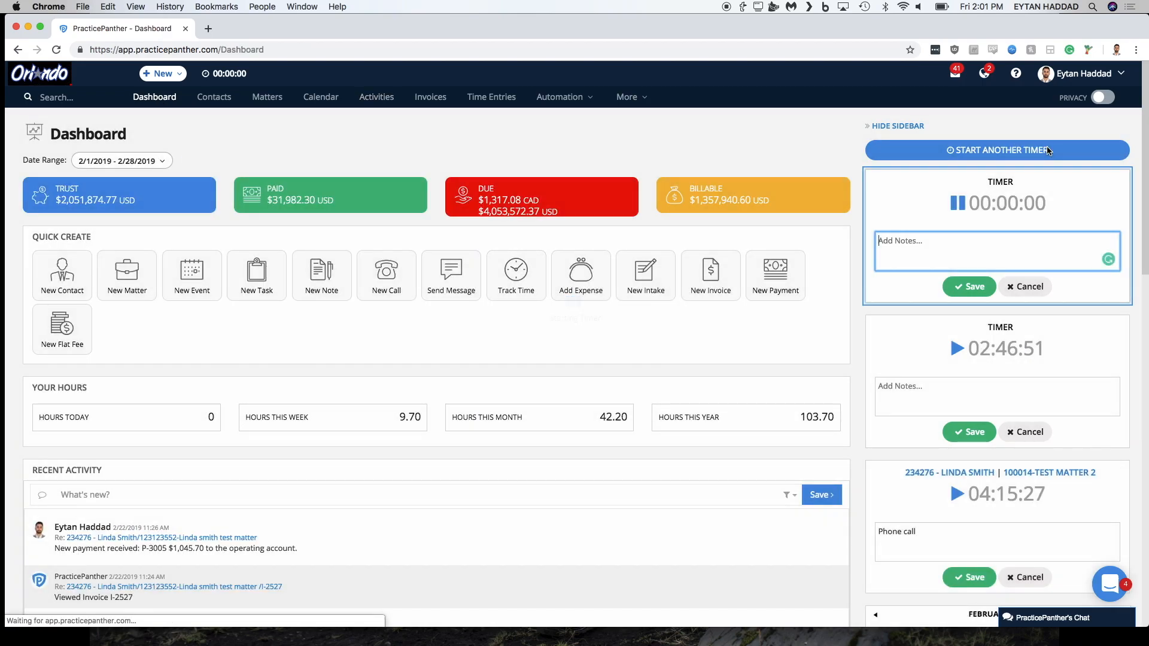
{"action": "scroll", "coordinate": [940, 234], "scroll_direction": "down", "scroll_amount": 3}
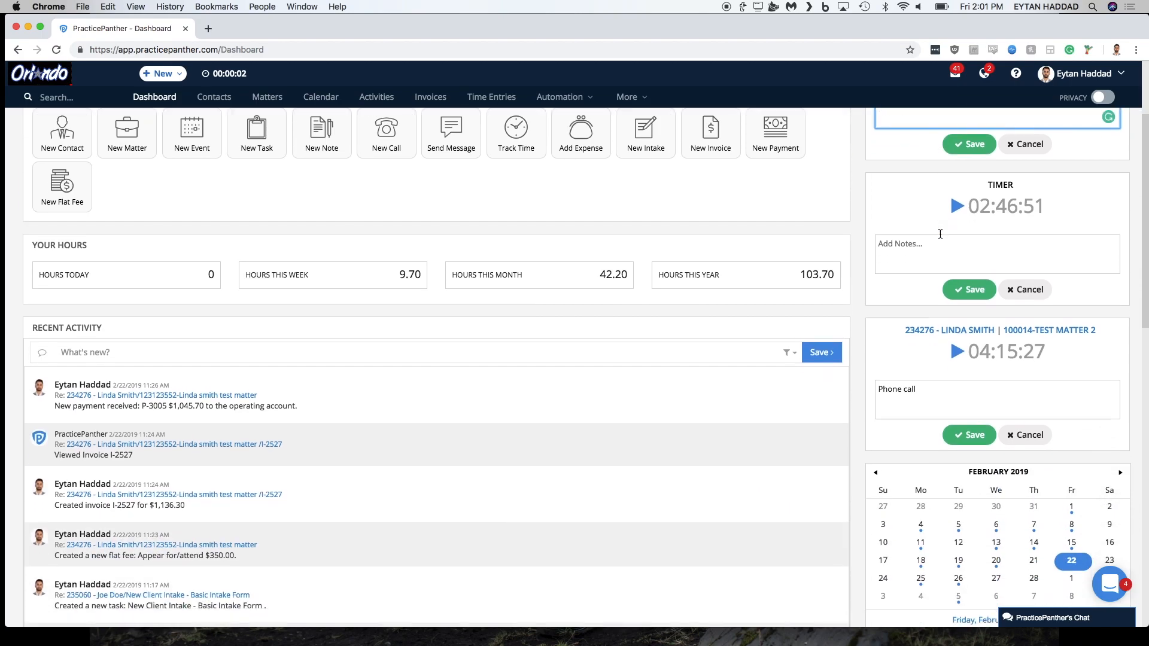
{"action": "scroll", "coordinate": [940, 234], "scroll_direction": "down", "scroll_amount": 6}
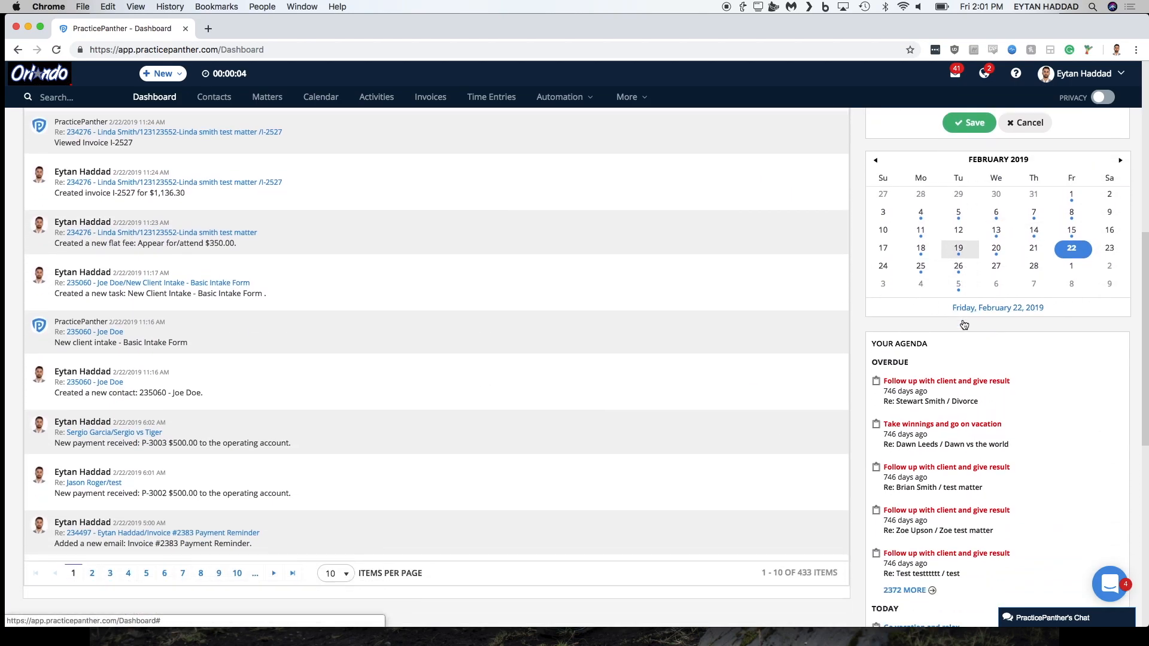
{"action": "scroll", "coordinate": [964, 324], "scroll_direction": "down", "scroll_amount": 3}
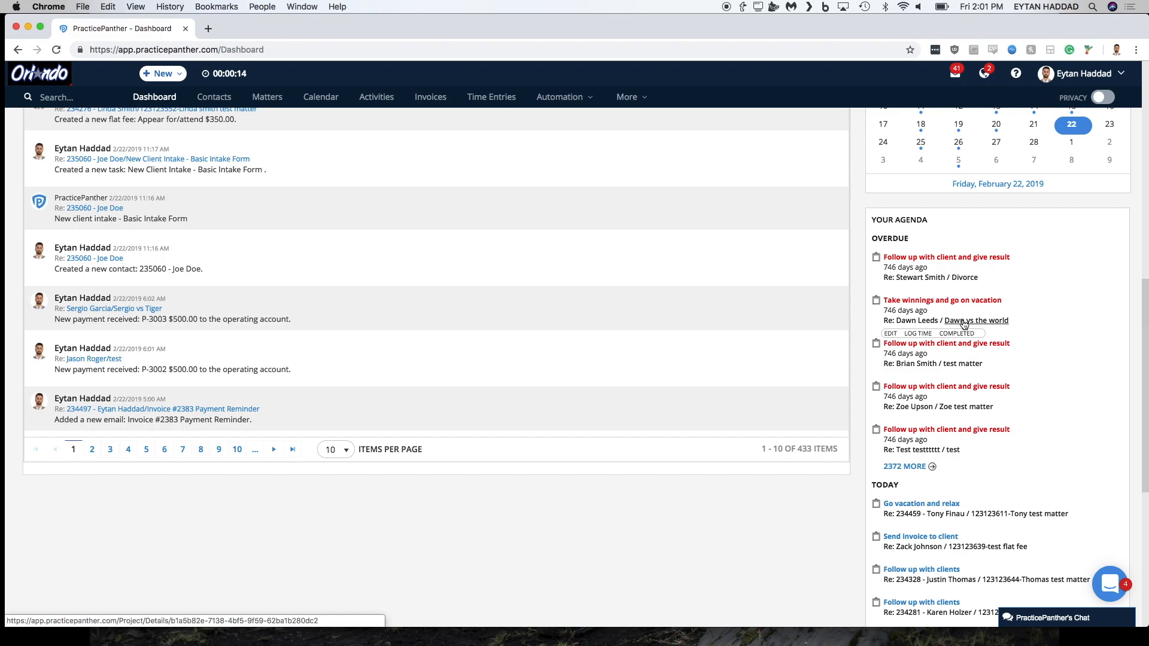
{"action": "scroll", "coordinate": [964, 323], "scroll_direction": "down", "scroll_amount": 8}
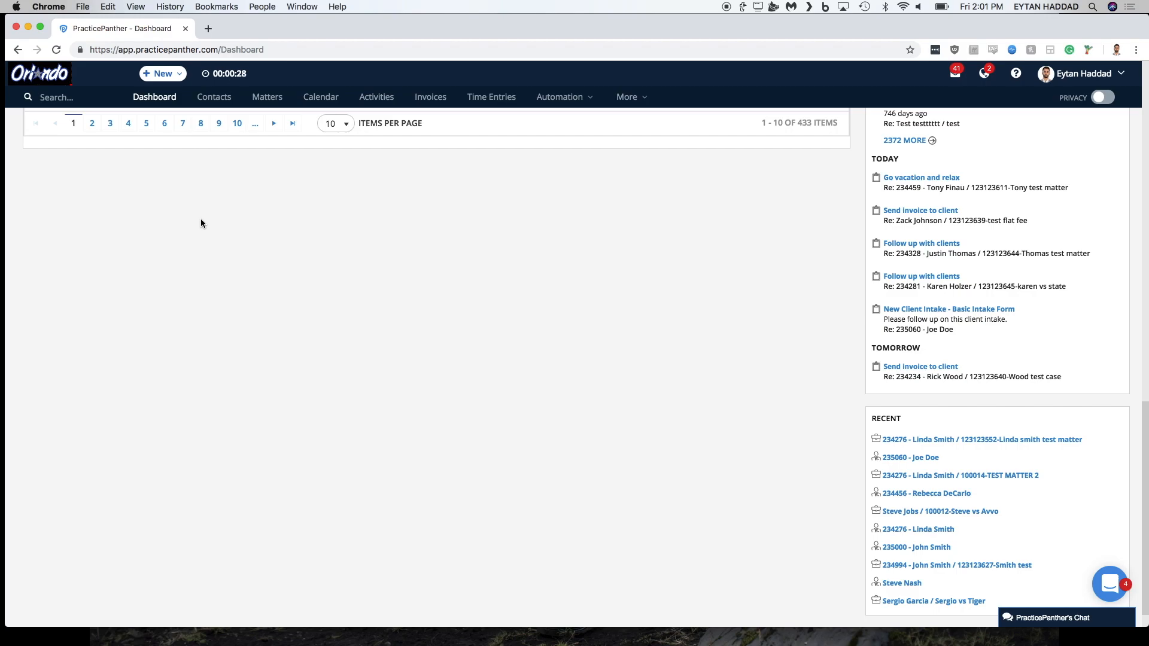
{"action": "scroll", "coordinate": [811, 314], "scroll_direction": "down", "scroll_amount": 2}
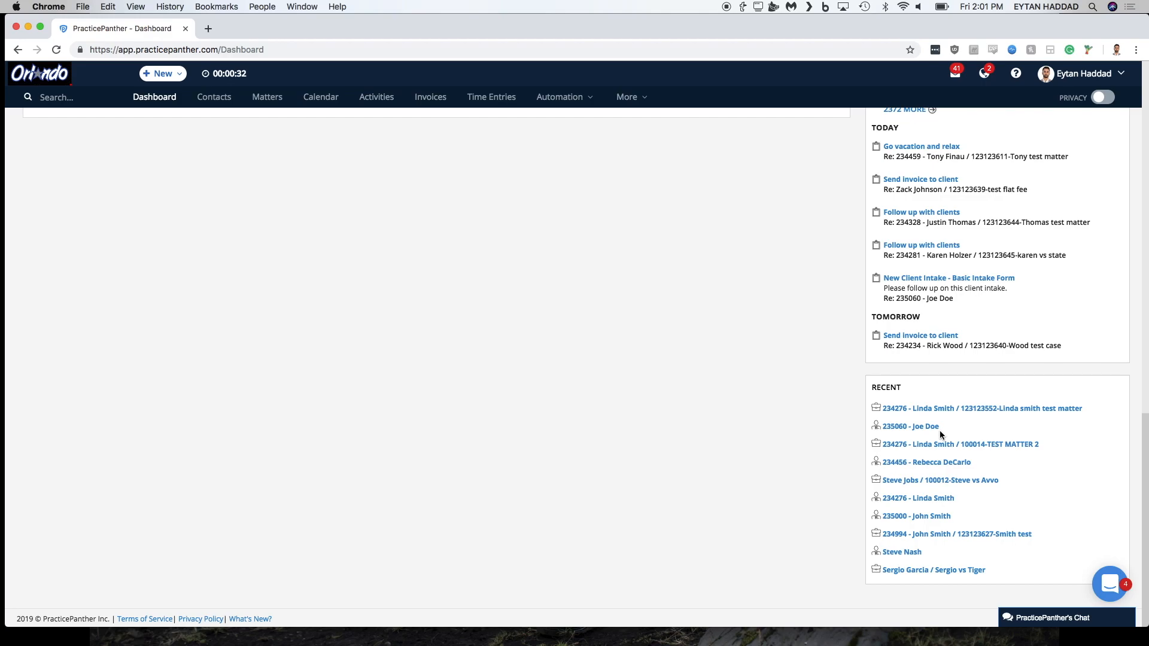
- Open a colleague's chat, collapse the contact list, minimize the conversation and scroll back up
{"action": "left_click", "coordinate": [1015, 624]}
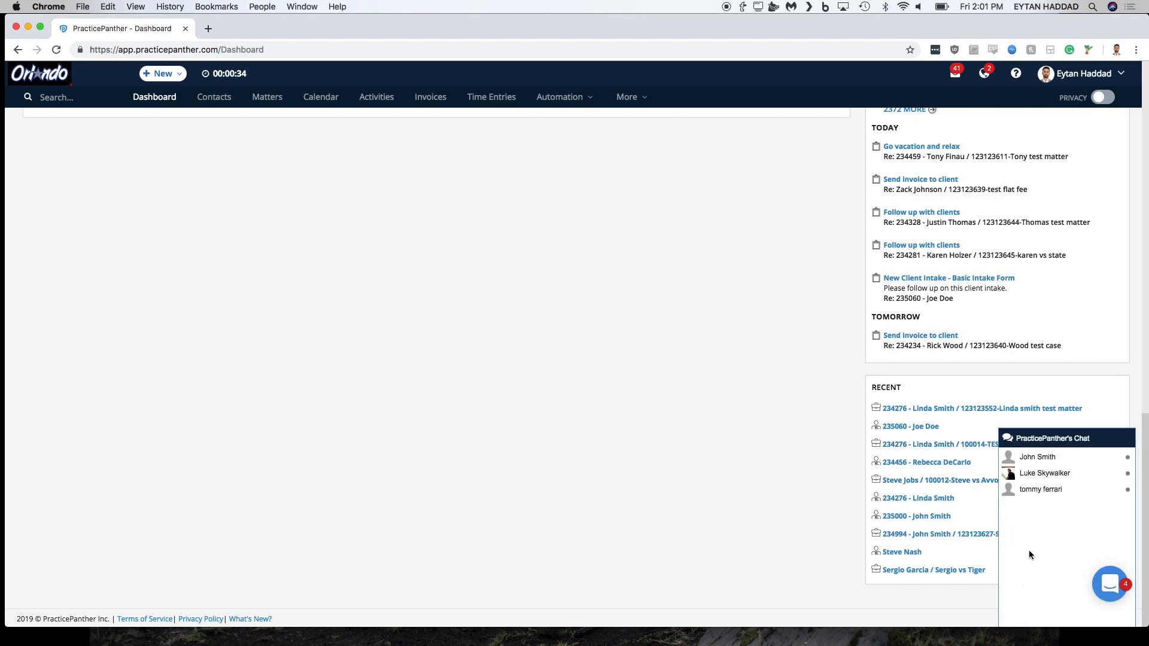
{"action": "left_click", "coordinate": [1016, 474]}
{"action": "left_click", "coordinate": [1038, 446]}
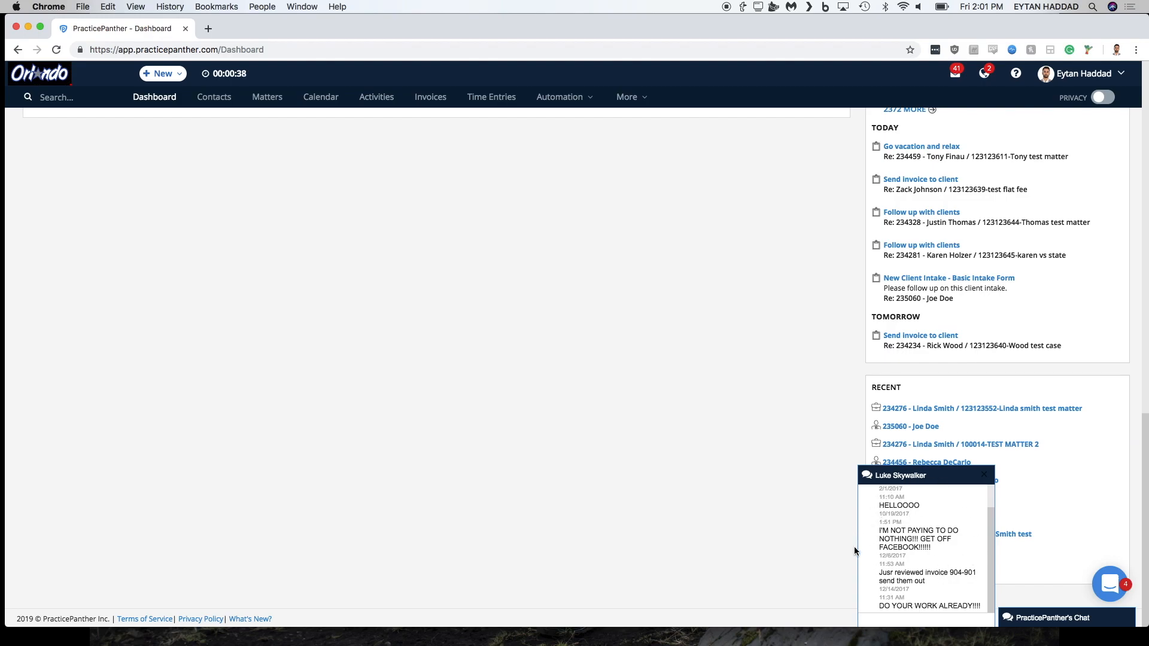
{"action": "left_click", "coordinate": [984, 472]}
{"action": "scroll", "coordinate": [780, 432], "scroll_direction": "up", "scroll_amount": 15}
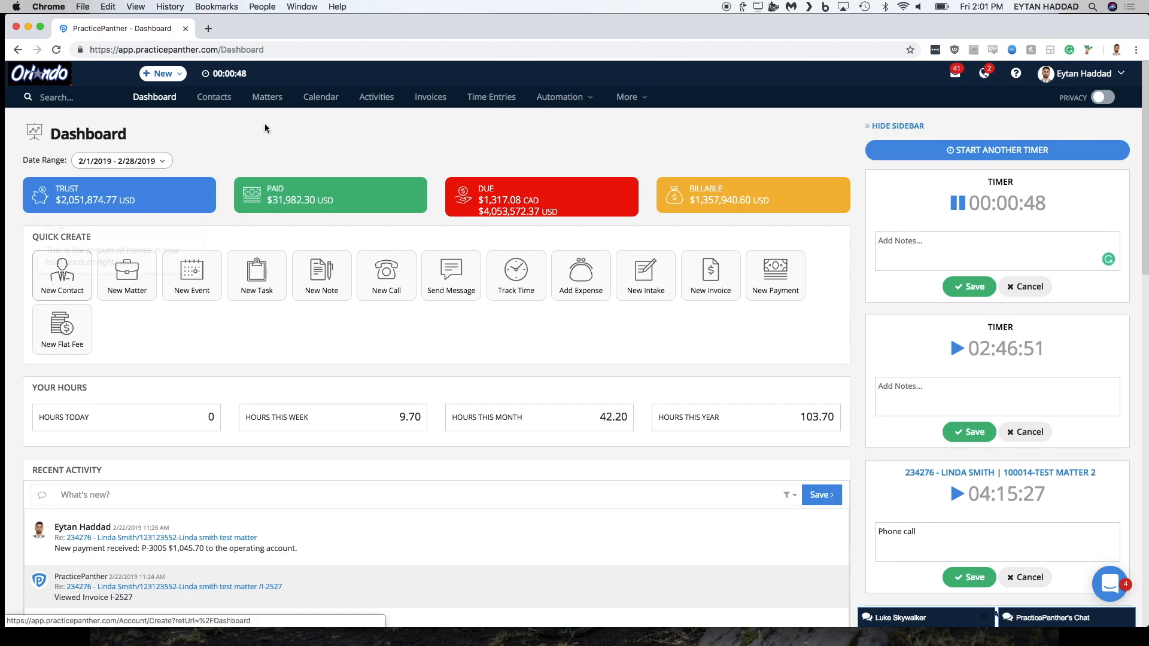
{"action": "left_click", "coordinate": [165, 75]}
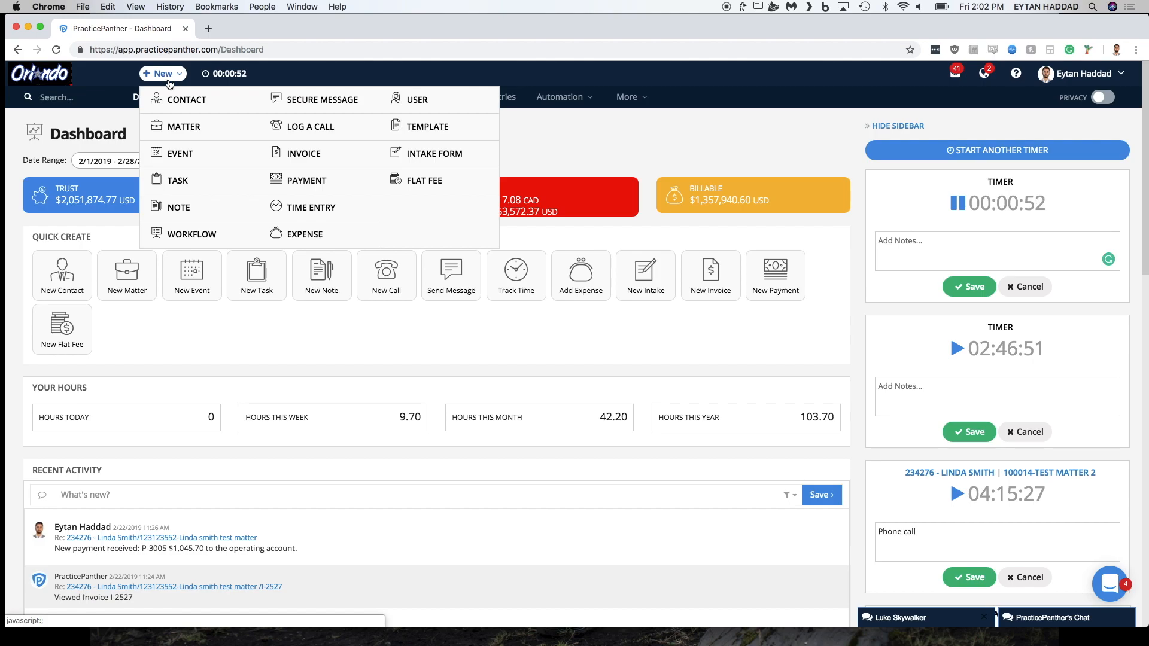
{"action": "left_click", "coordinate": [177, 76]}
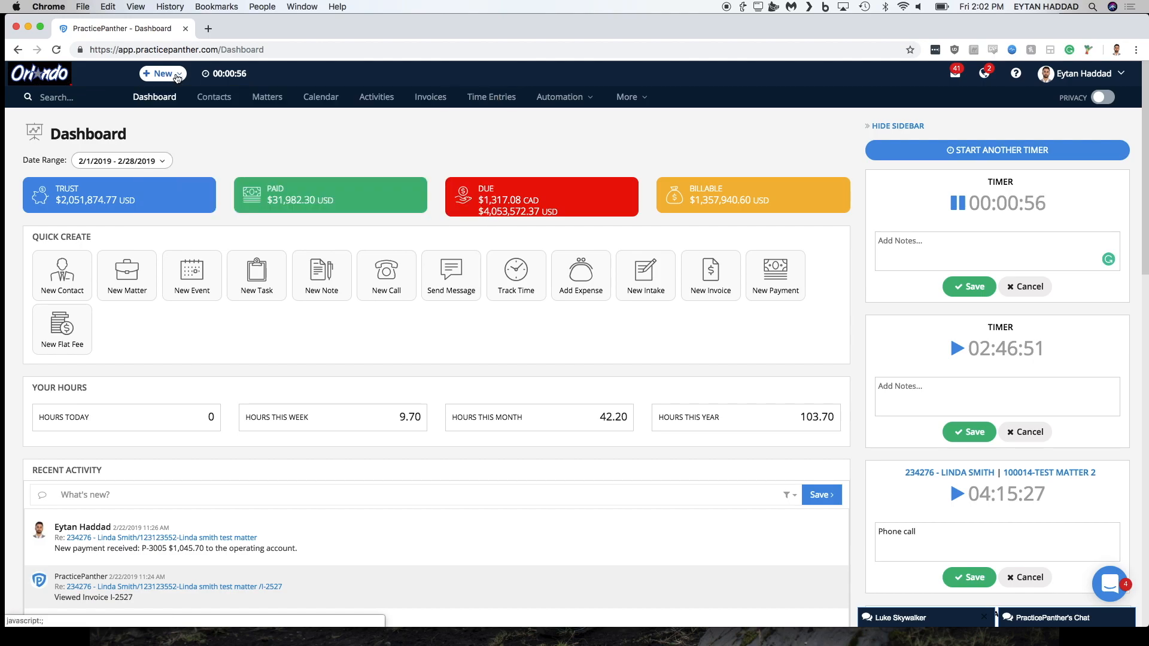
{"action": "left_click", "coordinate": [560, 103]}
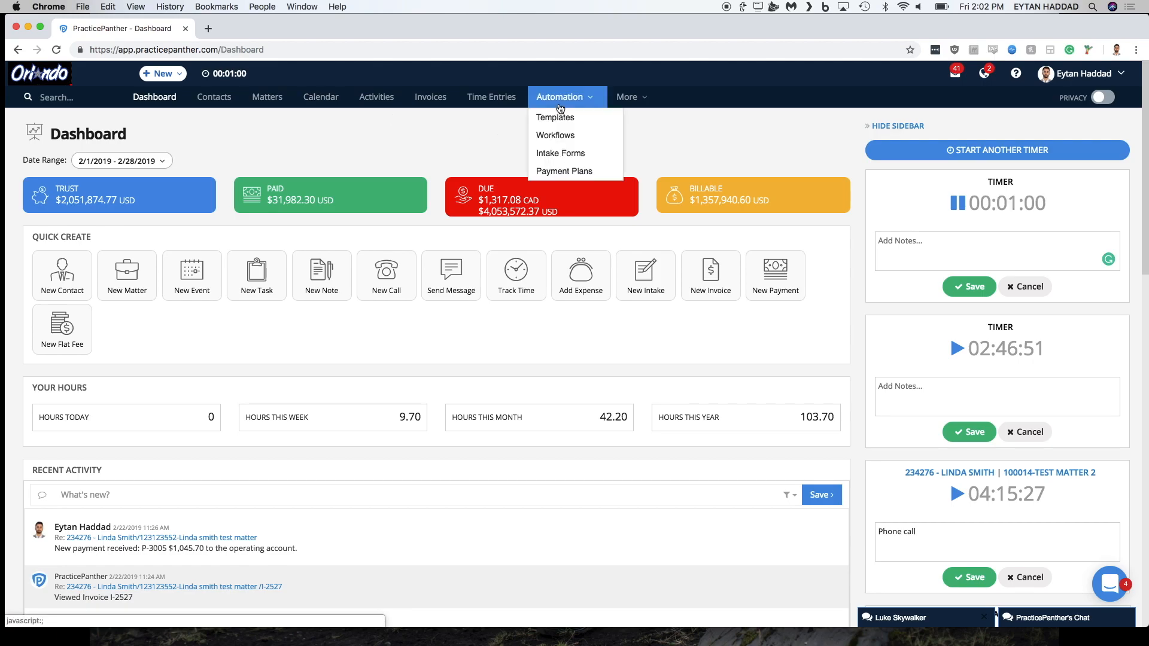
{"action": "left_click", "coordinate": [578, 154]}
{"action": "left_click", "coordinate": [718, 133]}
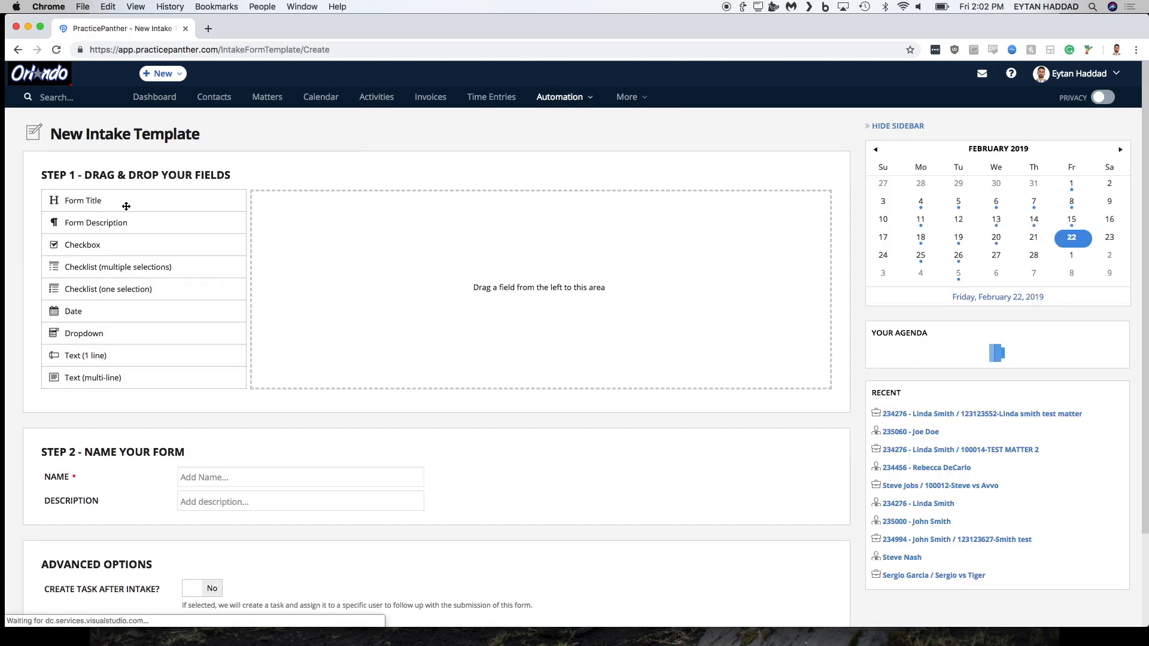
{"action": "left_click_drag", "start_coordinate": [101, 356], "coordinate": [335, 350]}
{"action": "left_click_drag", "start_coordinate": [141, 348], "coordinate": [366, 333]}
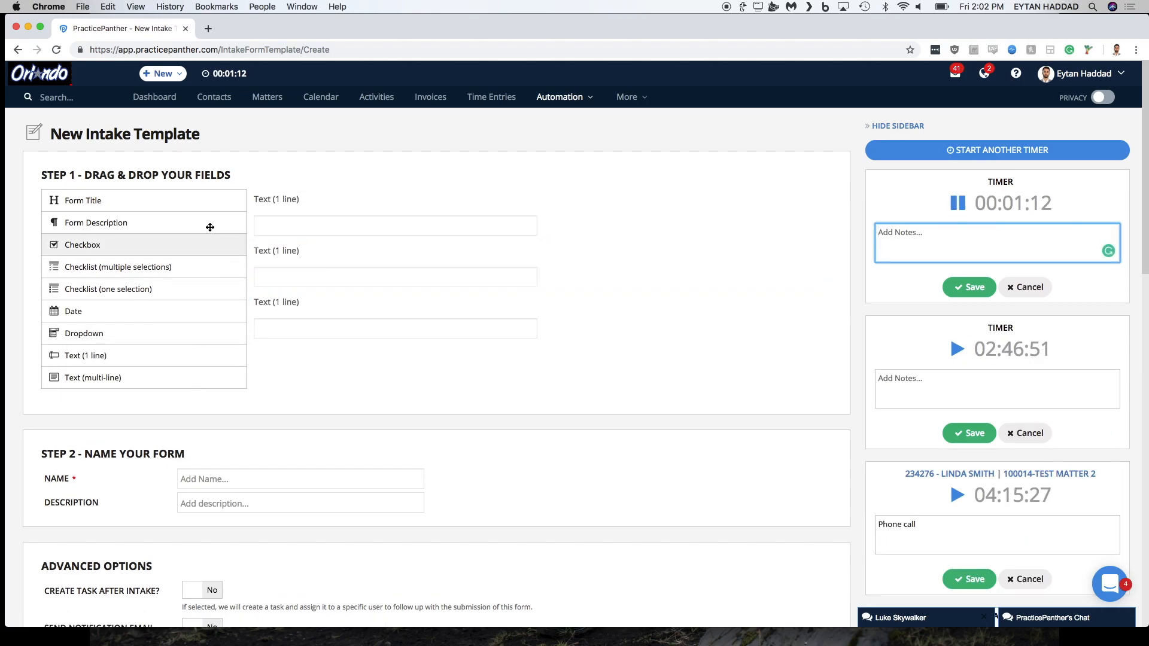
{"action": "left_click", "coordinate": [156, 96]}
{"action": "left_click", "coordinate": [162, 73]}
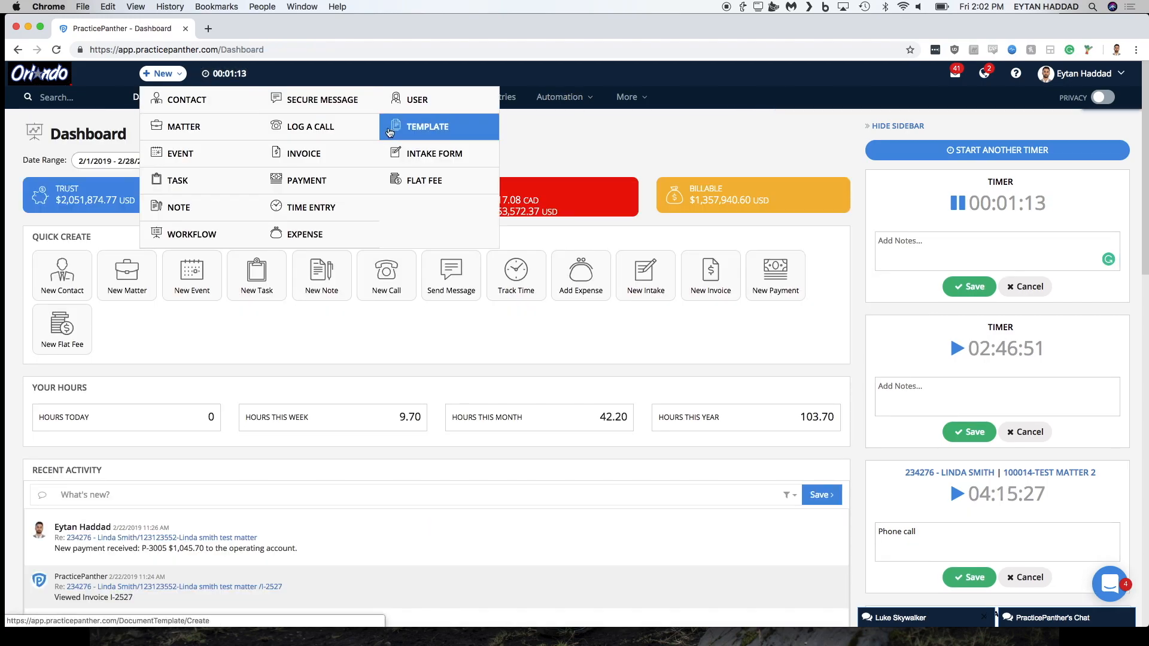
- Start a New Client Intake using the Basic Intake Form template and view its share link and embed code
{"action": "left_click", "coordinate": [427, 155]}
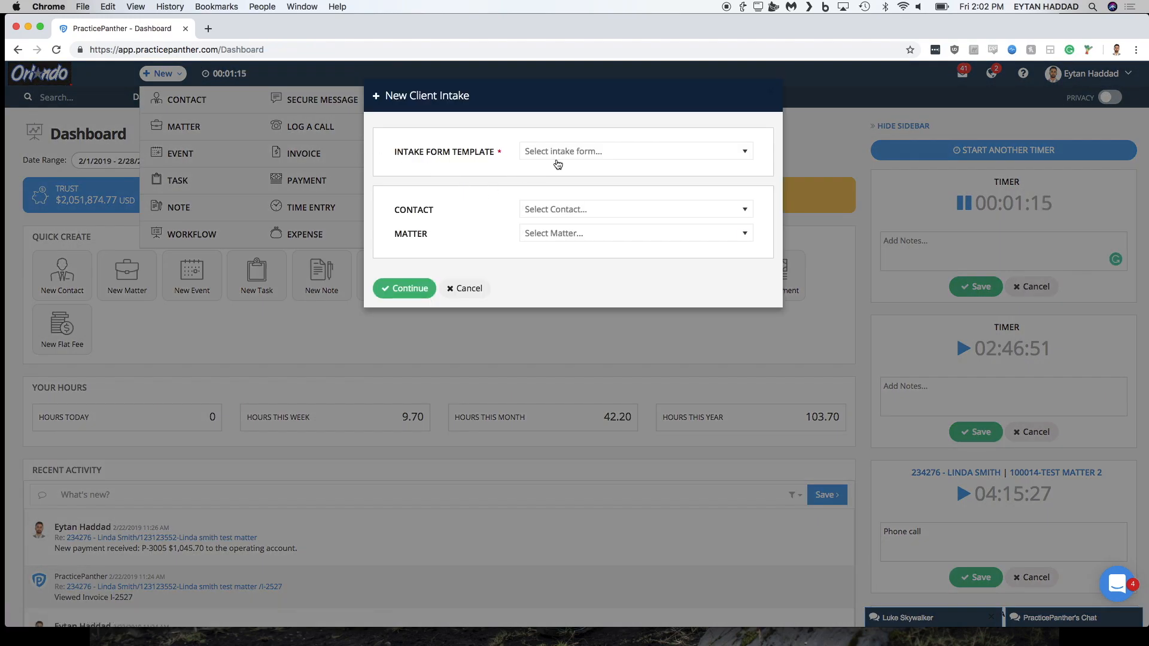
{"action": "left_click", "coordinate": [551, 153]}
{"action": "left_click", "coordinate": [544, 263]}
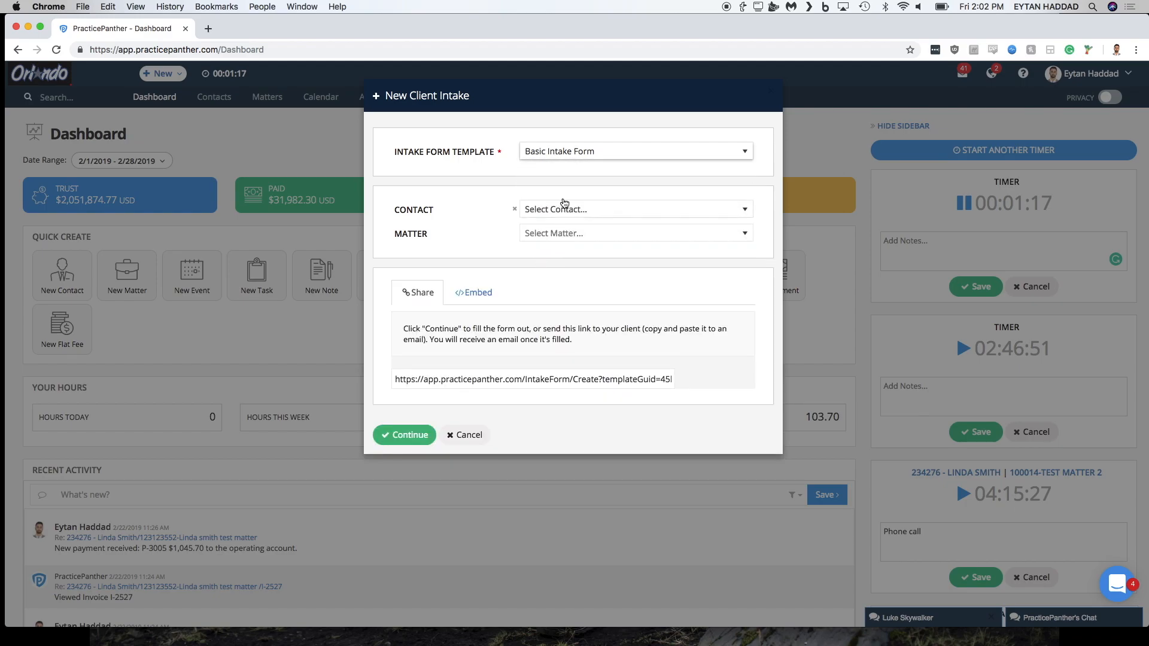
{"action": "left_click", "coordinate": [488, 373]}
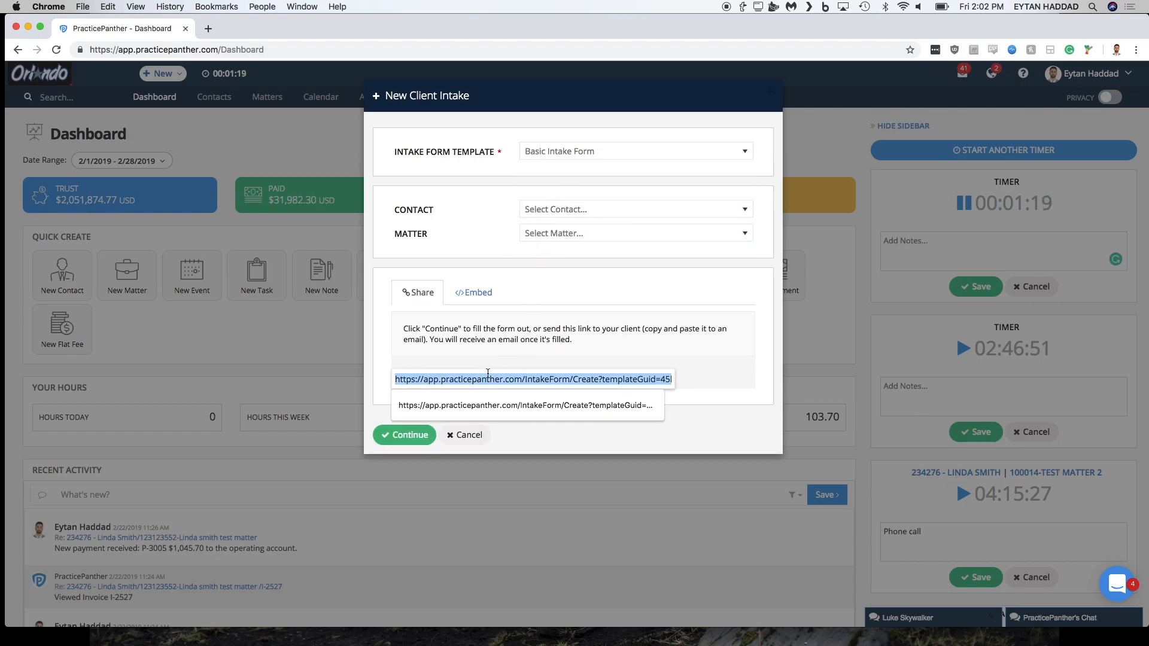
{"action": "left_click", "coordinate": [479, 293]}
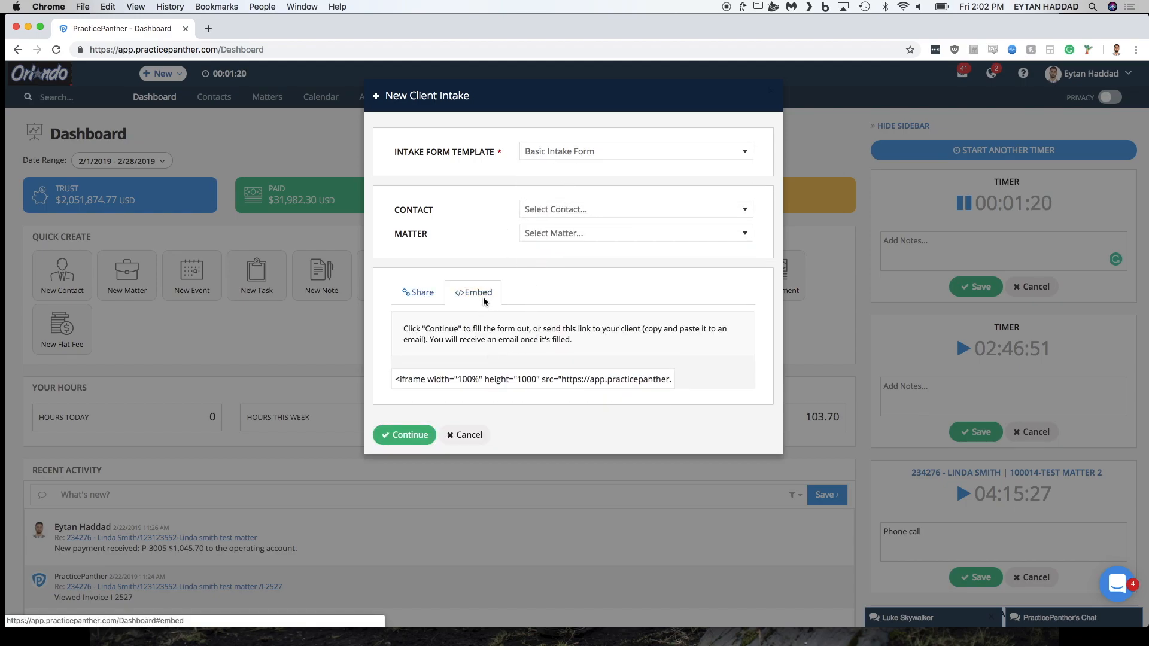
{"action": "left_click", "coordinate": [426, 293]}
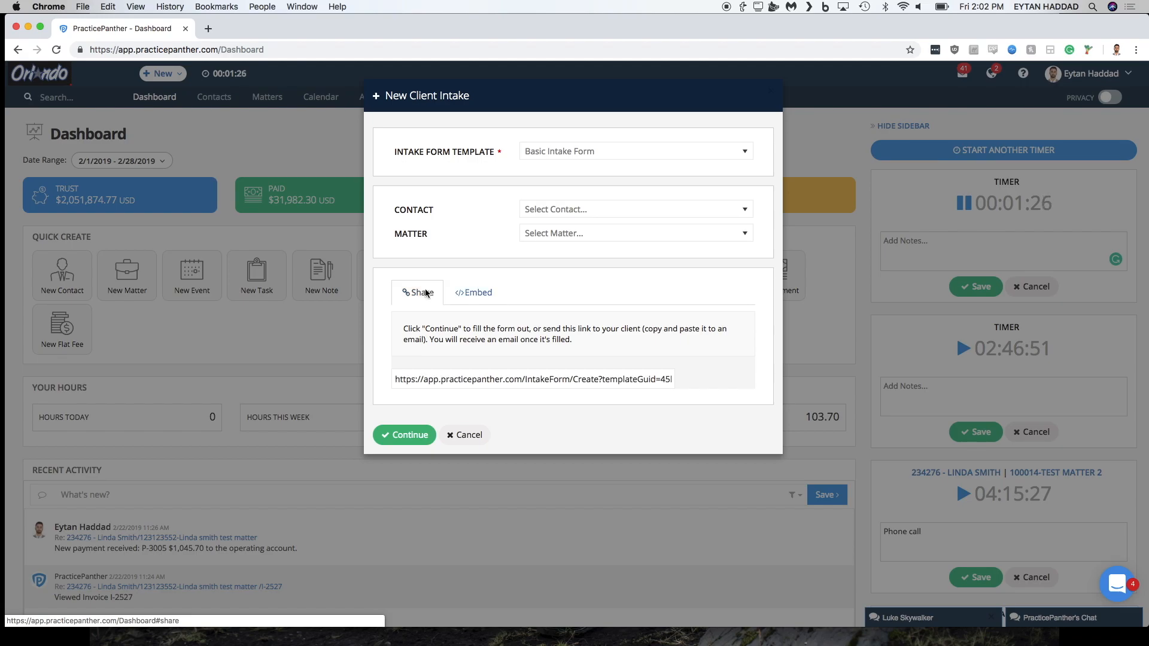
- Copy the intake form's Share URL, preview it in a private window, then close that window
{"action": "left_click", "coordinate": [459, 378]}
{"action": "key", "text": "super+a"}
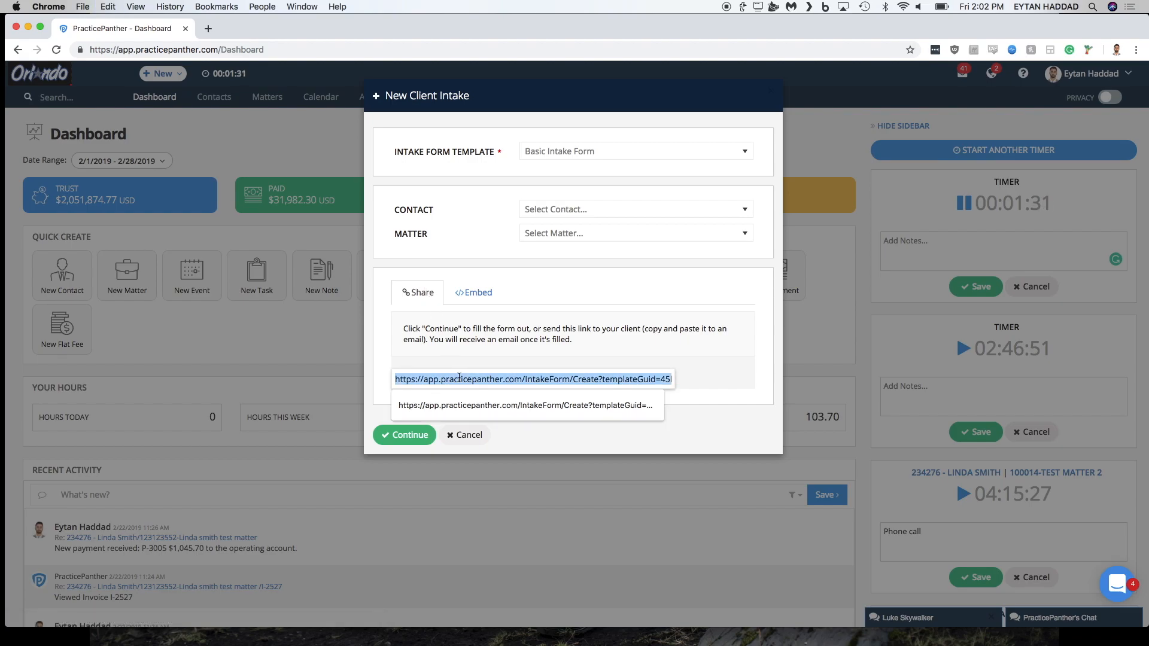
{"action": "key", "text": "super+c"}
{"action": "key", "text": "super+shift+n"}
{"action": "key", "text": "super+v"}
{"action": "key", "text": "Return"}
{"action": "left_click_drag", "start_coordinate": [2, 33], "coordinate": [654, 27]}
{"action": "left_click_drag", "start_coordinate": [879, 37], "coordinate": [538, 46]}
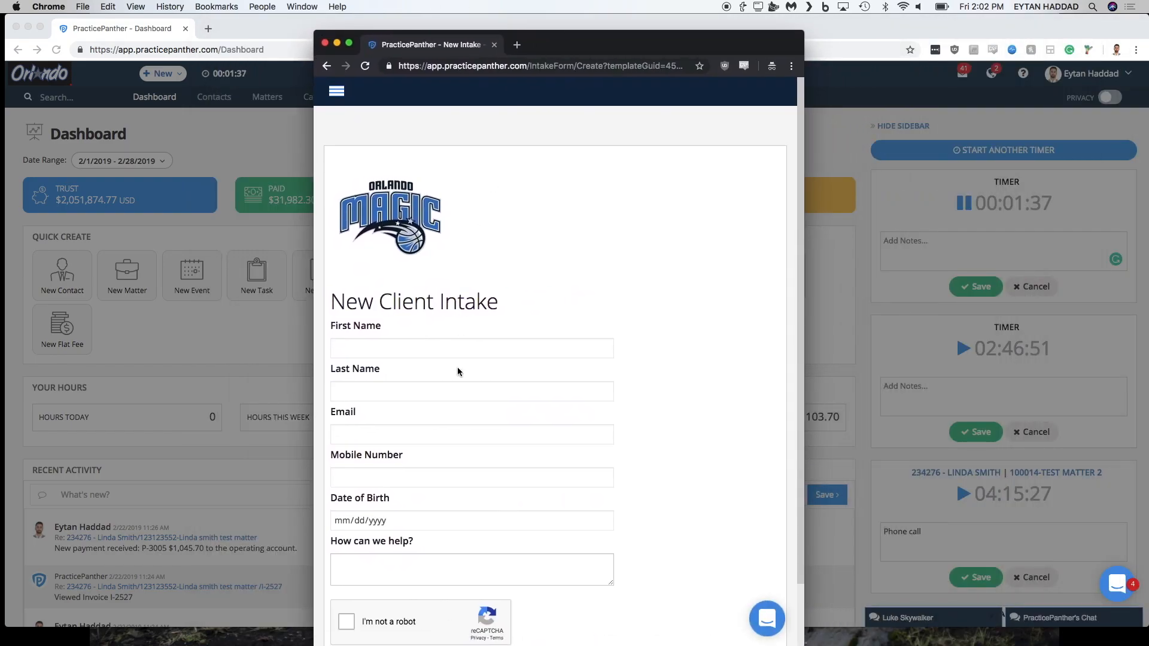
{"action": "scroll", "coordinate": [458, 368], "scroll_direction": "down", "scroll_amount": 3}
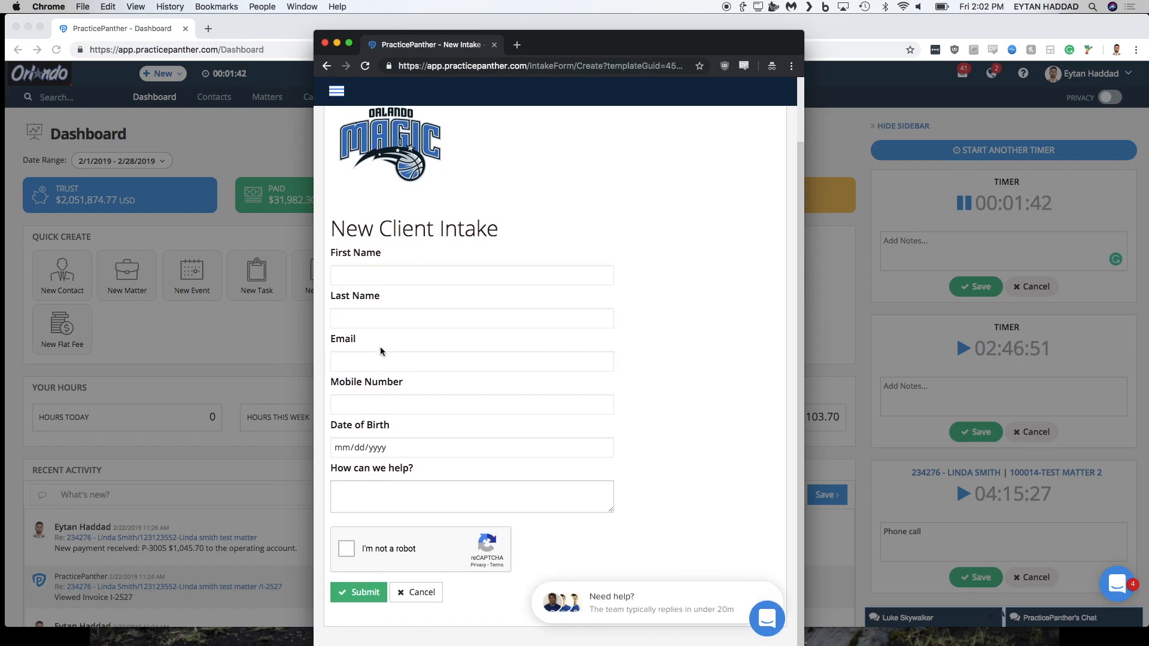
{"action": "left_click", "coordinate": [407, 591]}
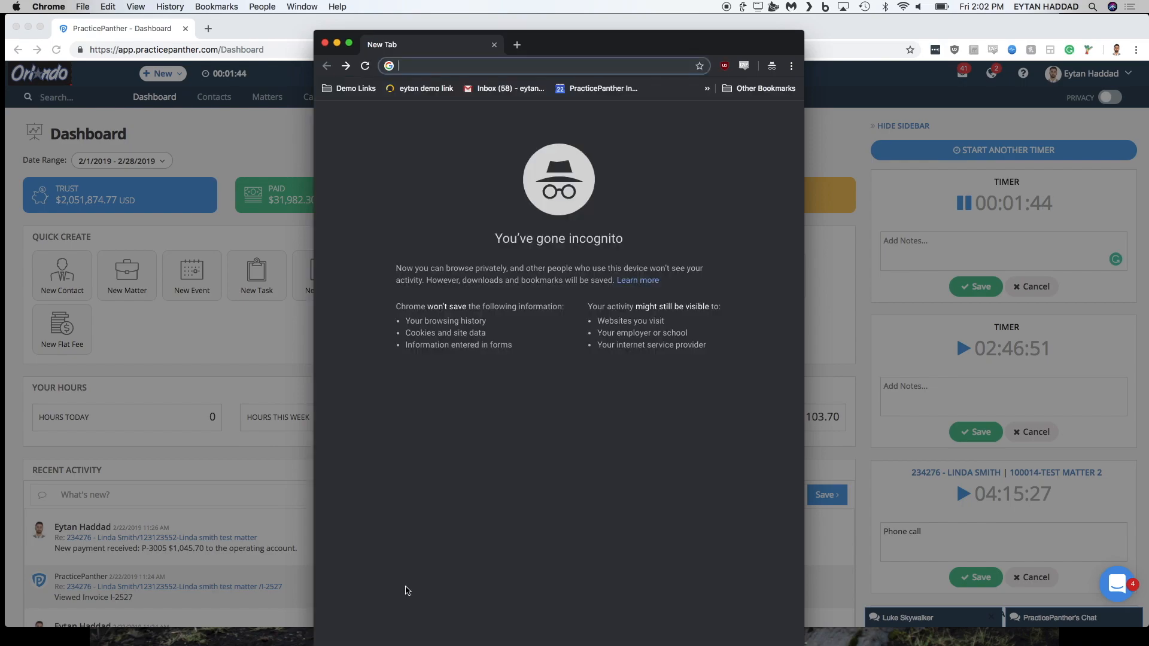
{"action": "left_click", "coordinate": [495, 44]}
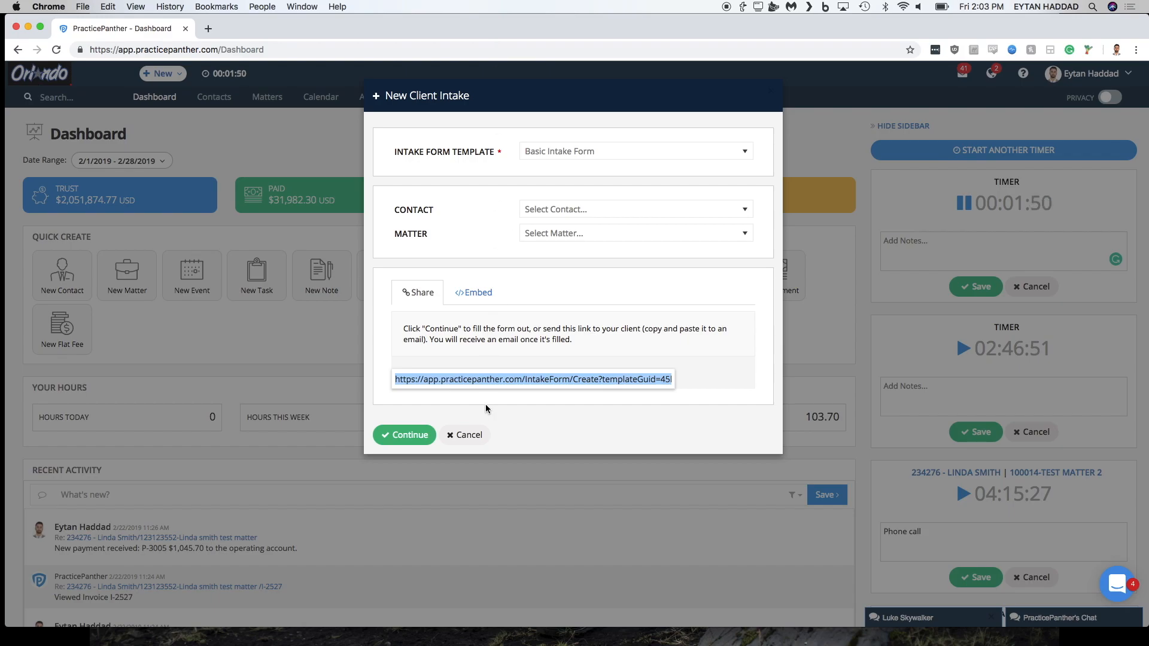
- Cancel the intake dialog, pause the timer at 00:01:56, and start a New Contact
{"action": "left_click", "coordinate": [460, 435]}
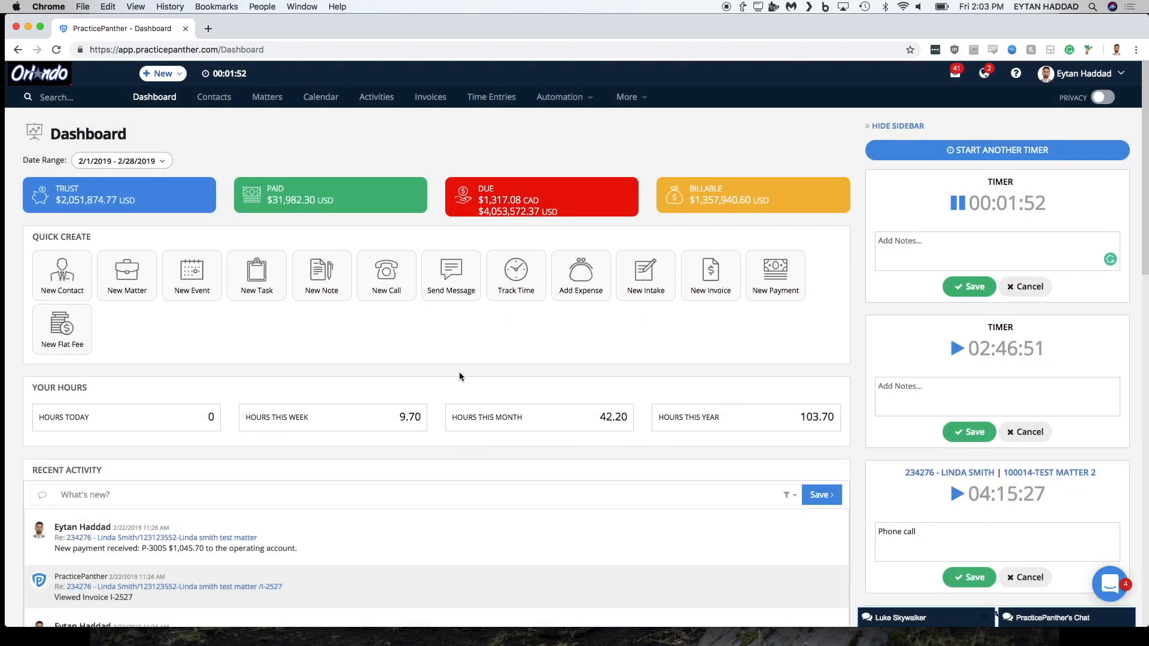
{"action": "left_click", "coordinate": [958, 203]}
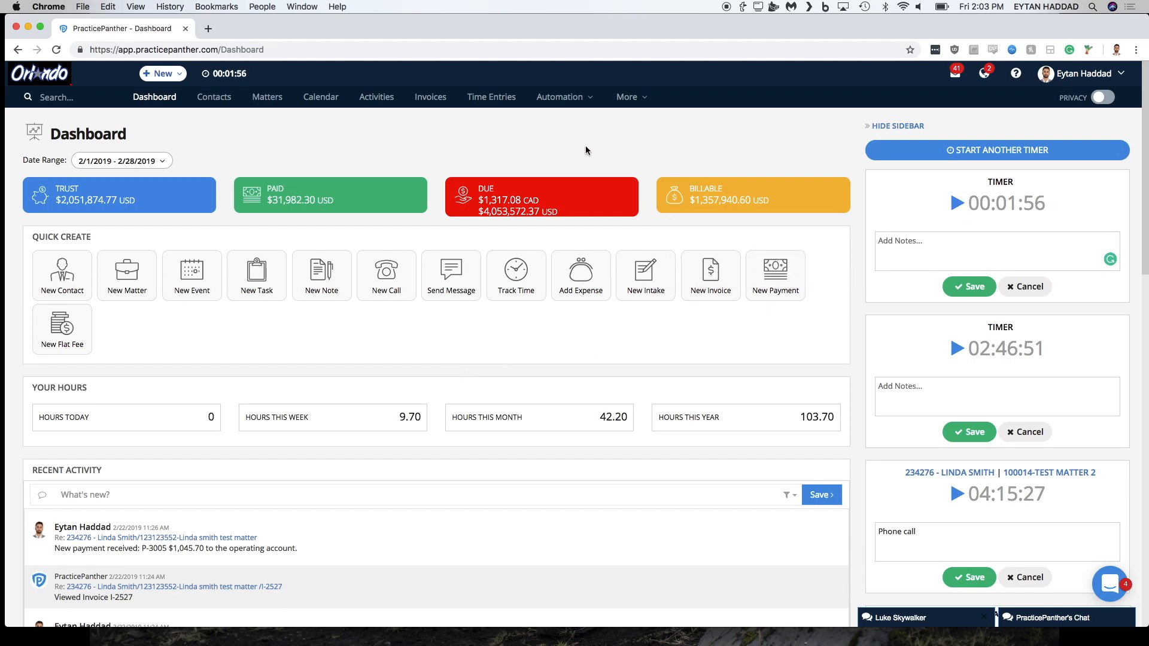
{"action": "left_click", "coordinate": [173, 78]}
{"action": "left_click", "coordinate": [180, 96]}
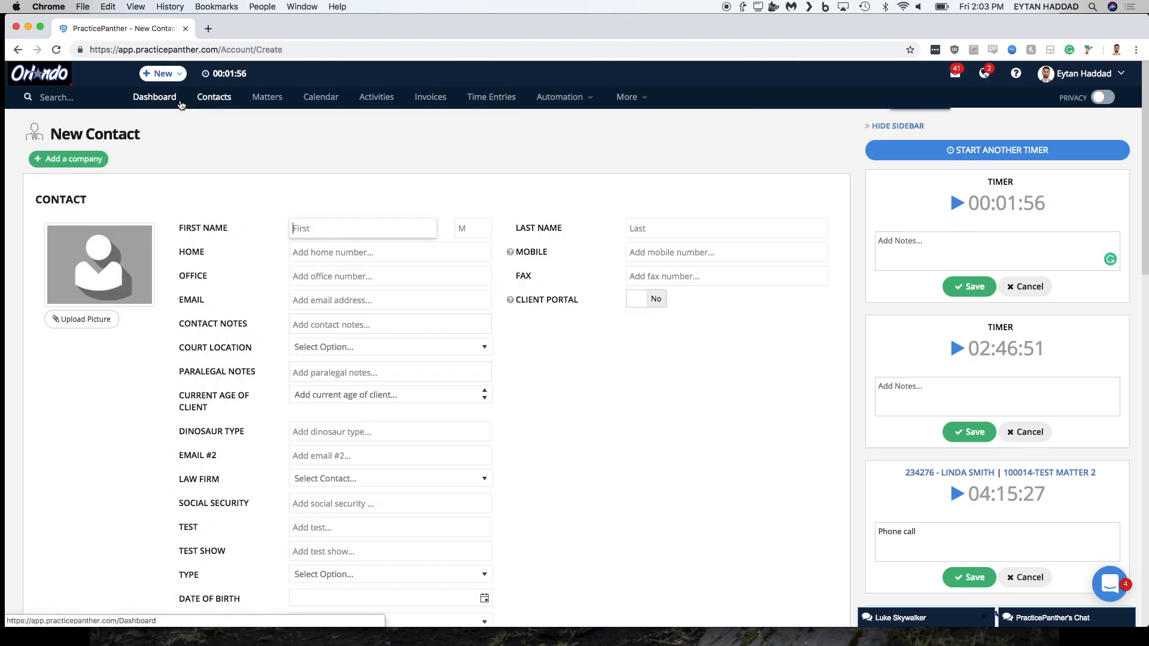
- Scroll through the New Contact form and expand the paralegal notes editor
{"action": "scroll", "coordinate": [202, 223], "scroll_direction": "down", "scroll_amount": 2}
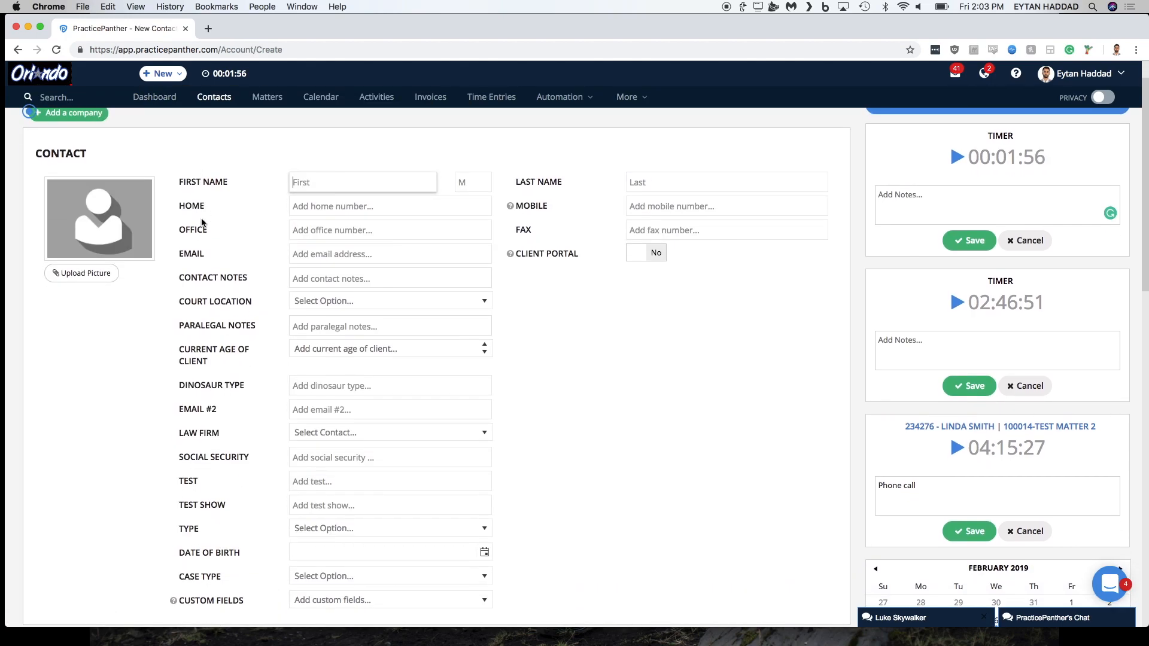
{"action": "scroll", "coordinate": [202, 222], "scroll_direction": "down", "scroll_amount": 2}
{"action": "scroll", "coordinate": [201, 217], "scroll_direction": "up", "scroll_amount": 2}
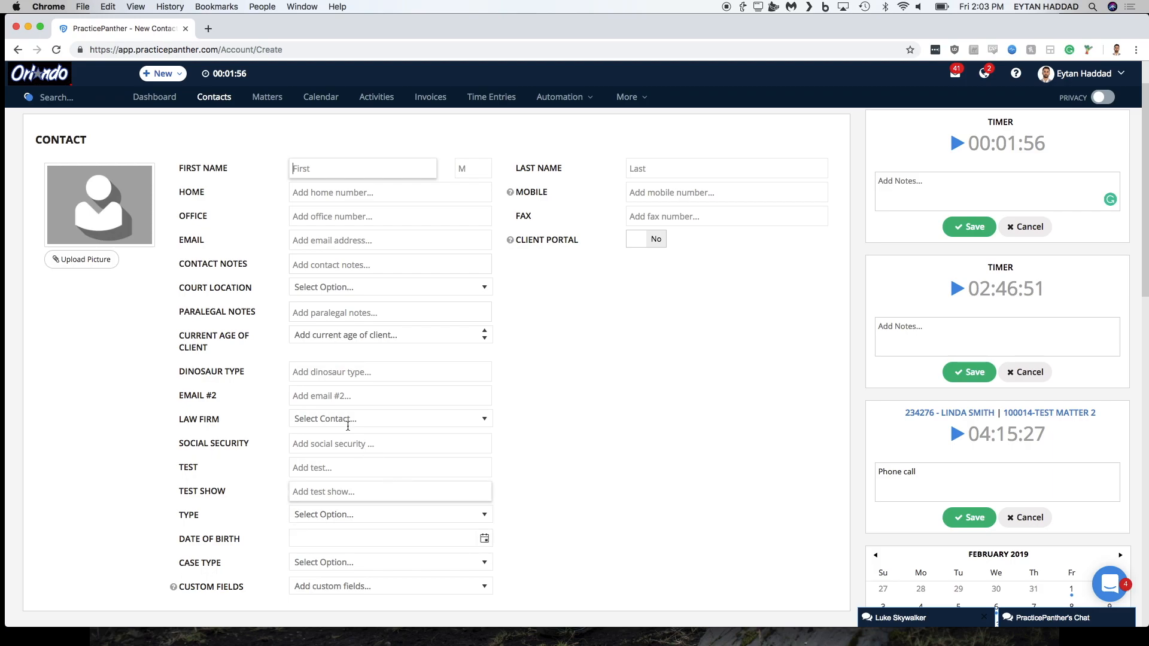
{"action": "left_click", "coordinate": [336, 313]}
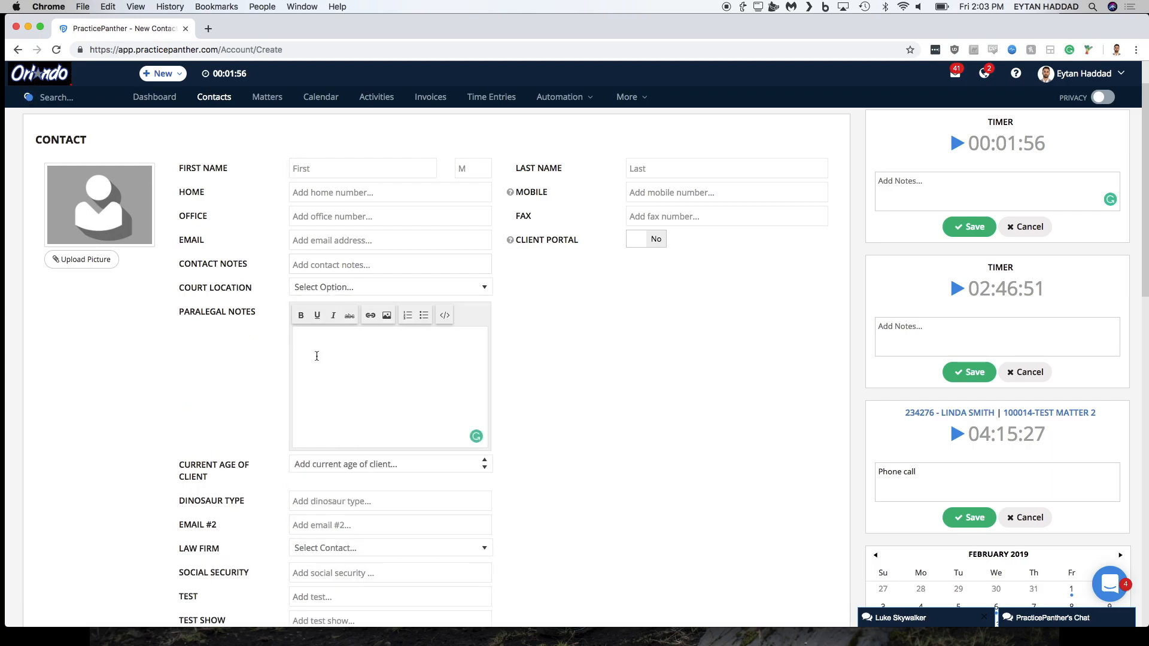
{"action": "scroll", "coordinate": [316, 356], "scroll_direction": "down", "scroll_amount": 1}
{"action": "scroll", "coordinate": [303, 355], "scroll_direction": "down", "scroll_amount": 10}
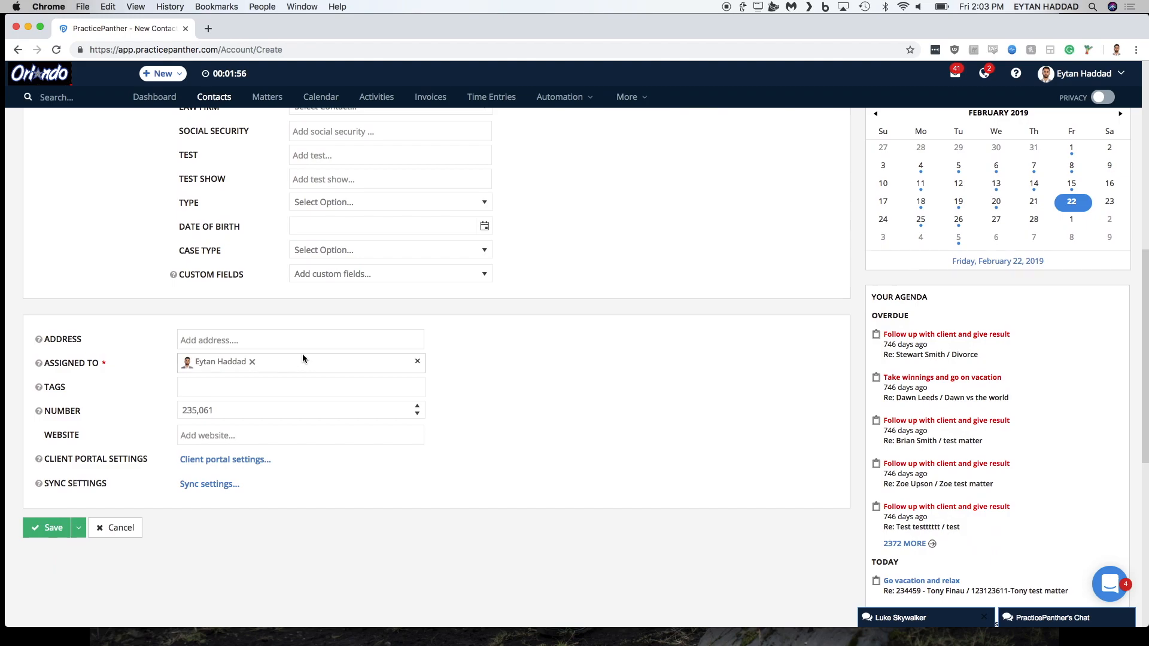
{"action": "double_click", "coordinate": [59, 270]}
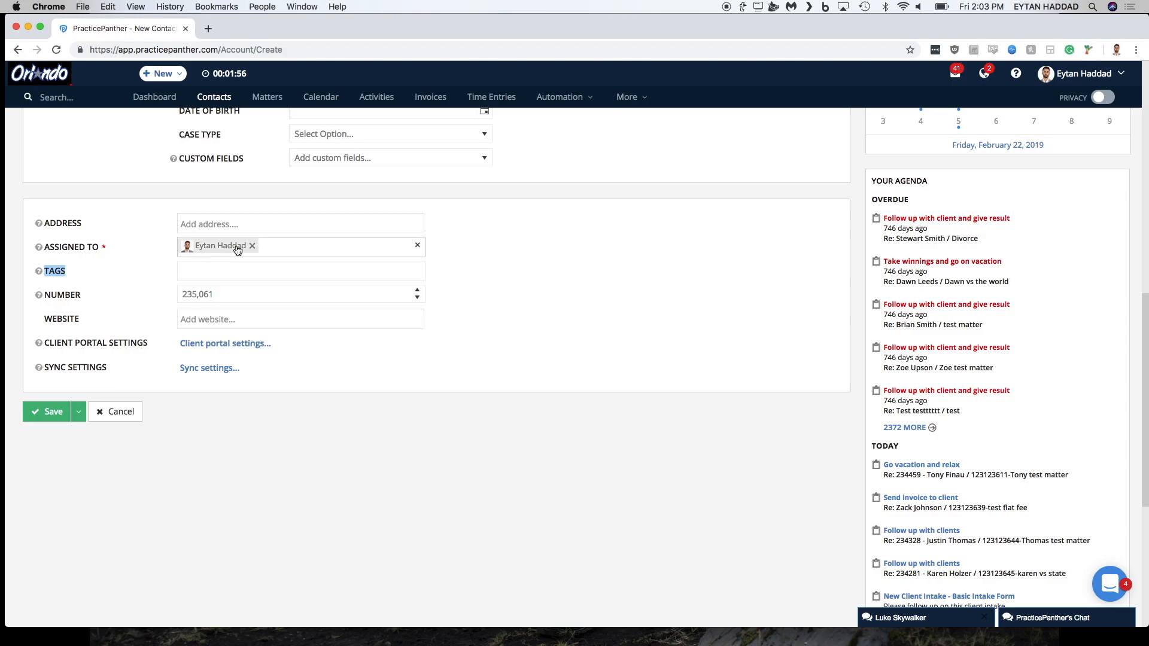
- Tag the new contact as Client and Attorney Jim
{"action": "left_click", "coordinate": [185, 273]}
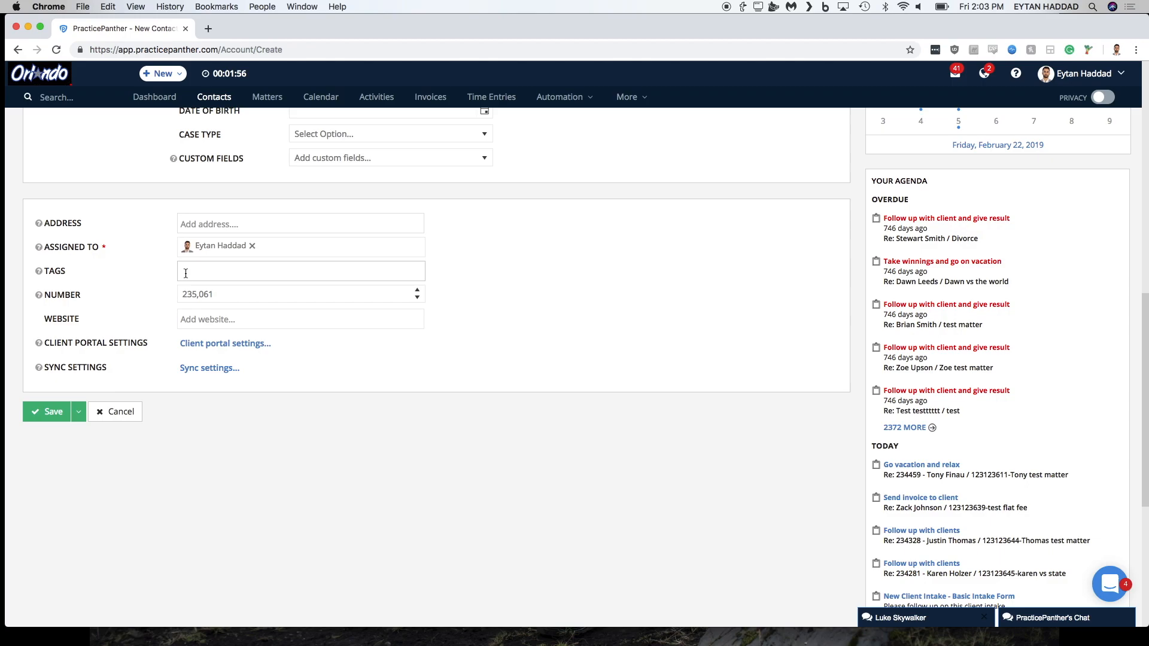
{"action": "left_click", "coordinate": [185, 273]}
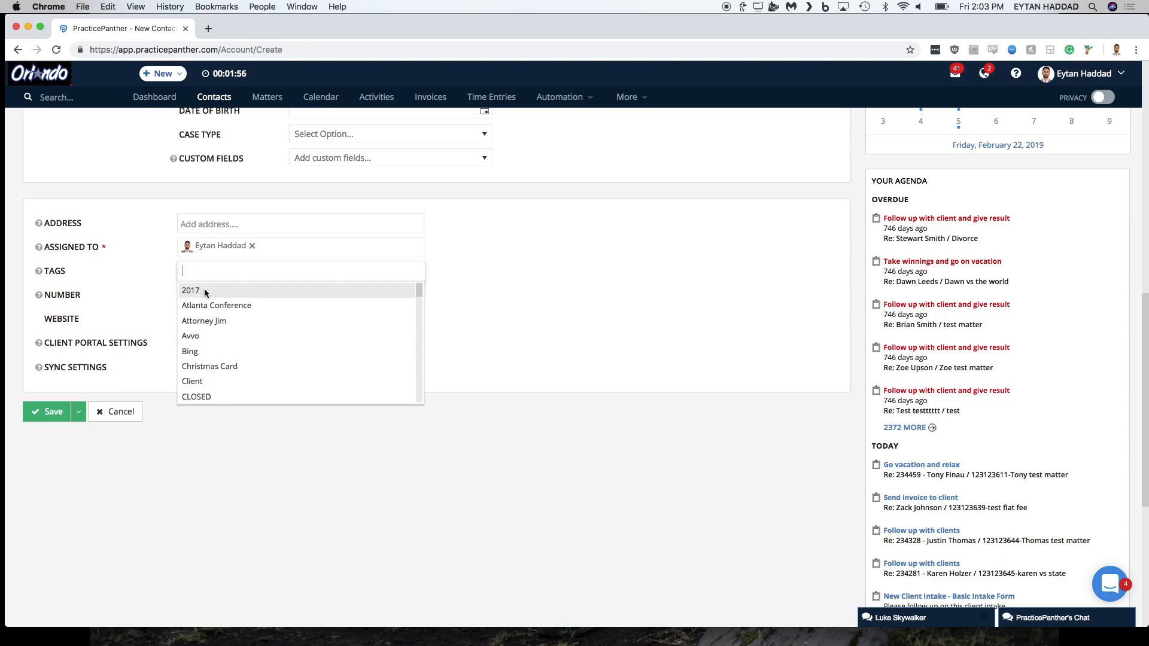
{"action": "left_click", "coordinate": [189, 383]}
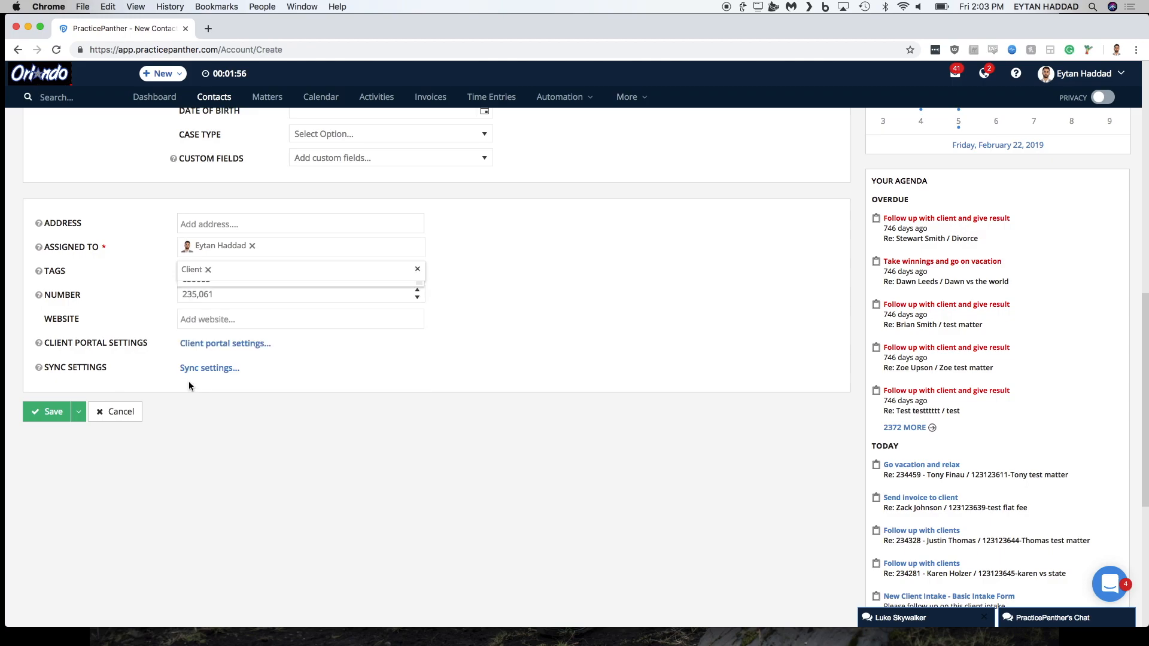
{"action": "left_click", "coordinate": [239, 276]}
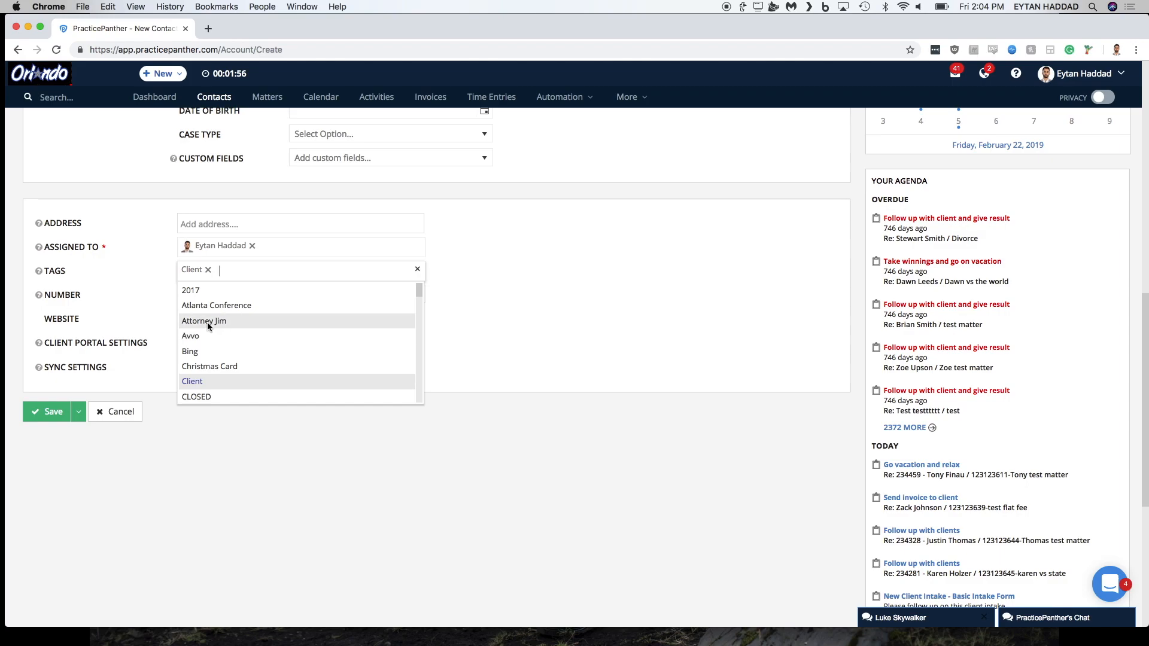
{"action": "left_click", "coordinate": [207, 322]}
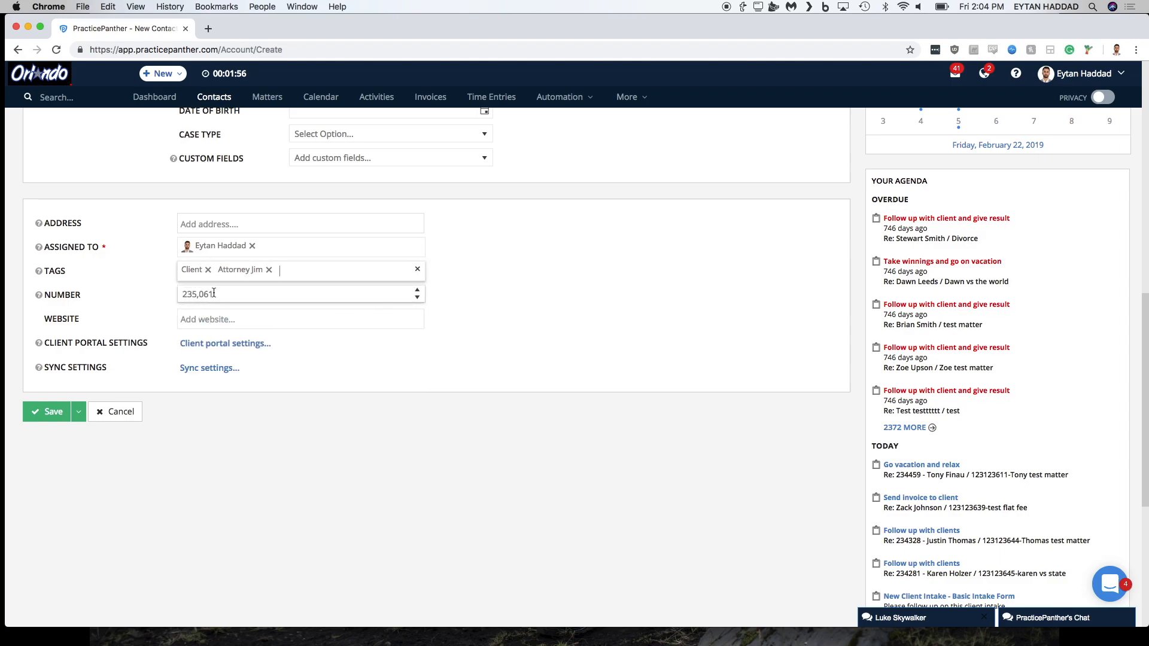
{"action": "scroll", "coordinate": [196, 297], "scroll_direction": "up", "scroll_amount": 10}
- Enter the contact's first and last name, save it, and return to the Contacts list
{"action": "left_click", "coordinate": [311, 228]}
{"action": "type", "text": "Joe"}
{"action": "key", "text": "Tab"}
{"action": "key", "text": "Tab"}
{"action": "type", "text": "Smith"}
{"action": "scroll", "coordinate": [80, 340], "scroll_direction": "down", "scroll_amount": 12}
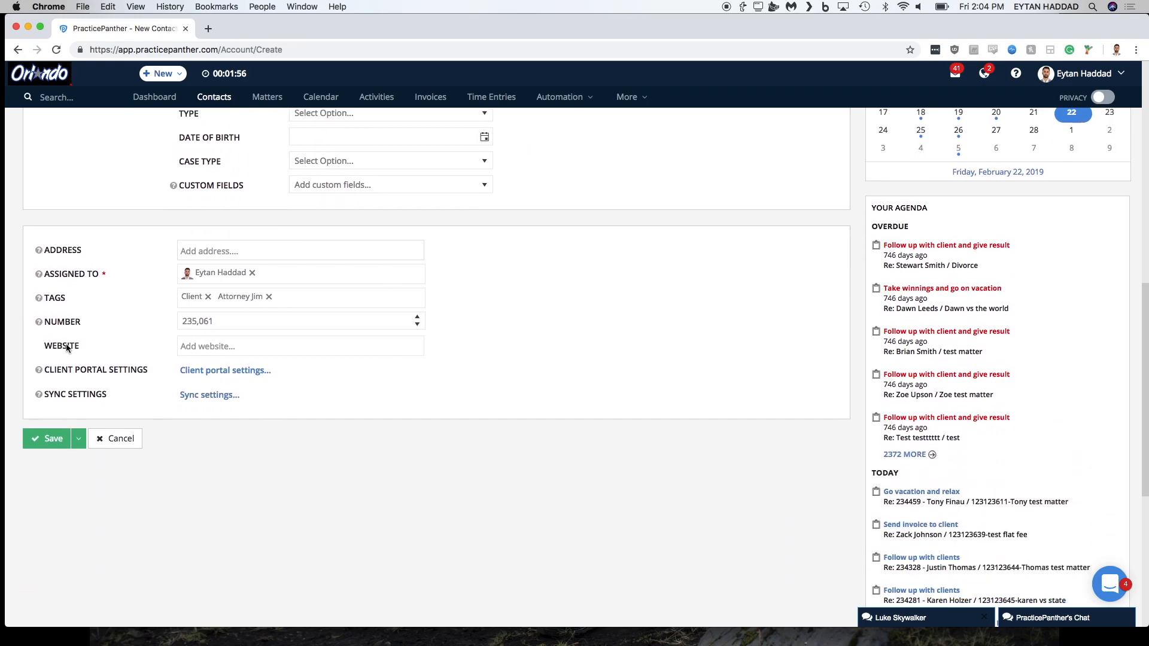
{"action": "left_click", "coordinate": [50, 419]}
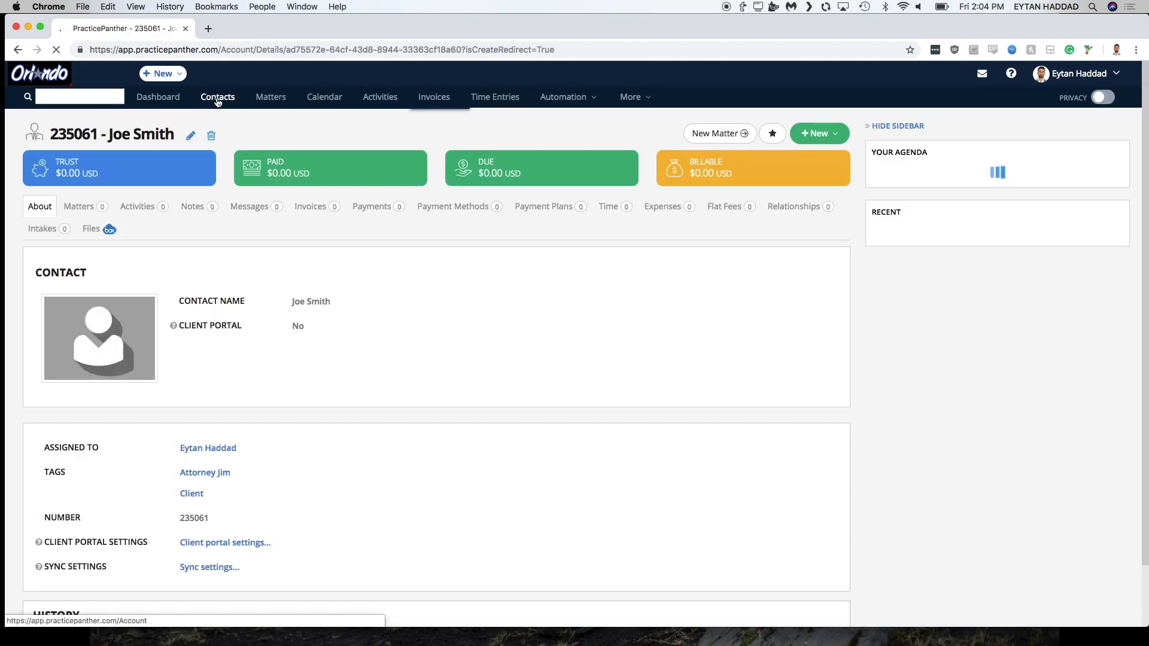
{"action": "left_click", "coordinate": [219, 102]}
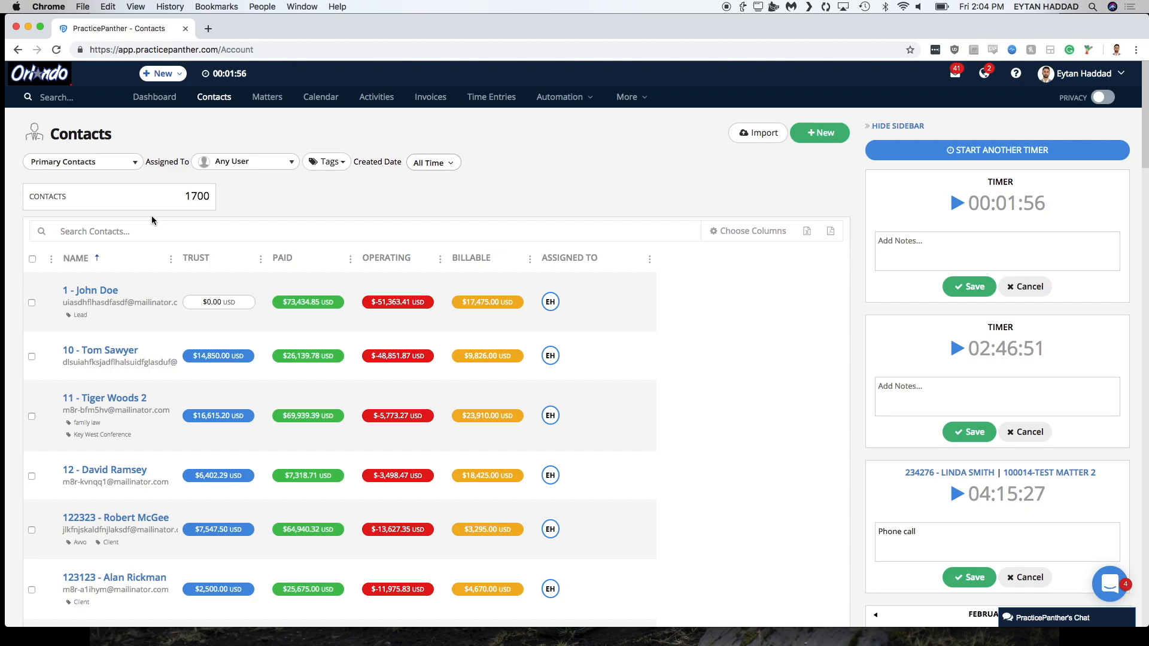
- Filter Contacts by the Client and Attorney Jim tags and scroll through the 64 results
{"action": "left_click", "coordinate": [327, 163]}
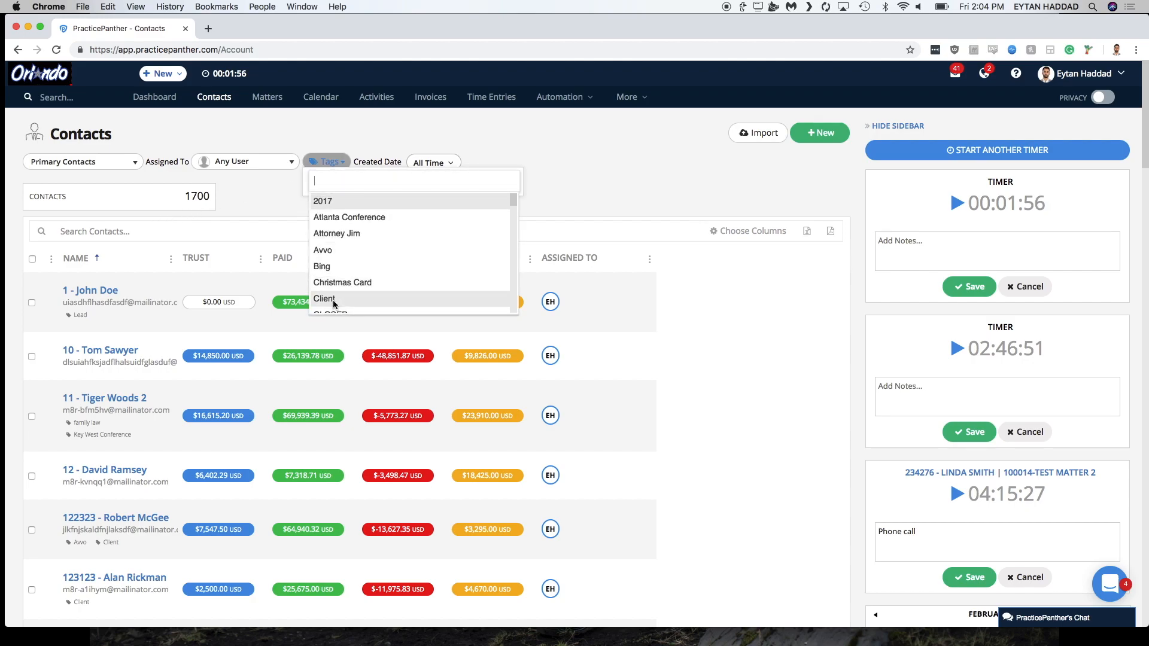
{"action": "left_click", "coordinate": [333, 304]}
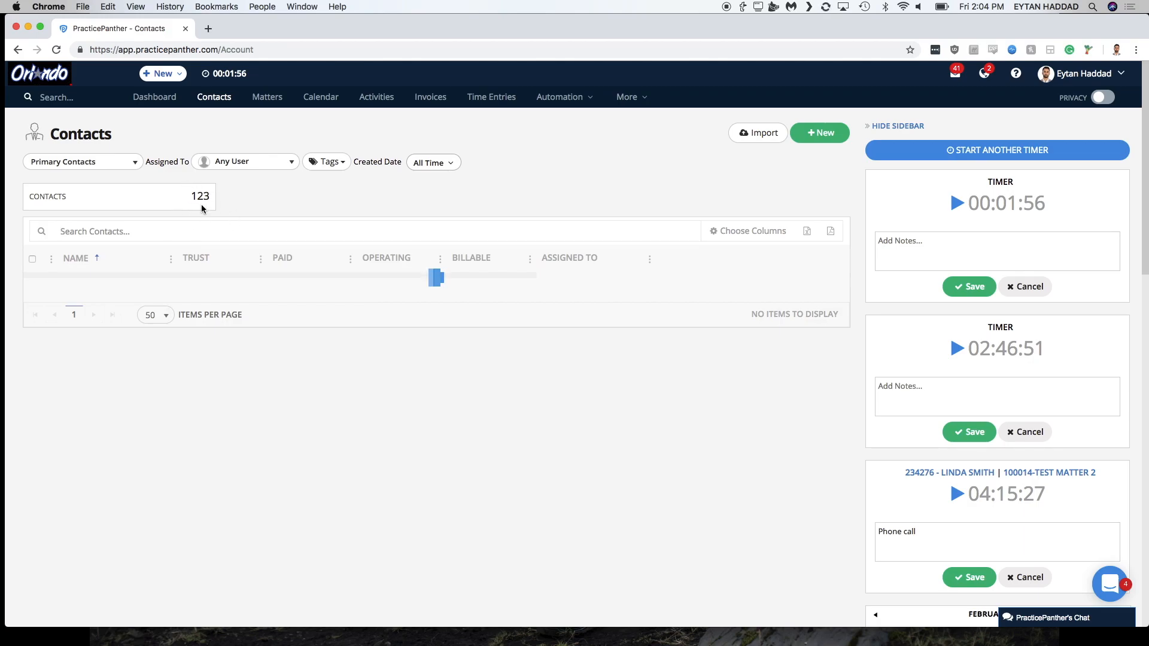
{"action": "left_click", "coordinate": [320, 168]}
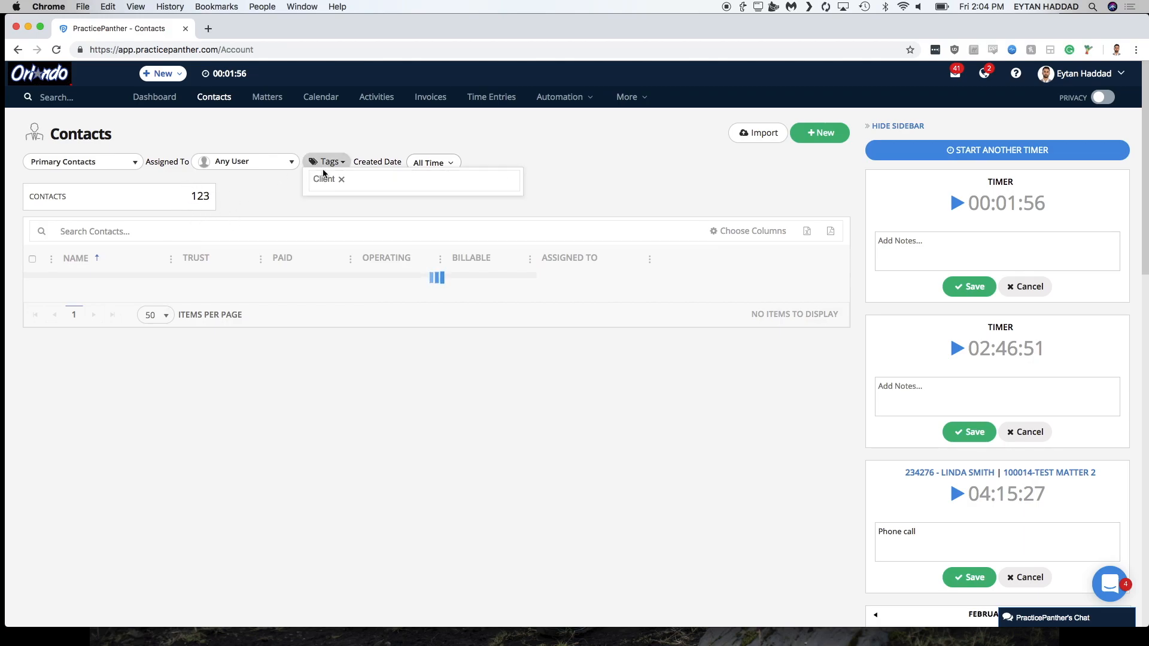
{"action": "scroll", "coordinate": [333, 245], "scroll_direction": "up", "scroll_amount": 2}
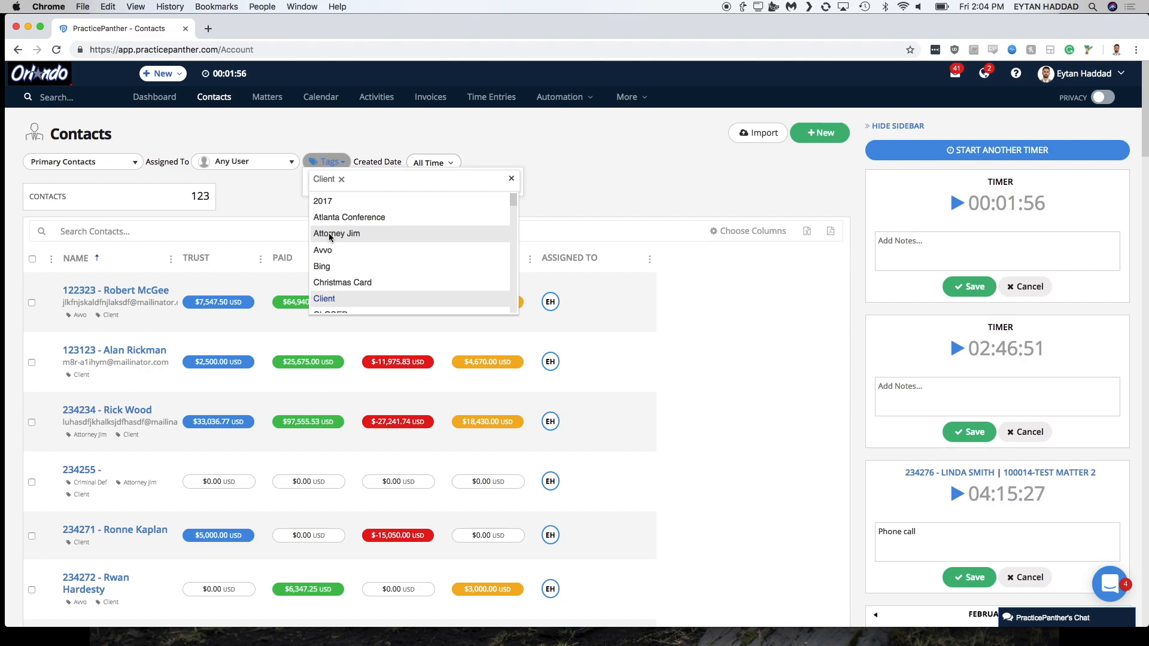
{"action": "left_click", "coordinate": [333, 234]}
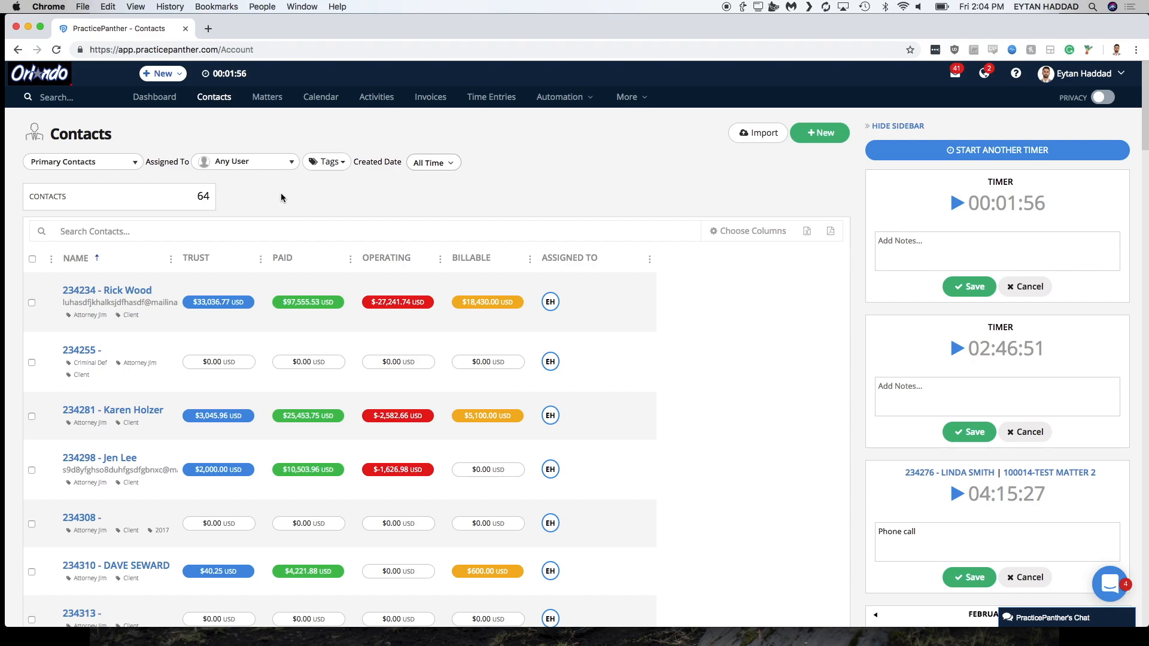
{"action": "scroll", "coordinate": [281, 197], "scroll_direction": "down", "scroll_amount": 10}
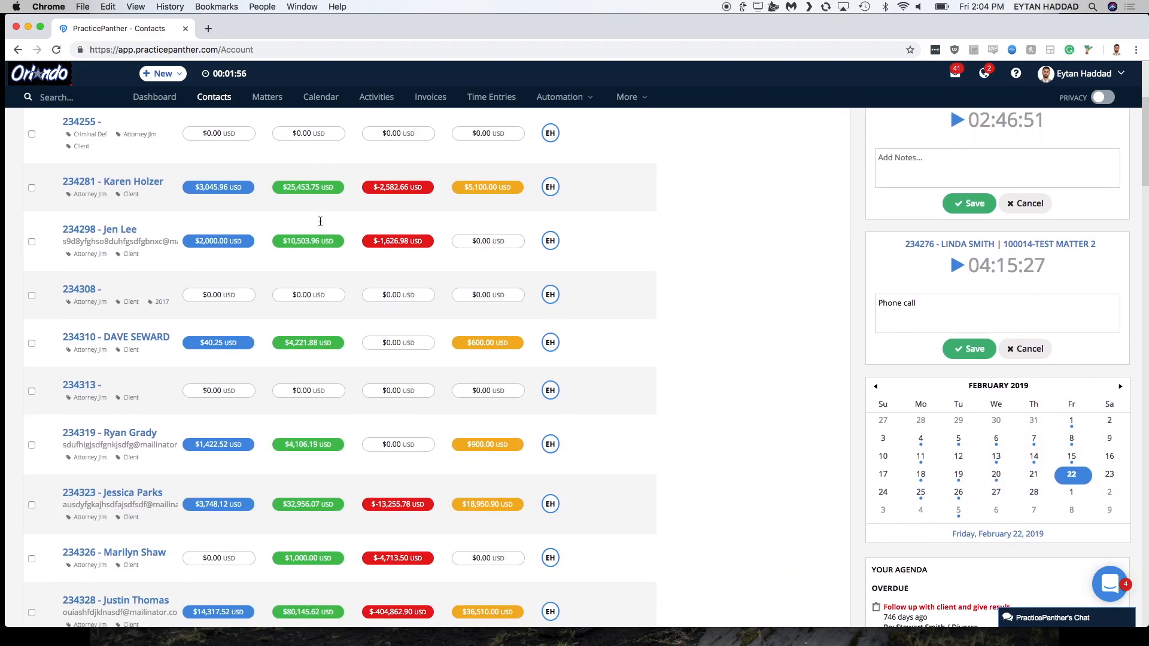
{"action": "scroll", "coordinate": [321, 222], "scroll_direction": "down", "scroll_amount": 15}
{"action": "scroll", "coordinate": [321, 222], "scroll_direction": "up", "scroll_amount": 20}
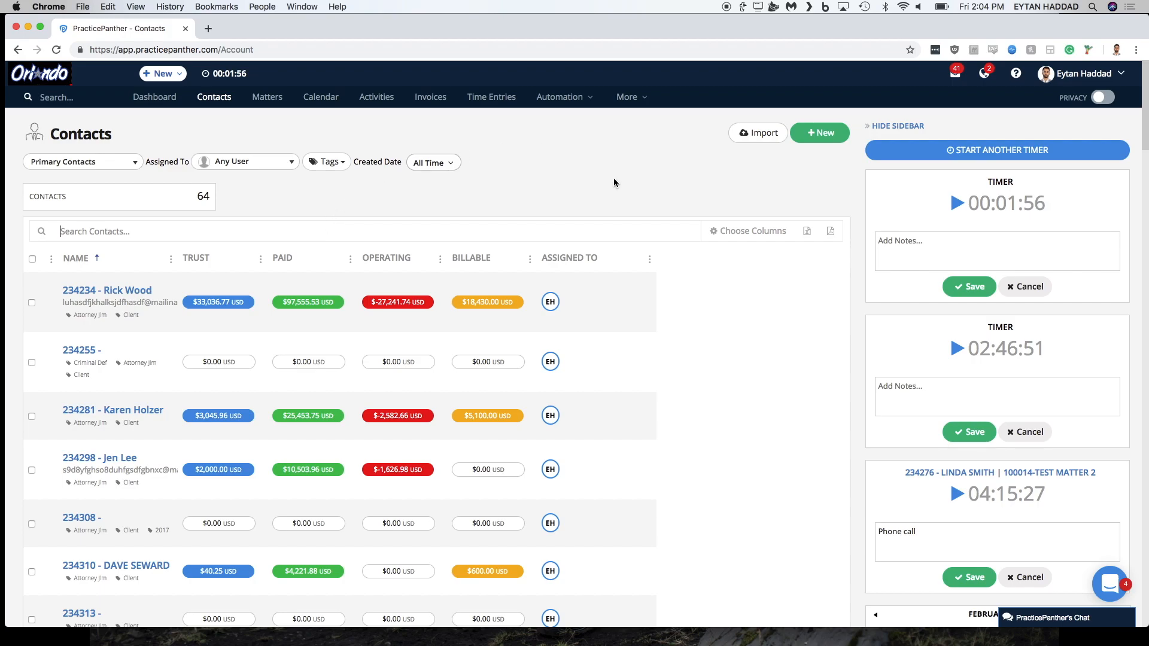
{"action": "scroll", "coordinate": [772, 239], "scroll_direction": "down", "scroll_amount": 15}
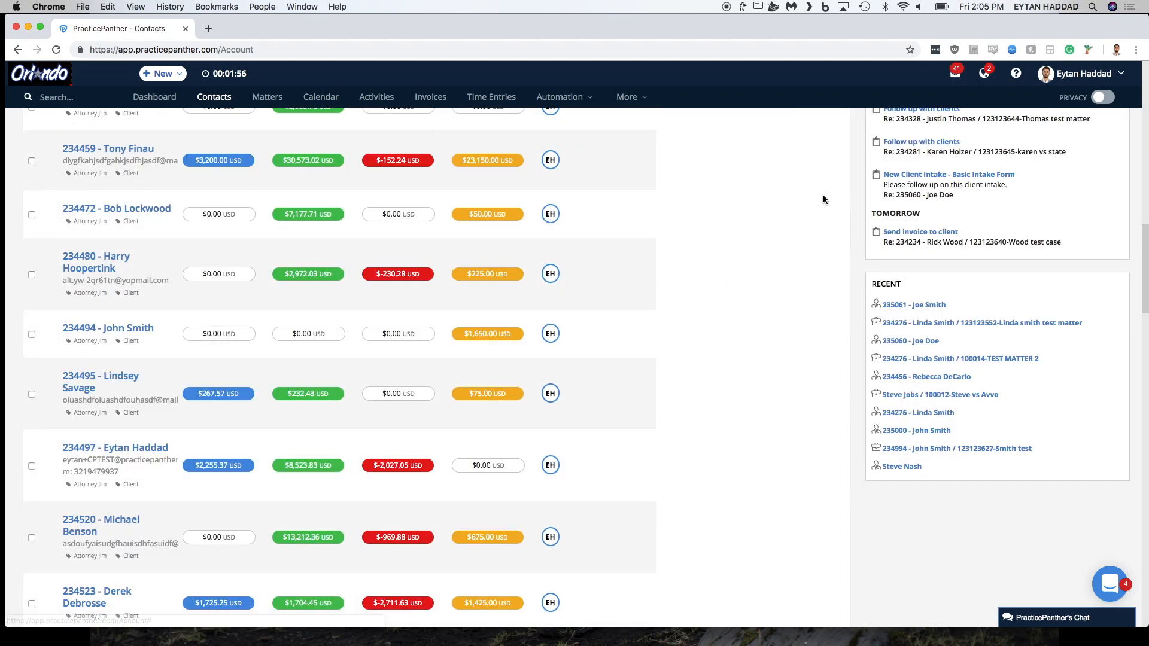
- Open the contact linked to the phone-call timer, review its Matters, then its Activities tab
{"action": "left_click", "coordinate": [912, 306]}
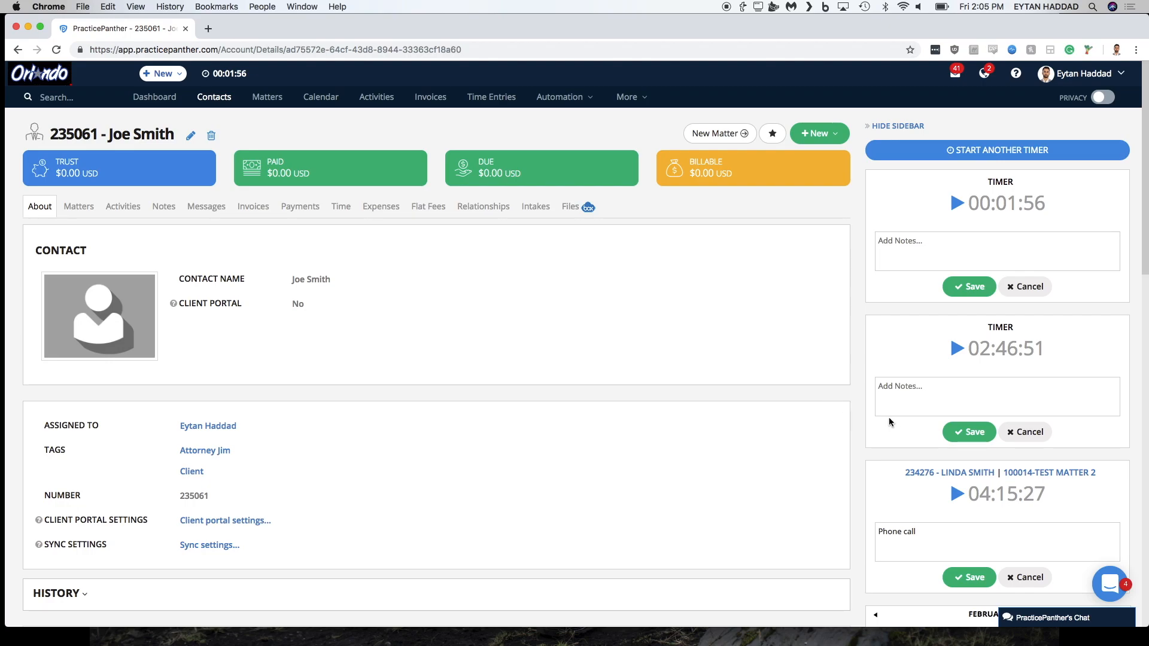
{"action": "left_click", "coordinate": [931, 476]}
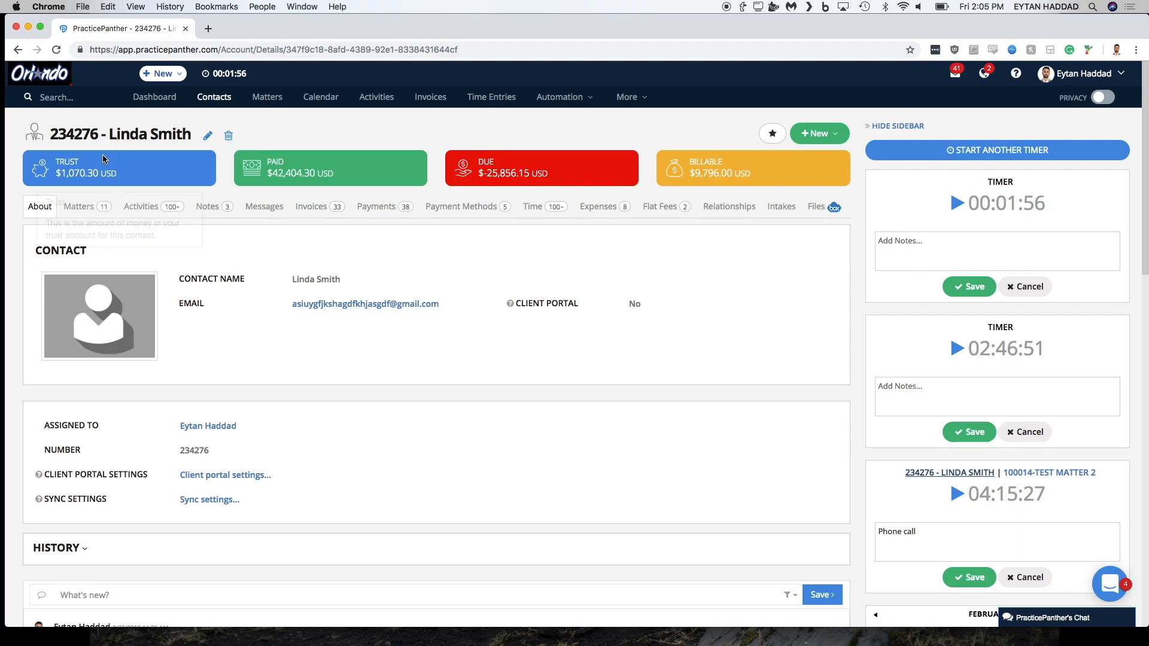
{"action": "left_click", "coordinate": [80, 206]}
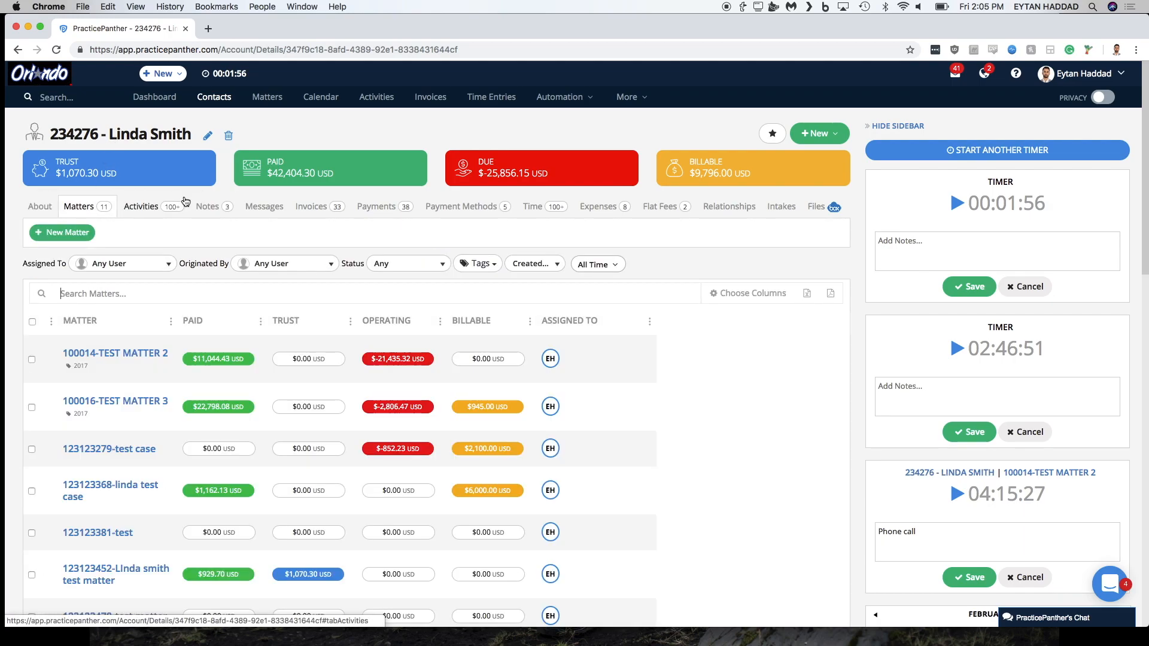
{"action": "scroll", "coordinate": [184, 196], "scroll_direction": "down", "scroll_amount": 3}
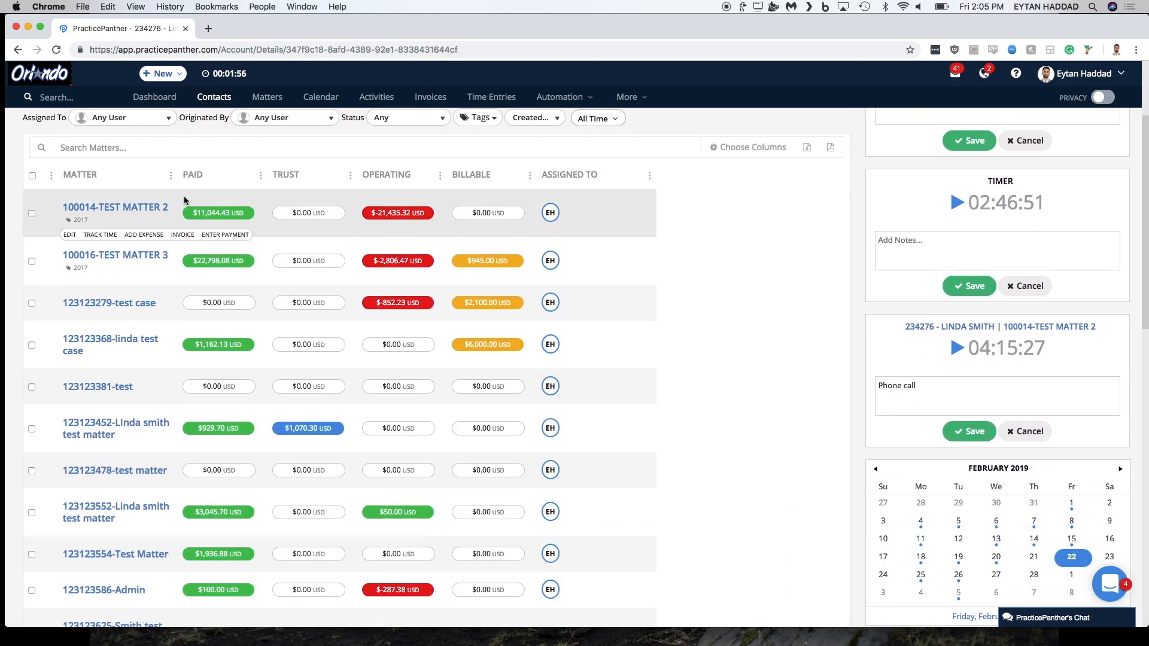
{"action": "scroll", "coordinate": [184, 199], "scroll_direction": "down", "scroll_amount": 4}
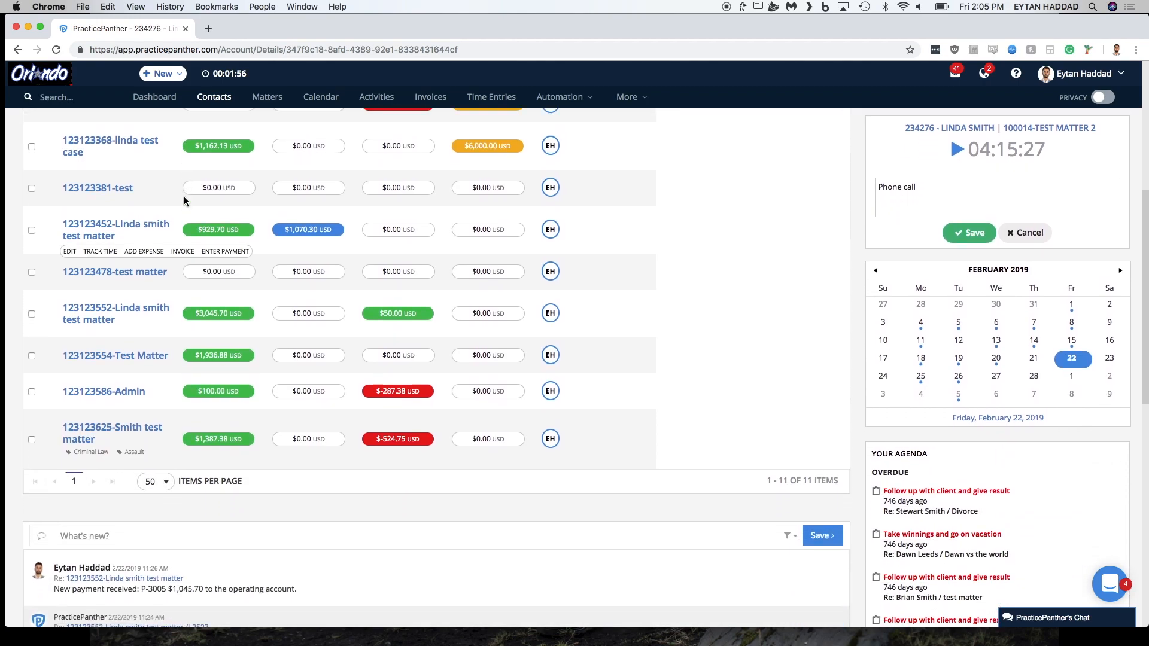
{"action": "scroll", "coordinate": [185, 201], "scroll_direction": "up", "scroll_amount": 7}
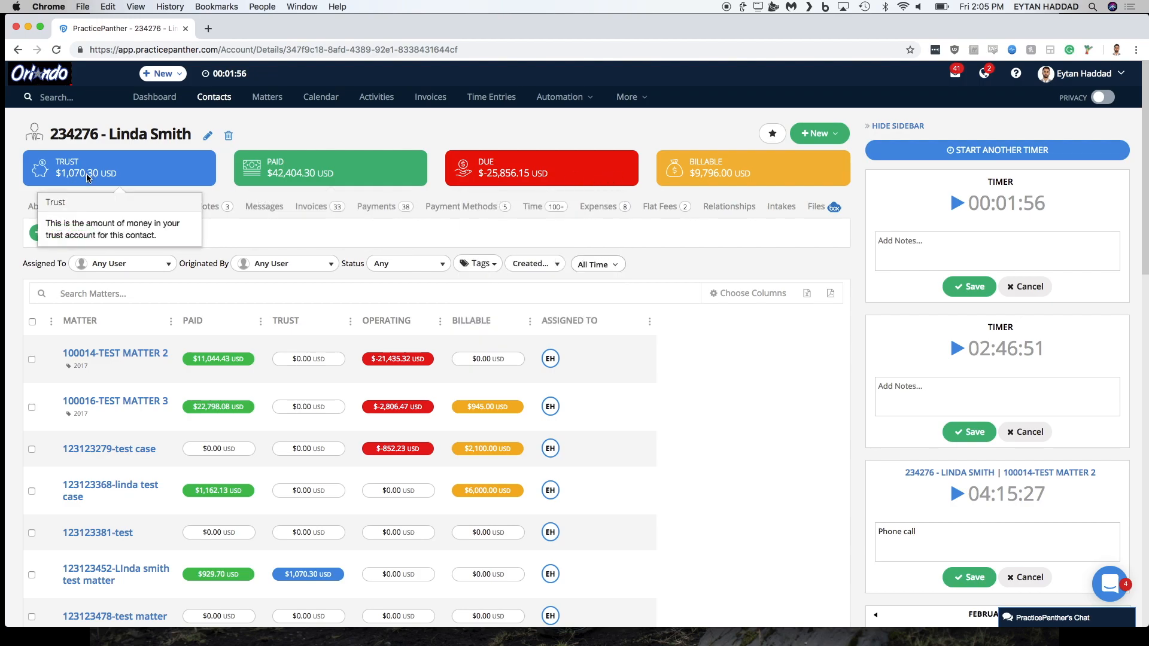
{"action": "left_click", "coordinate": [143, 207]}
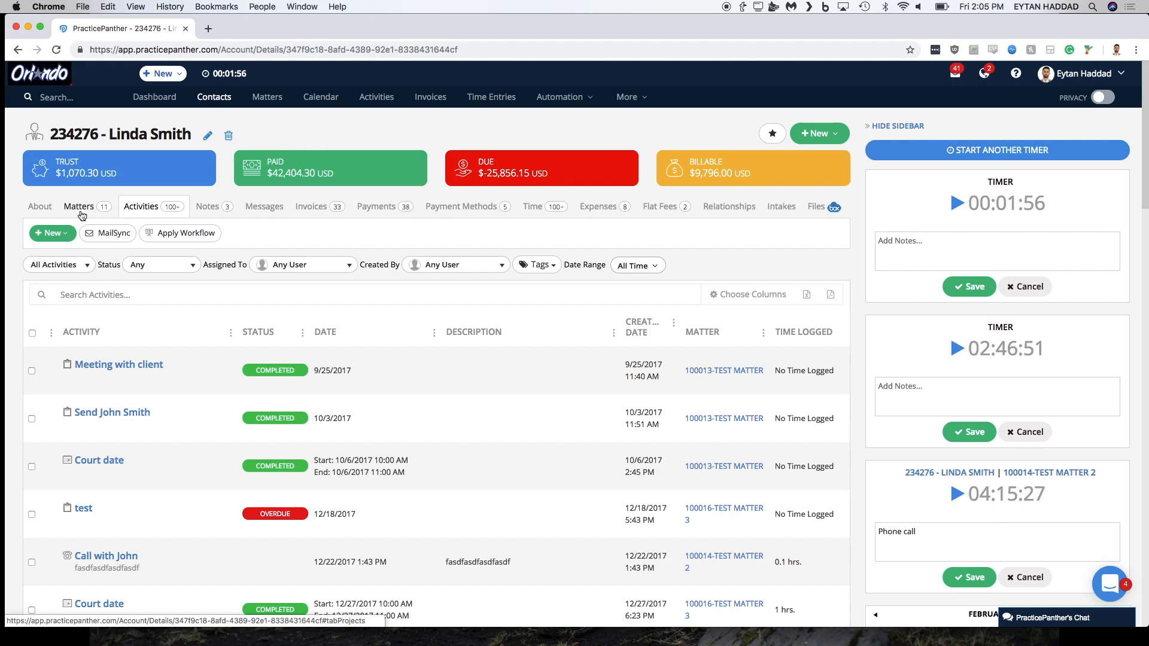
- Filter the contact's activities to Not Completed, assigned to the current user, for This Month (2/1–2/28/2019)
{"action": "scroll", "coordinate": [82, 216], "scroll_direction": "down", "scroll_amount": 2}
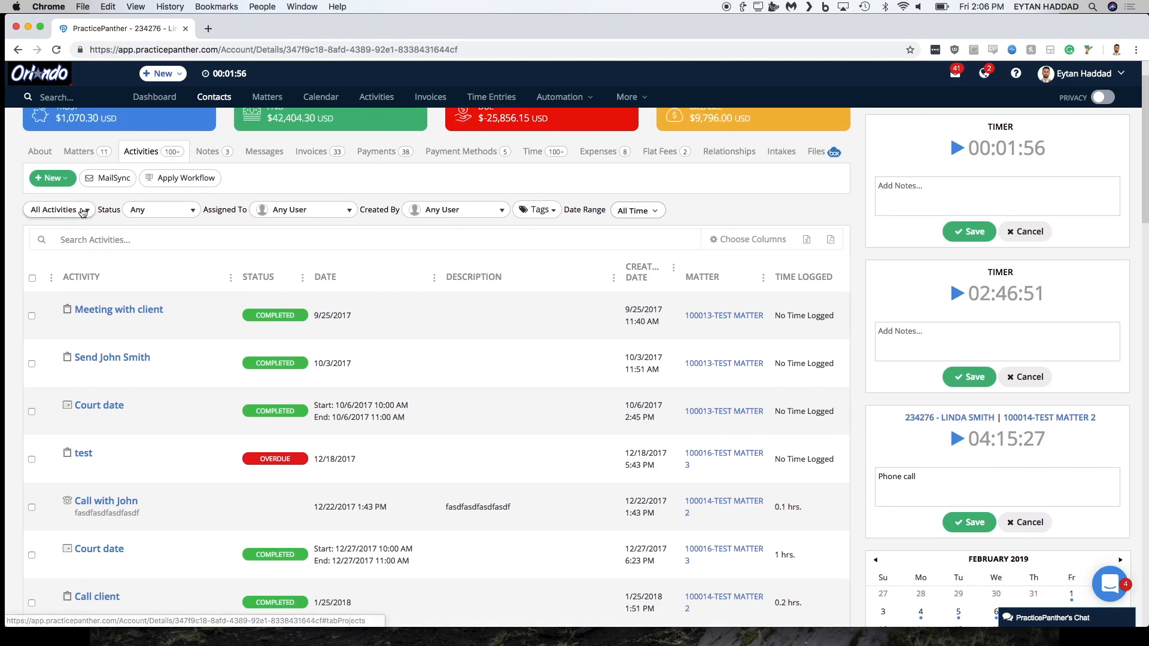
{"action": "scroll", "coordinate": [125, 153], "scroll_direction": "up", "scroll_amount": 2}
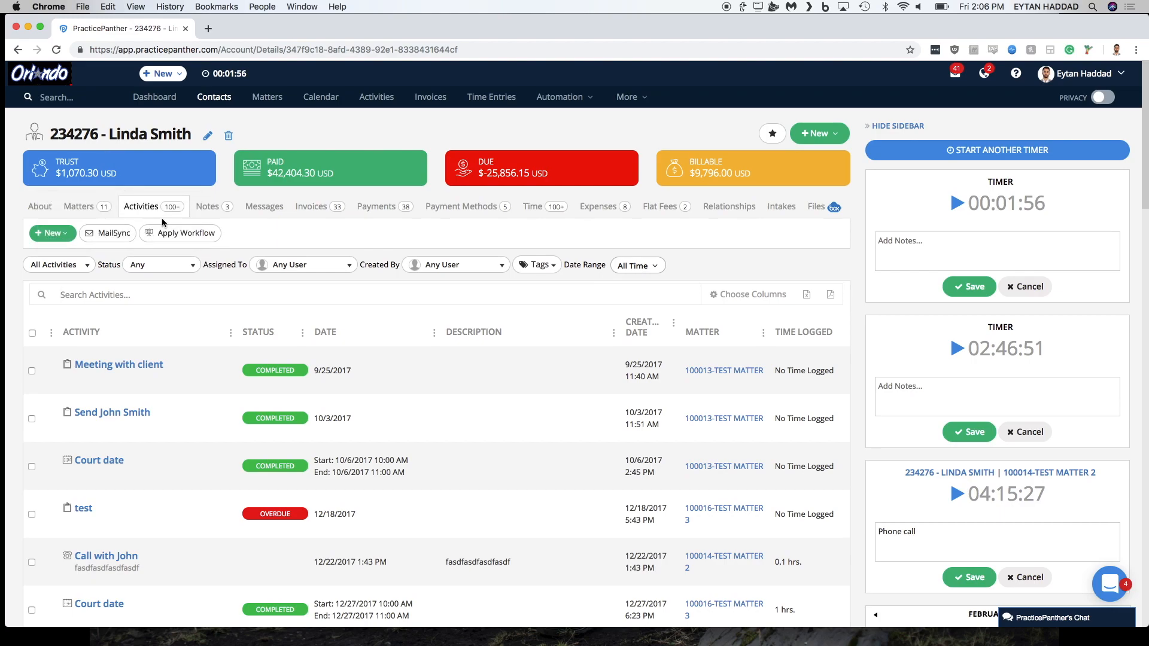
{"action": "left_click", "coordinate": [157, 265]}
{"action": "left_click", "coordinate": [155, 297]}
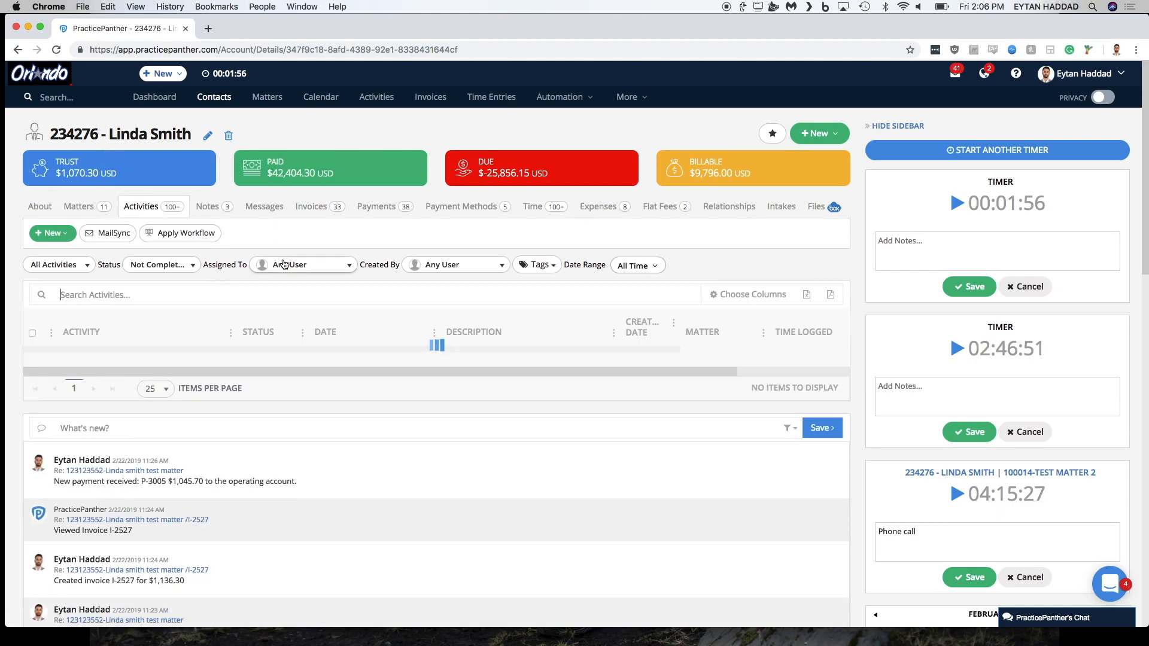
{"action": "left_click", "coordinate": [287, 265]}
{"action": "left_click", "coordinate": [277, 302]}
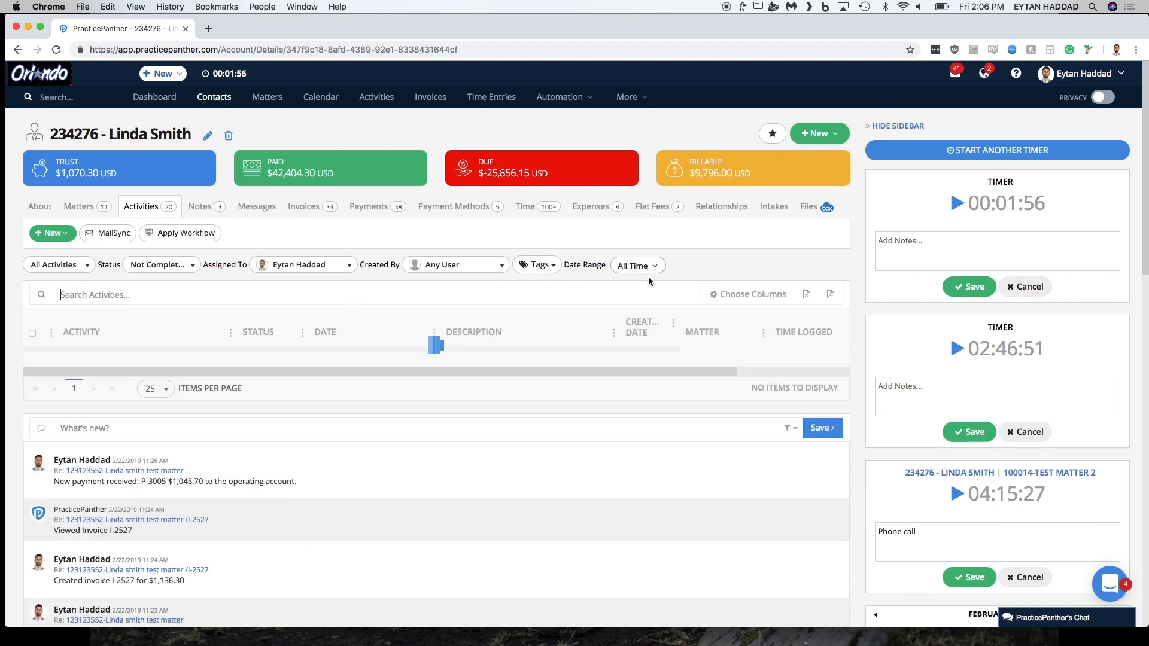
{"action": "left_click", "coordinate": [638, 266]}
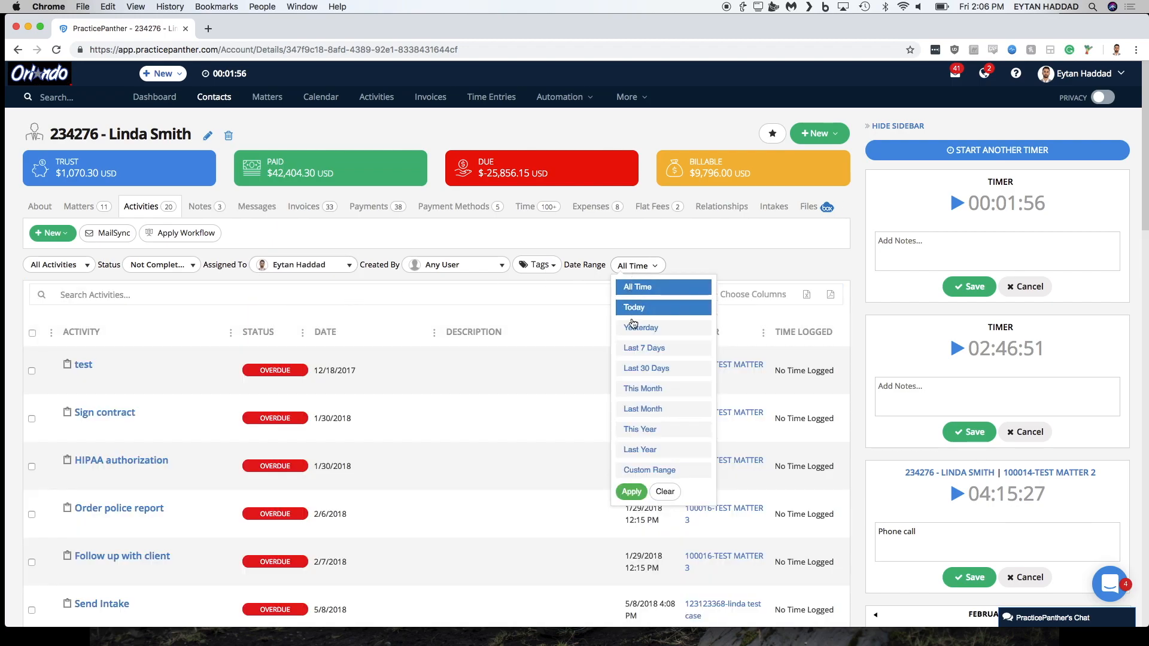
{"action": "left_click", "coordinate": [642, 388]}
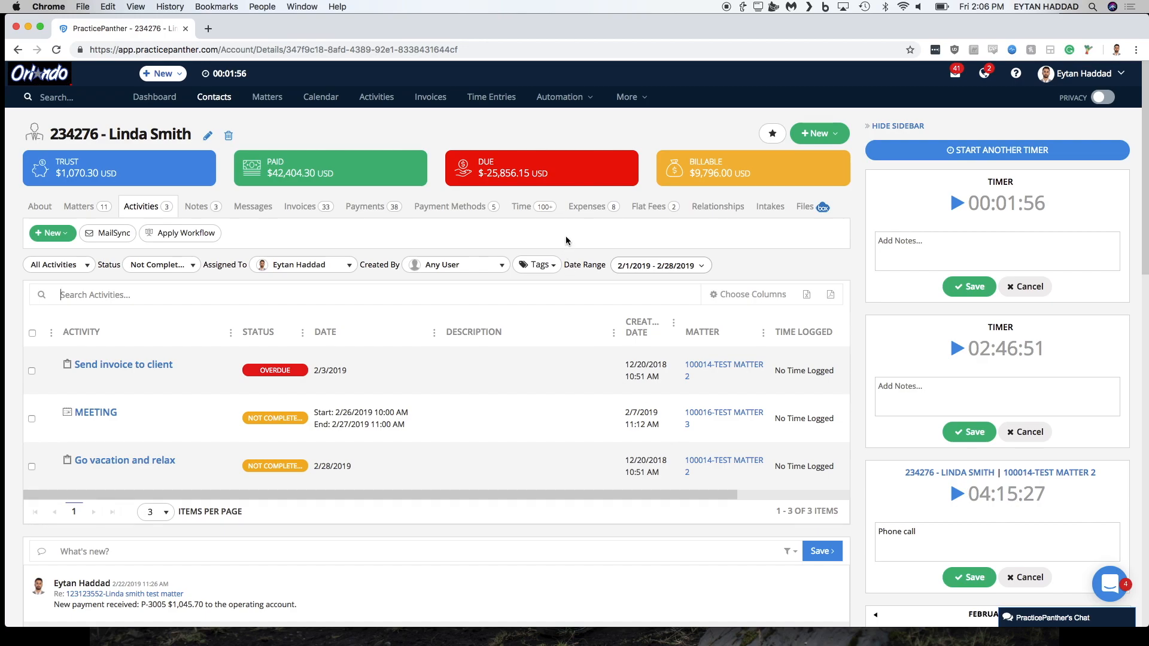
{"action": "mouse_move", "coordinate": [667, 171]}
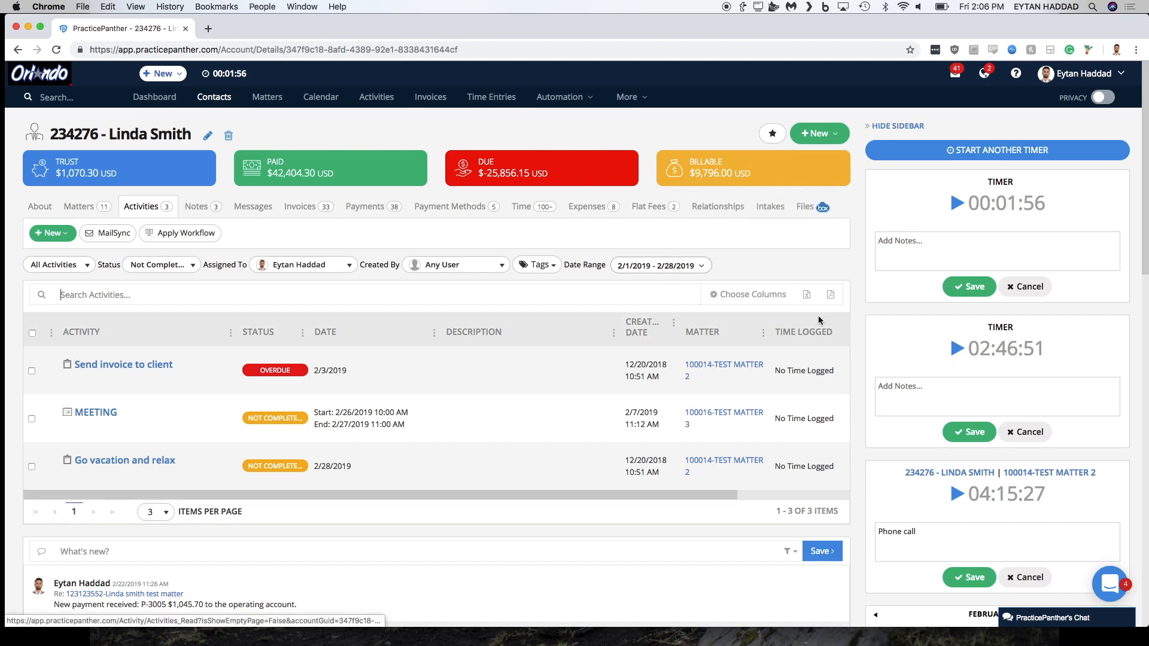
- Start a new matter for the contact, named with the client's name followed by 'Test Matter'
{"action": "left_click", "coordinate": [833, 134]}
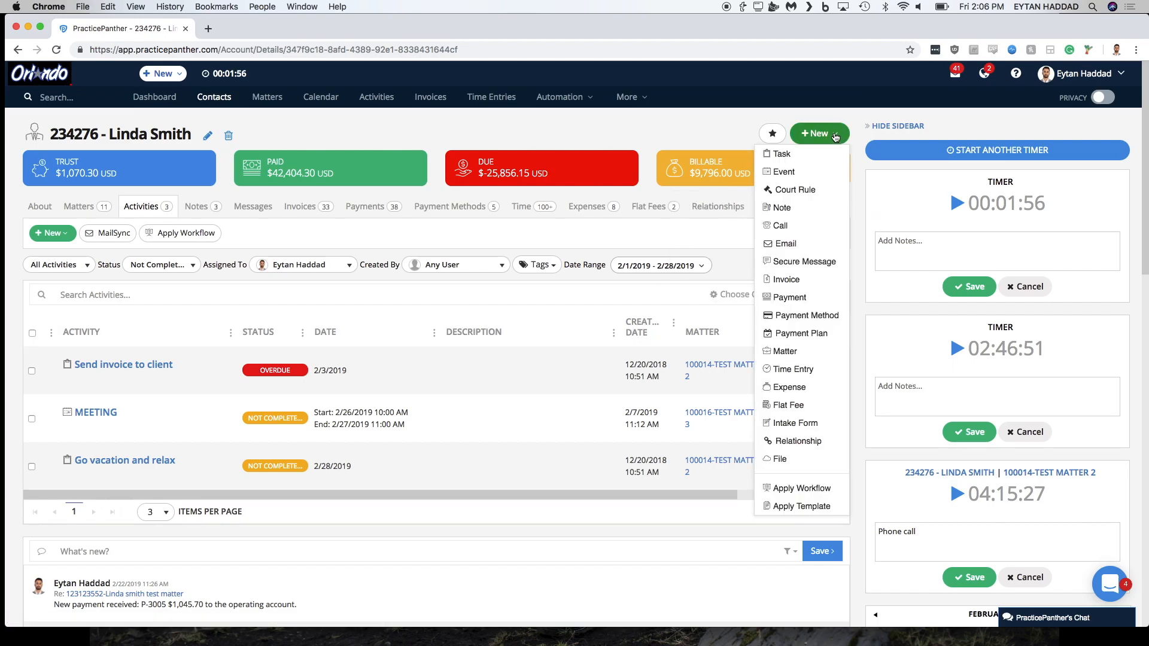
{"action": "left_click", "coordinate": [784, 352]}
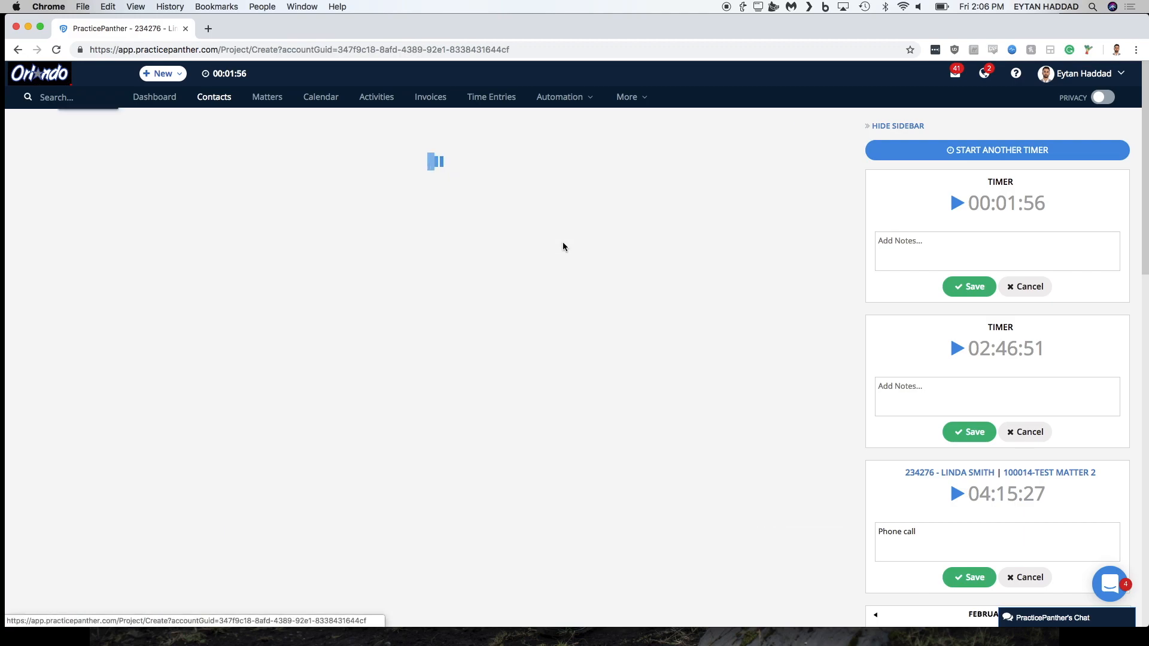
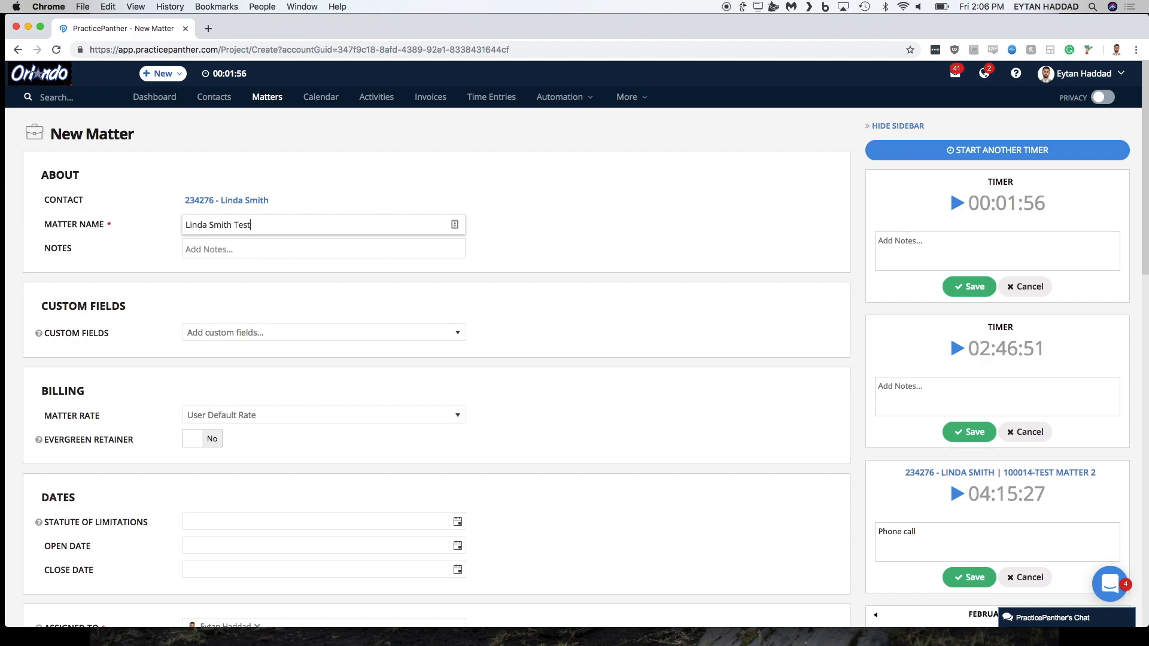
{"action": "type", "text": " Matter"}
{"action": "left_click", "coordinate": [250, 282]}
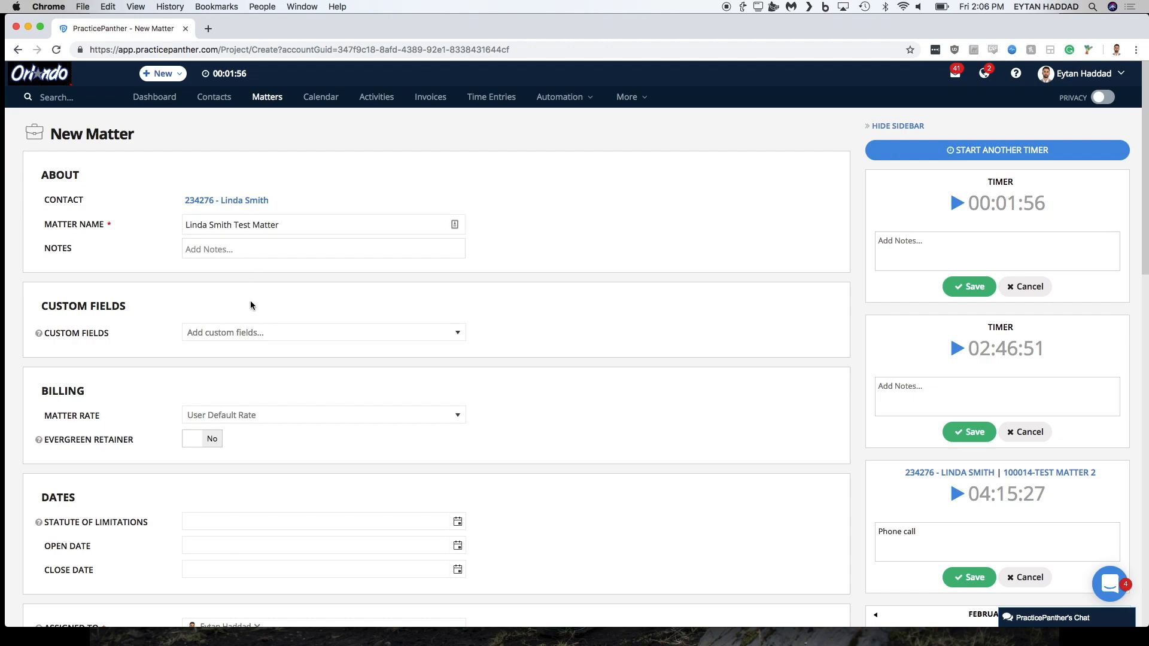
{"action": "scroll", "coordinate": [251, 300], "scroll_direction": "down", "scroll_amount": 1}
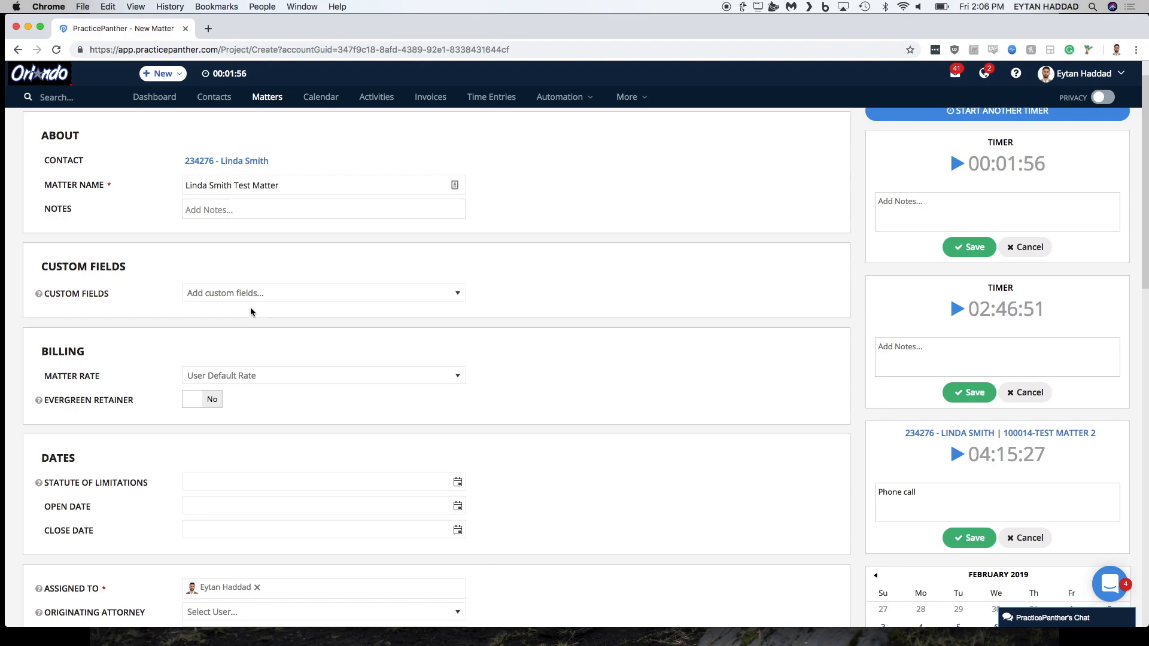
- Add the Personal Injury custom field group, with fields like Social Security Number and Medical Liens
{"action": "left_click", "coordinate": [250, 300]}
{"action": "scroll", "coordinate": [281, 347], "scroll_direction": "down", "scroll_amount": 8}
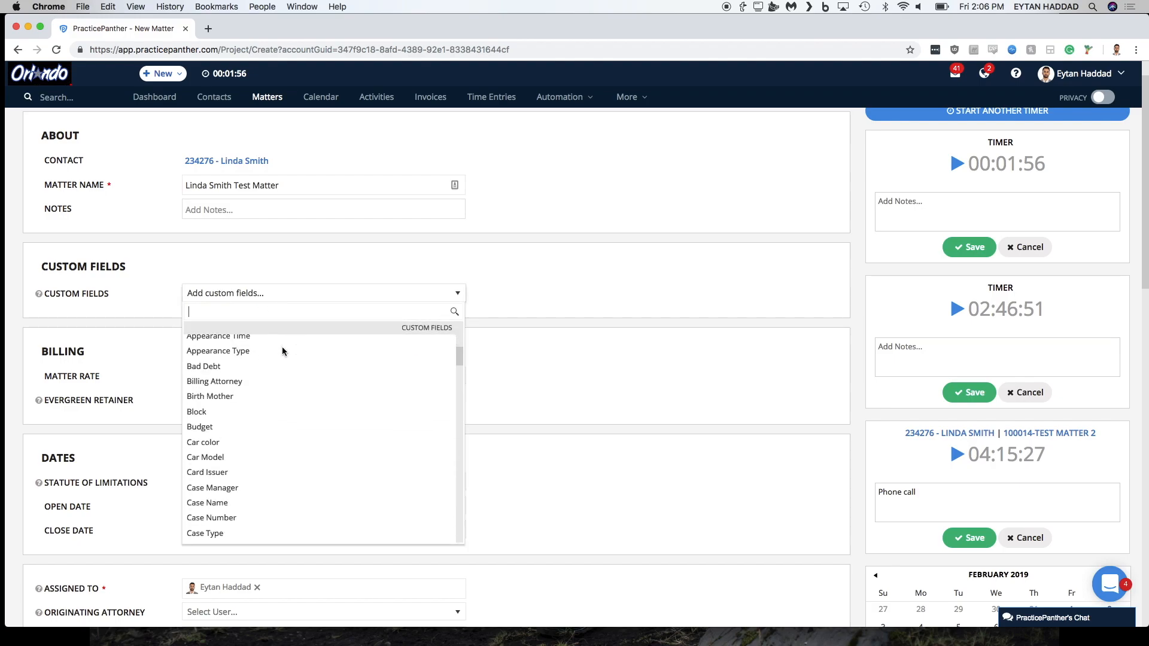
{"action": "scroll", "coordinate": [282, 351], "scroll_direction": "down", "scroll_amount": 10}
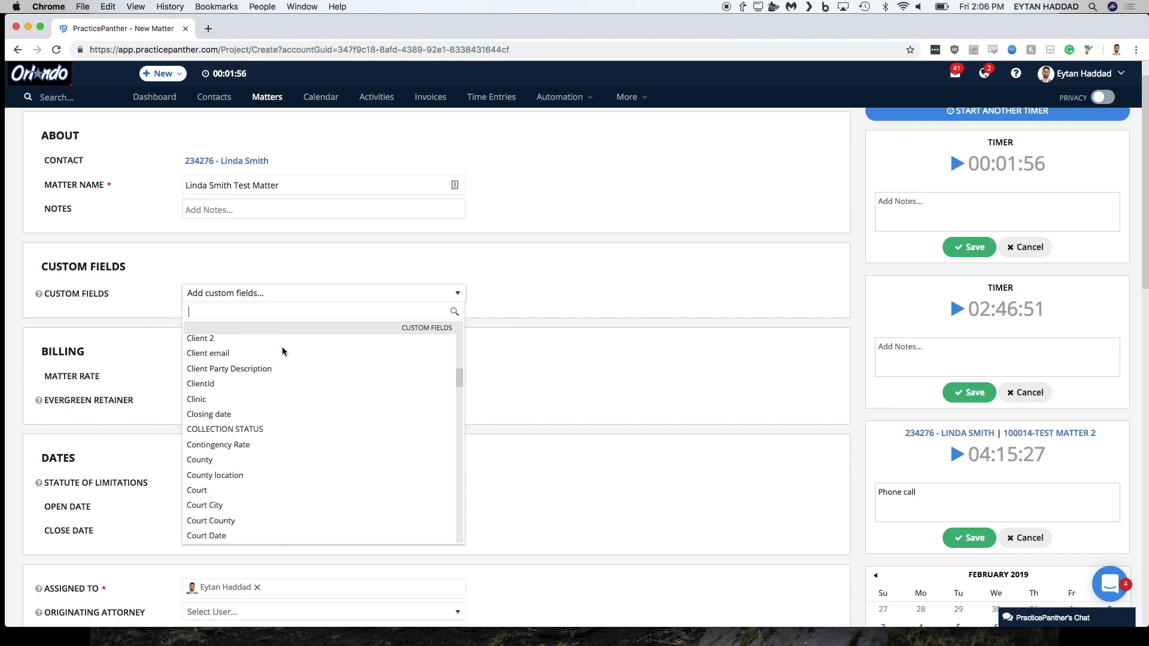
{"action": "scroll", "coordinate": [282, 348], "scroll_direction": "down", "scroll_amount": 15}
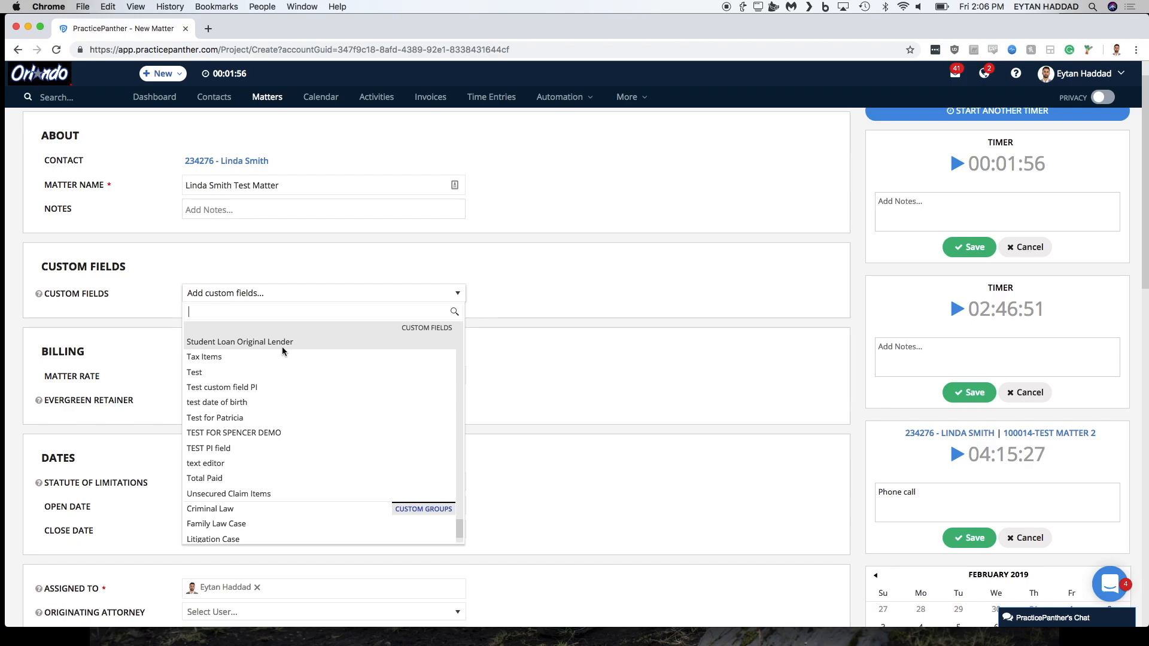
{"action": "scroll", "coordinate": [282, 346], "scroll_direction": "down", "scroll_amount": 3}
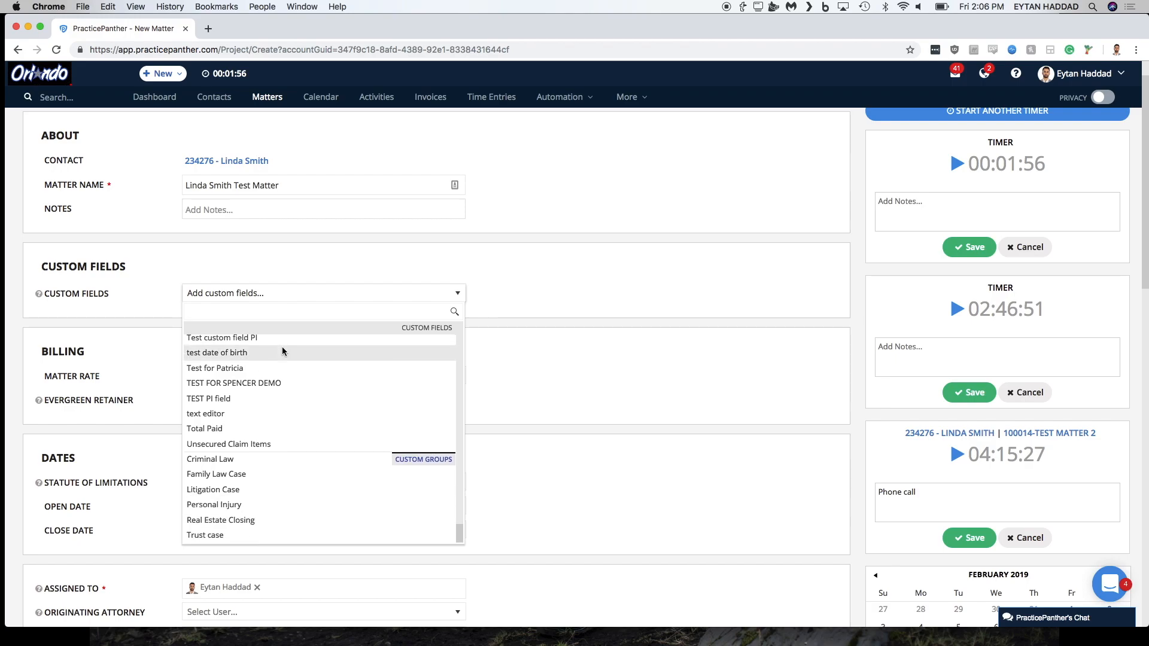
{"action": "left_click", "coordinate": [223, 512]}
{"action": "scroll", "coordinate": [309, 234], "scroll_direction": "down", "scroll_amount": 1}
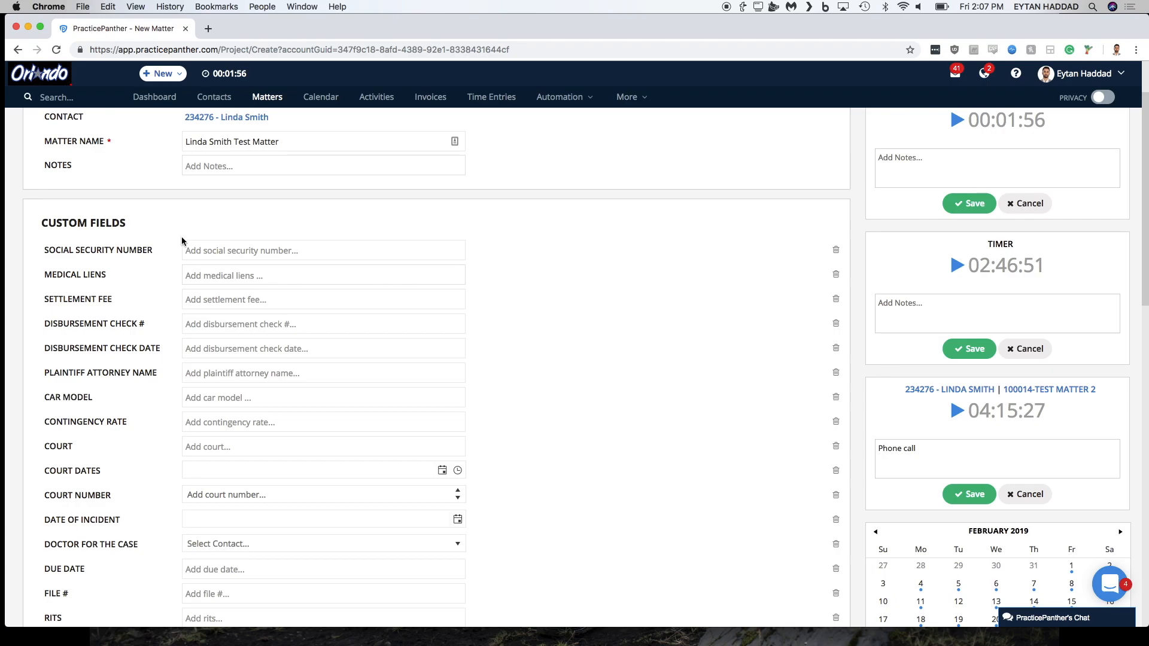
{"action": "scroll", "coordinate": [182, 240], "scroll_direction": "down", "scroll_amount": 5}
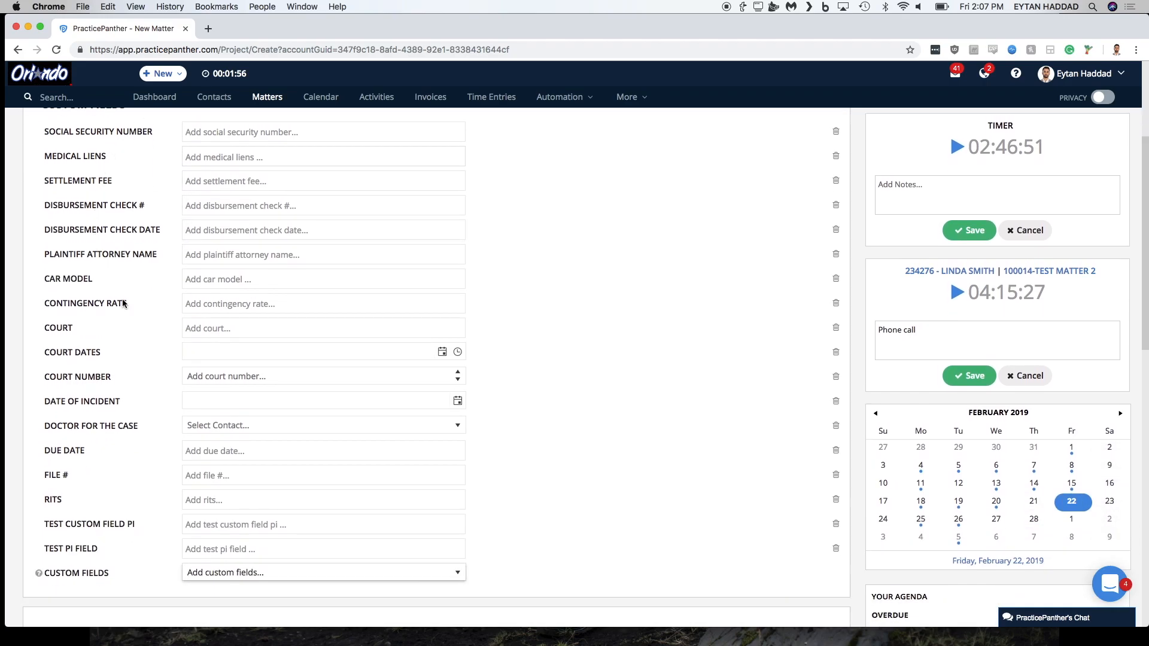
{"action": "scroll", "coordinate": [122, 303], "scroll_direction": "down", "scroll_amount": 5}
{"action": "scroll", "coordinate": [122, 304], "scroll_direction": "down", "scroll_amount": 5}
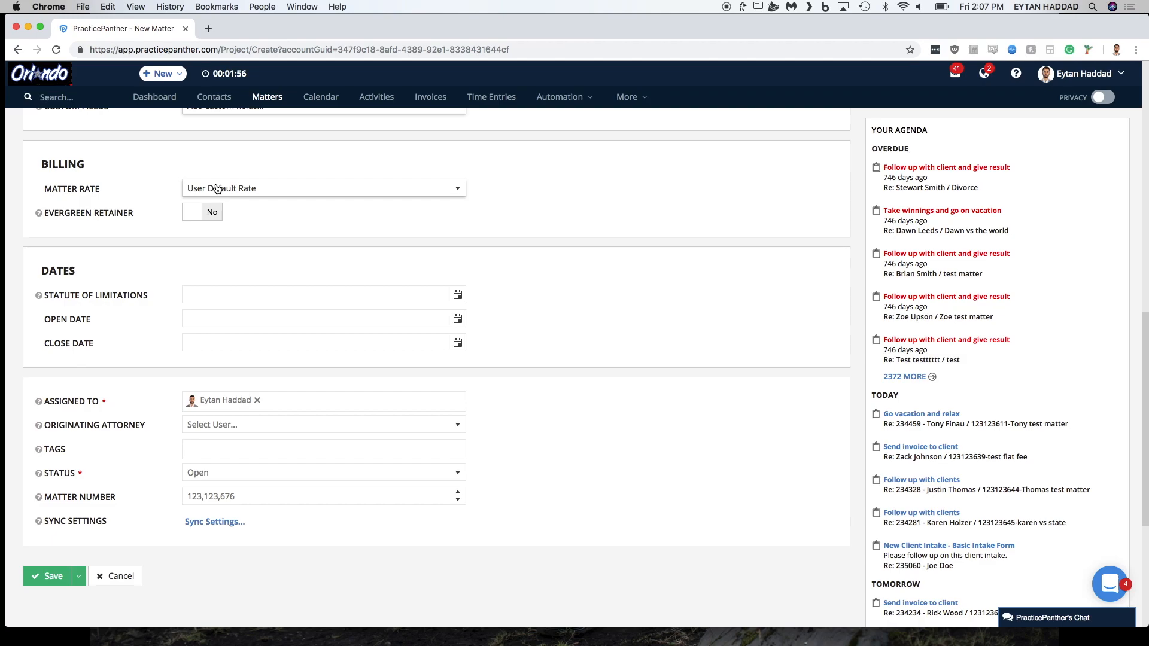
- Keep the User Default Rate and enable an evergreen retainer of 2,000.00 USD
{"action": "left_click", "coordinate": [217, 189]}
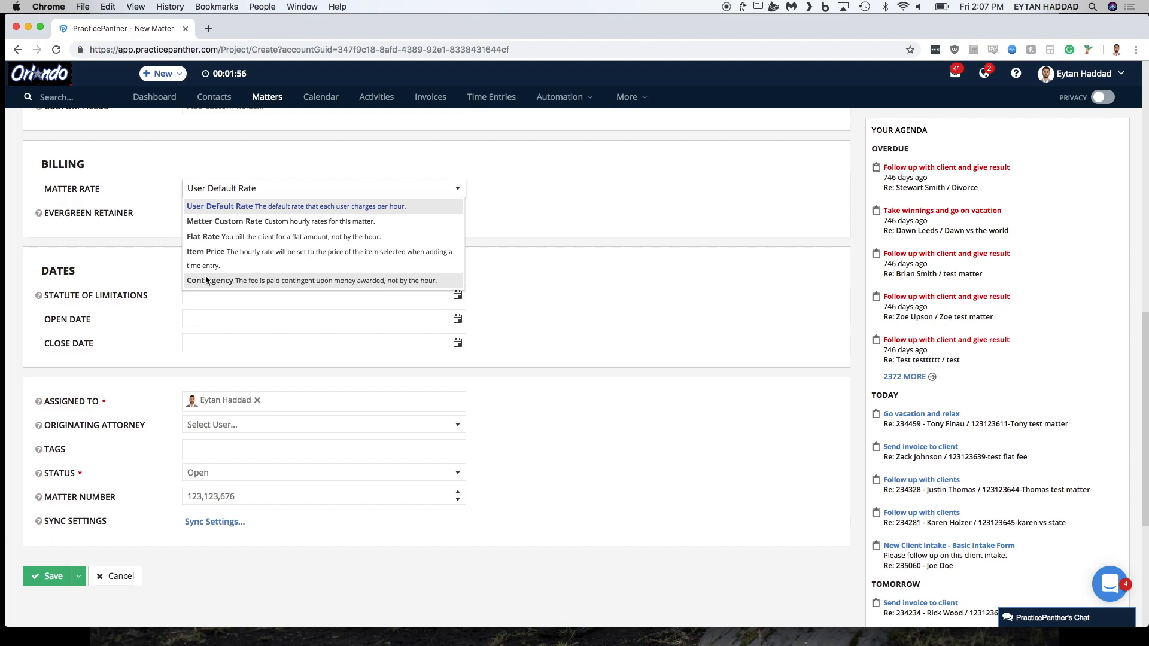
{"action": "left_click", "coordinate": [252, 188]}
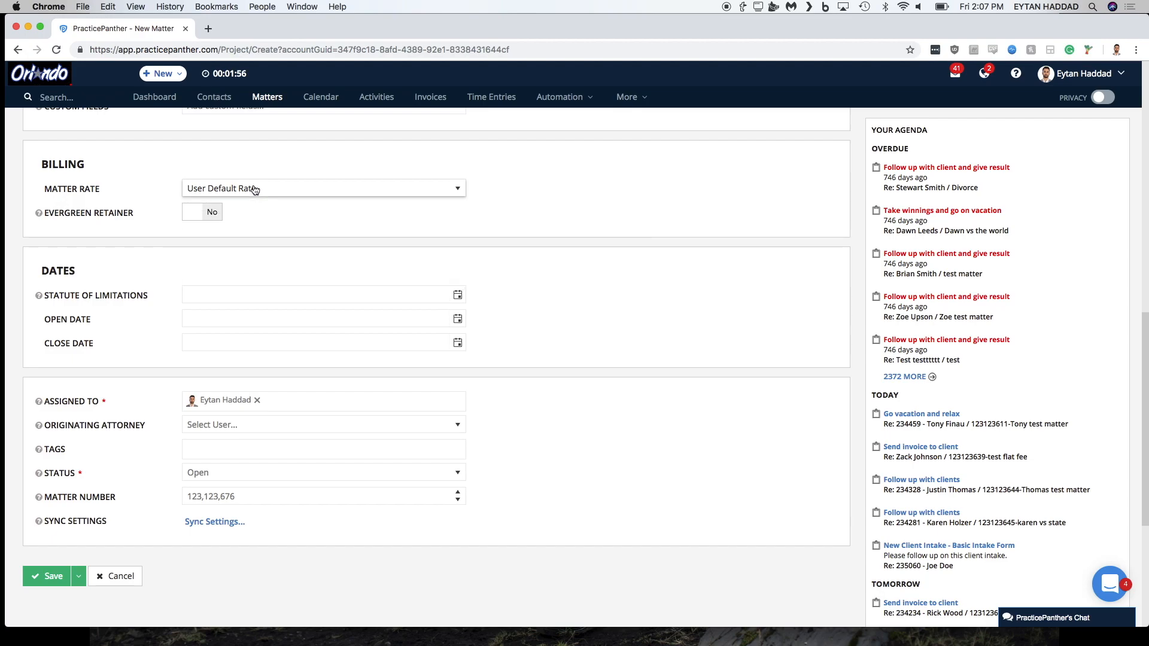
{"action": "left_click", "coordinate": [191, 211]}
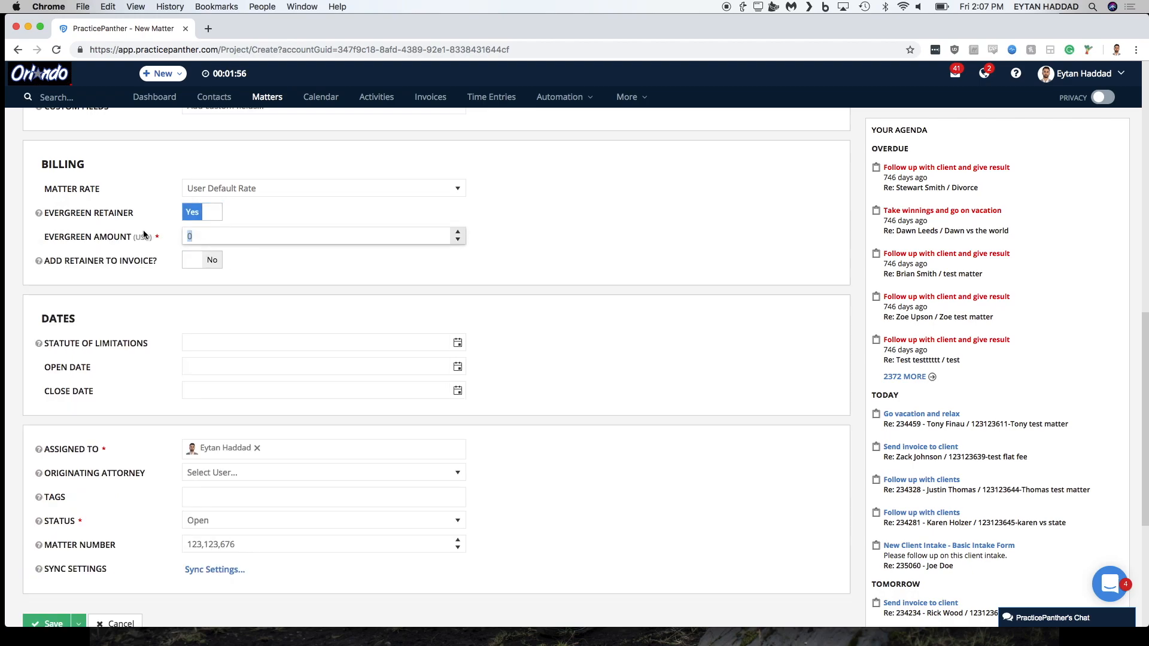
{"action": "type", "text": "2000"}
{"action": "left_click", "coordinate": [274, 269]}
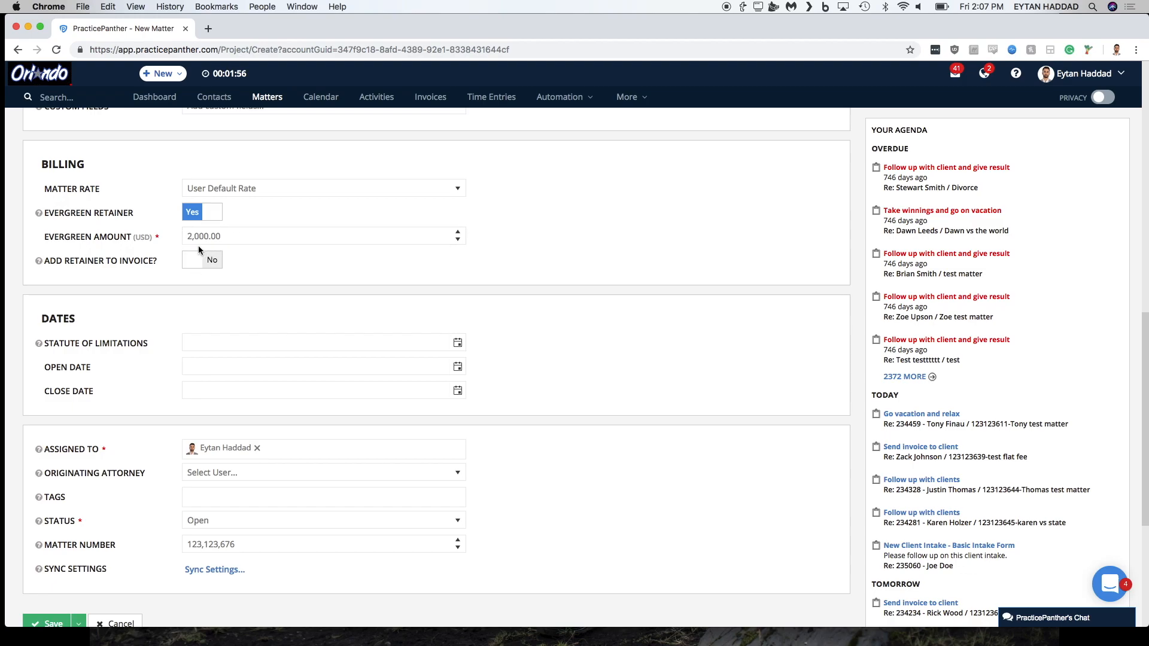
{"action": "left_click", "coordinate": [167, 75]}
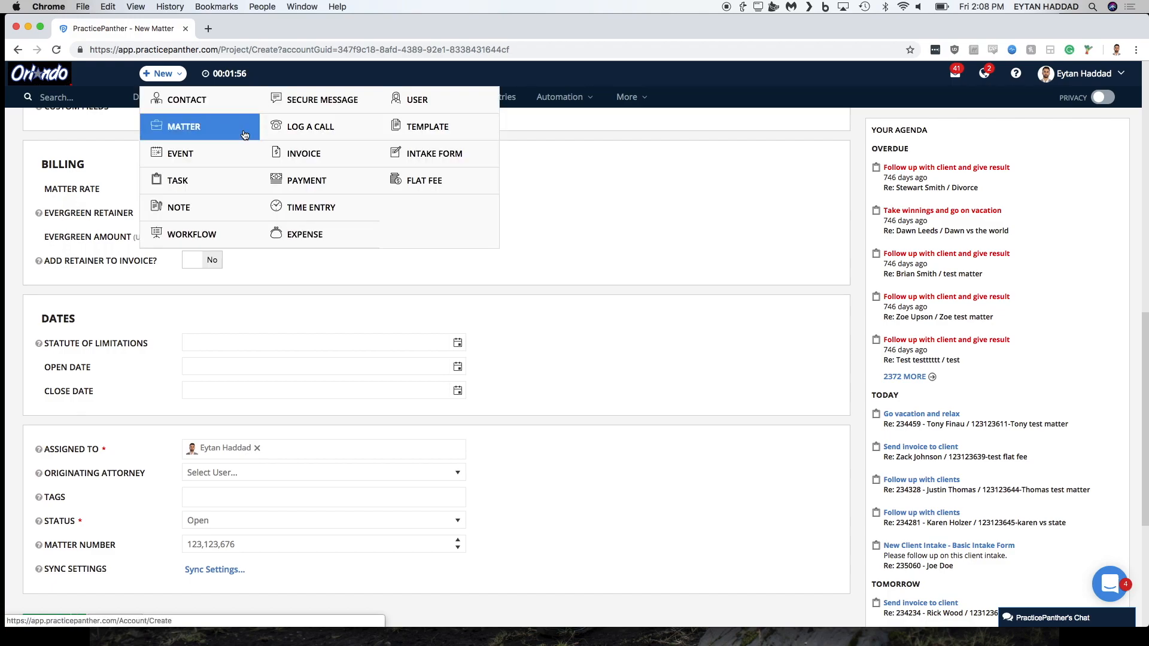
- Check the retainer warning on a time entry for matter 100015-abc 123, then close it unsaved
{"action": "left_click", "coordinate": [319, 202]}
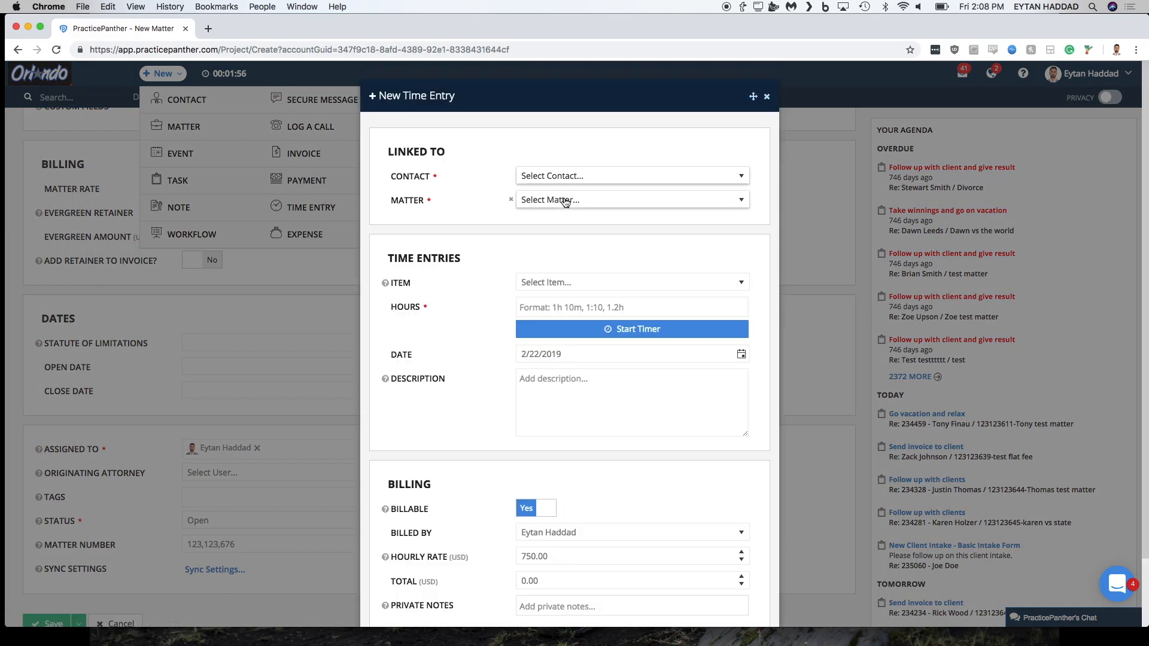
{"action": "left_click", "coordinate": [565, 201]}
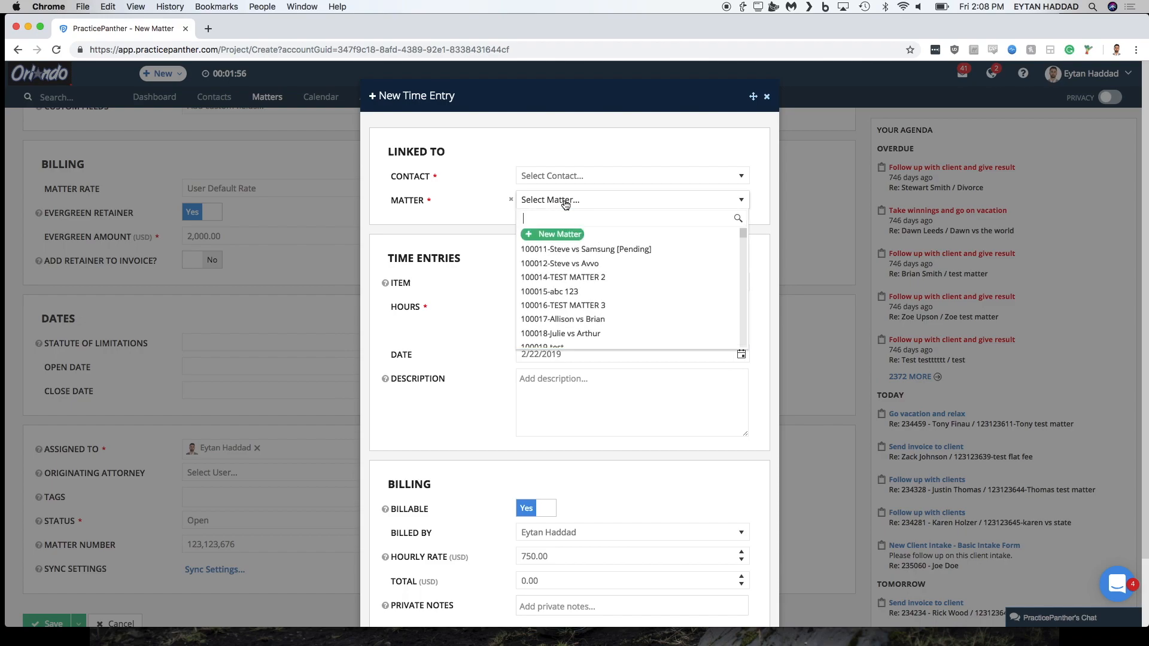
{"action": "left_click", "coordinate": [555, 292]}
{"action": "scroll", "coordinate": [594, 228], "scroll_direction": "up", "scroll_amount": 5}
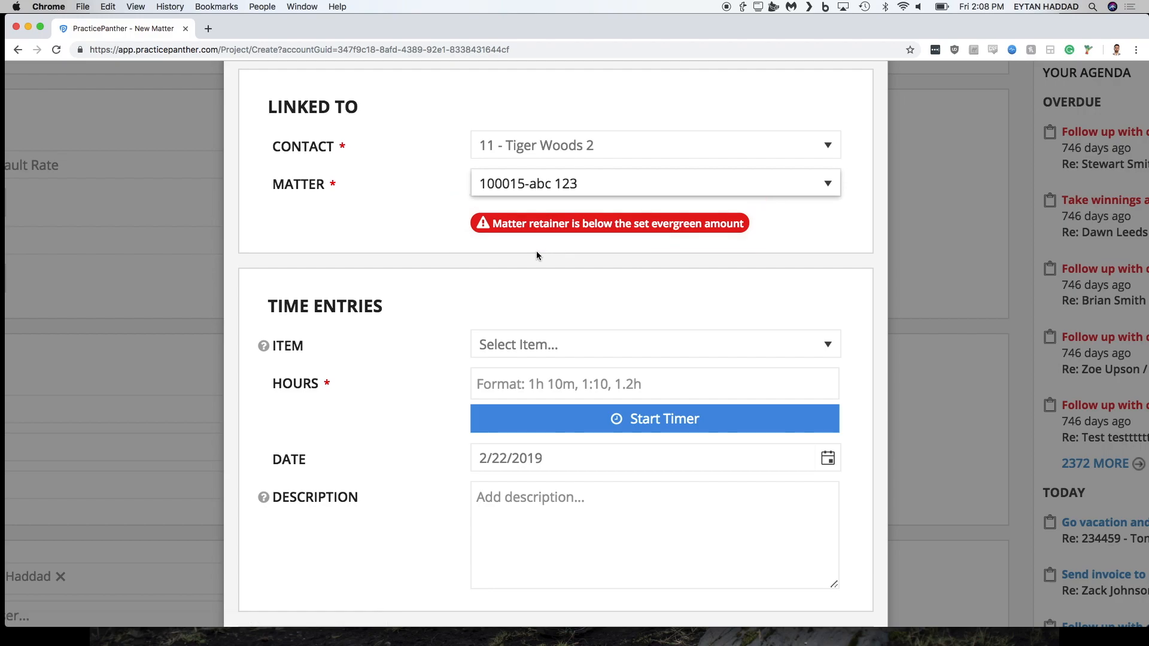
{"action": "scroll", "coordinate": [537, 255], "scroll_direction": "down", "scroll_amount": 5}
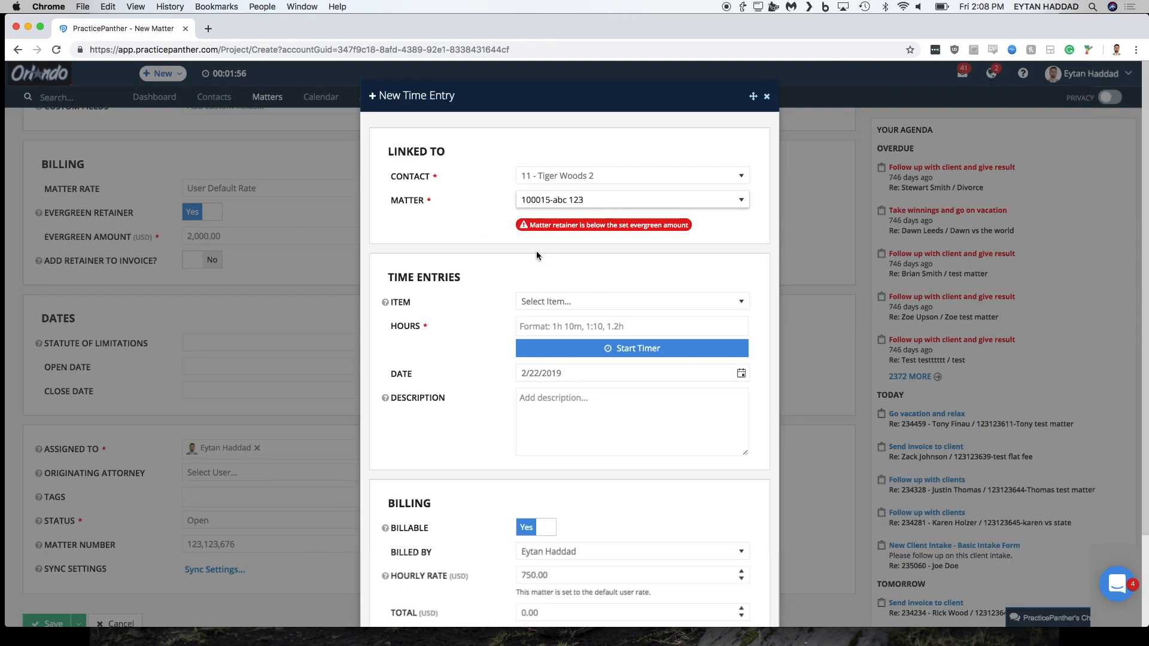
{"action": "left_click", "coordinate": [767, 97]}
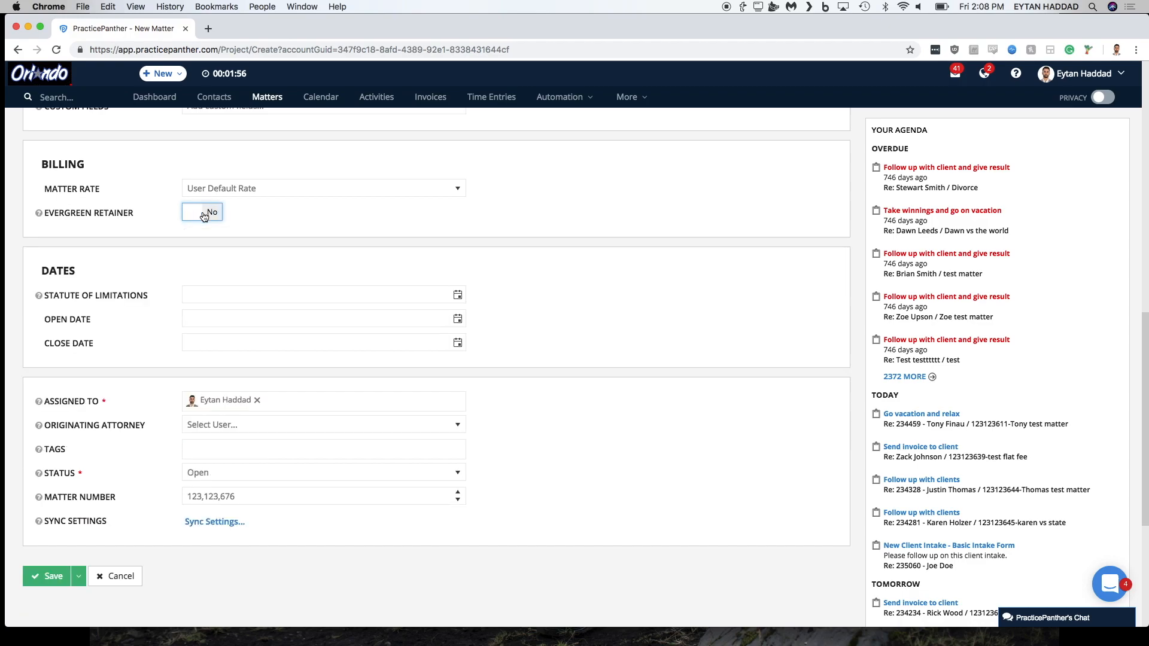
- Leave Originating Attorney empty, tag the matter Family Law and DIVORCE, and save it
{"action": "scroll", "coordinate": [200, 221], "scroll_direction": "down", "scroll_amount": 5}
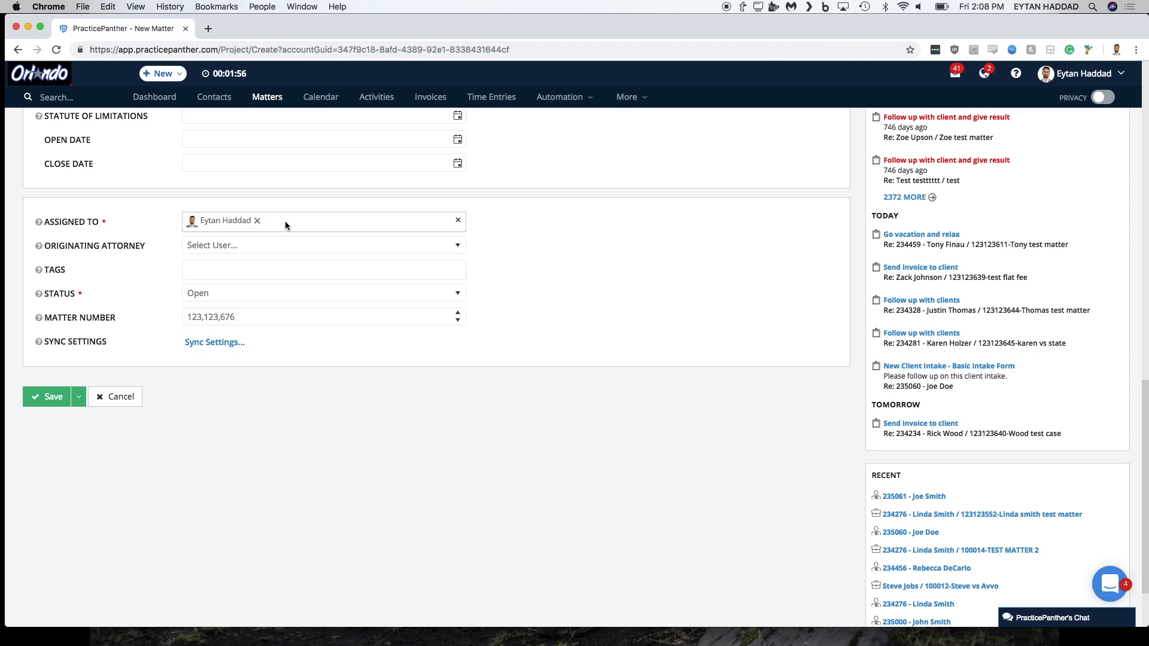
{"action": "left_click", "coordinate": [209, 246]}
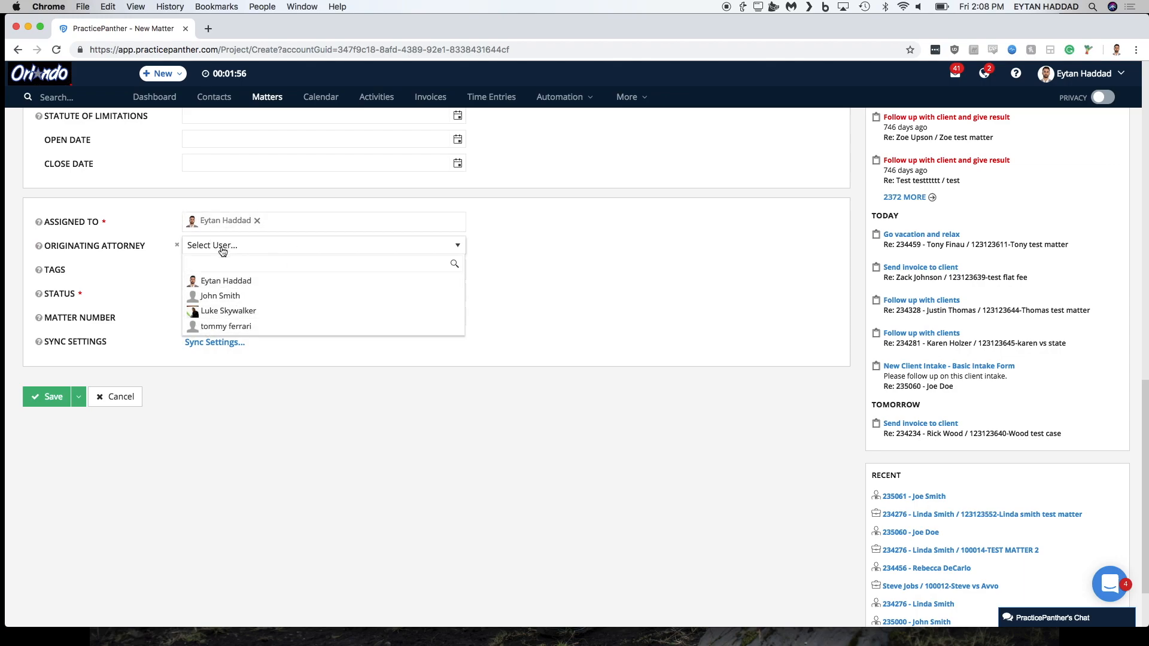
{"action": "left_click", "coordinate": [221, 248]}
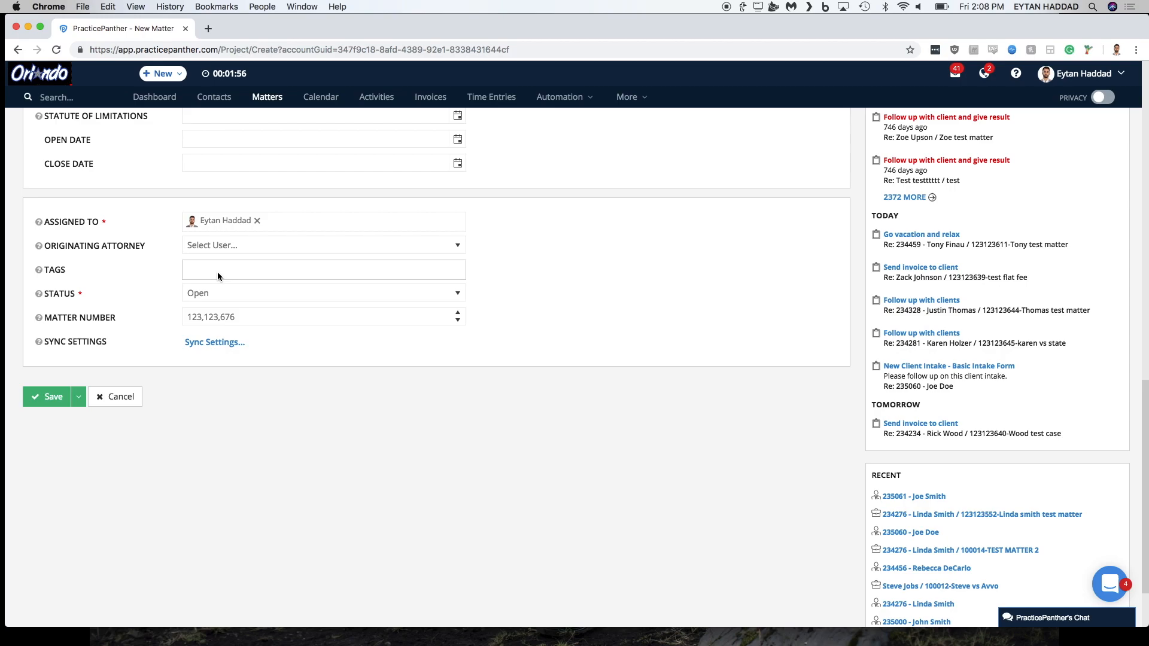
{"action": "left_click", "coordinate": [217, 271]}
{"action": "scroll", "coordinate": [256, 325], "scroll_direction": "down", "scroll_amount": 5}
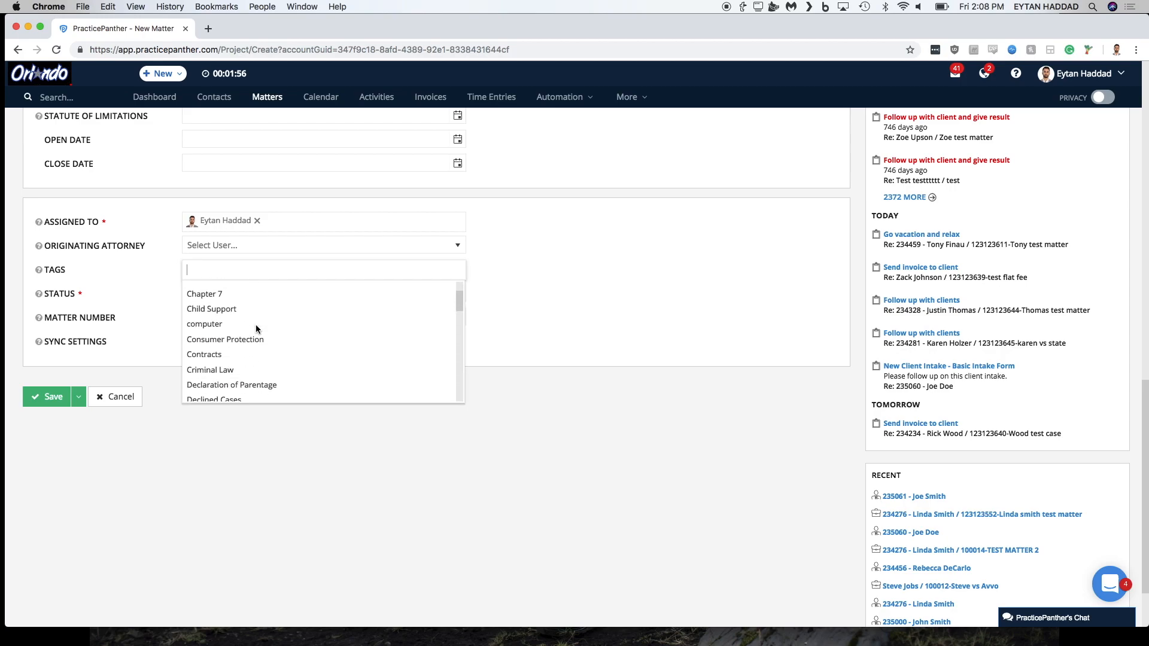
{"action": "left_click", "coordinate": [225, 395]}
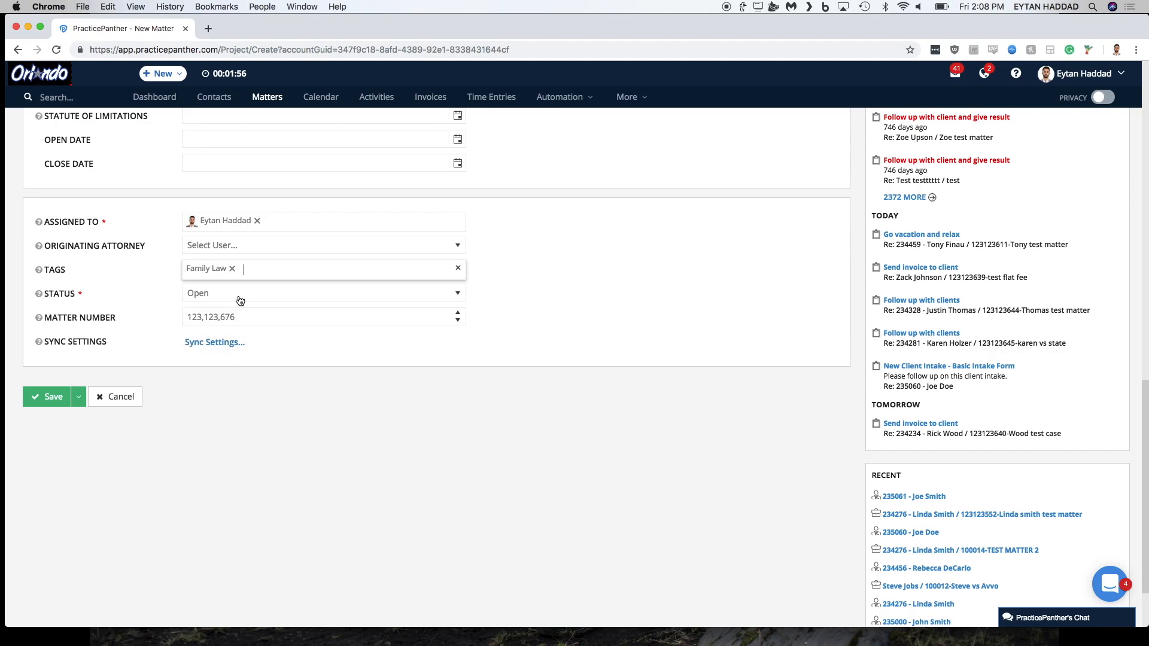
{"action": "left_click", "coordinate": [252, 270]}
{"action": "left_click", "coordinate": [258, 341]}
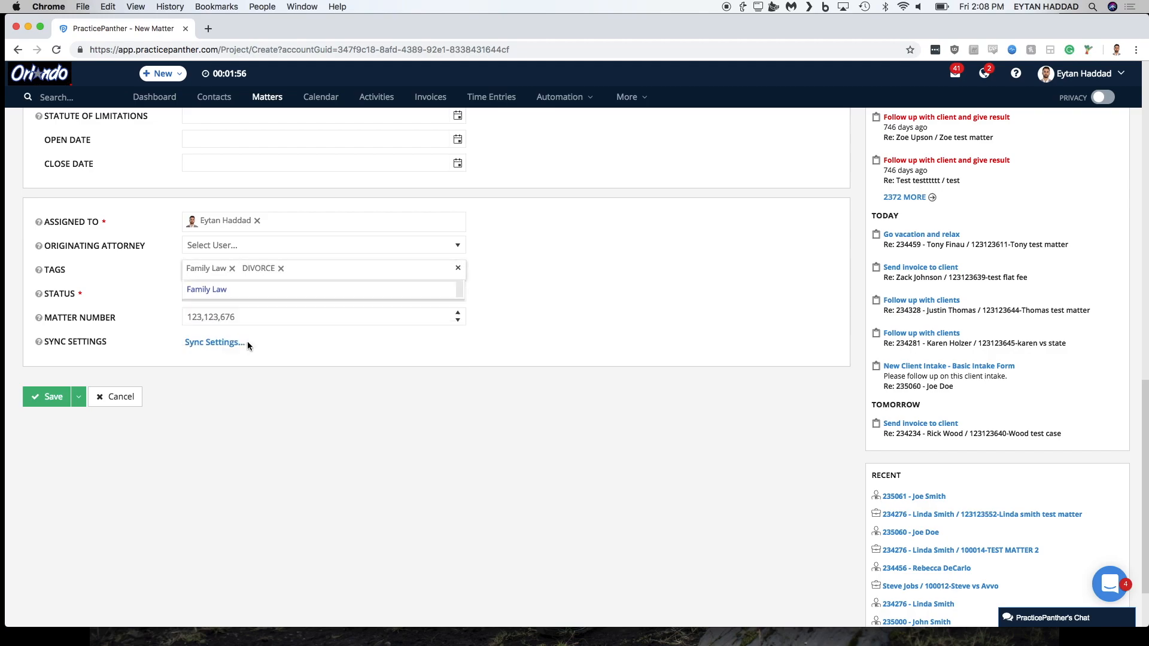
{"action": "left_click", "coordinate": [40, 400]}
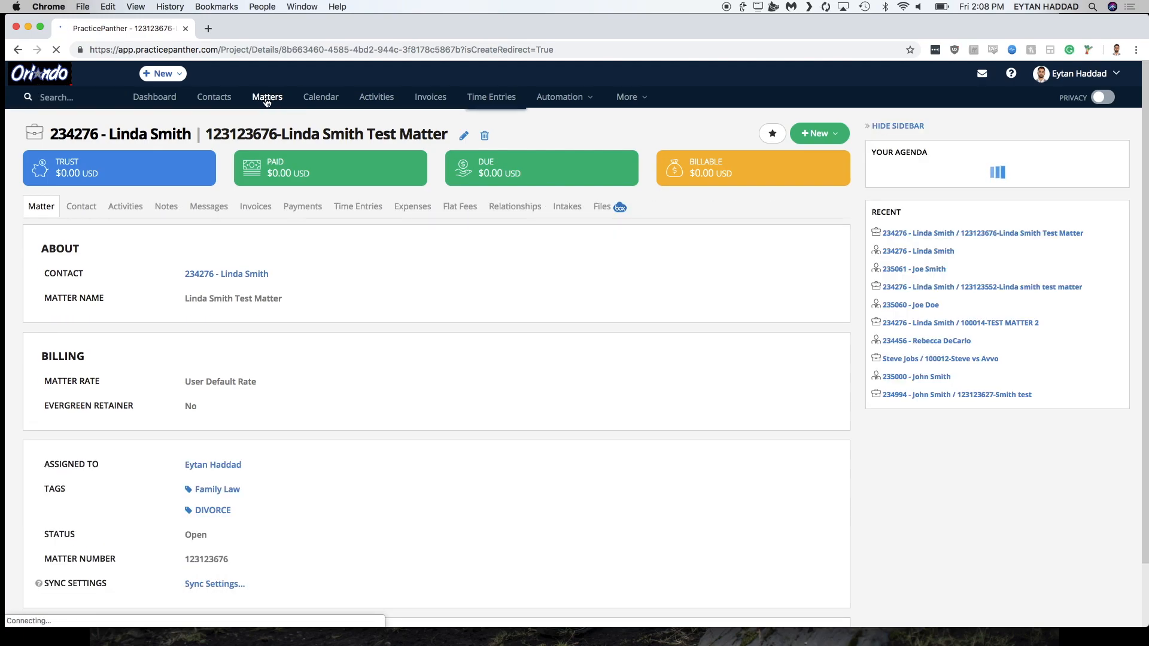
- Filter the Matters list by the matter tags Family Law and DIVORCE
{"action": "left_click", "coordinate": [267, 97]}
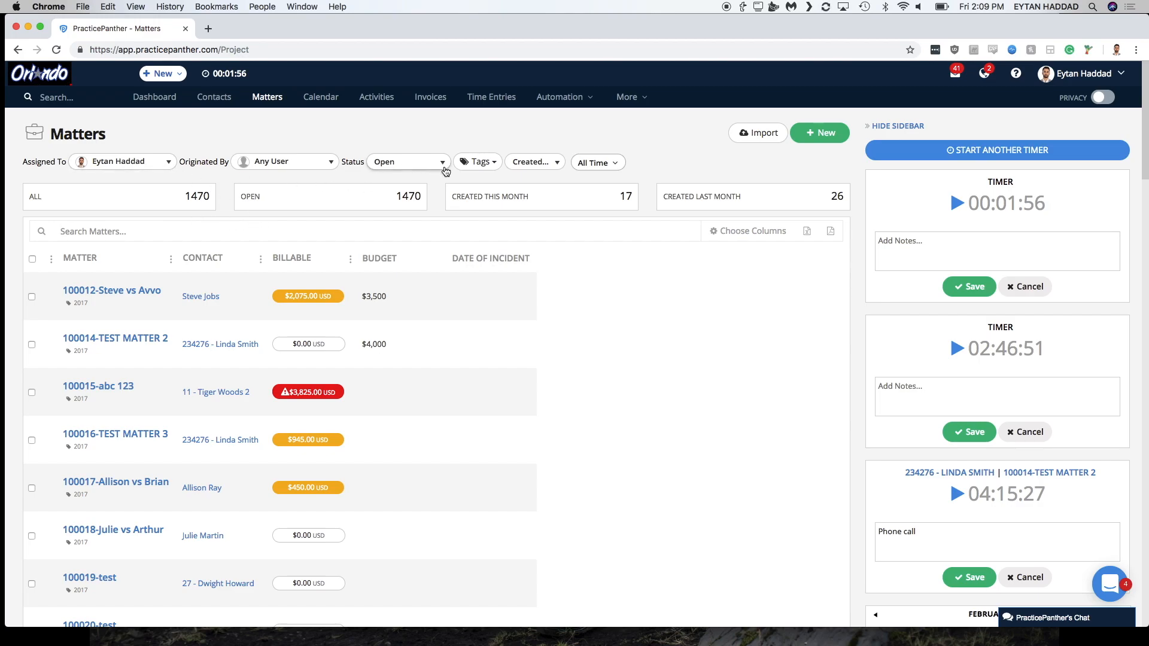
{"action": "left_click", "coordinate": [479, 161]}
{"action": "left_click", "coordinate": [542, 216]}
{"action": "scroll", "coordinate": [557, 306], "scroll_direction": "down", "scroll_amount": 5}
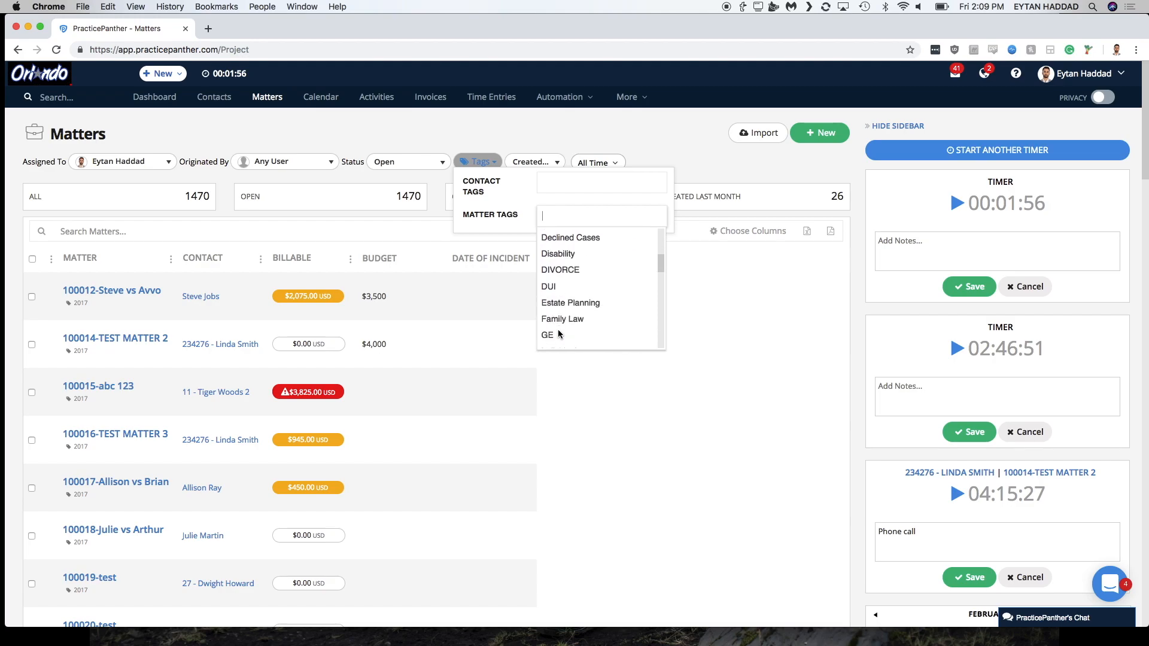
{"action": "left_click", "coordinate": [565, 320]}
{"action": "left_click", "coordinate": [607, 215]}
{"action": "left_click", "coordinate": [564, 269]}
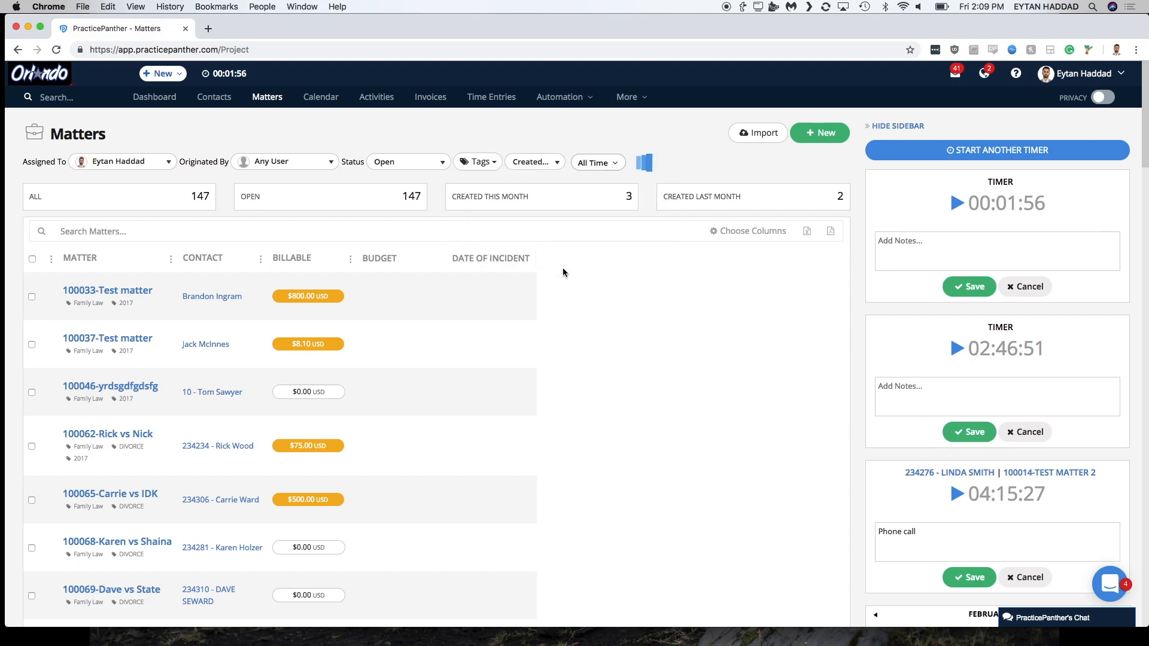
- Add a contact tag to the filter, narrowing the list to 34 open matters
{"action": "left_click", "coordinate": [497, 162]}
{"action": "left_click", "coordinate": [531, 184]}
{"action": "scroll", "coordinate": [574, 240], "scroll_direction": "up", "scroll_amount": 2}
{"action": "left_click", "coordinate": [575, 231]}
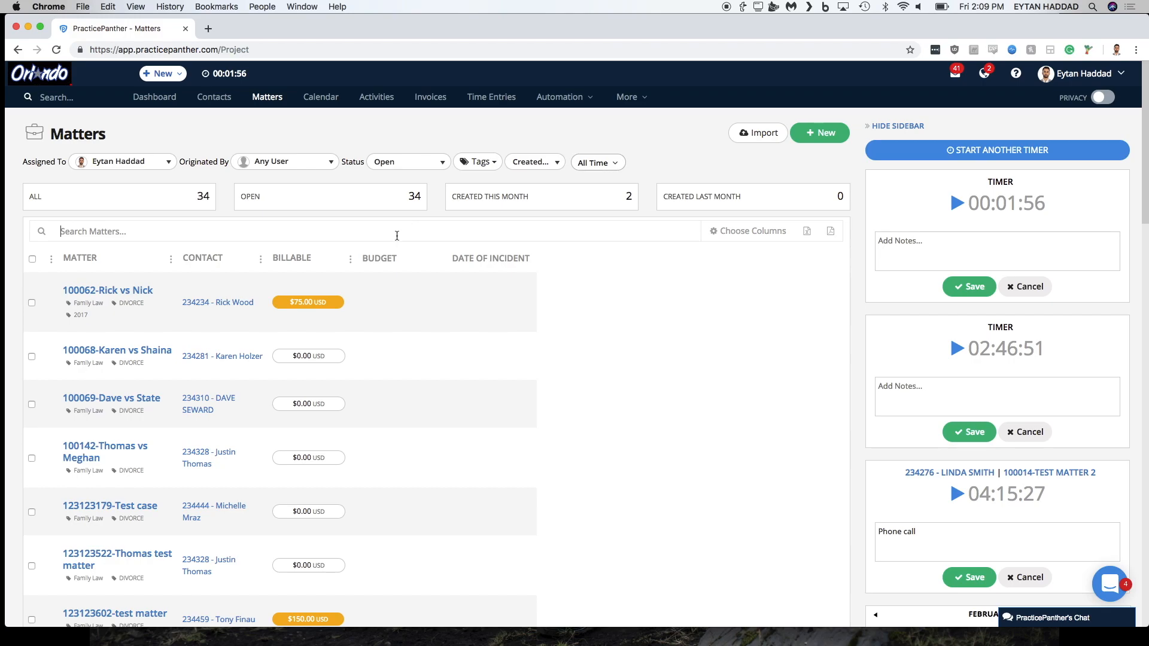
{"action": "scroll", "coordinate": [397, 236], "scroll_direction": "down", "scroll_amount": 15}
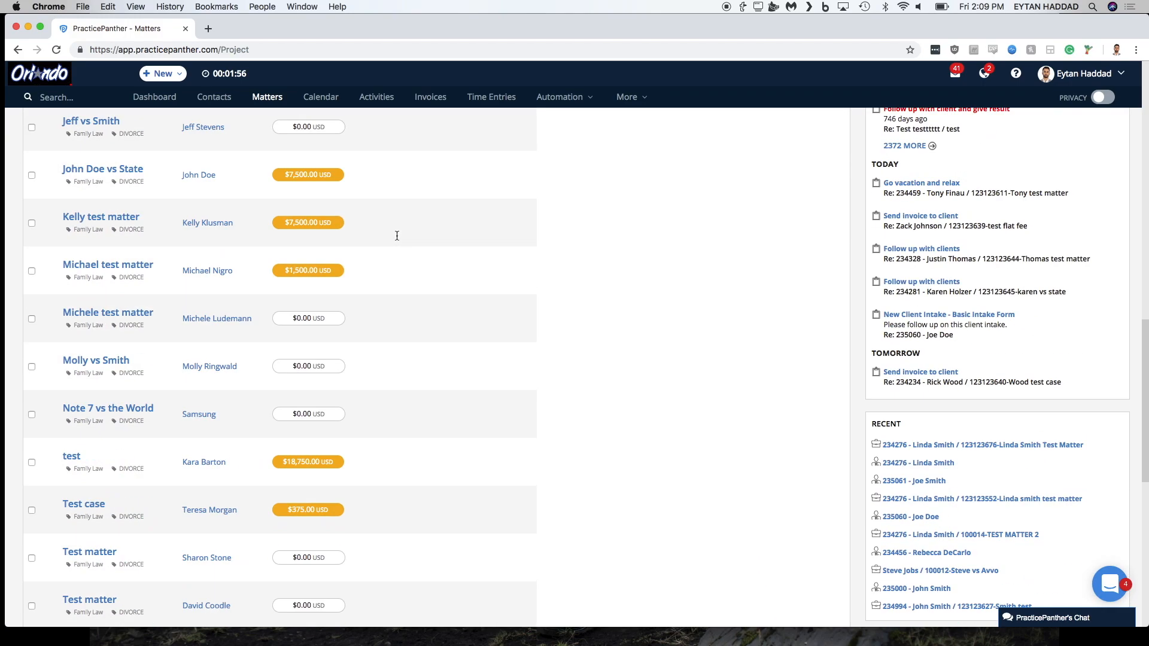
{"action": "scroll", "coordinate": [397, 235], "scroll_direction": "down", "scroll_amount": 3}
- Open the new test matter's Activities tab and show the New Task/Event/Call/Email options
{"action": "left_click", "coordinate": [916, 319]}
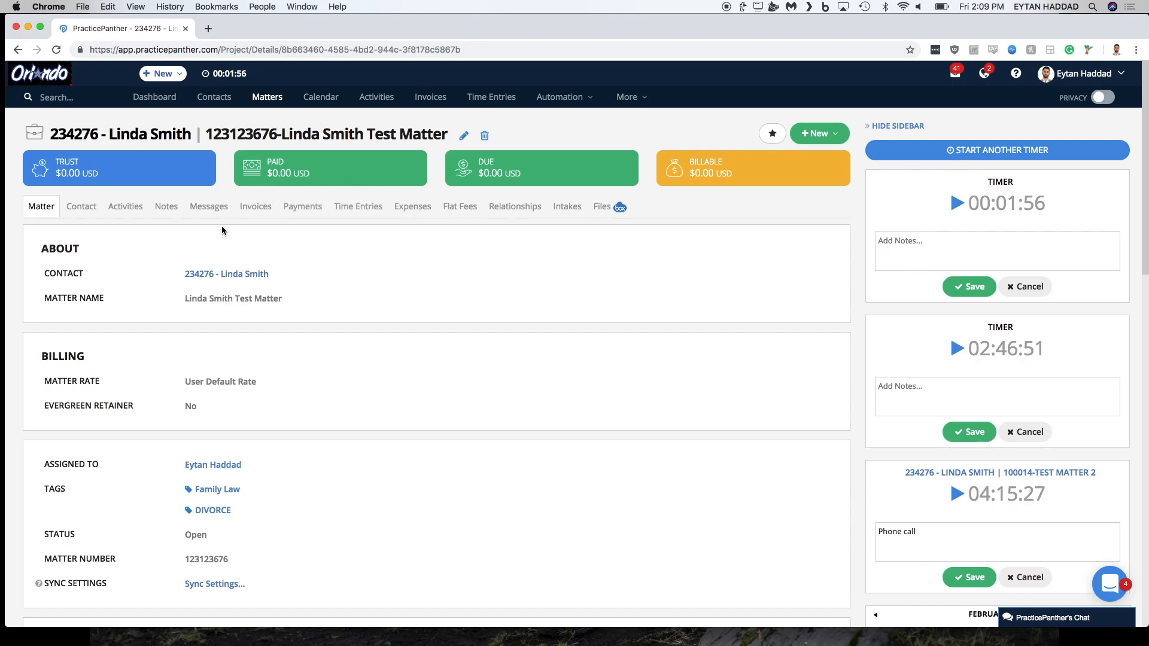
{"action": "left_click", "coordinate": [127, 213]}
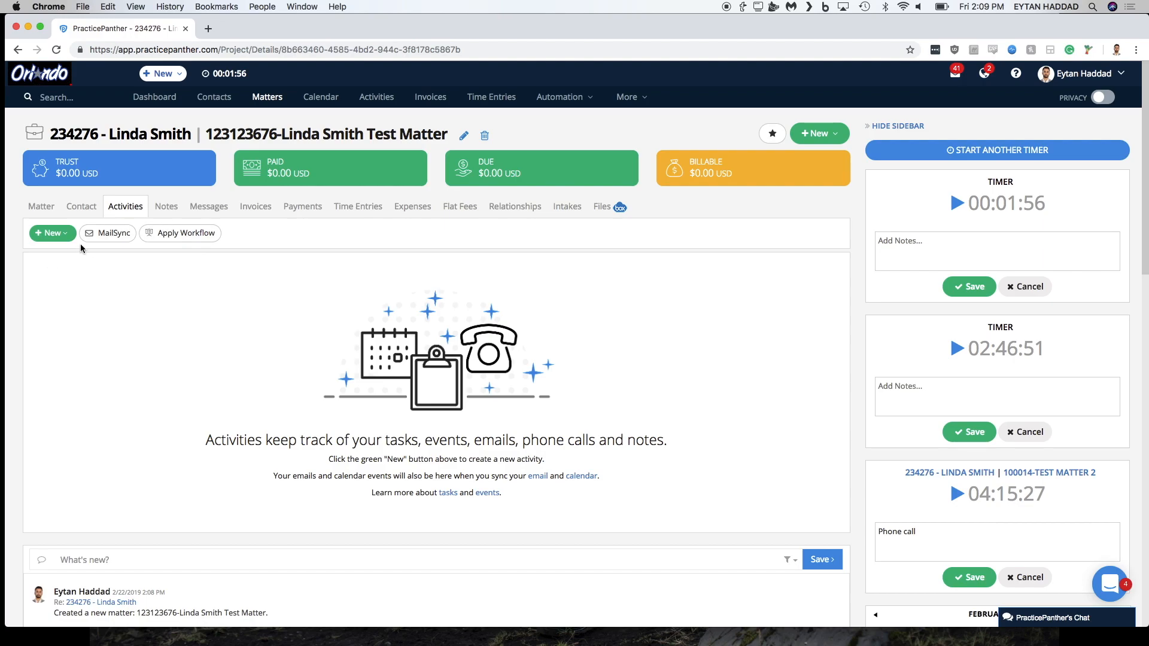
{"action": "left_click", "coordinate": [53, 237]}
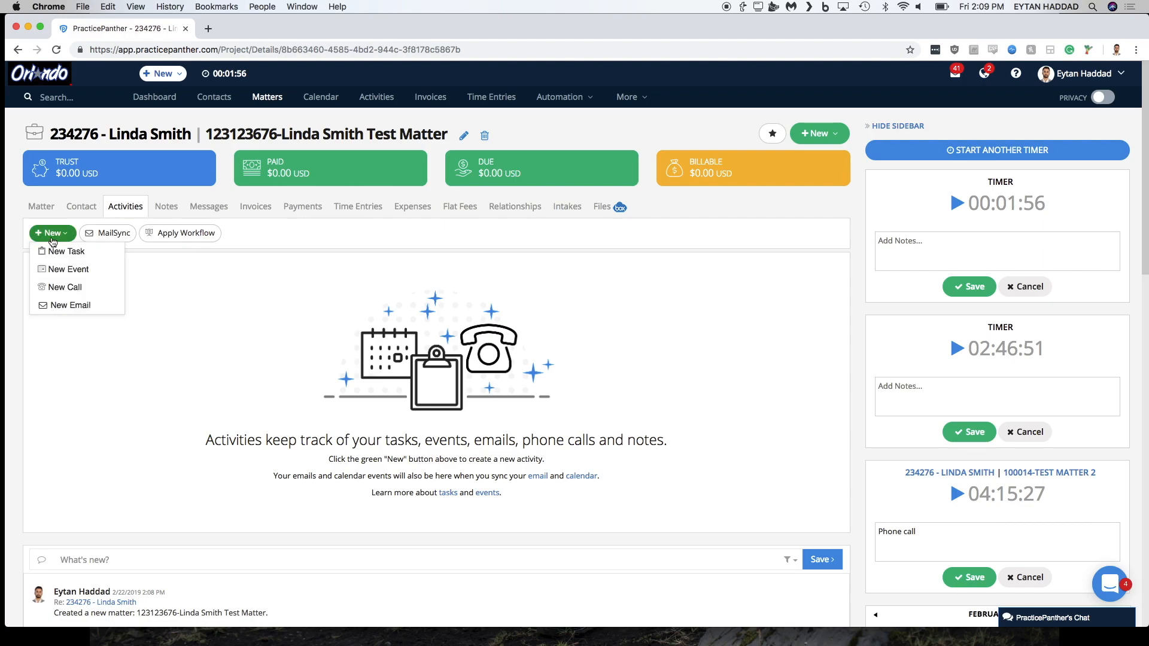
- Create a new event with subject Meeting starting on 3/4/2019
{"action": "left_click", "coordinate": [68, 271]}
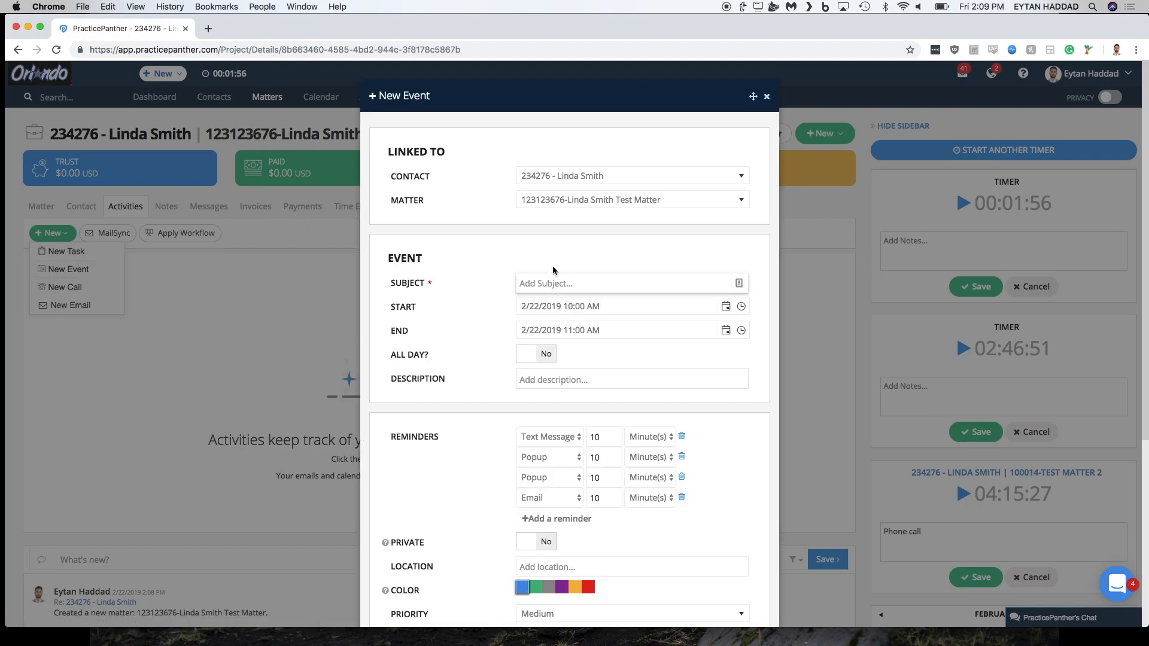
{"action": "type", "text": "Meeting"}
{"action": "key", "text": "Tab"}
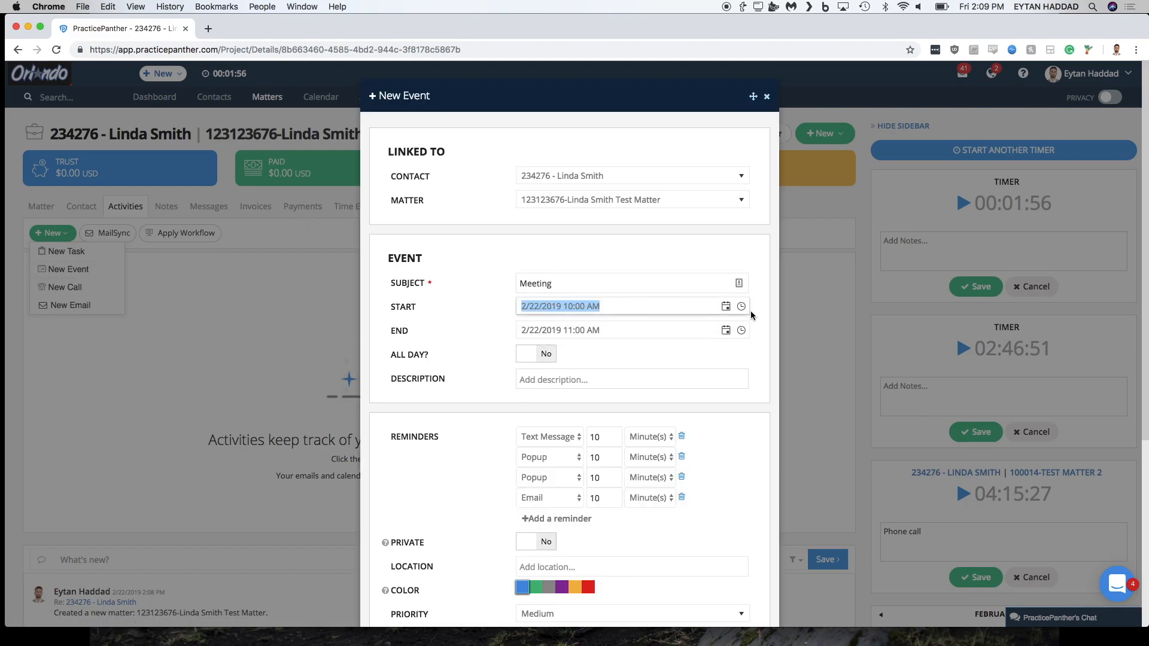
{"action": "left_click", "coordinate": [725, 306]}
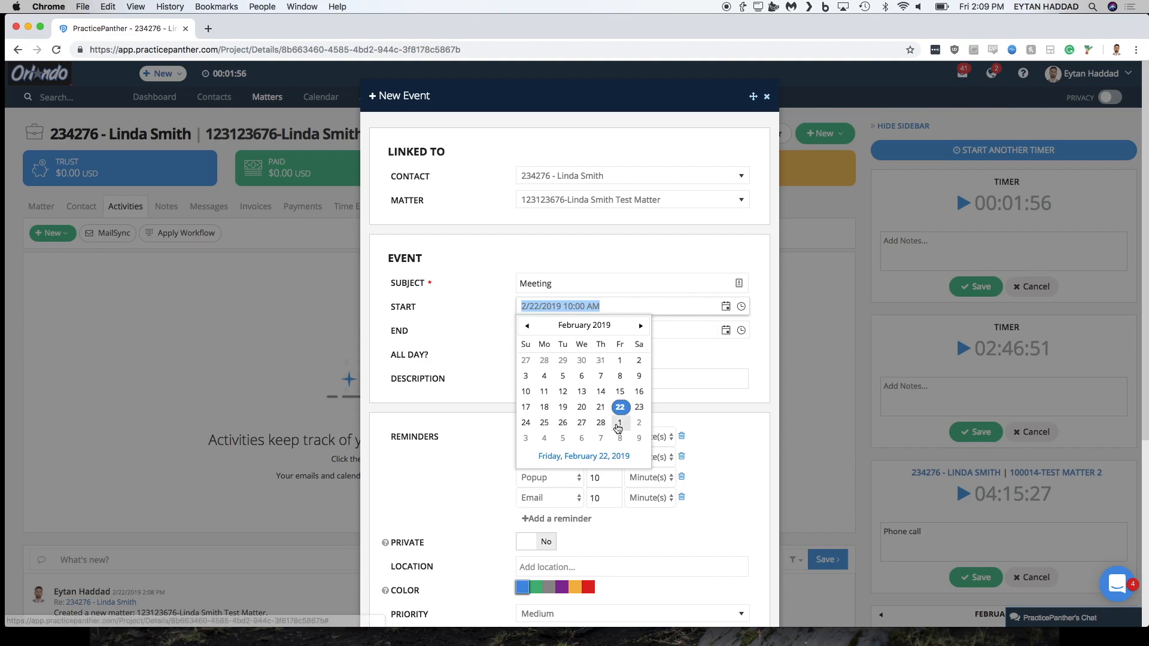
{"action": "left_click", "coordinate": [619, 423]}
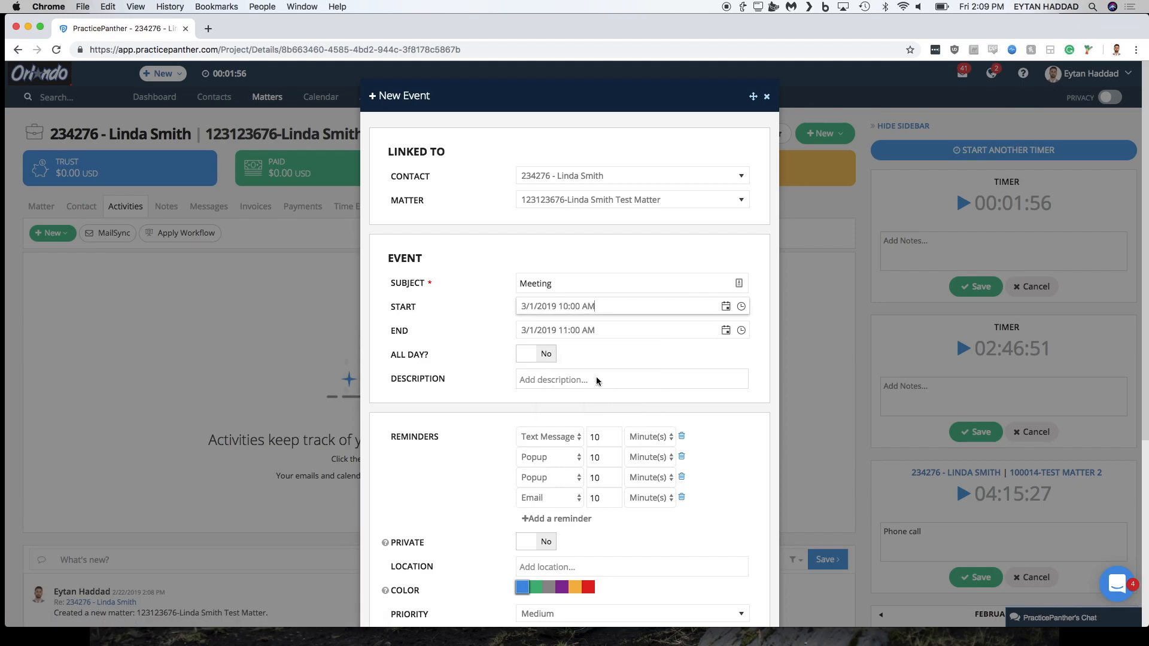
{"action": "left_click", "coordinate": [726, 306]}
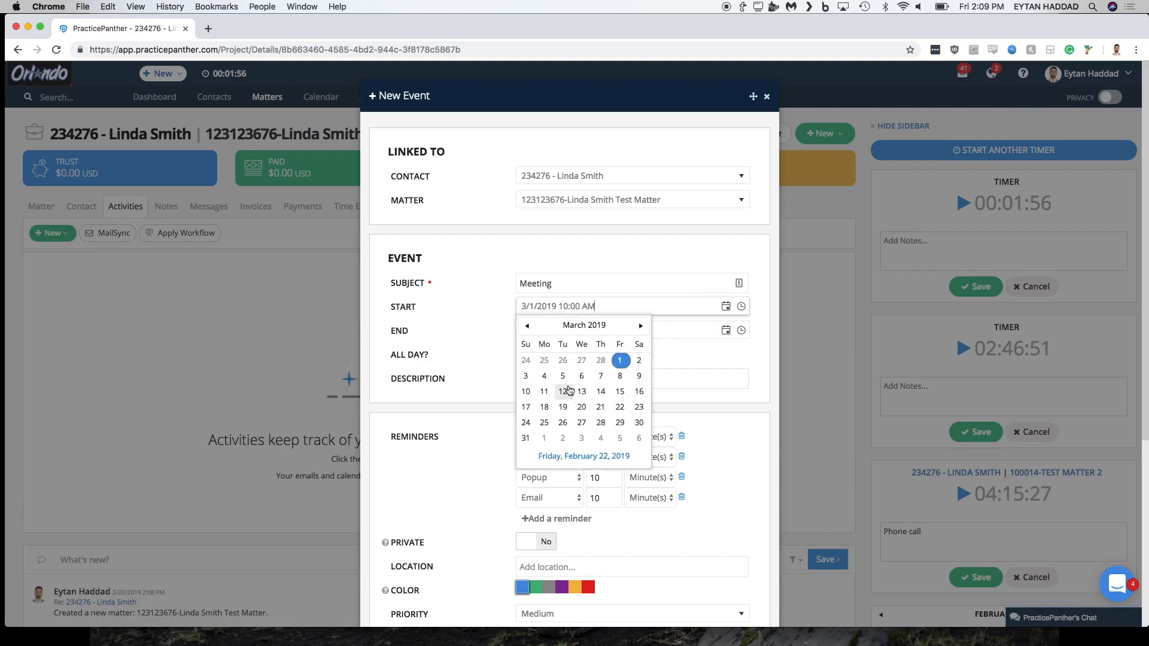
{"action": "left_click", "coordinate": [545, 376]}
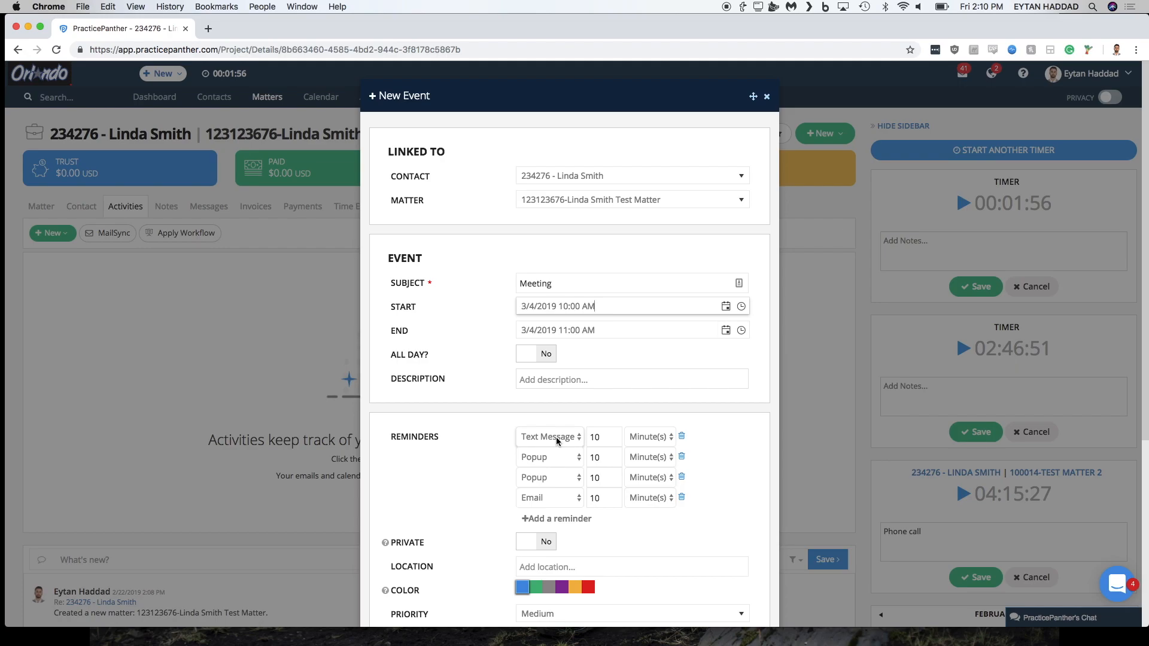
- Add a second user and the client contact as attendees, dismiss the portal notice, and save the event
{"action": "scroll", "coordinate": [555, 436], "scroll_direction": "down", "scroll_amount": 2}
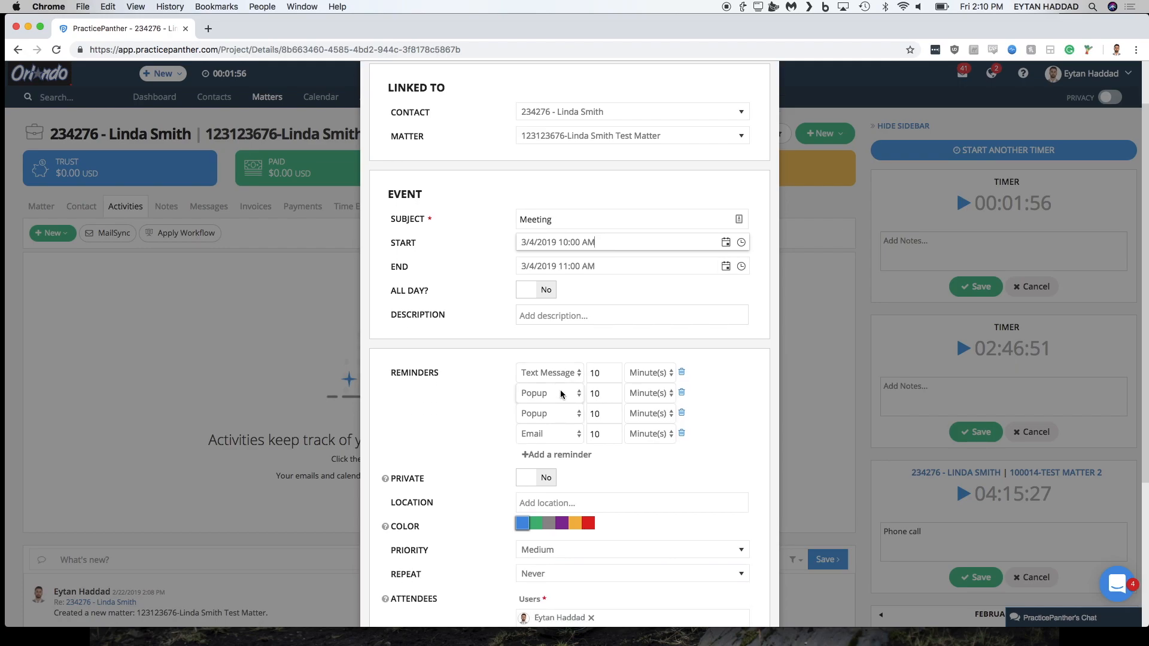
{"action": "scroll", "coordinate": [563, 394], "scroll_direction": "down", "scroll_amount": 1}
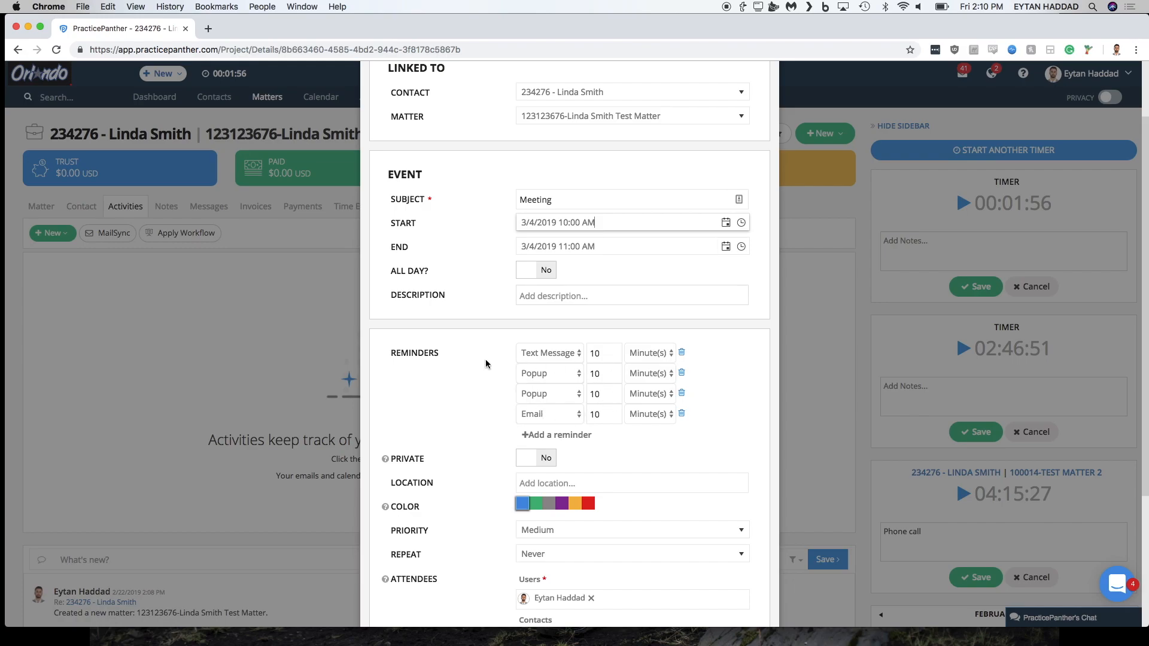
{"action": "scroll", "coordinate": [511, 389], "scroll_direction": "down", "scroll_amount": 5}
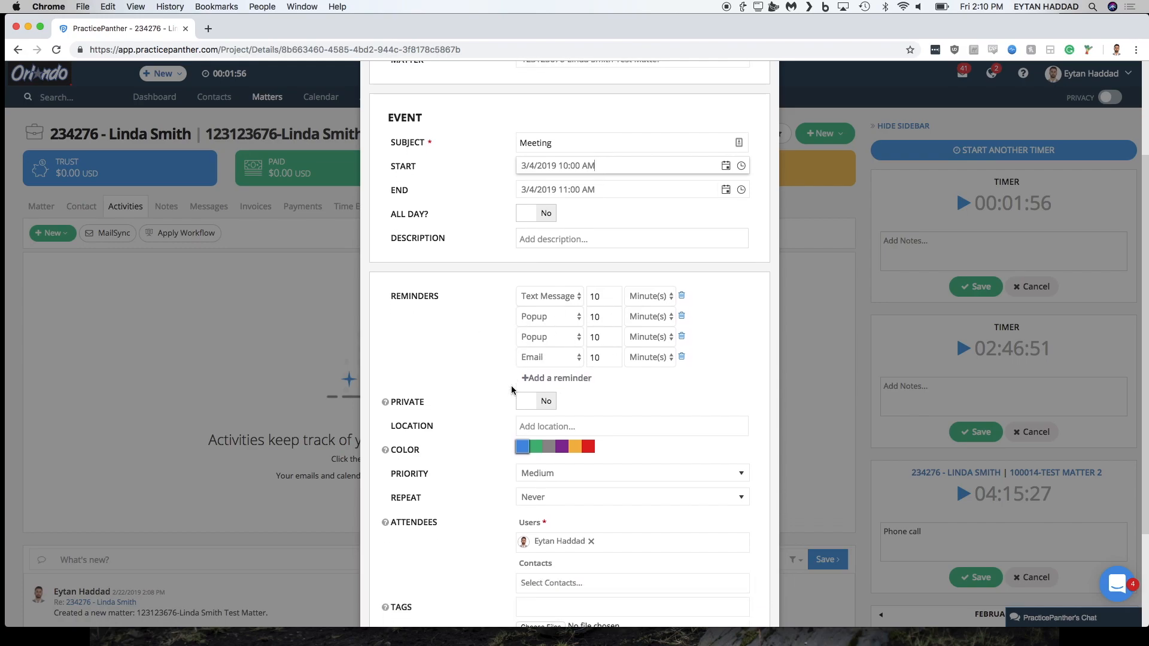
{"action": "left_click", "coordinate": [614, 462]}
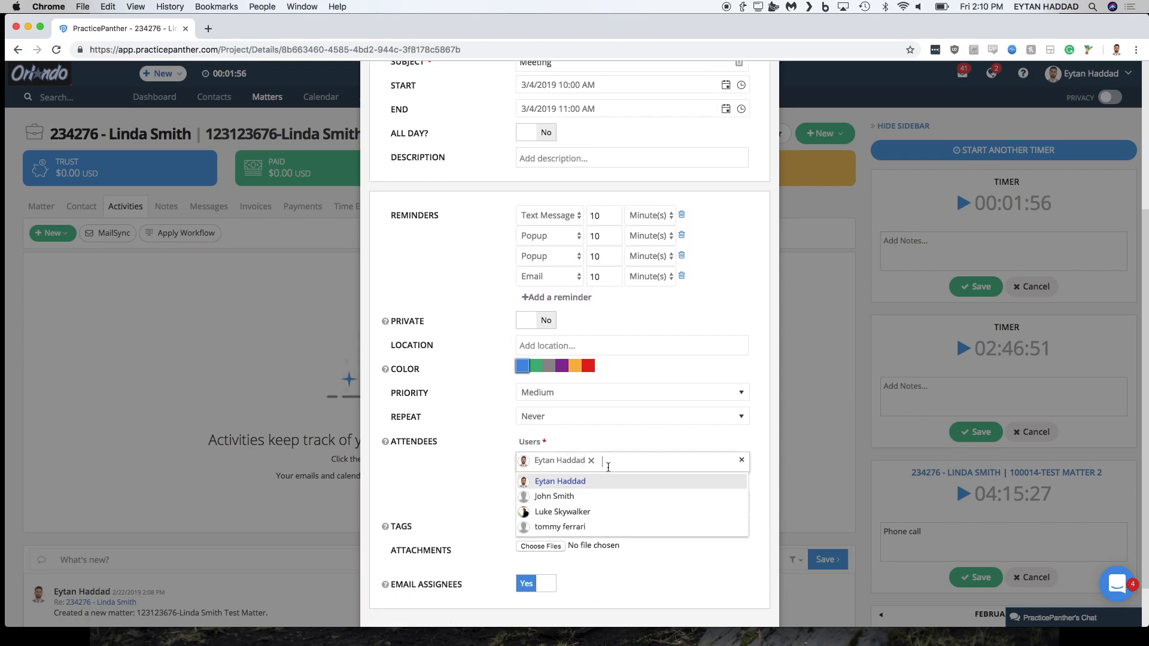
{"action": "left_click", "coordinate": [575, 510]}
{"action": "left_click", "coordinate": [569, 500]}
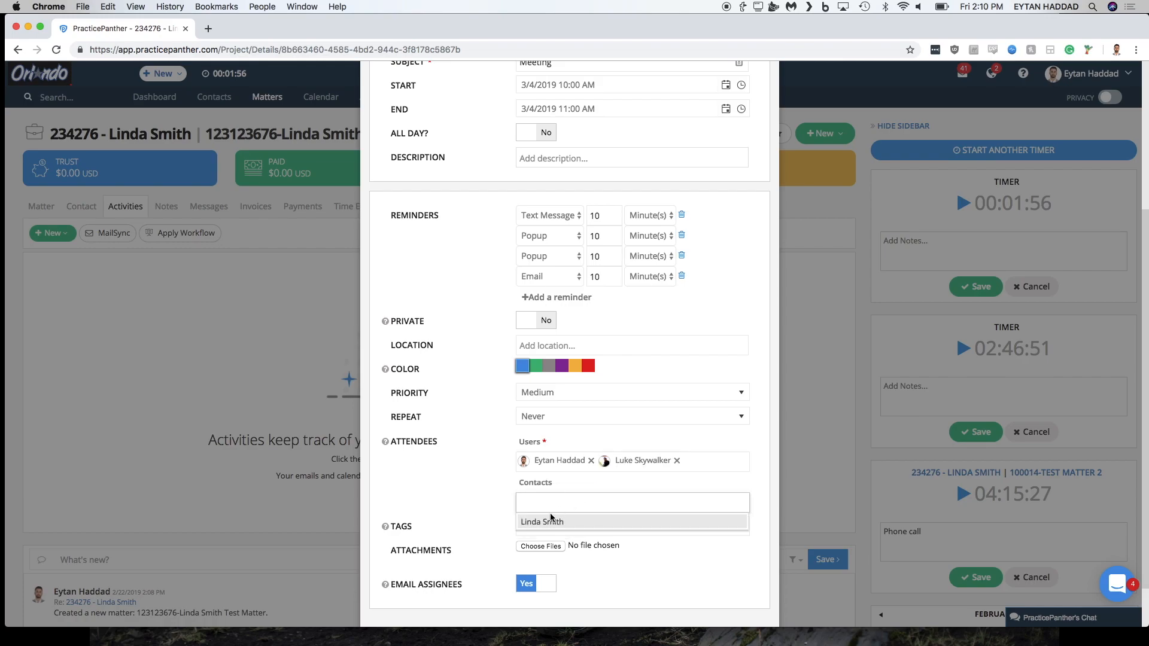
{"action": "left_click", "coordinate": [544, 522]}
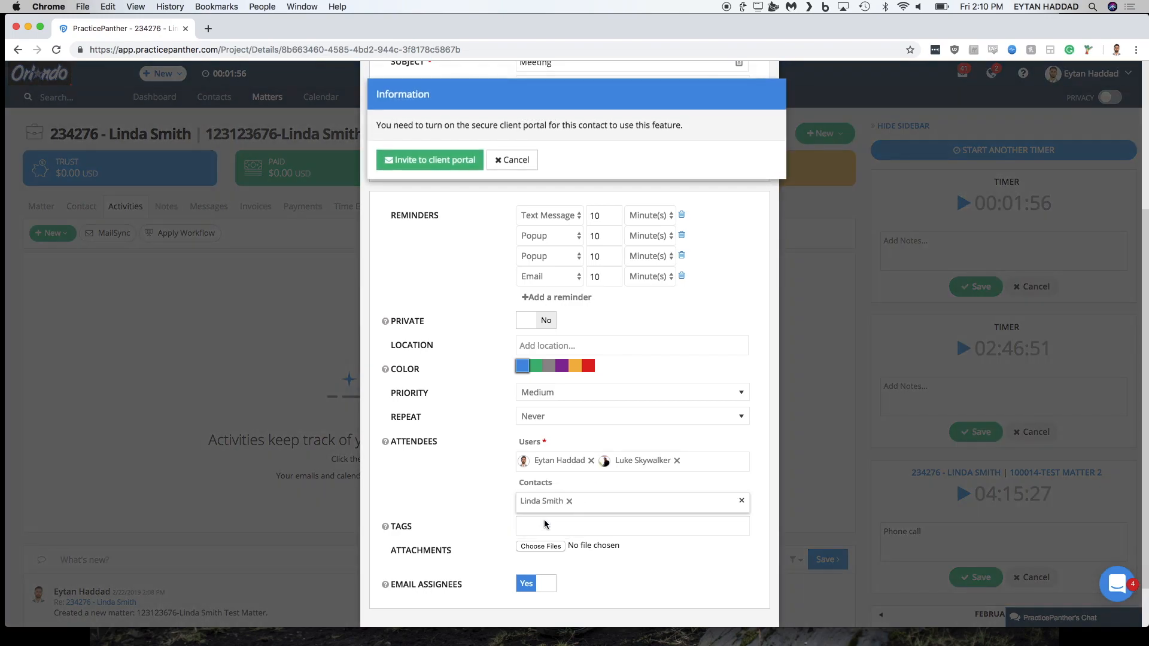
{"action": "left_click", "coordinate": [510, 161]}
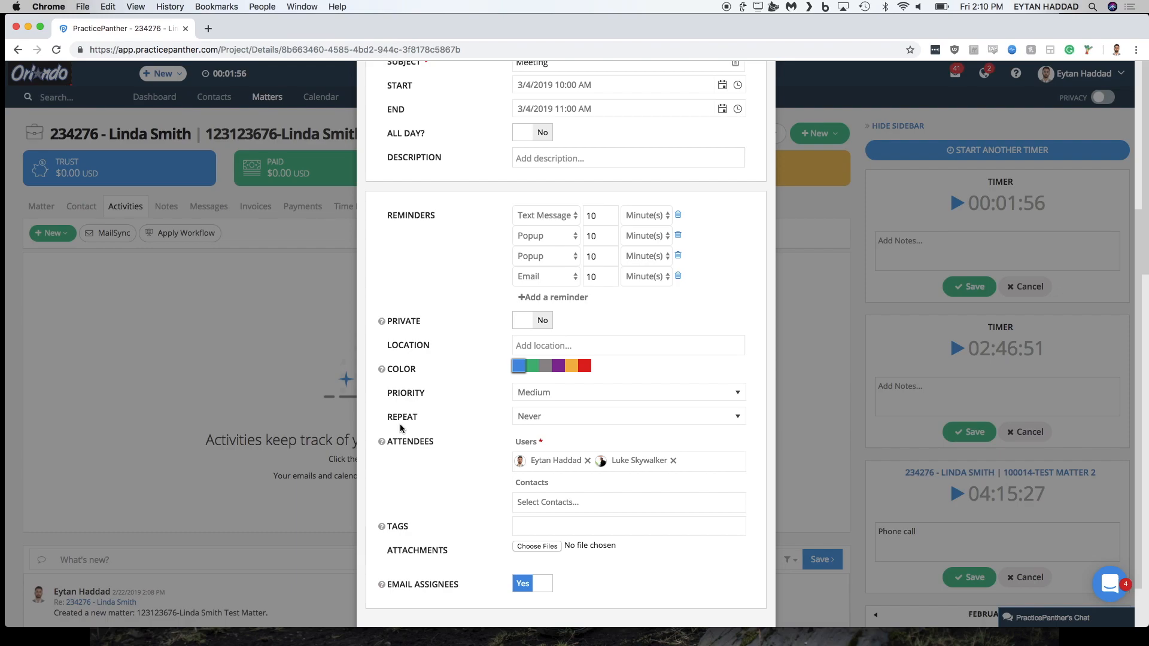
{"action": "scroll", "coordinate": [400, 428], "scroll_direction": "down", "scroll_amount": 1}
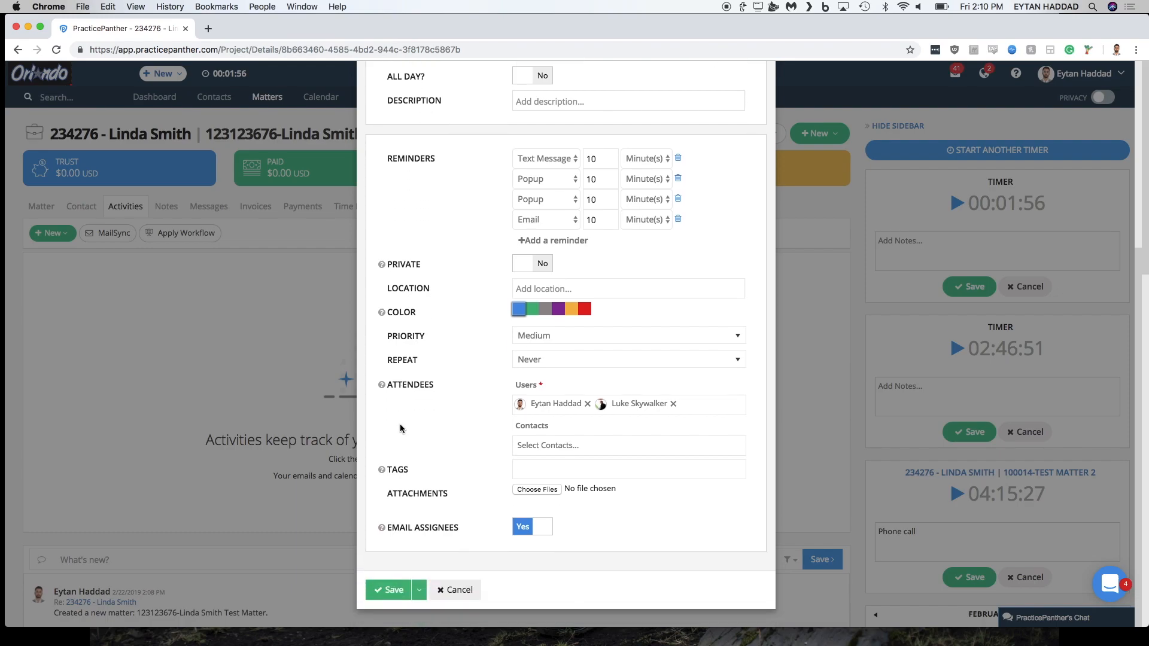
{"action": "left_click", "coordinate": [380, 592]}
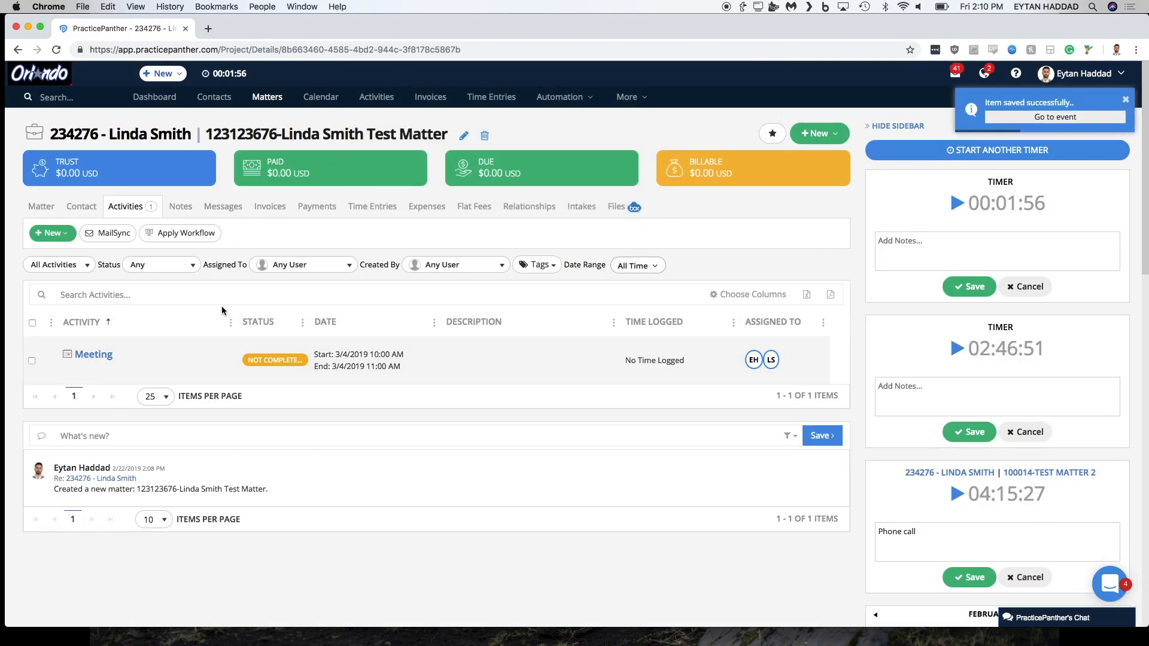
- Create a 'Call client' task due 2/22/2019 with a second assigned user, then mark it Completed
{"action": "left_click", "coordinate": [60, 235]}
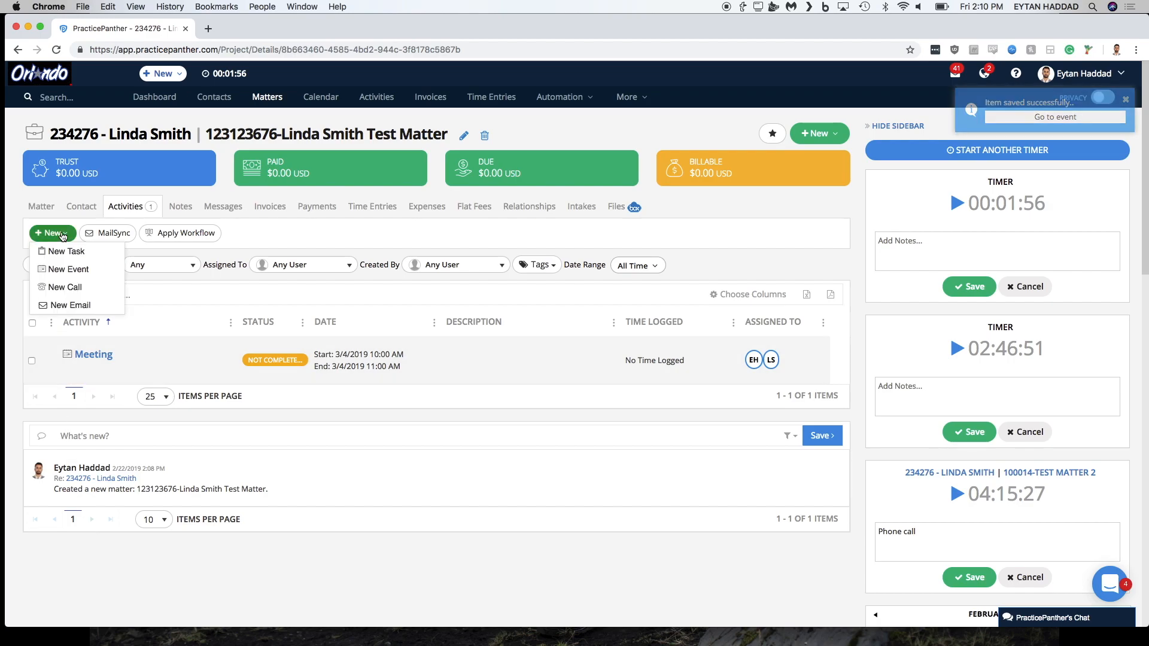
{"action": "left_click", "coordinate": [73, 252]}
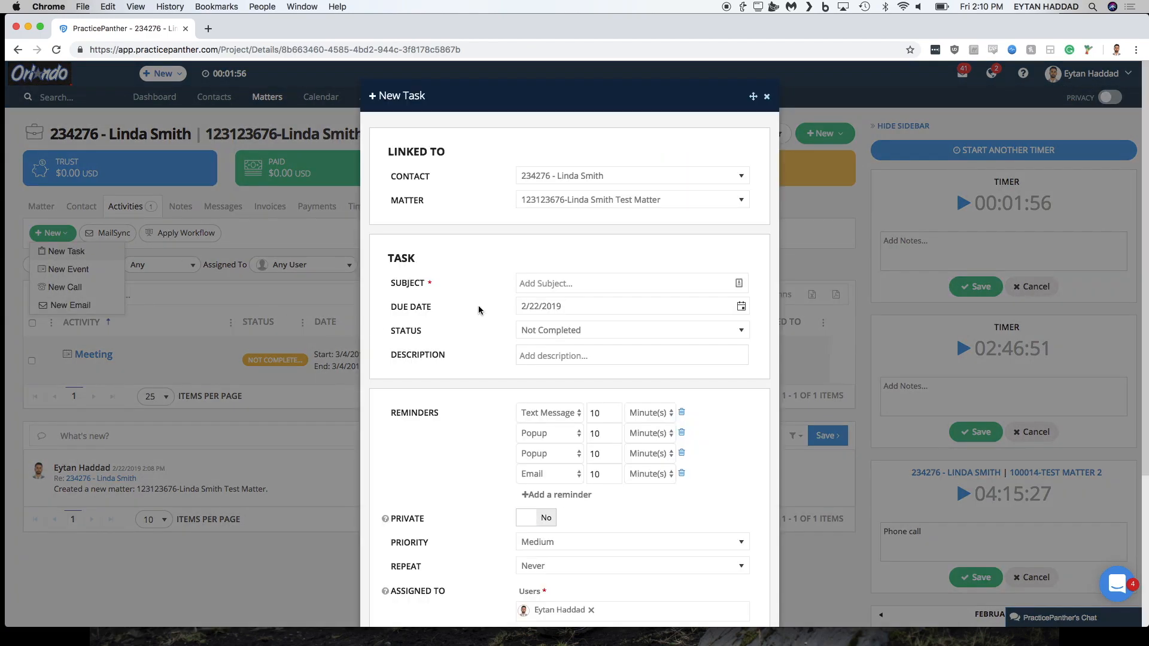
{"action": "left_click", "coordinate": [547, 283]}
{"action": "type", "text": "C"}
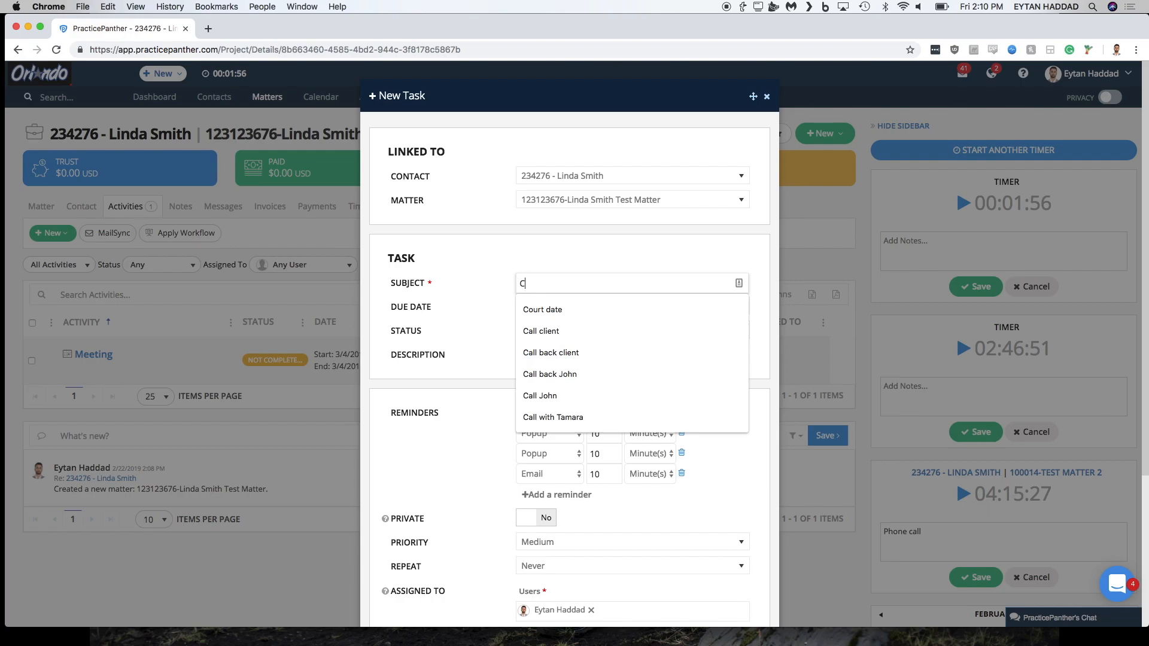
{"action": "type", "text": "all client"}
{"action": "key", "text": "Tab"}
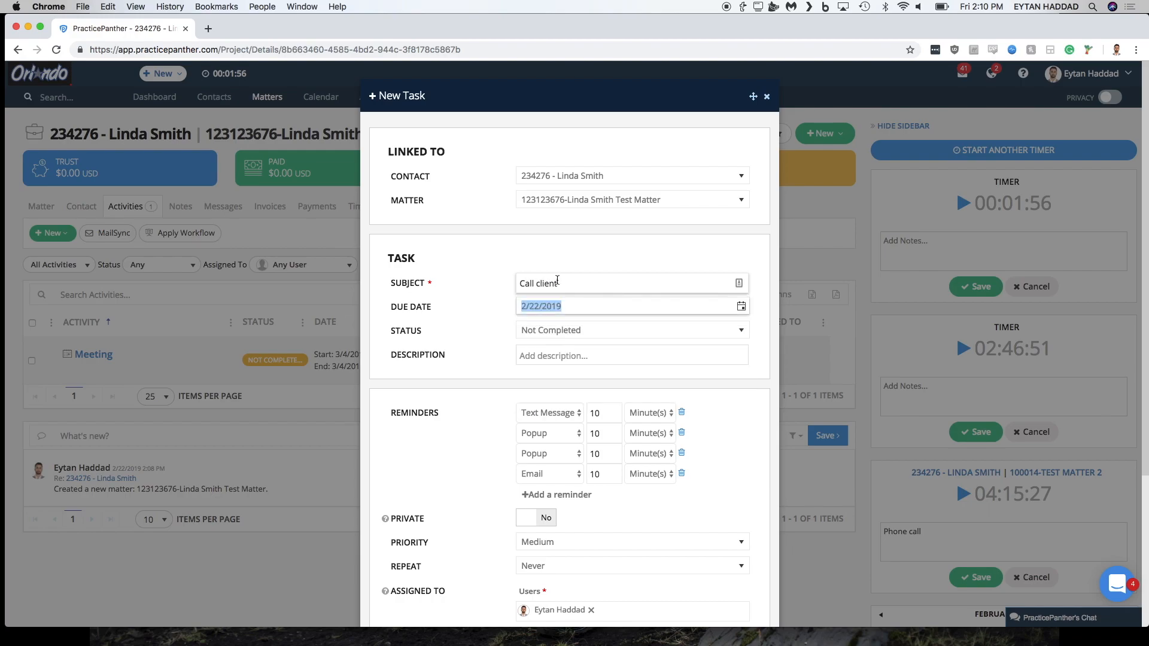
{"action": "scroll", "coordinate": [634, 377], "scroll_direction": "down", "scroll_amount": 5}
{"action": "left_click", "coordinate": [613, 432]}
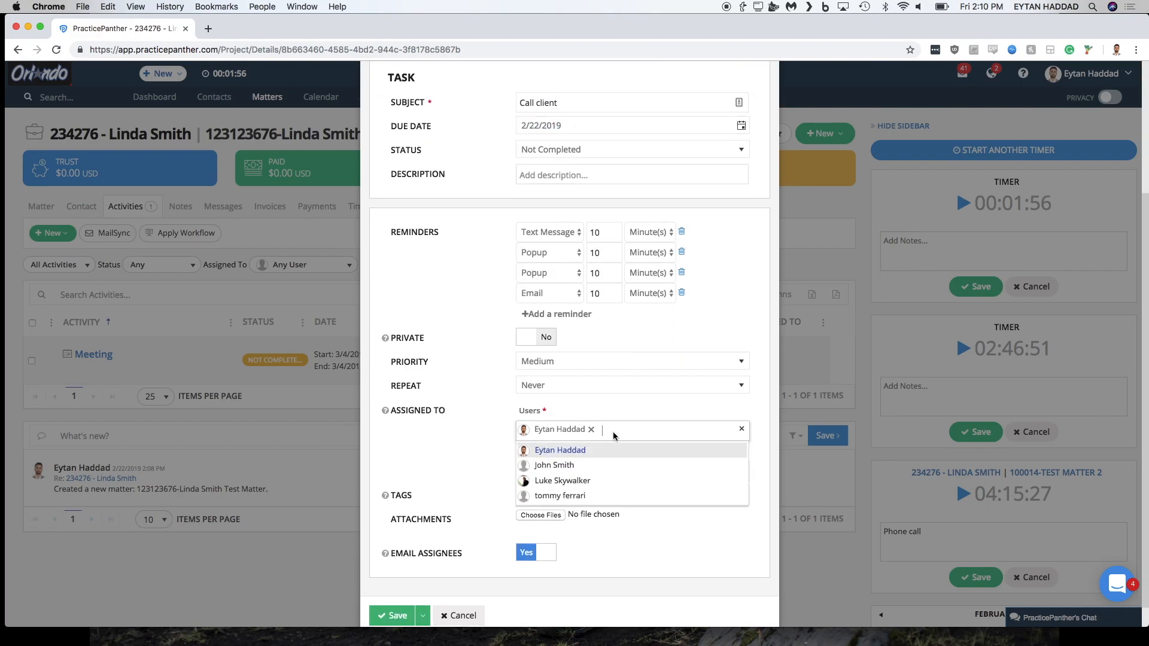
{"action": "left_click", "coordinate": [570, 468]}
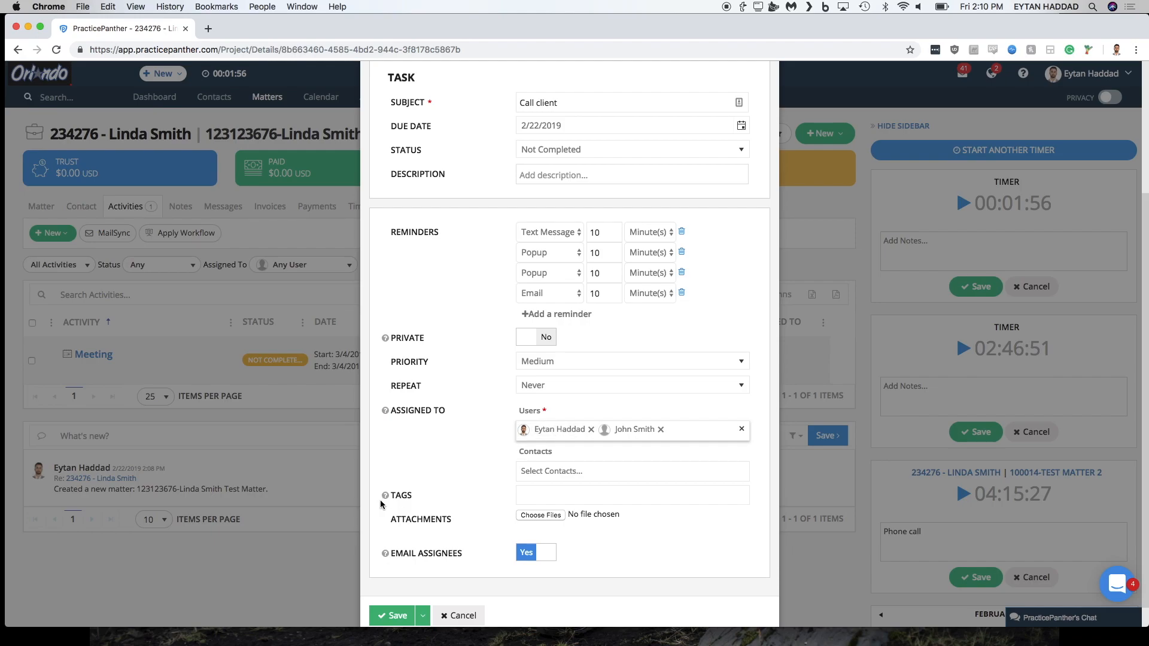
{"action": "left_click", "coordinate": [388, 616]}
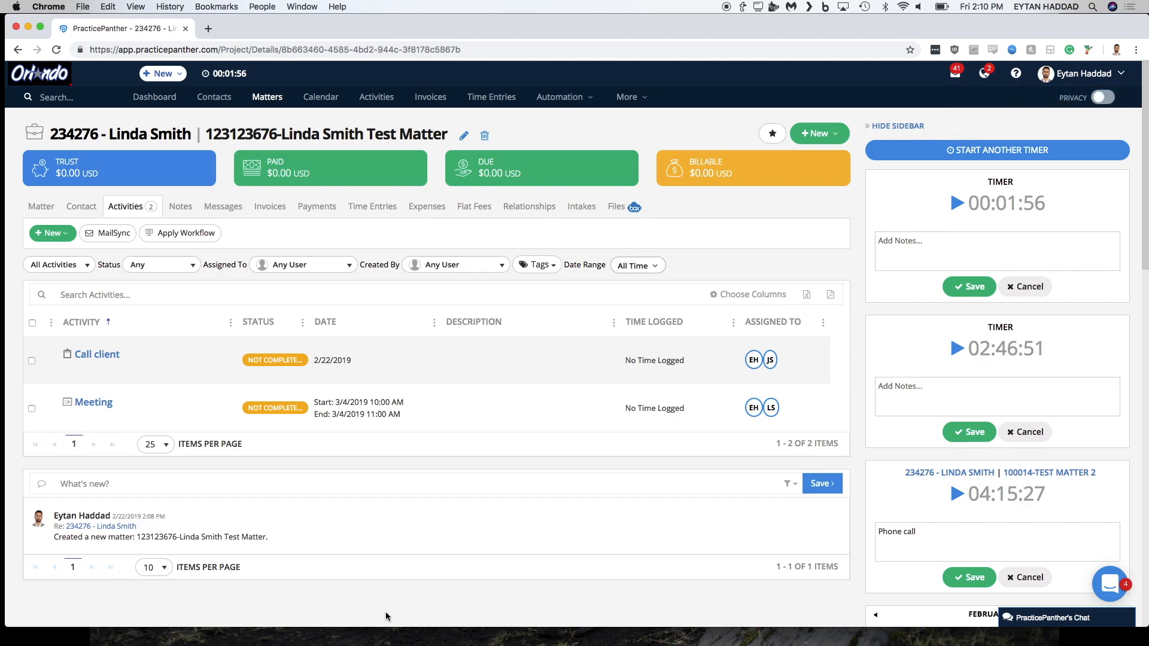
{"action": "mouse_move", "coordinate": [118, 372]}
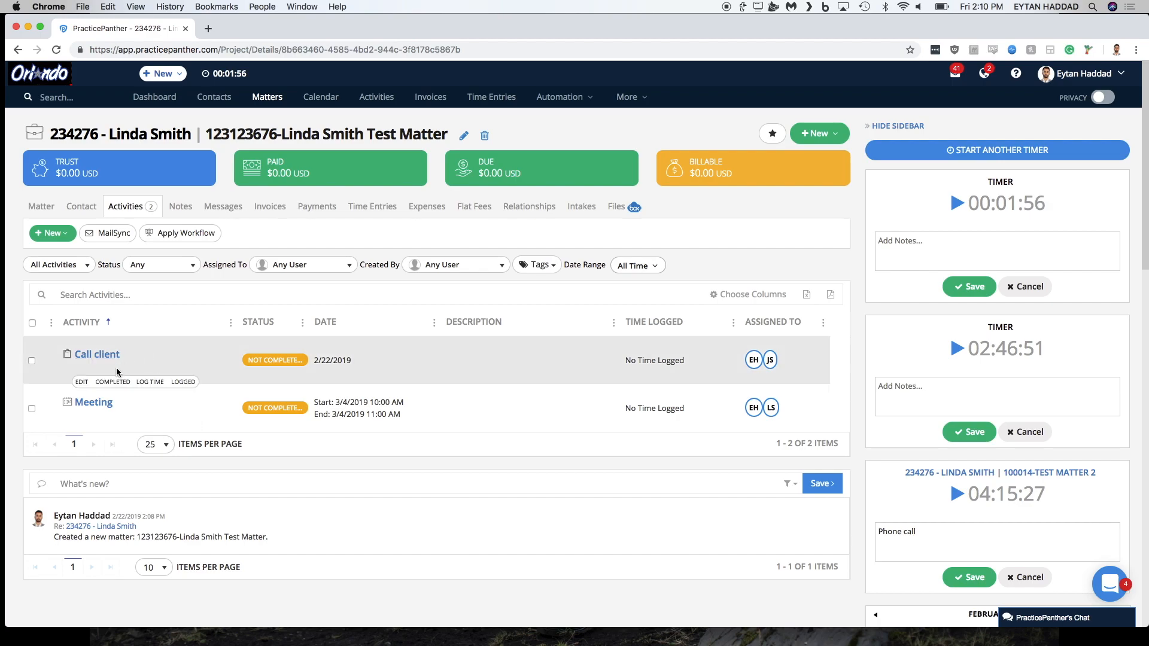
{"action": "left_click", "coordinate": [107, 382]}
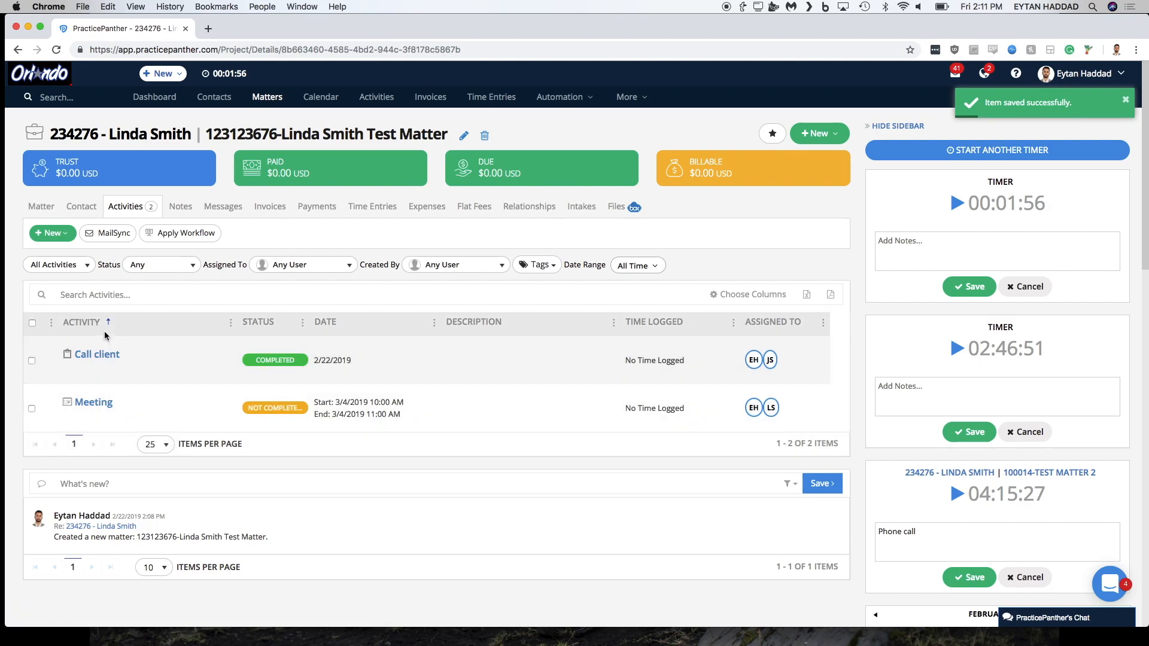
- Filter the firm-wide activities to not-completed tasks assigned to another team member
{"action": "left_click", "coordinate": [372, 99]}
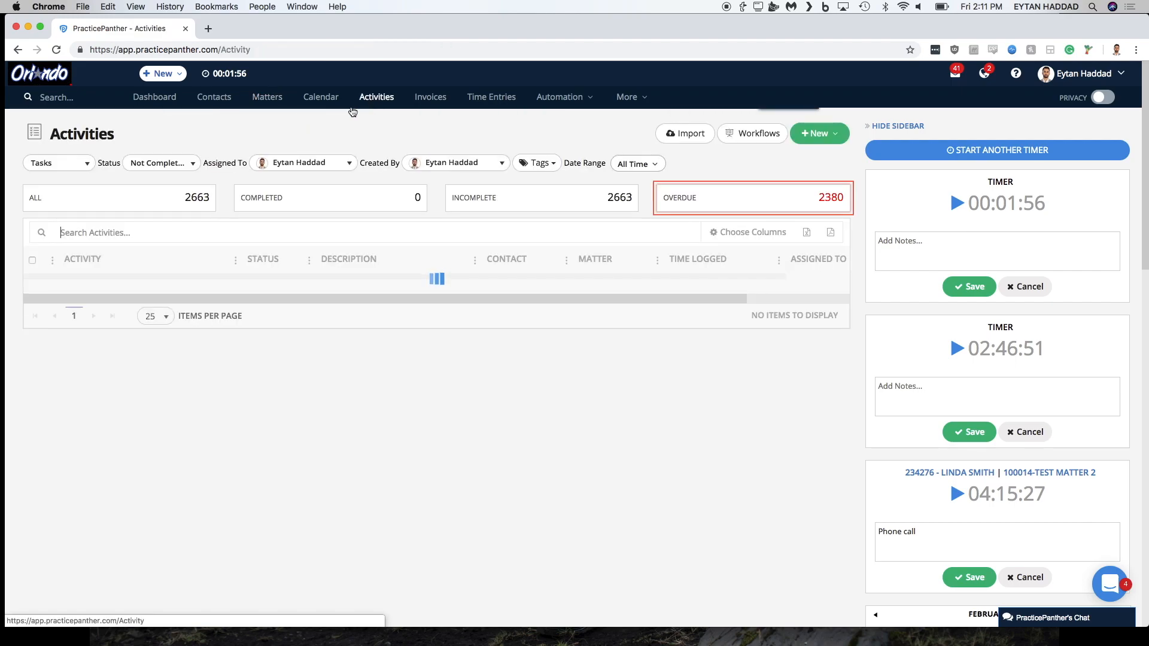
{"action": "left_click", "coordinate": [89, 164]}
{"action": "left_click", "coordinate": [62, 200]}
{"action": "left_click", "coordinate": [153, 171]}
{"action": "left_click", "coordinate": [149, 195]}
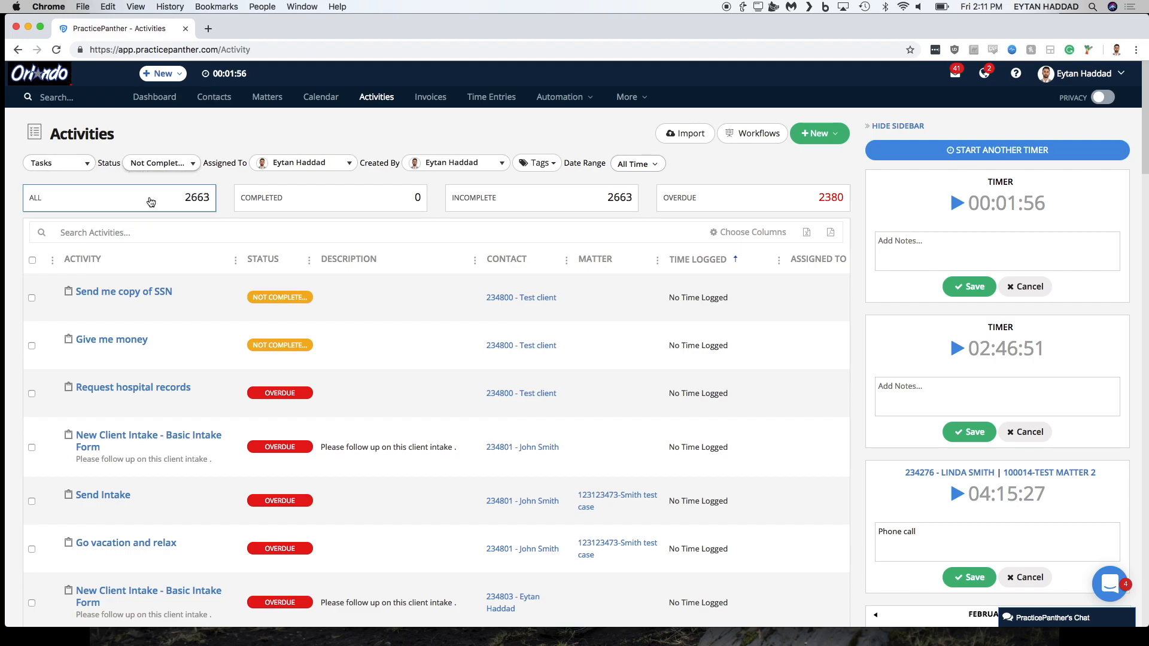
{"action": "left_click", "coordinate": [263, 158]}
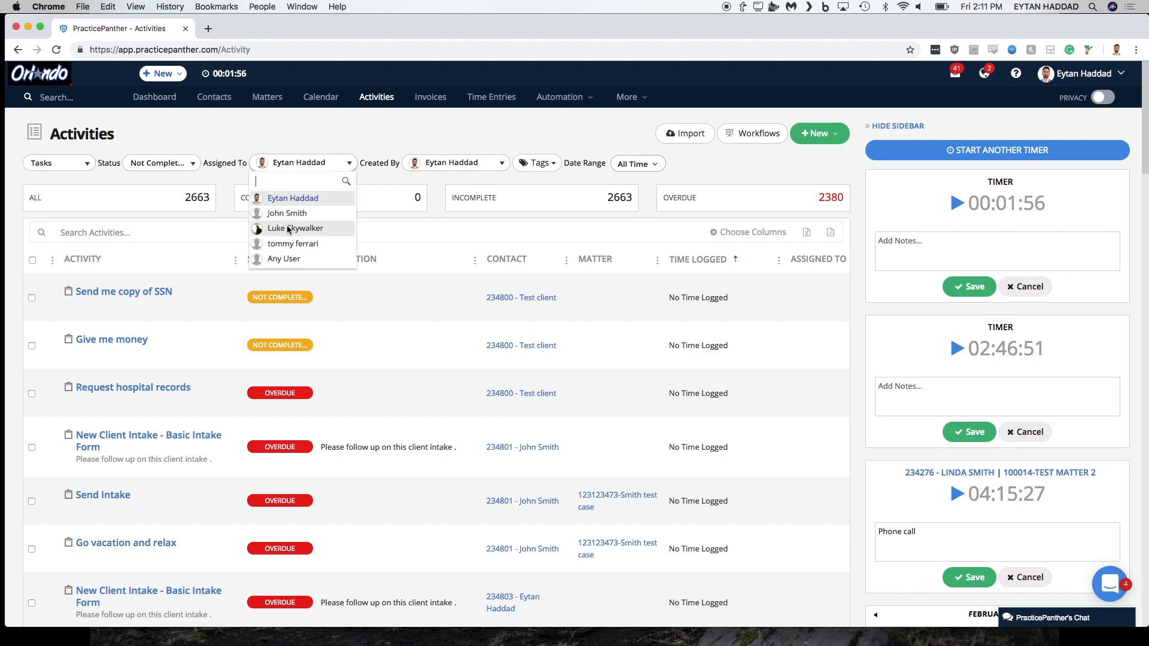
{"action": "left_click", "coordinate": [286, 214]}
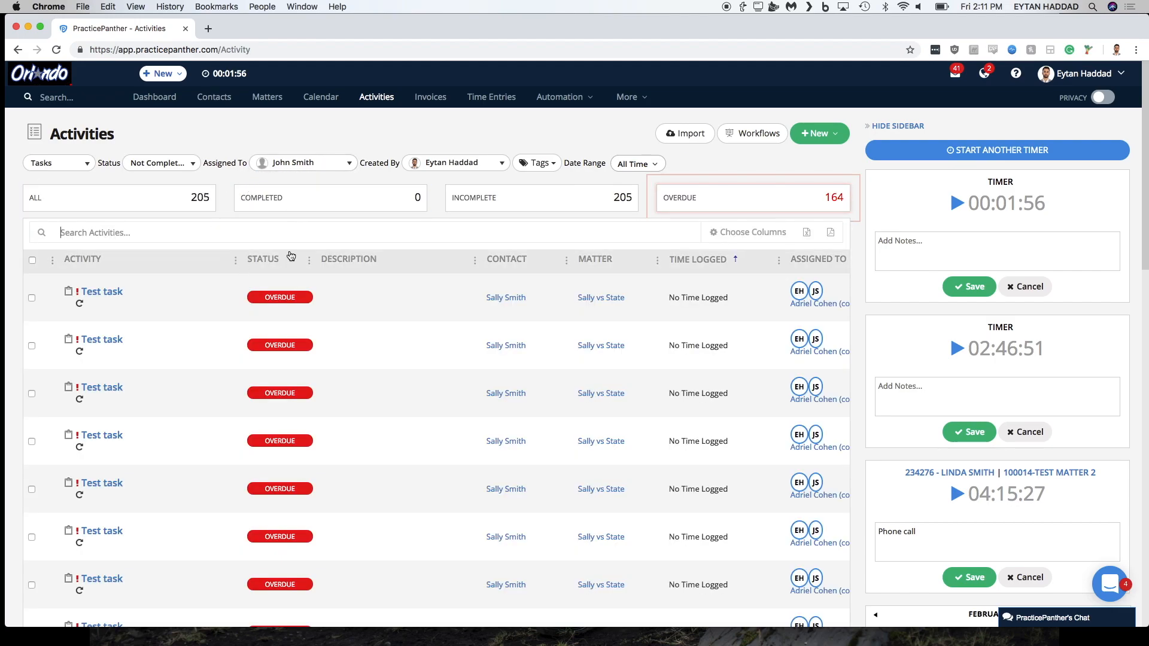
{"action": "scroll", "coordinate": [330, 234], "scroll_direction": "down", "scroll_amount": 10}
{"action": "scroll", "coordinate": [330, 234], "scroll_direction": "down", "scroll_amount": 7}
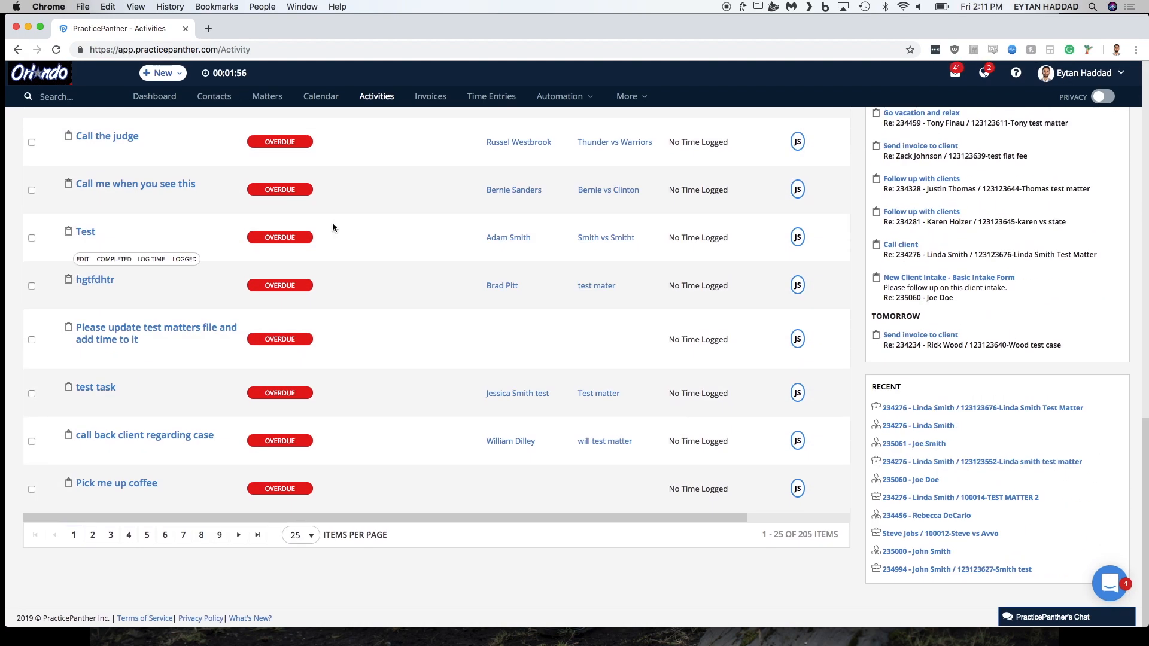
{"action": "scroll", "coordinate": [332, 223], "scroll_direction": "up", "scroll_amount": 3}
{"action": "scroll", "coordinate": [336, 214], "scroll_direction": "up", "scroll_amount": 1}
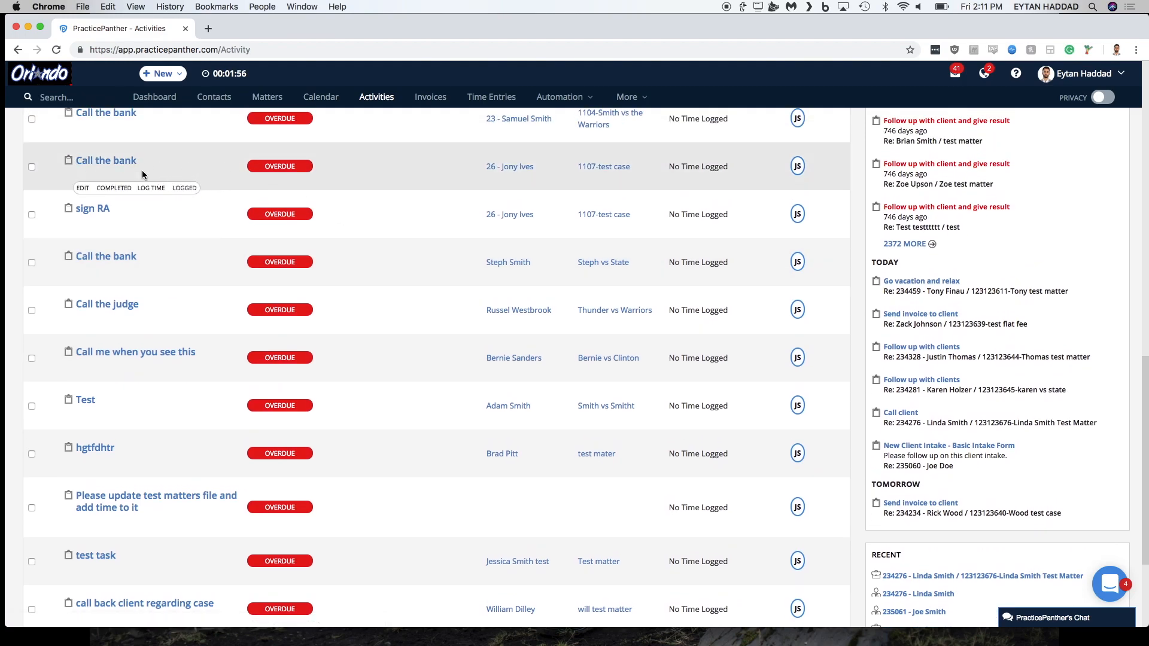
- Post 'HEY DO THIS TODAY!' on the Call the bank task, then show the Test Matter's activities
{"action": "left_click", "coordinate": [119, 166]}
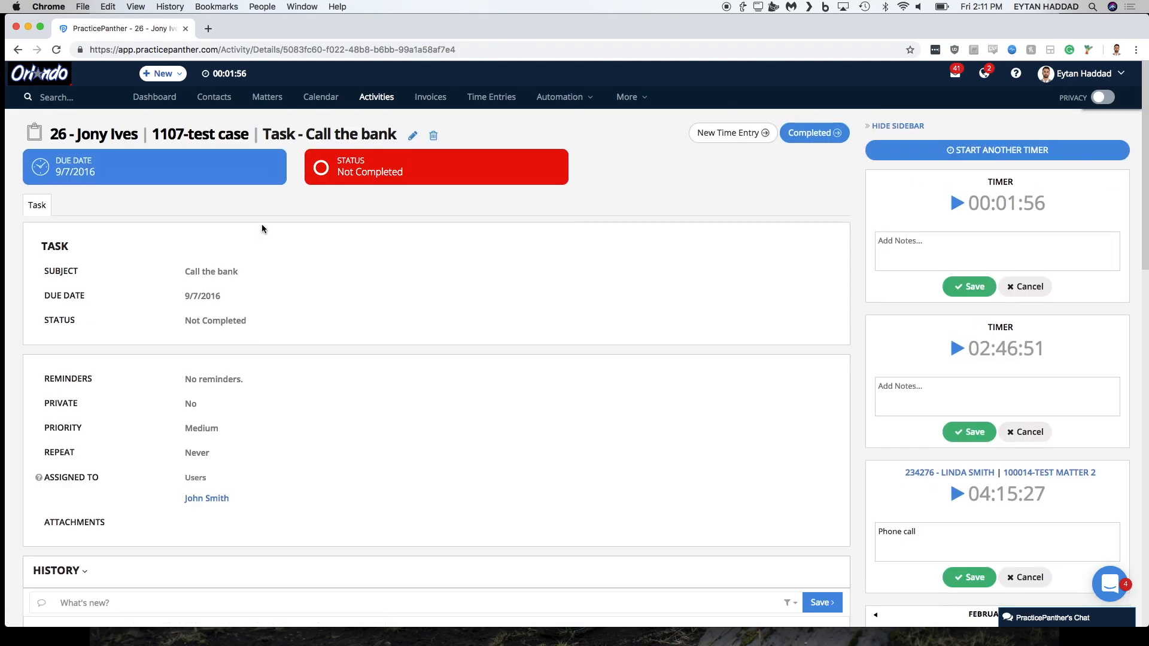
{"action": "scroll", "coordinate": [261, 224], "scroll_direction": "down", "scroll_amount": 5}
{"action": "left_click", "coordinate": [113, 325]}
{"action": "type", "text": "HEY DO THIS TODA"}
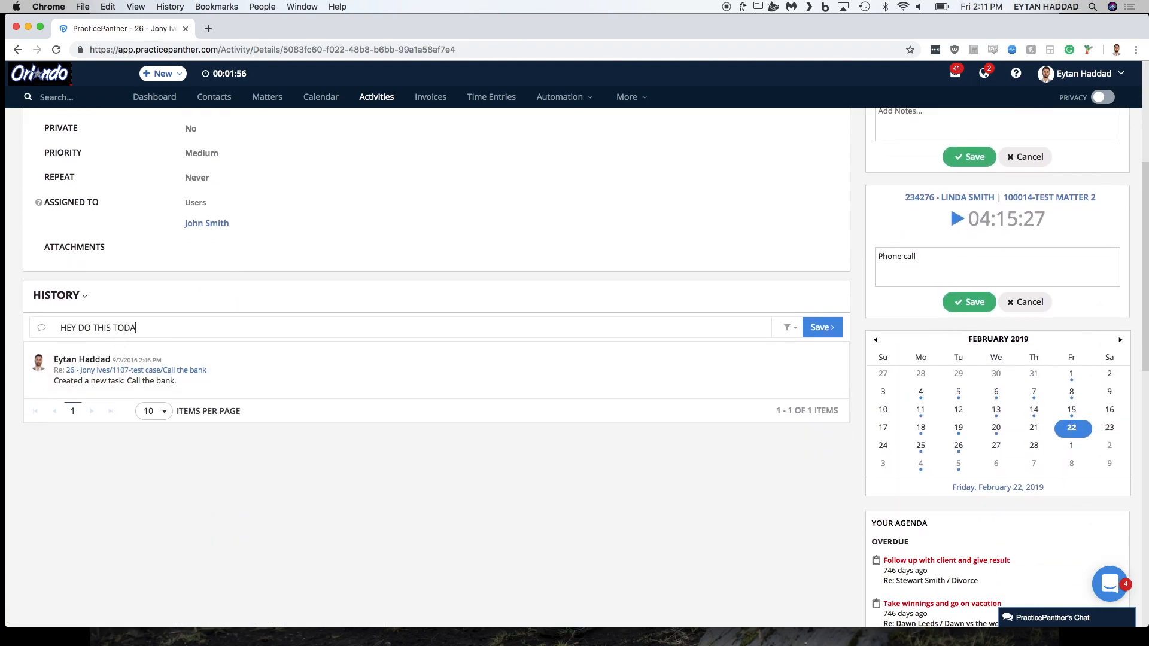
{"action": "key", "text": "Return"}
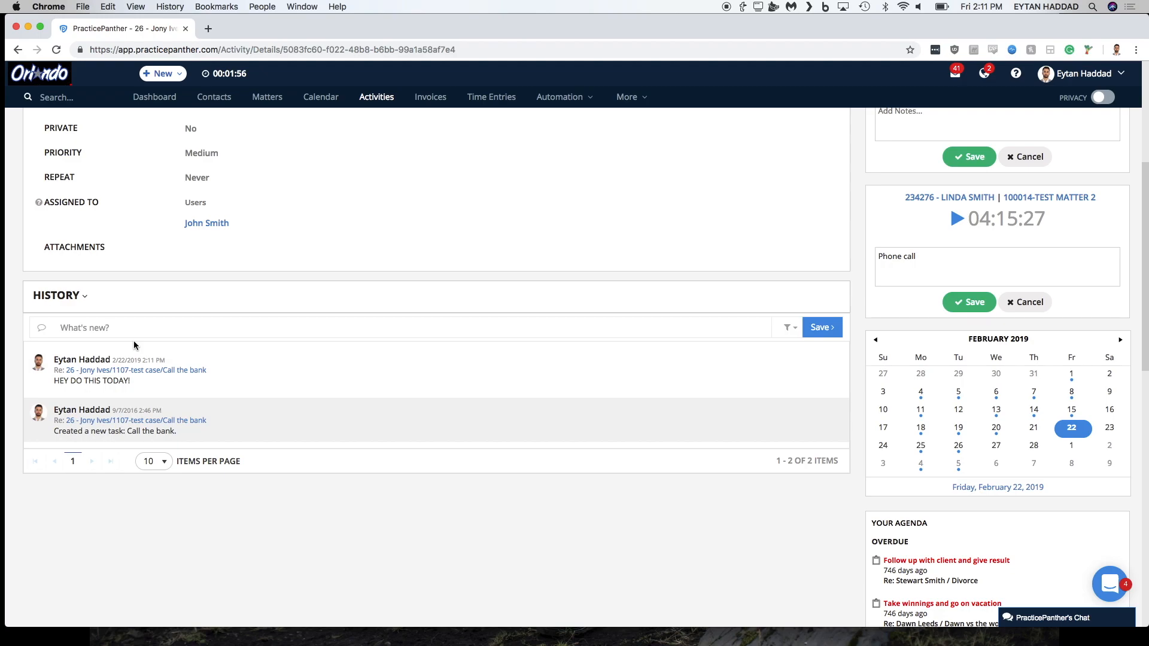
{"action": "scroll", "coordinate": [135, 340], "scroll_direction": "up", "scroll_amount": 5}
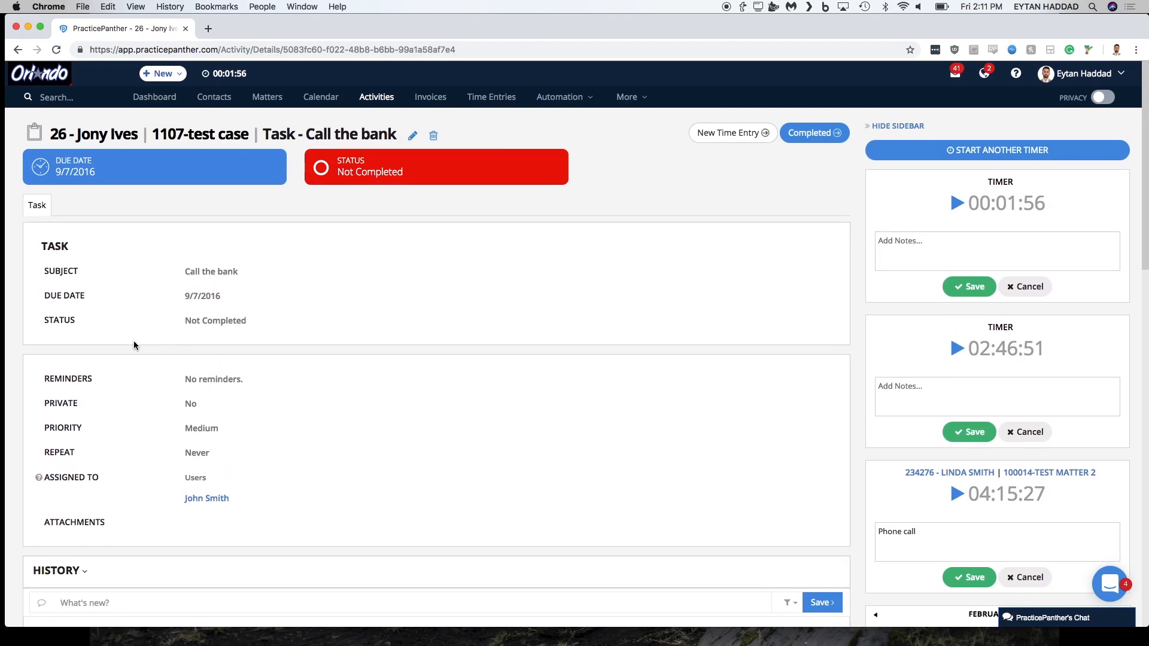
{"action": "scroll", "coordinate": [643, 200], "scroll_direction": "down", "scroll_amount": 10}
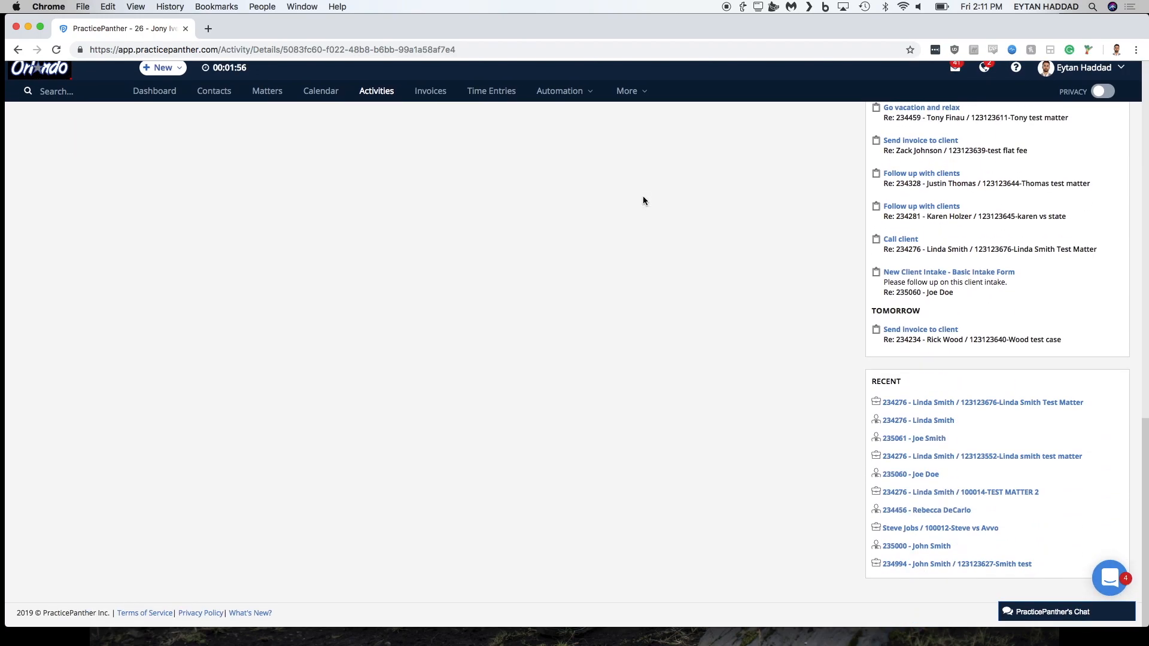
{"action": "left_click", "coordinate": [944, 410]}
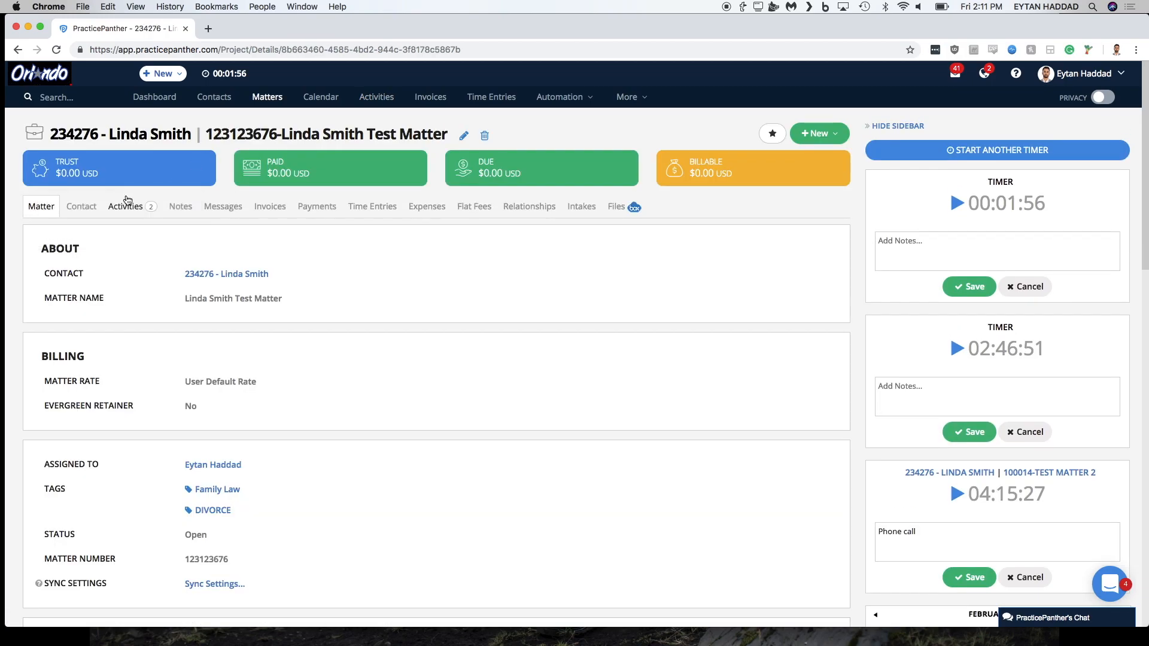
{"action": "left_click", "coordinate": [126, 202]}
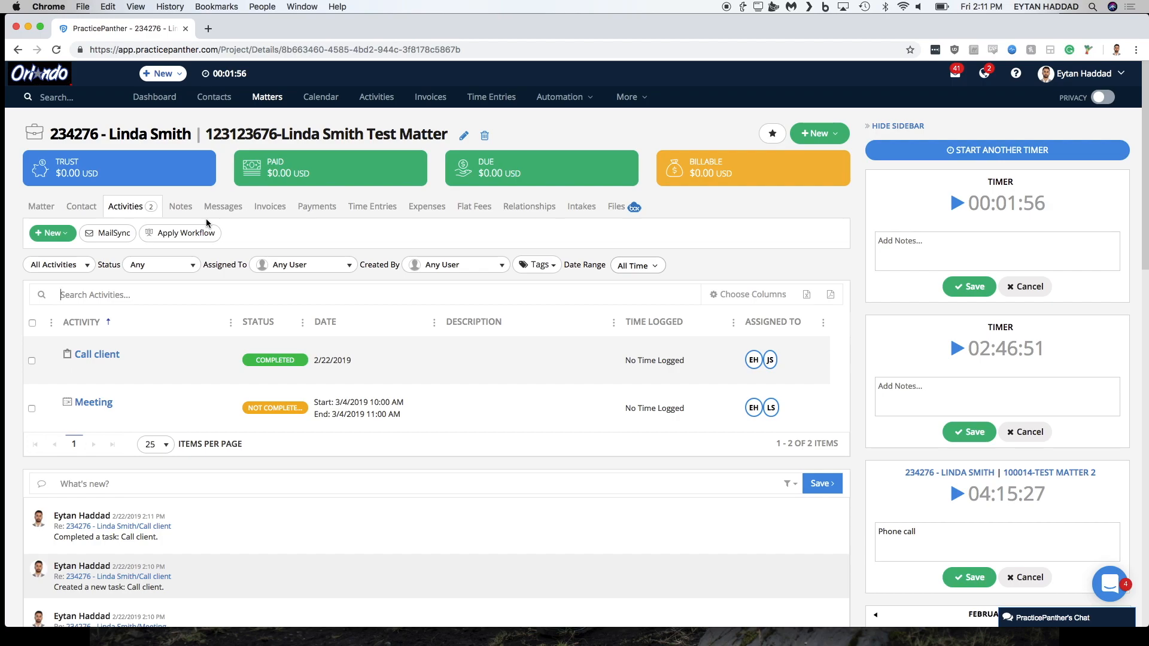
- Apply the Family Law workflow to the matter
{"action": "left_click", "coordinate": [197, 233]}
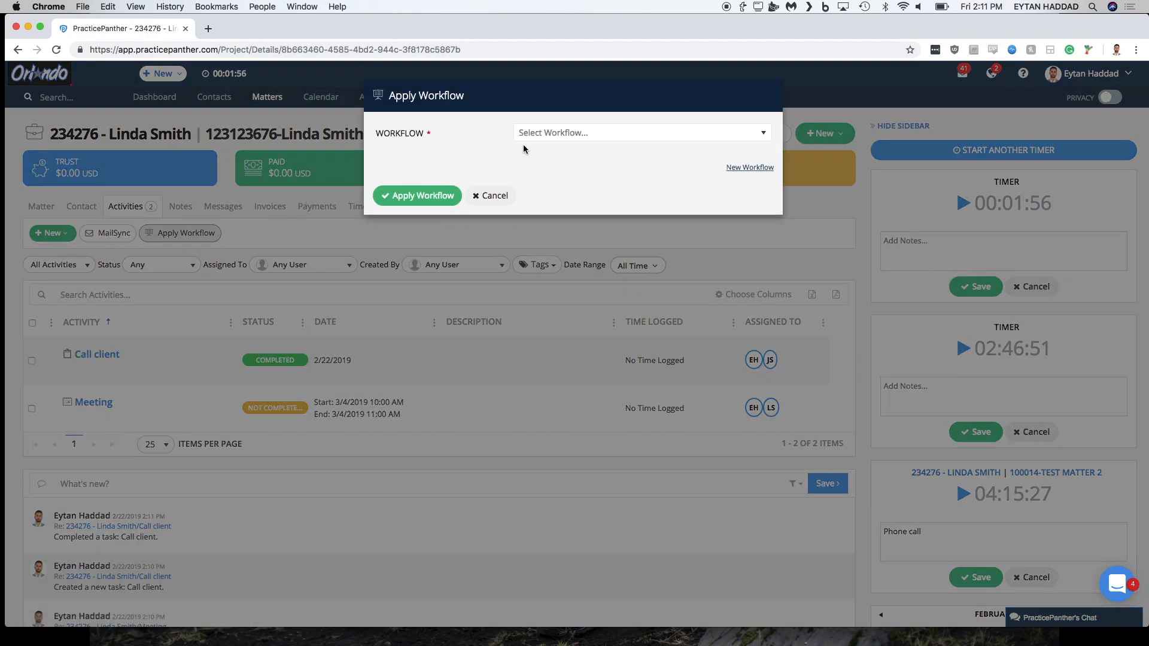
{"action": "left_click", "coordinate": [522, 132]}
{"action": "scroll", "coordinate": [542, 194], "scroll_direction": "down", "scroll_amount": 10}
{"action": "scroll", "coordinate": [541, 204], "scroll_direction": "down", "scroll_amount": 5}
{"action": "left_click", "coordinate": [538, 218]}
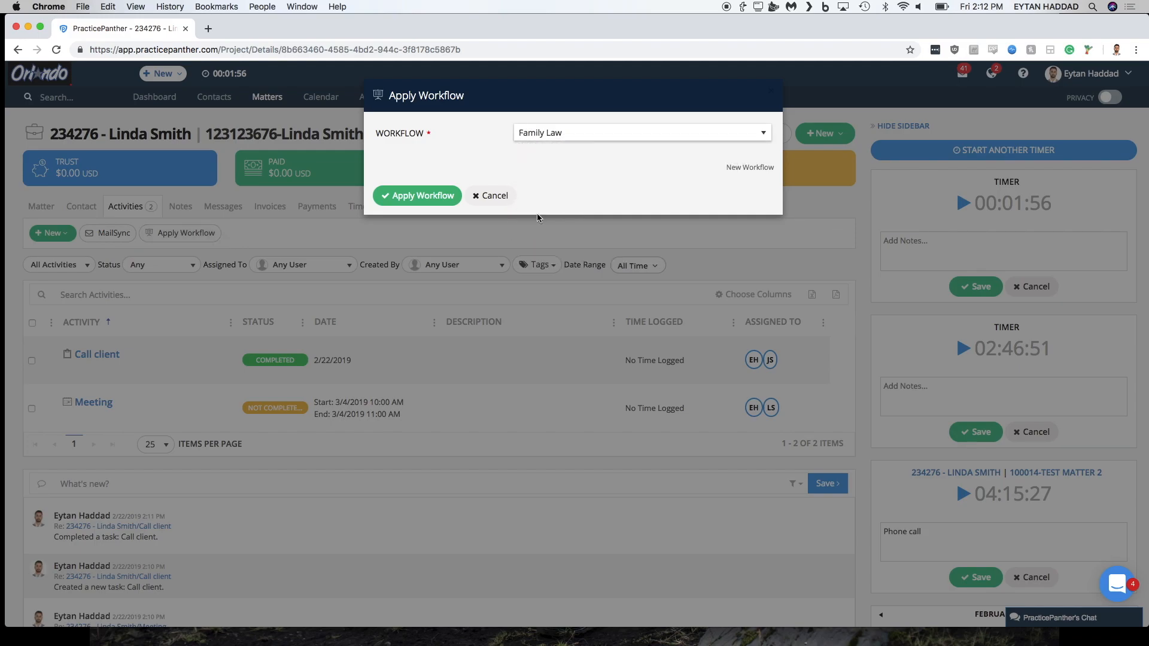
{"action": "left_click", "coordinate": [414, 194]}
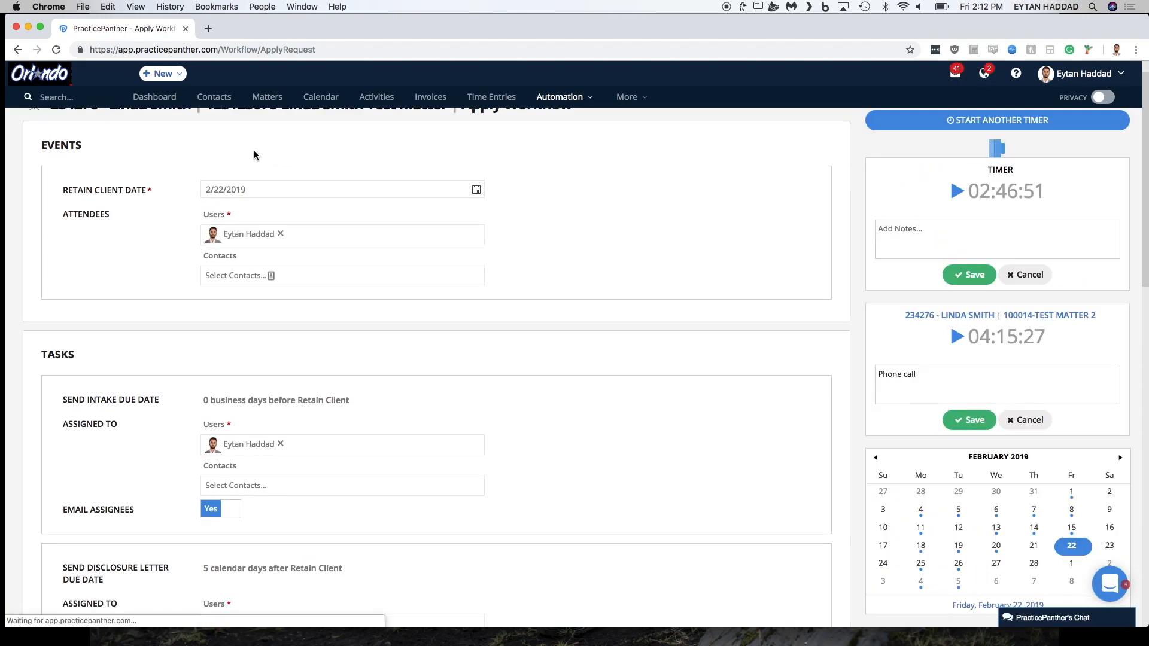
- Add extra users to the Send Out Disclosures and Follow Up tasks and save the workflow
{"action": "scroll", "coordinate": [221, 191], "scroll_direction": "down", "scroll_amount": 5}
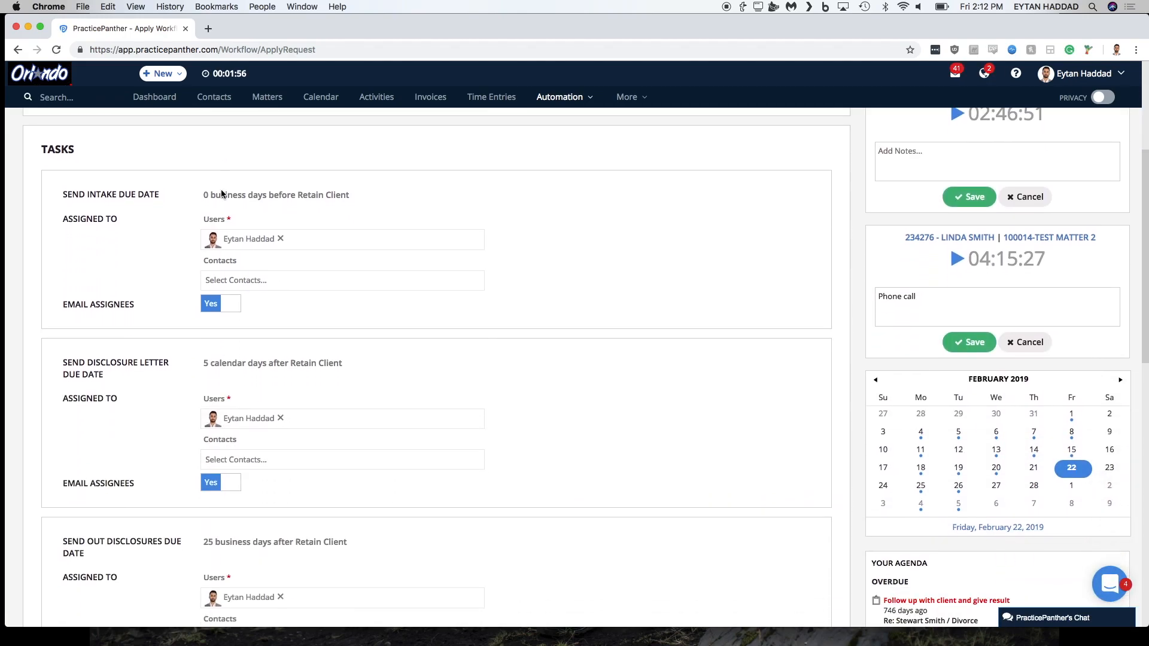
{"action": "scroll", "coordinate": [221, 189], "scroll_direction": "up", "scroll_amount": 6}
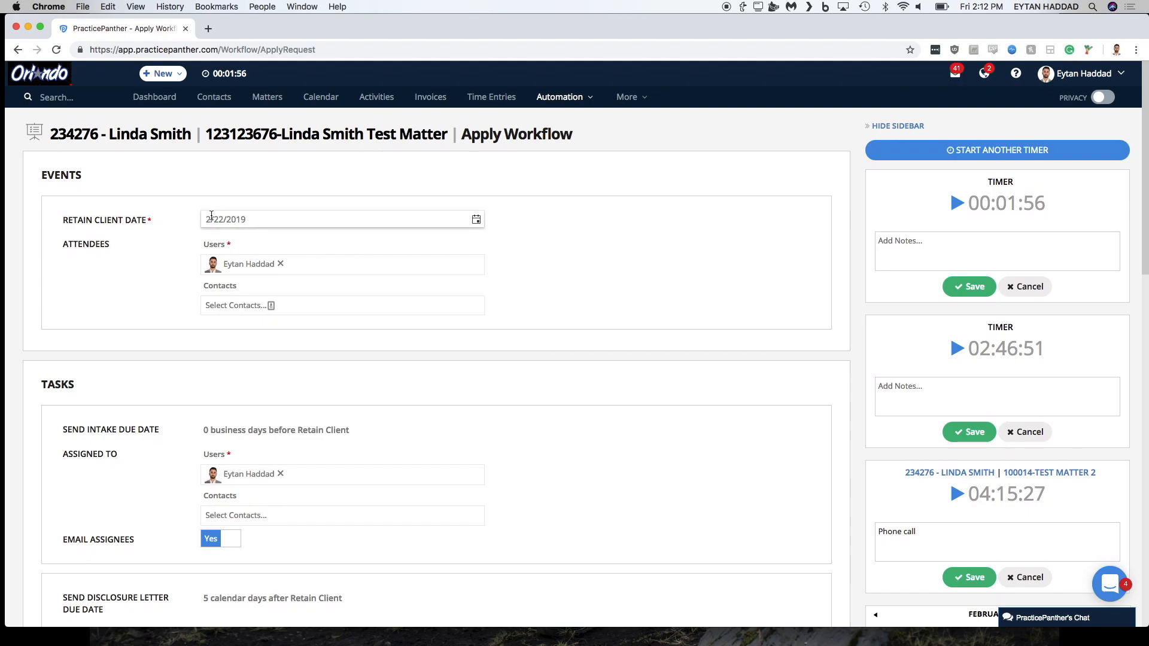
{"action": "left_click_drag", "start_coordinate": [213, 219], "coordinate": [221, 220]}
{"action": "scroll", "coordinate": [221, 219], "scroll_direction": "down", "scroll_amount": 4}
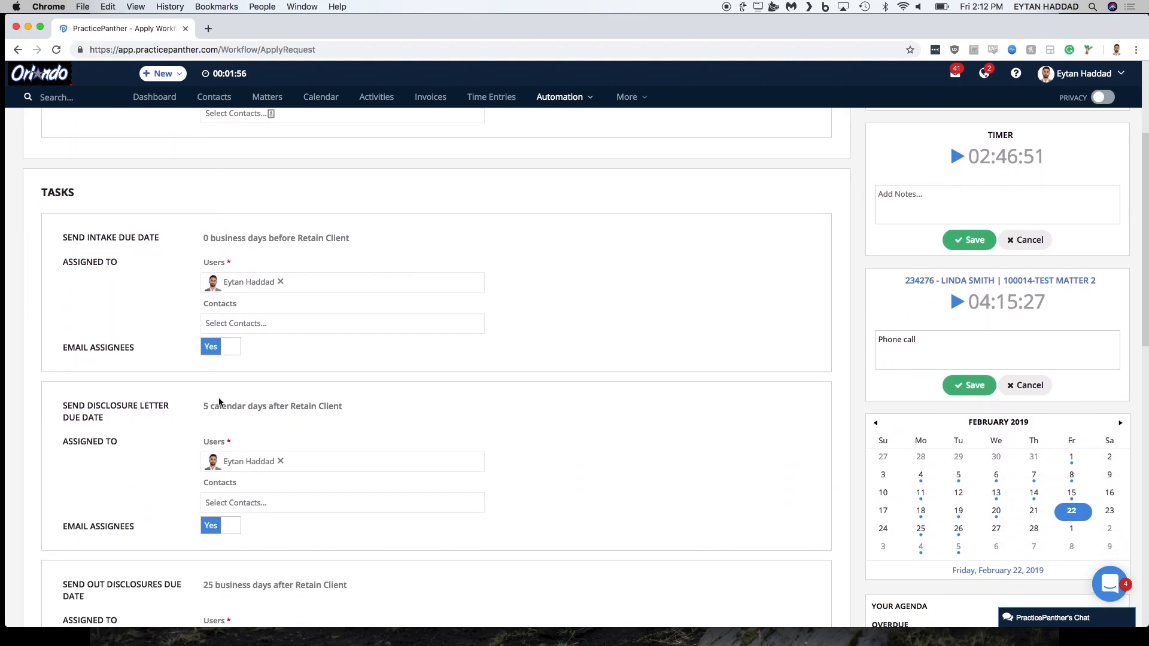
{"action": "scroll", "coordinate": [219, 402], "scroll_direction": "down", "scroll_amount": 1}
{"action": "left_click_drag", "start_coordinate": [124, 353], "coordinate": [111, 331]}
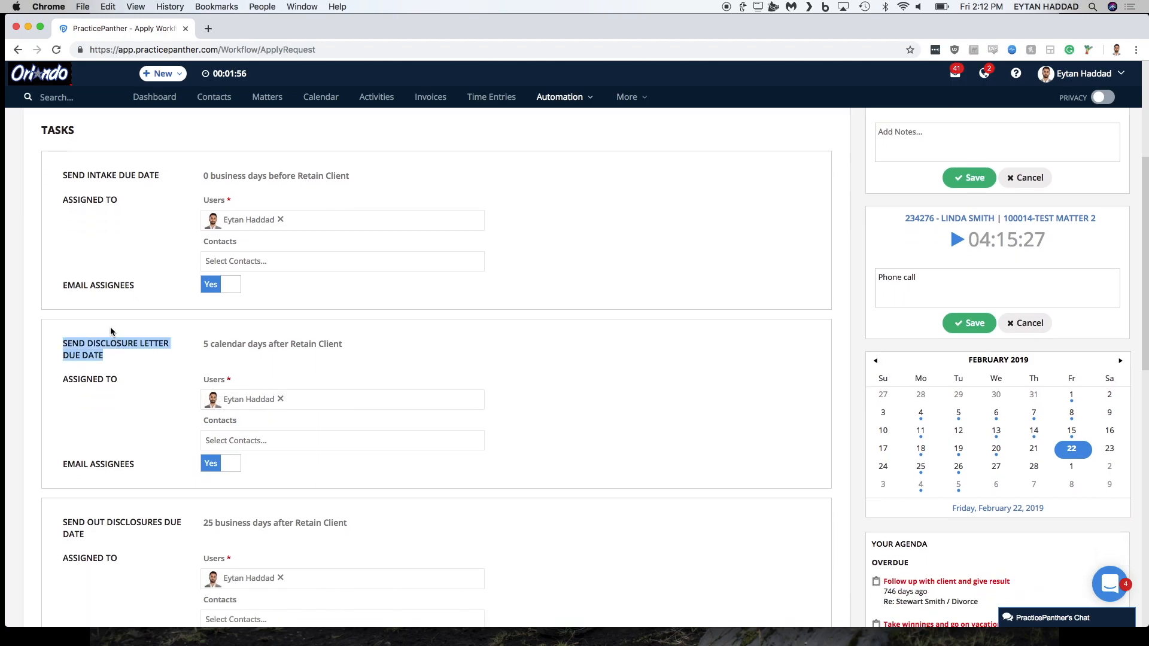
{"action": "scroll", "coordinate": [110, 331], "scroll_direction": "down", "scroll_amount": 4}
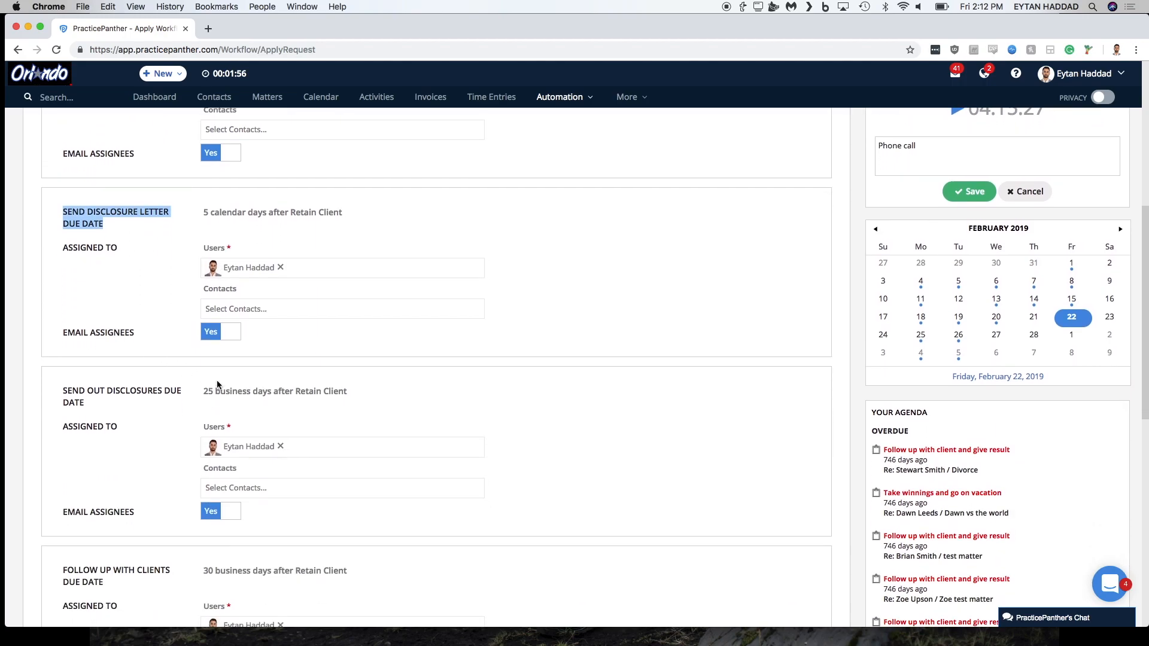
{"action": "left_click_drag", "start_coordinate": [130, 343], "coordinate": [127, 296]}
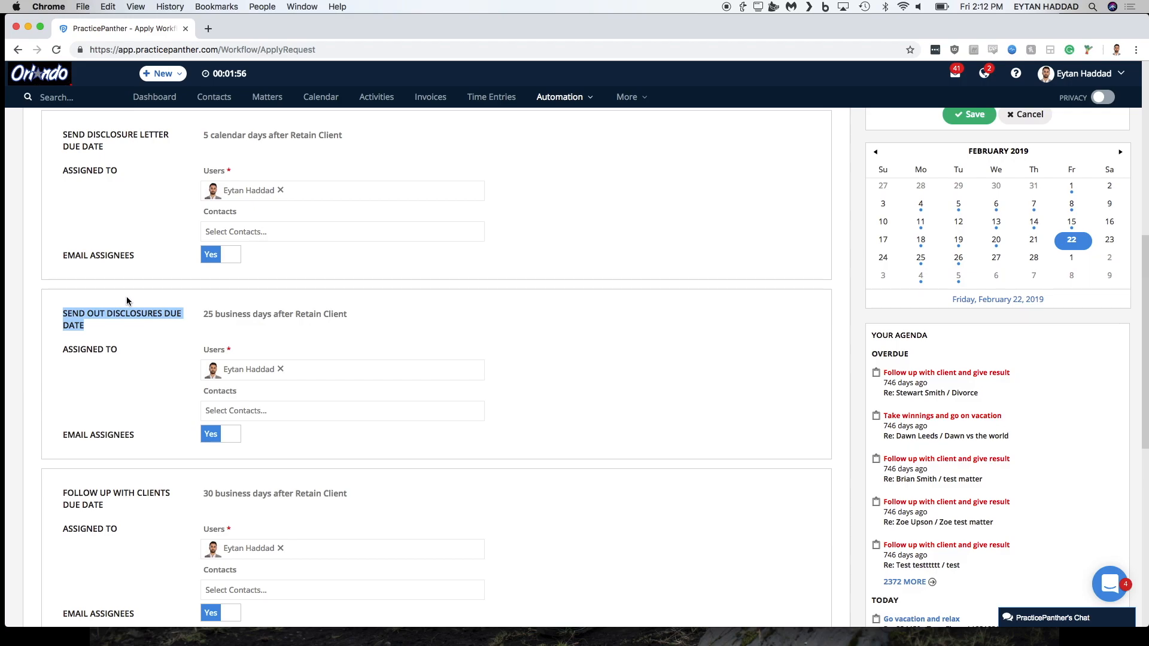
{"action": "left_click", "coordinate": [310, 366]}
{"action": "left_click", "coordinate": [303, 446]}
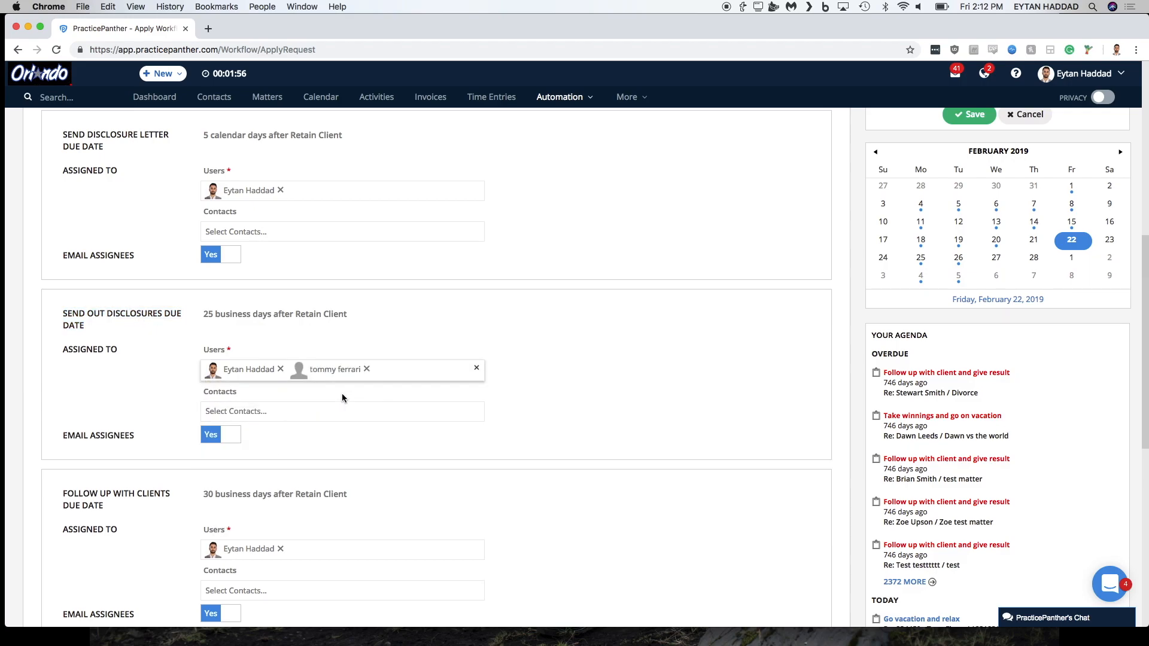
{"action": "scroll", "coordinate": [341, 392], "scroll_direction": "down", "scroll_amount": 3}
{"action": "left_click", "coordinate": [327, 376]}
{"action": "left_click", "coordinate": [278, 415]}
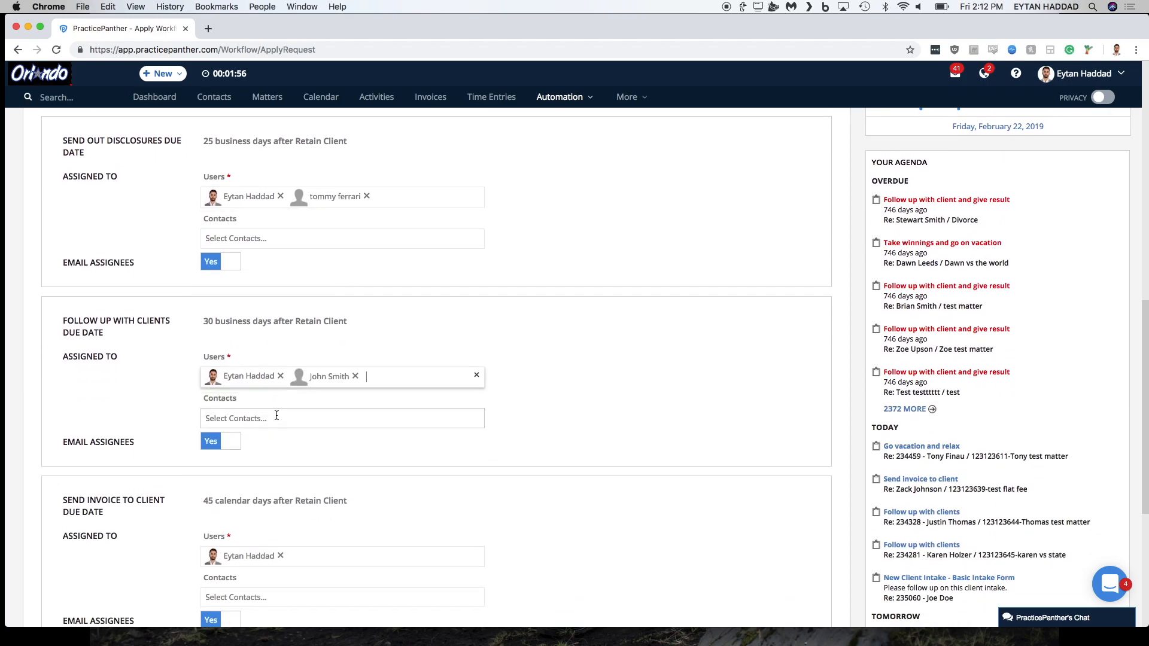
{"action": "scroll", "coordinate": [276, 415], "scroll_direction": "down", "scroll_amount": 3}
{"action": "scroll", "coordinate": [277, 415], "scroll_direction": "down", "scroll_amount": 3}
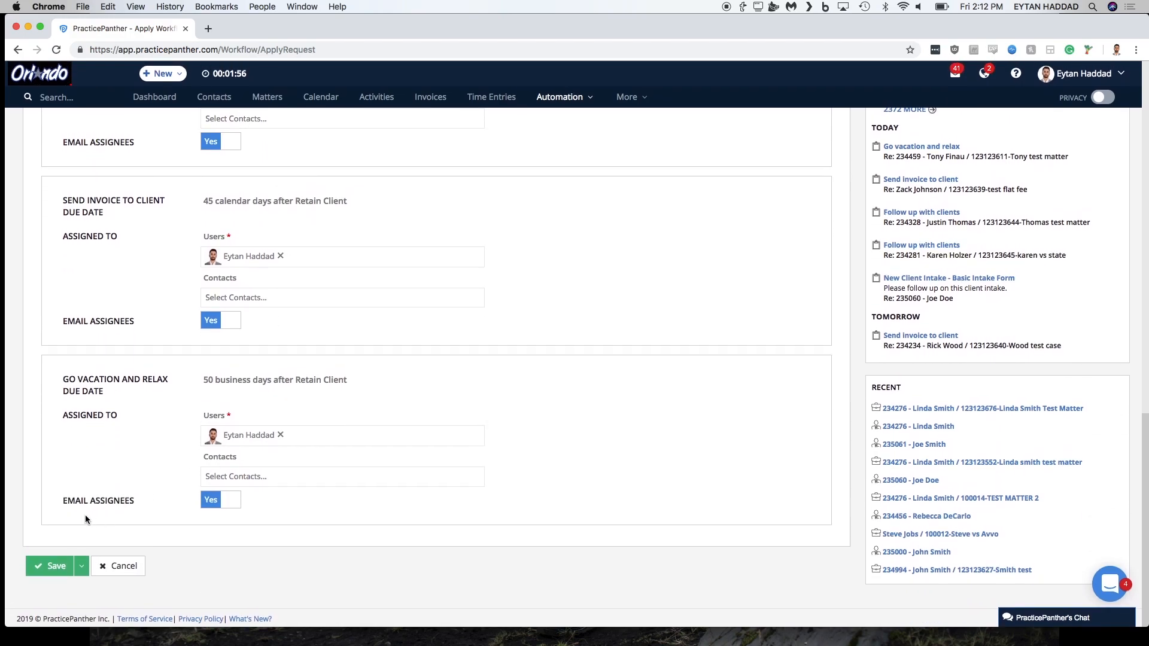
{"action": "left_click", "coordinate": [49, 566]}
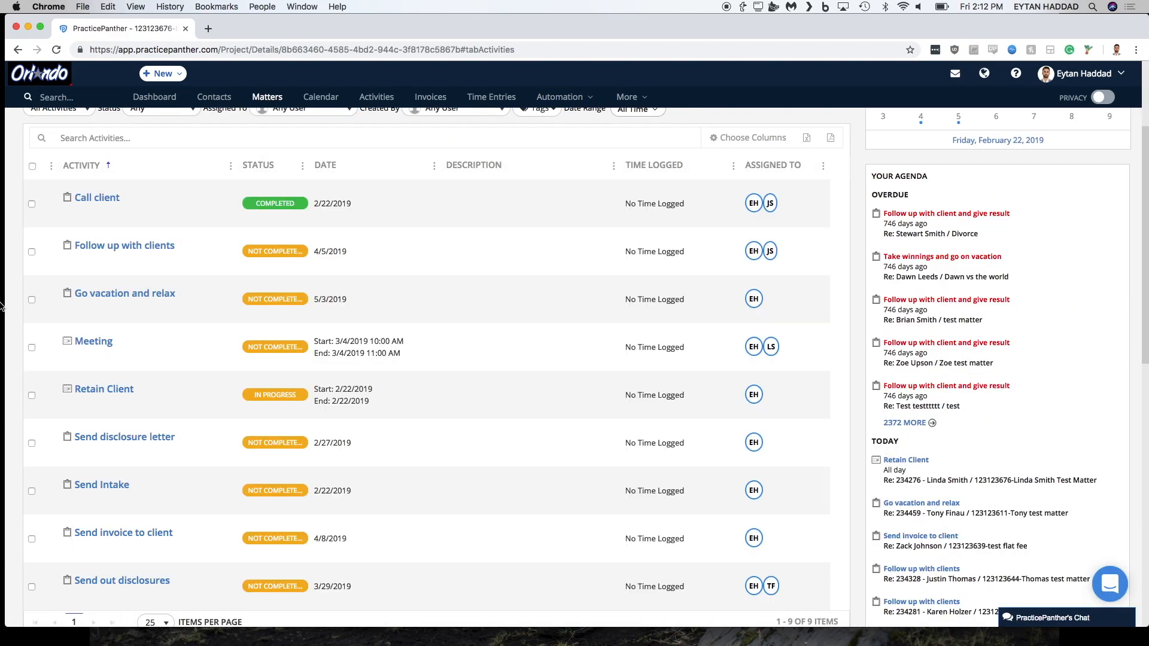
- Mark Send disclosure letter and Send Intake as Completed in the matter's activity list
{"action": "scroll", "coordinate": [248, 185], "scroll_direction": "down", "scroll_amount": 3}
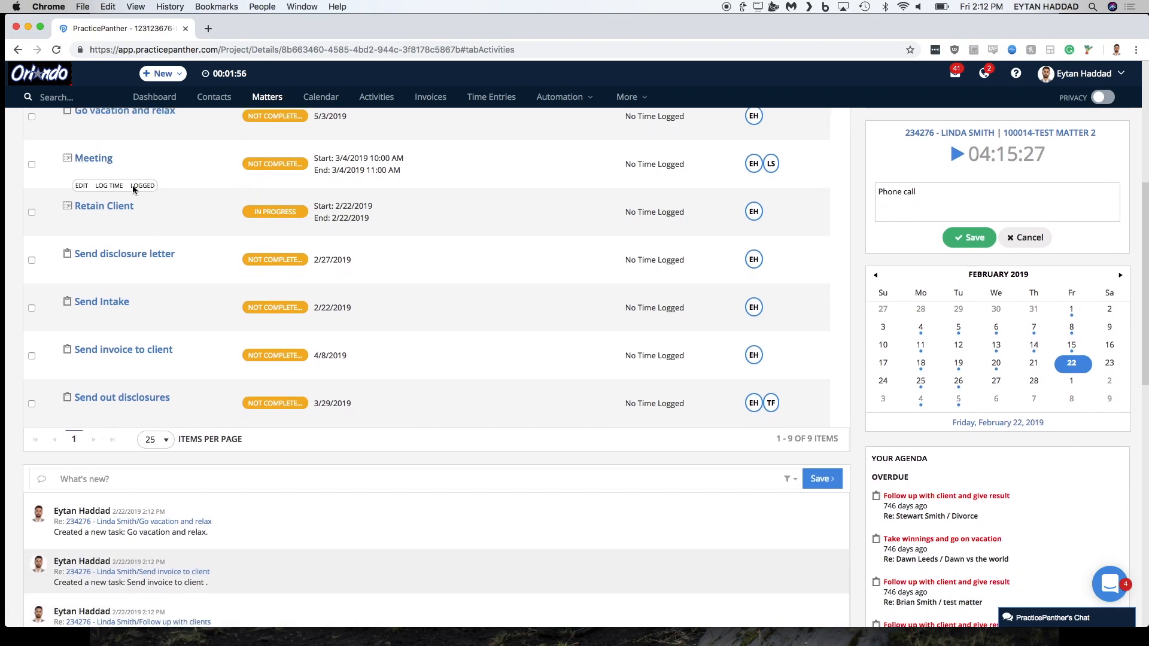
{"action": "scroll", "coordinate": [342, 168], "scroll_direction": "up", "scroll_amount": 2}
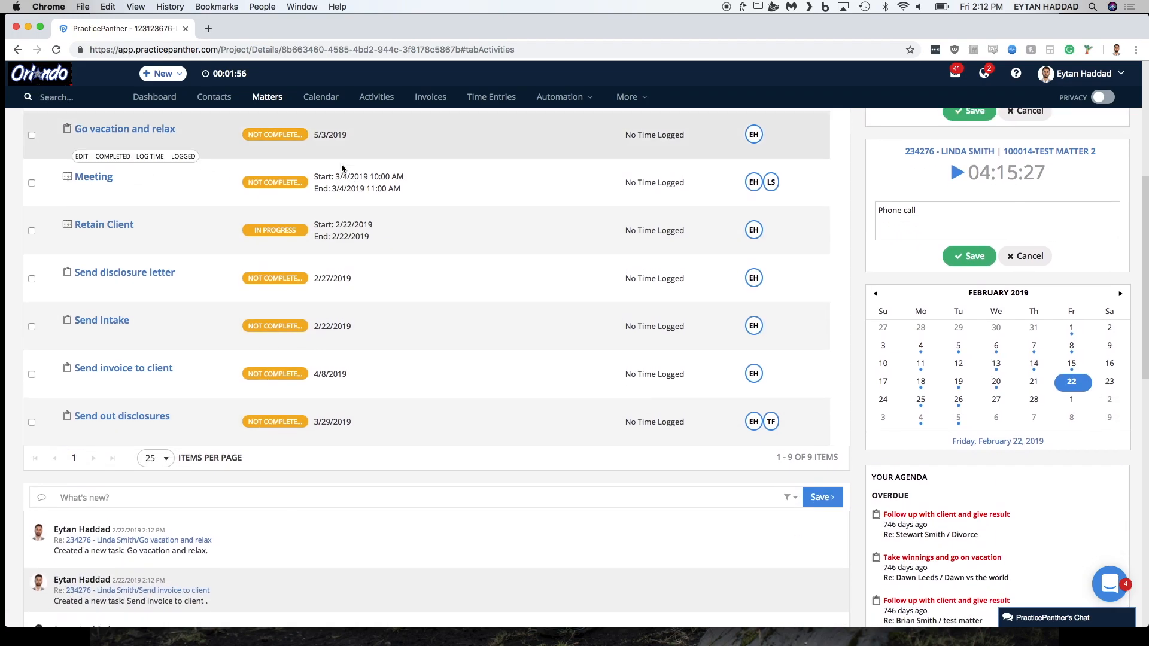
{"action": "scroll", "coordinate": [341, 169], "scroll_direction": "up", "scroll_amount": 1}
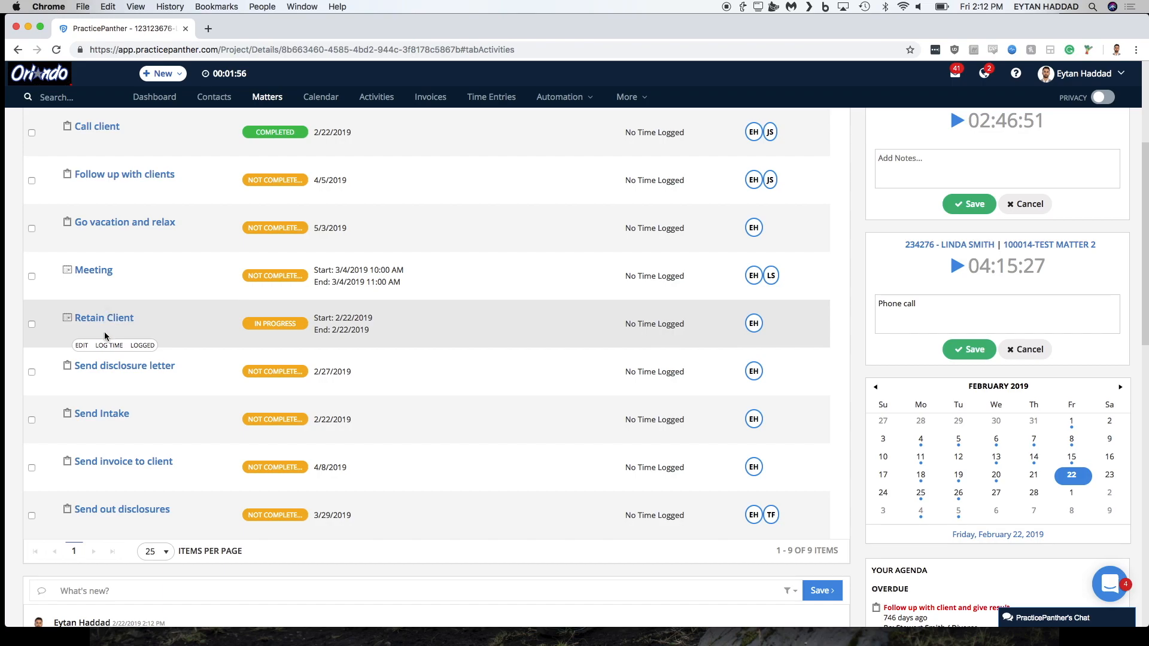
{"action": "left_click", "coordinate": [112, 393]}
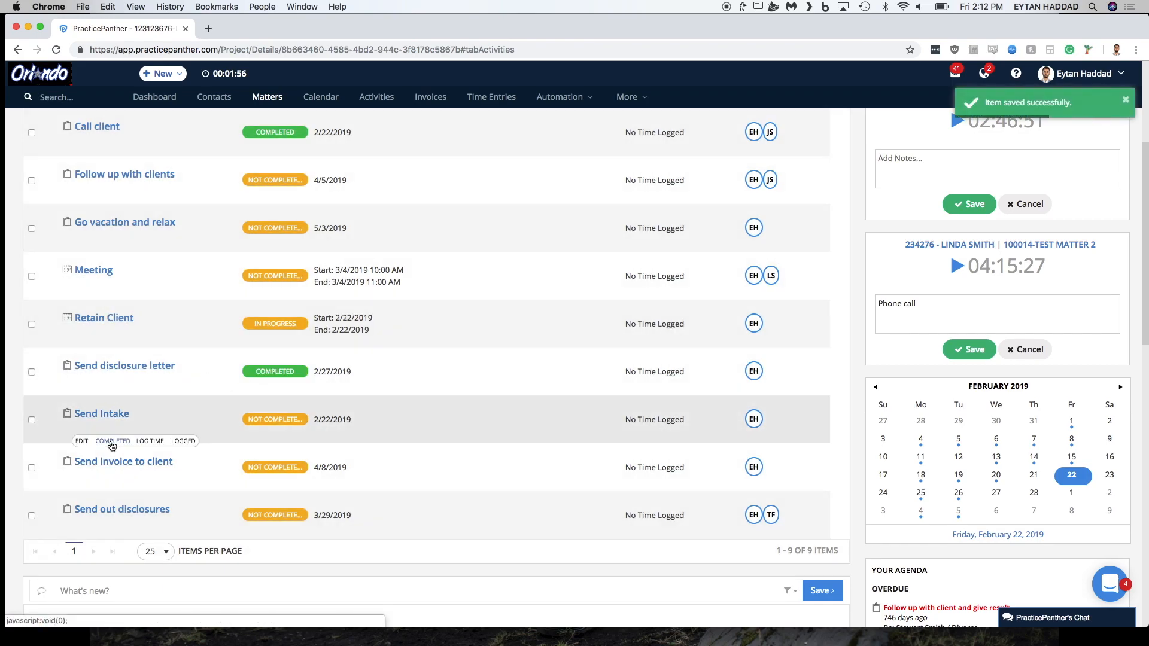
{"action": "left_click", "coordinate": [111, 444]}
{"action": "scroll", "coordinate": [111, 446], "scroll_direction": "up", "scroll_amount": 5}
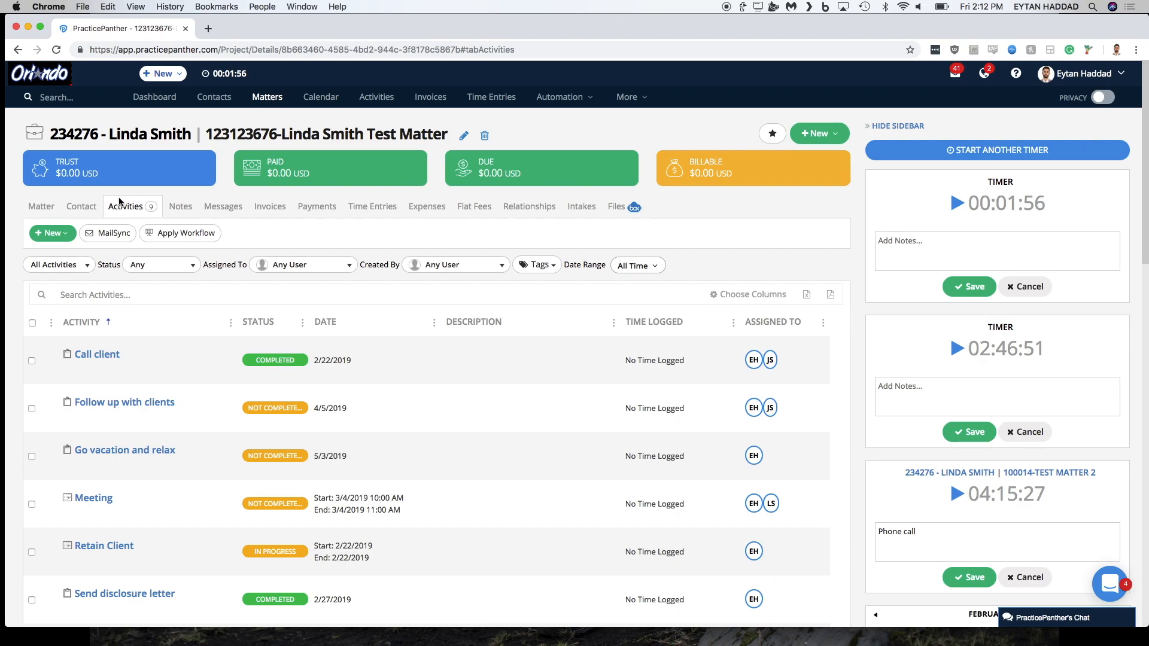
{"action": "left_click", "coordinate": [177, 206]}
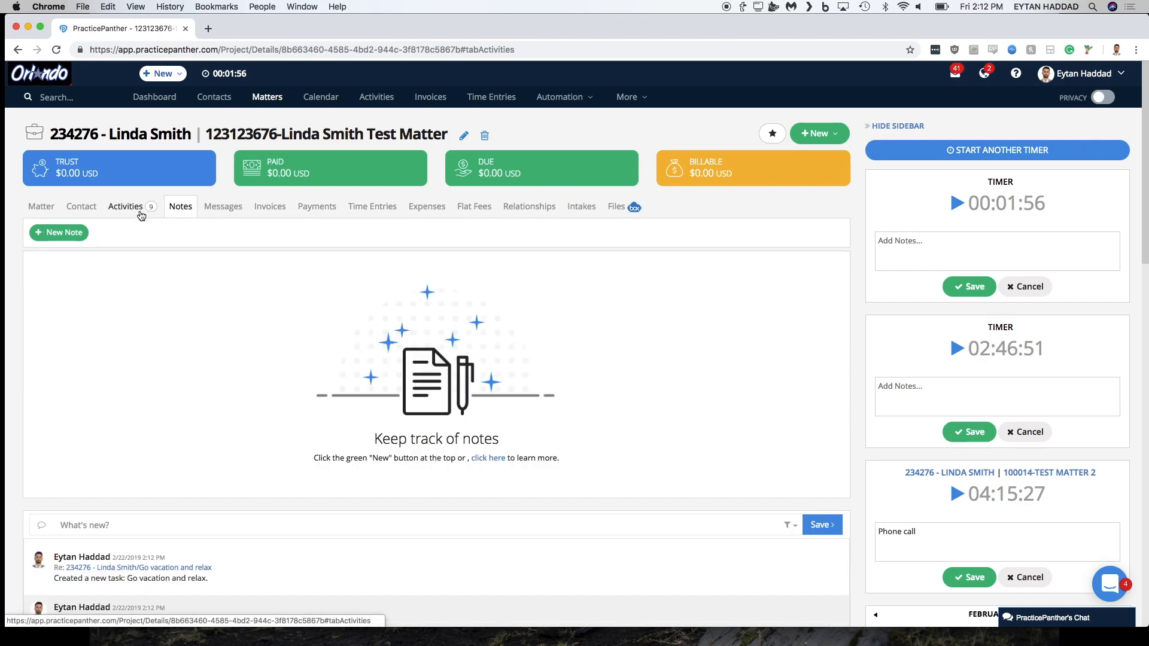
- Start a new note for the matter and cancel it without saving
{"action": "left_click", "coordinate": [64, 233]}
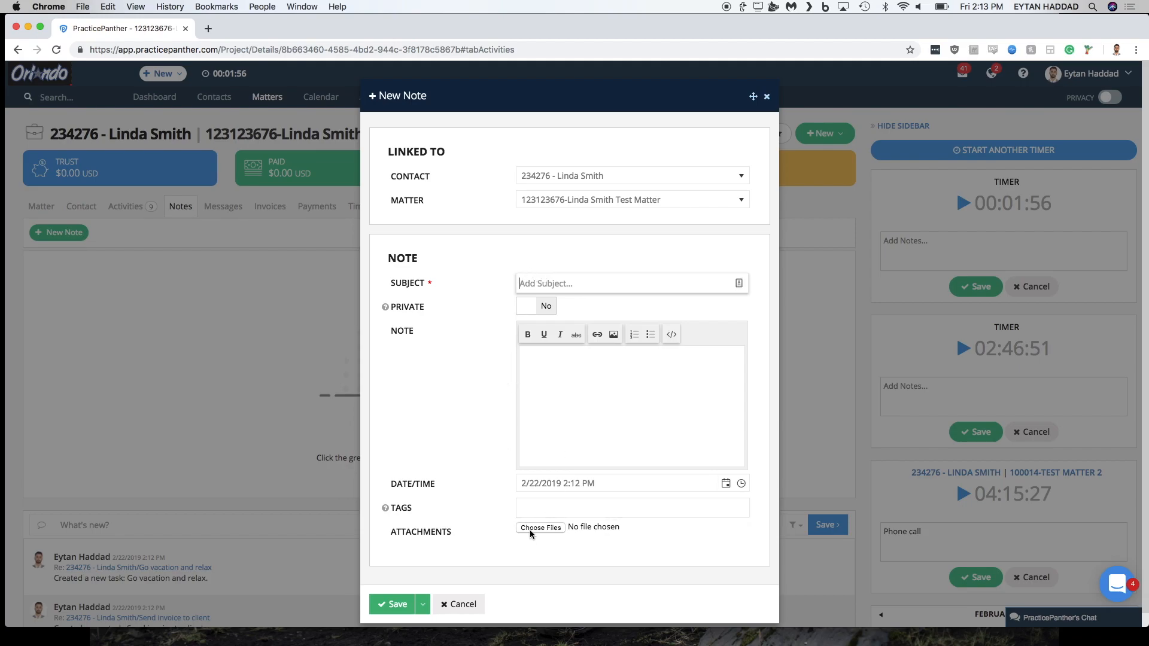
{"action": "left_click", "coordinate": [461, 604]}
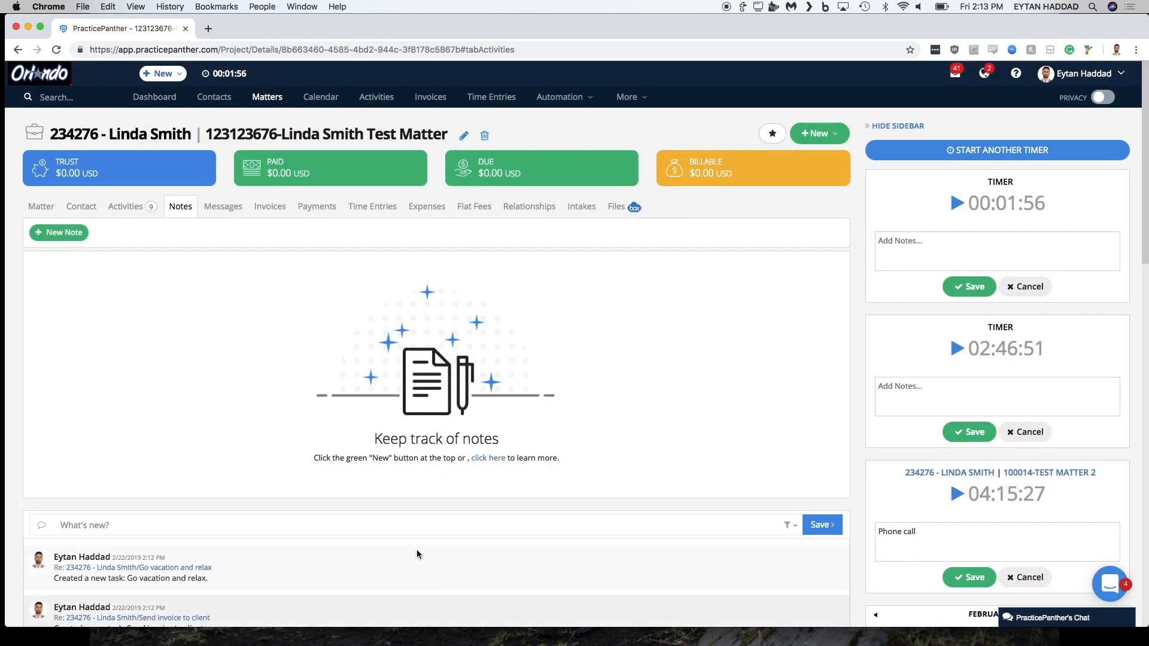
- Return to the matter's activities and bring the Gmail window with the daily agenda email in front
{"action": "left_click", "coordinate": [137, 209]}
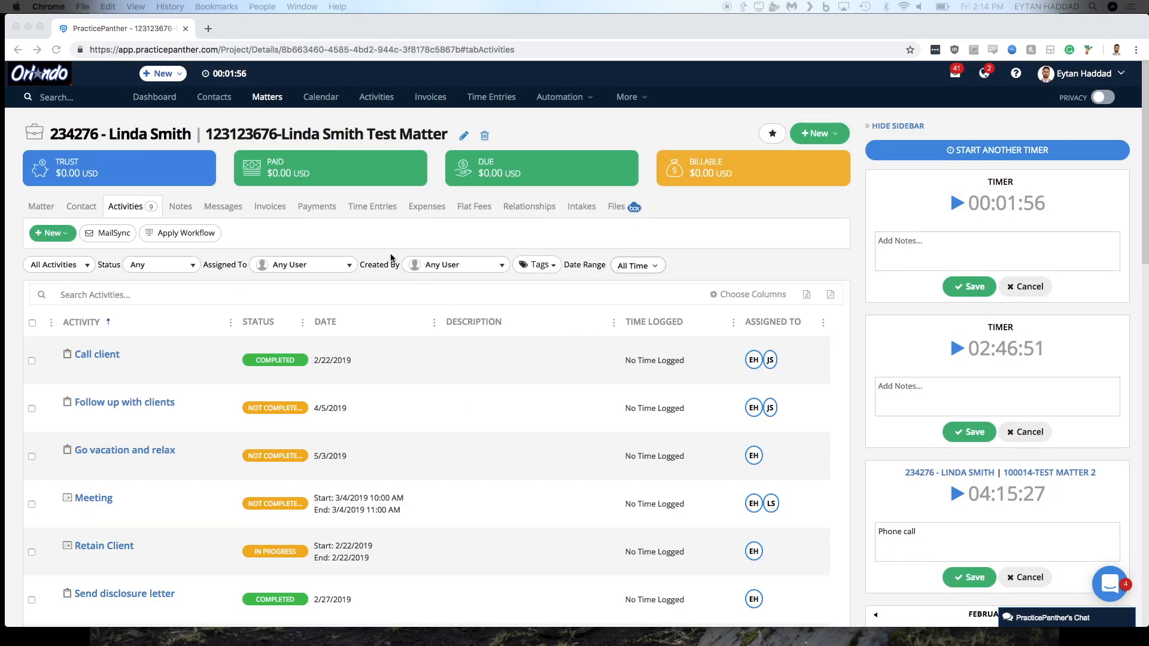
{"action": "left_click", "coordinate": [371, 236]}
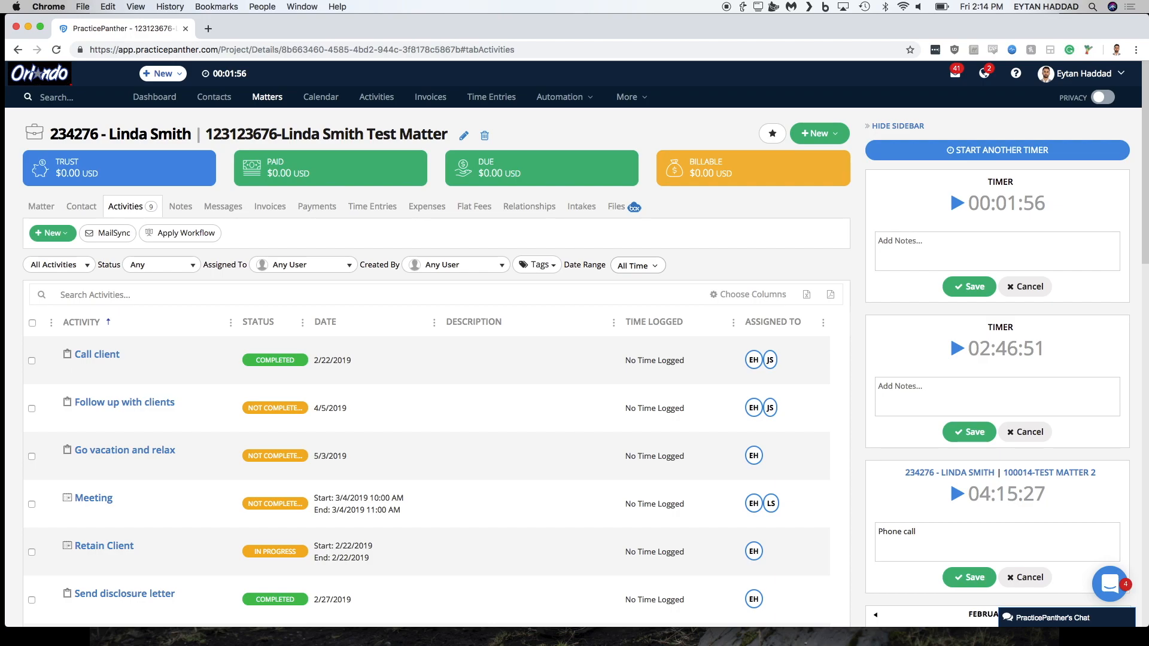
{"action": "left_click_drag", "start_coordinate": [1, 599], "coordinate": [436, 61]}
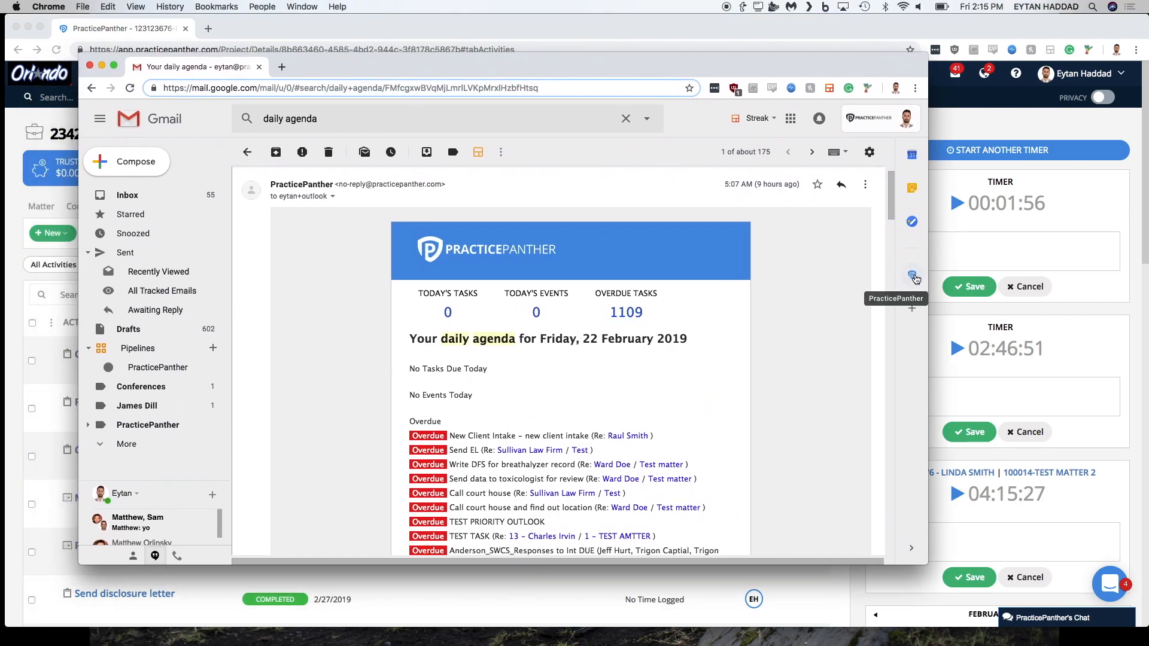
- Log the daily agenda email to the sender's contact via the PracticePanther add-on and open it there
{"action": "left_click", "coordinate": [913, 276]}
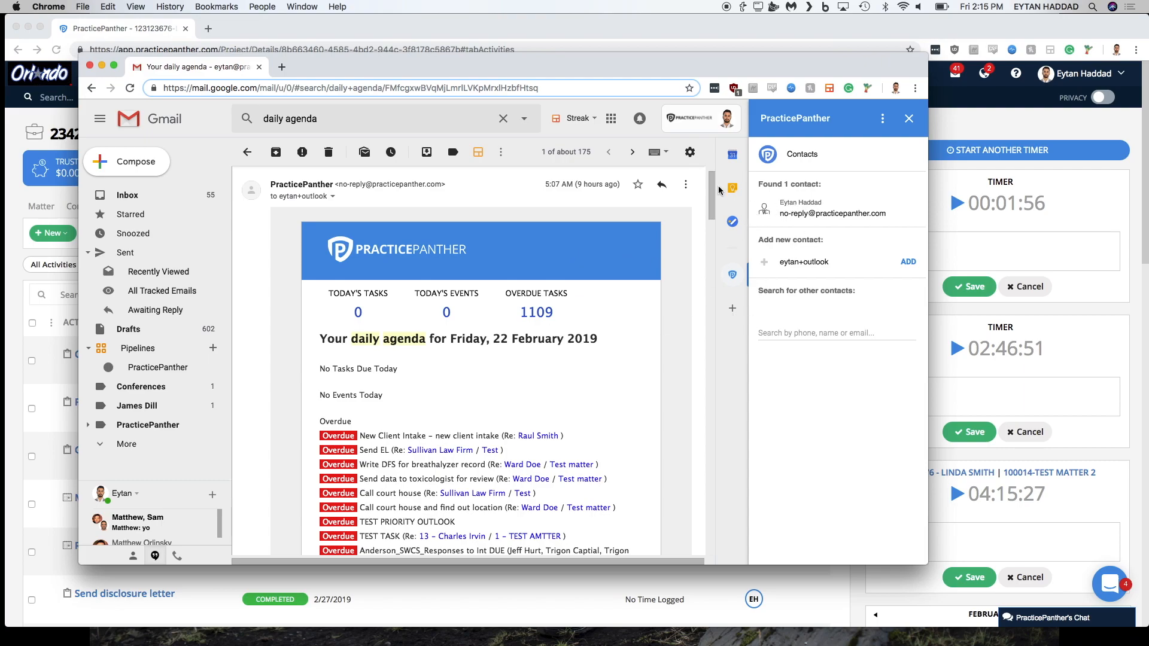
{"action": "left_click", "coordinate": [814, 214]}
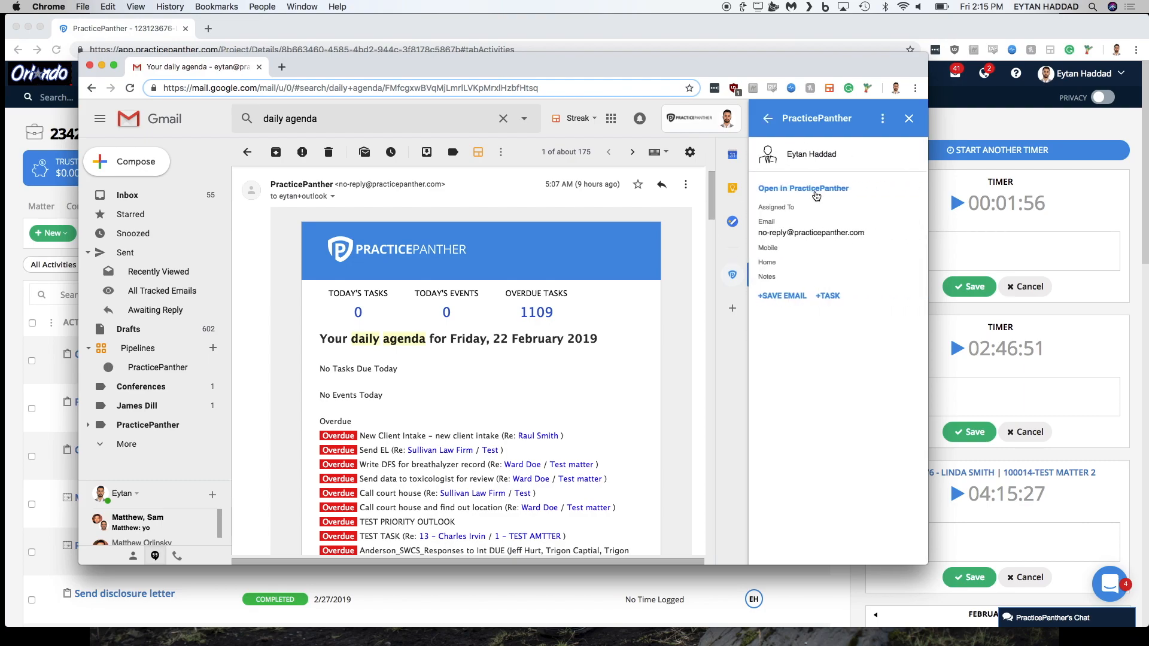
{"action": "left_click", "coordinate": [772, 298]}
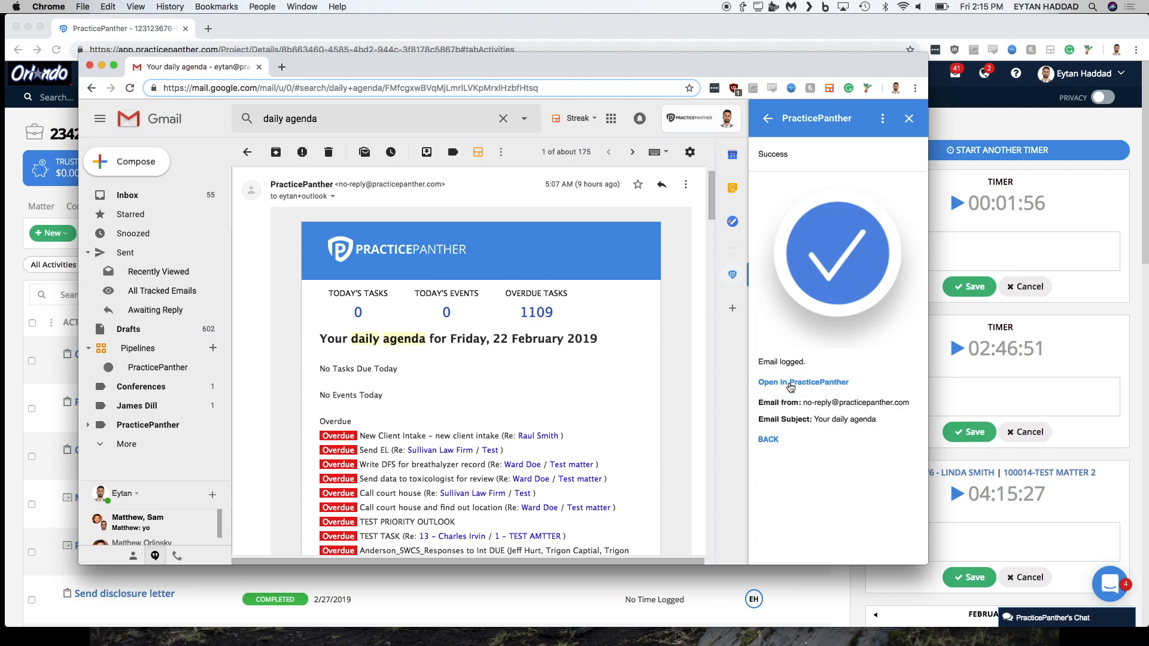
{"action": "left_click", "coordinate": [790, 383]}
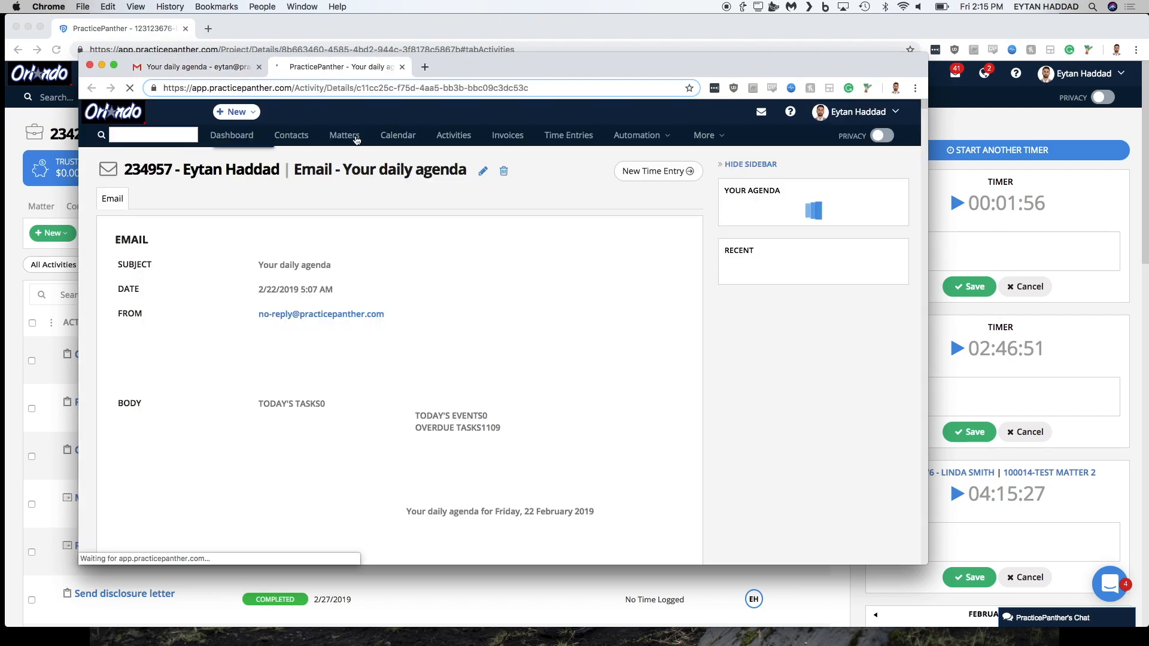
- Confirm the logged email in the contact's Activities, then close the extra window to return to the matter
{"action": "left_click", "coordinate": [252, 172]}
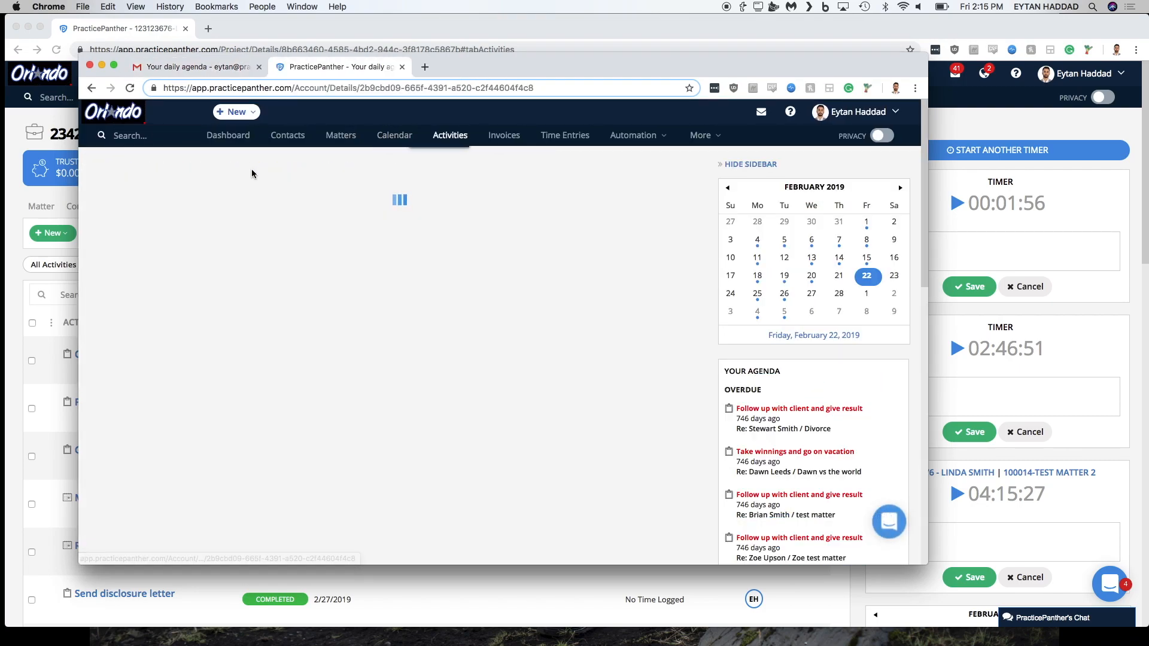
{"action": "left_click", "coordinate": [200, 245]}
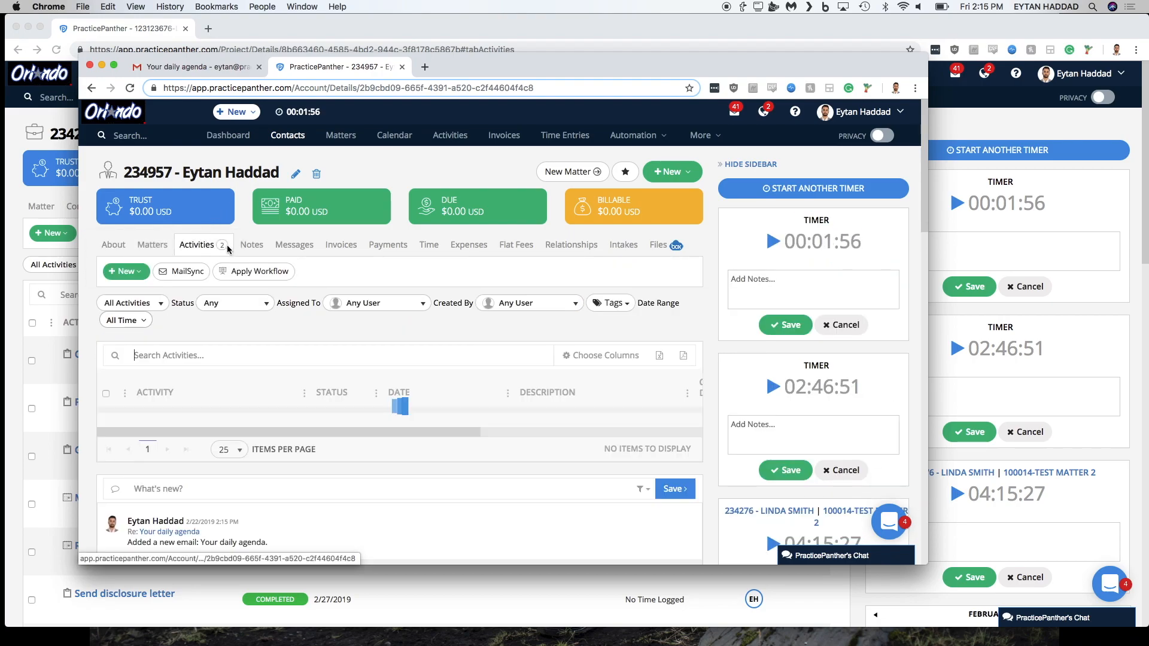
{"action": "scroll", "coordinate": [228, 257], "scroll_direction": "down", "scroll_amount": 2}
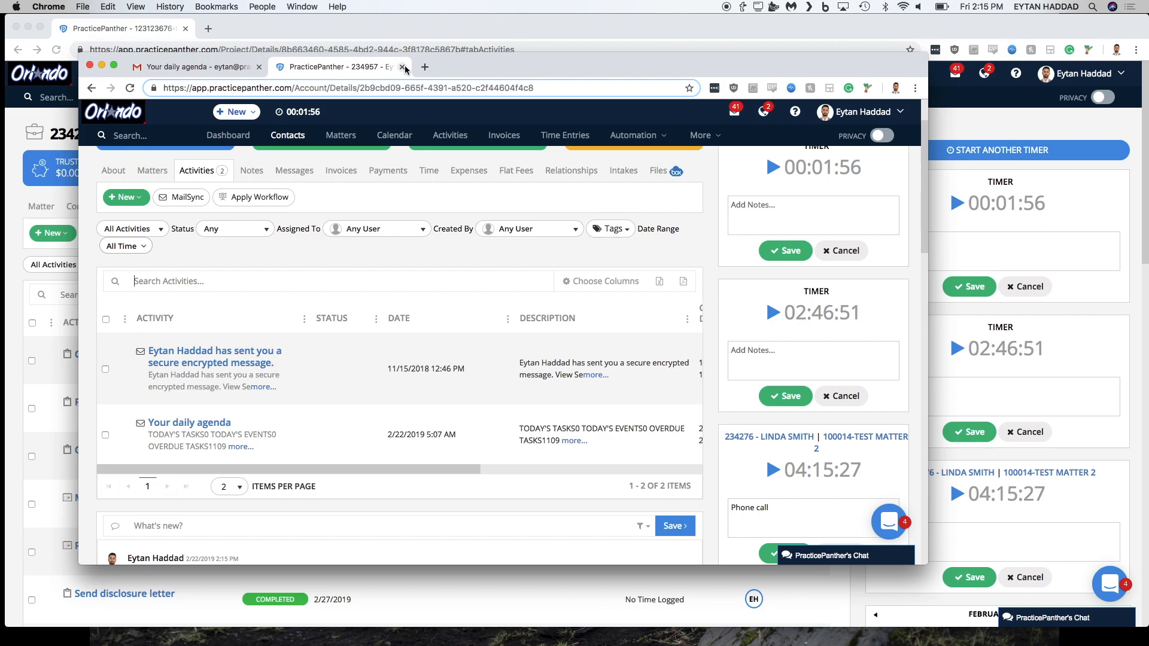
{"action": "left_click", "coordinate": [223, 68]}
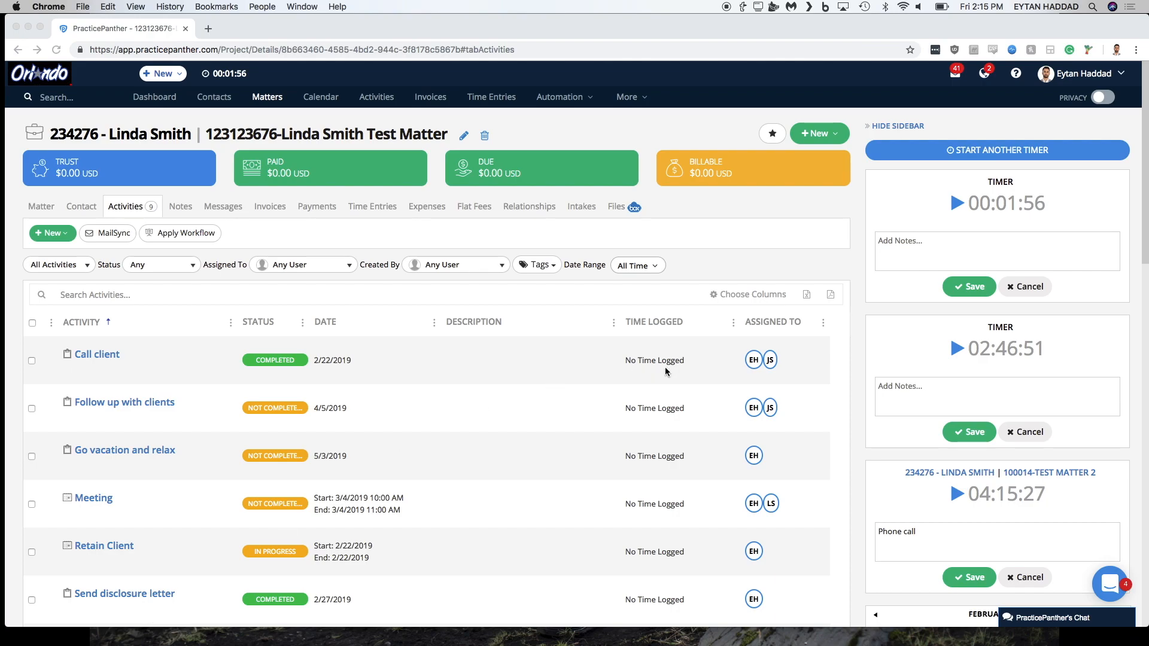
{"action": "left_click", "coordinate": [347, 243]}
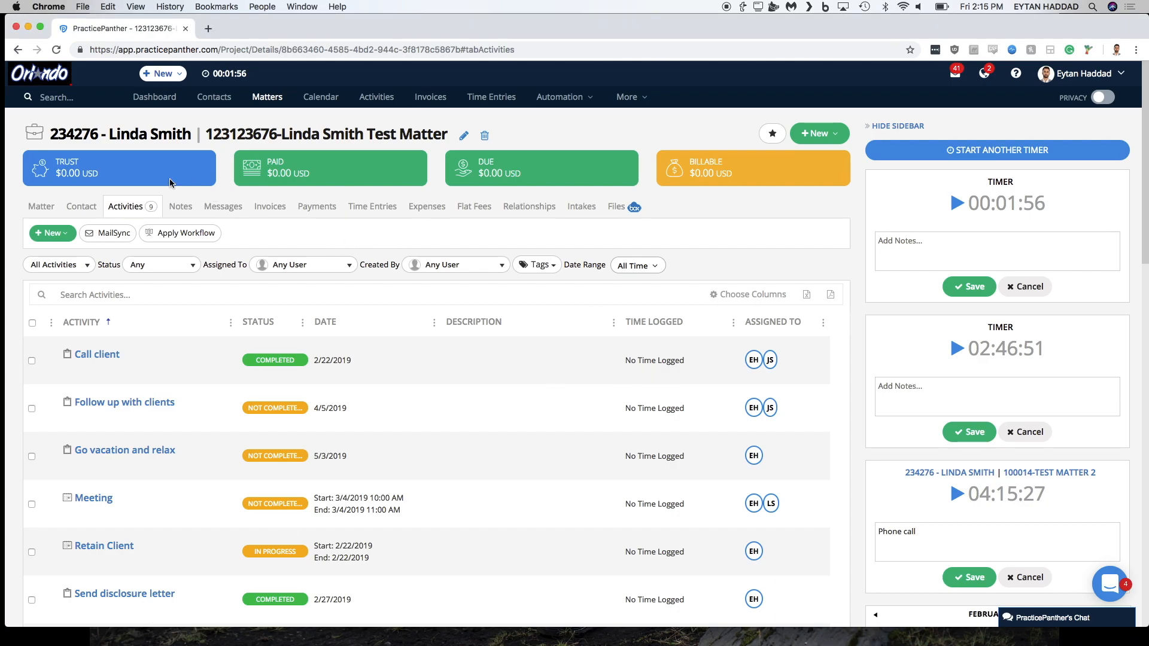
{"action": "left_click", "coordinate": [71, 269]}
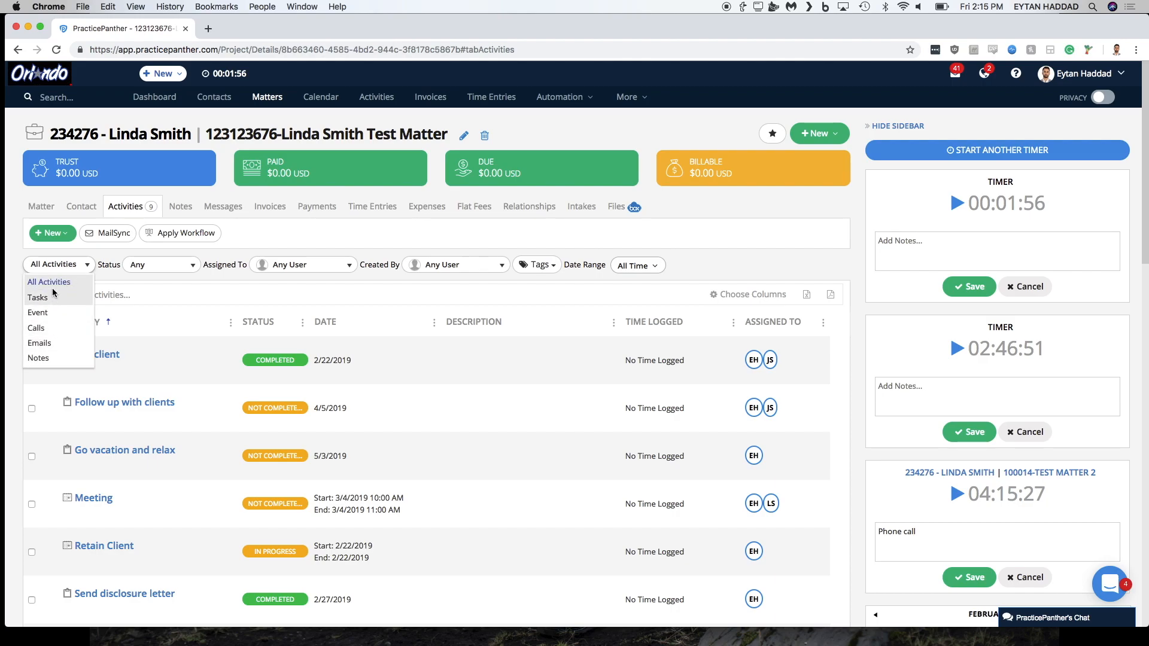
{"action": "left_click", "coordinate": [284, 239]}
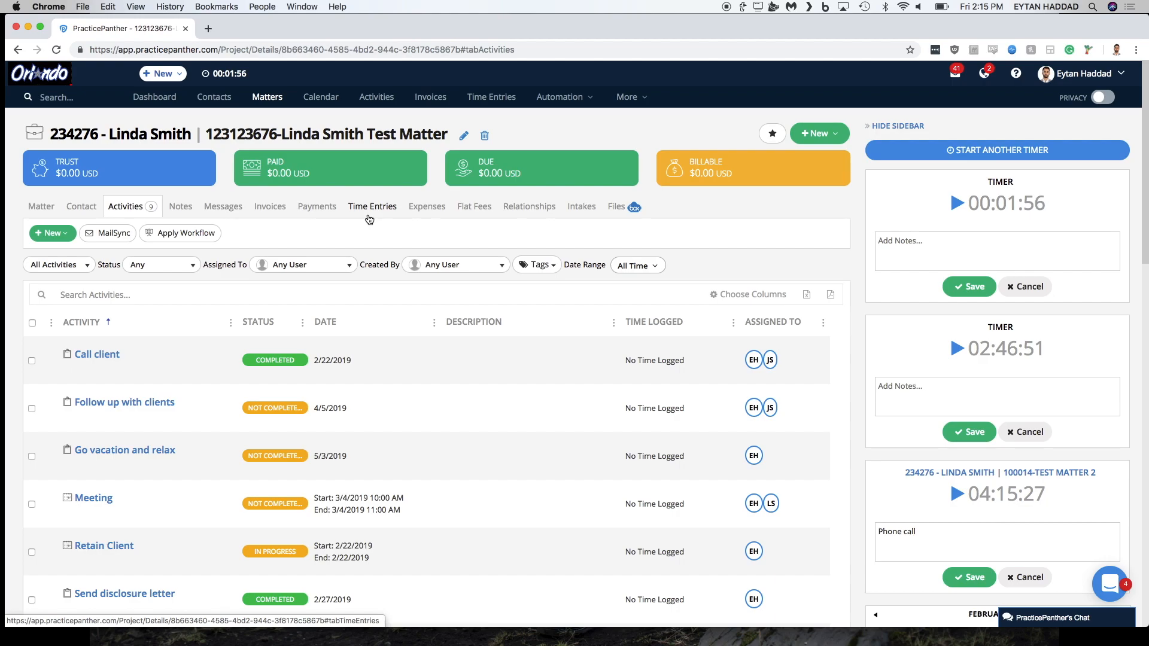
- Add a billable 0.4-hour 'Phone call' time entry to the test matter
{"action": "left_click", "coordinate": [820, 133]}
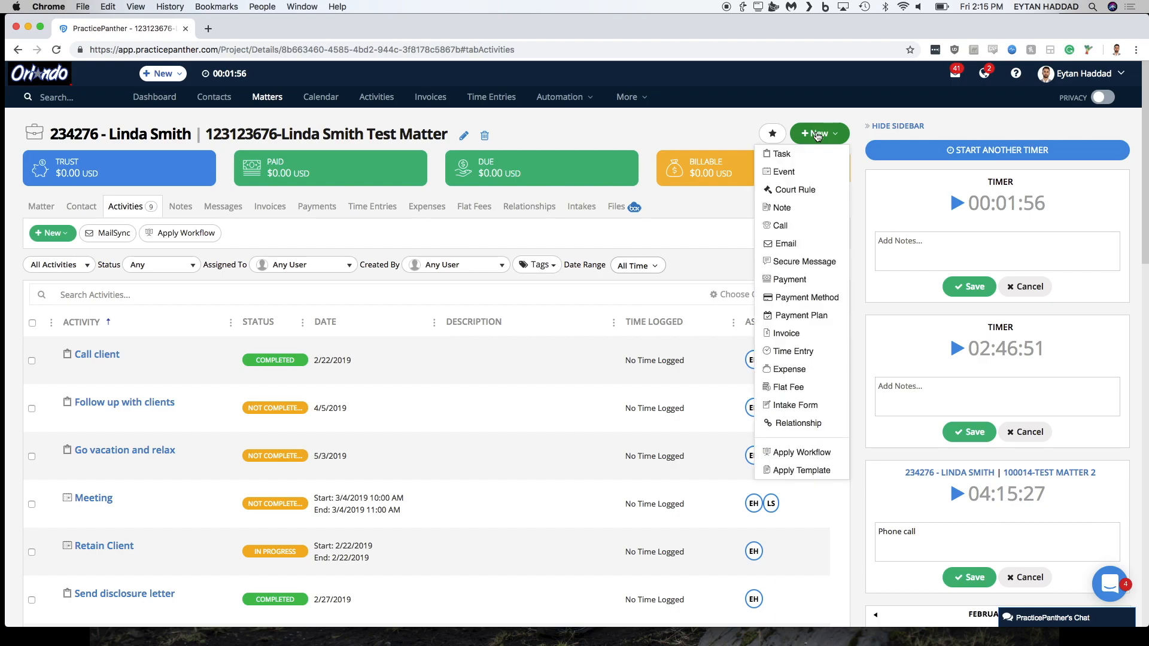
{"action": "left_click", "coordinate": [785, 353]}
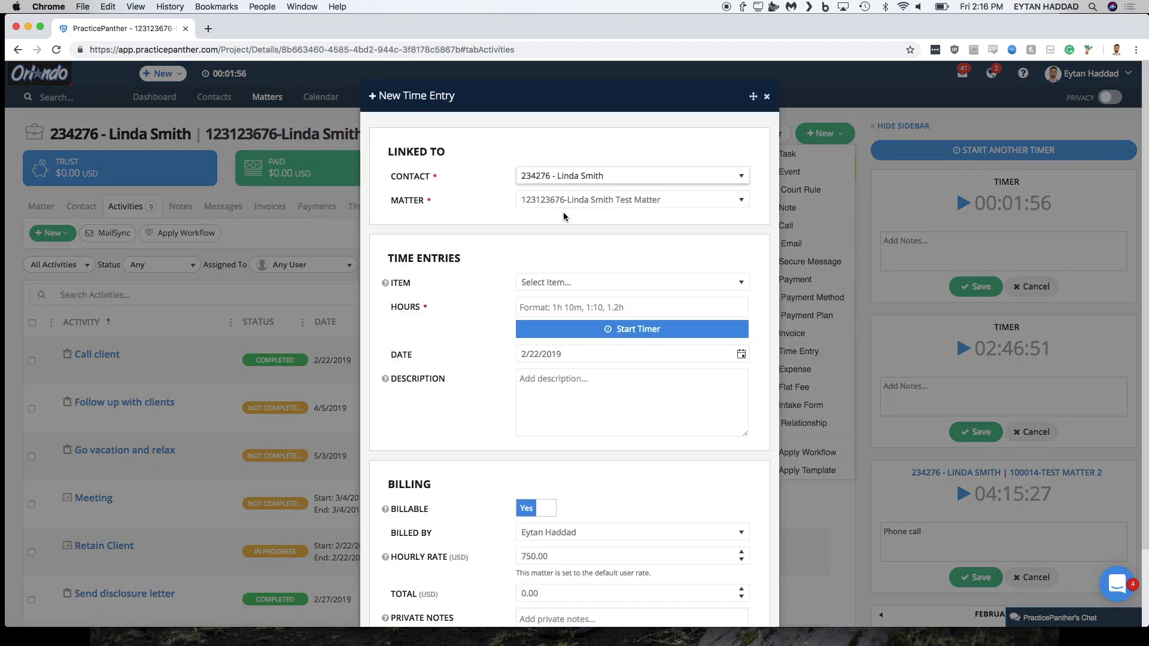
{"action": "left_click", "coordinate": [545, 307]}
{"action": "type", "text": ".4"}
{"action": "left_click", "coordinate": [544, 395]}
{"action": "type", "text": "Ph"}
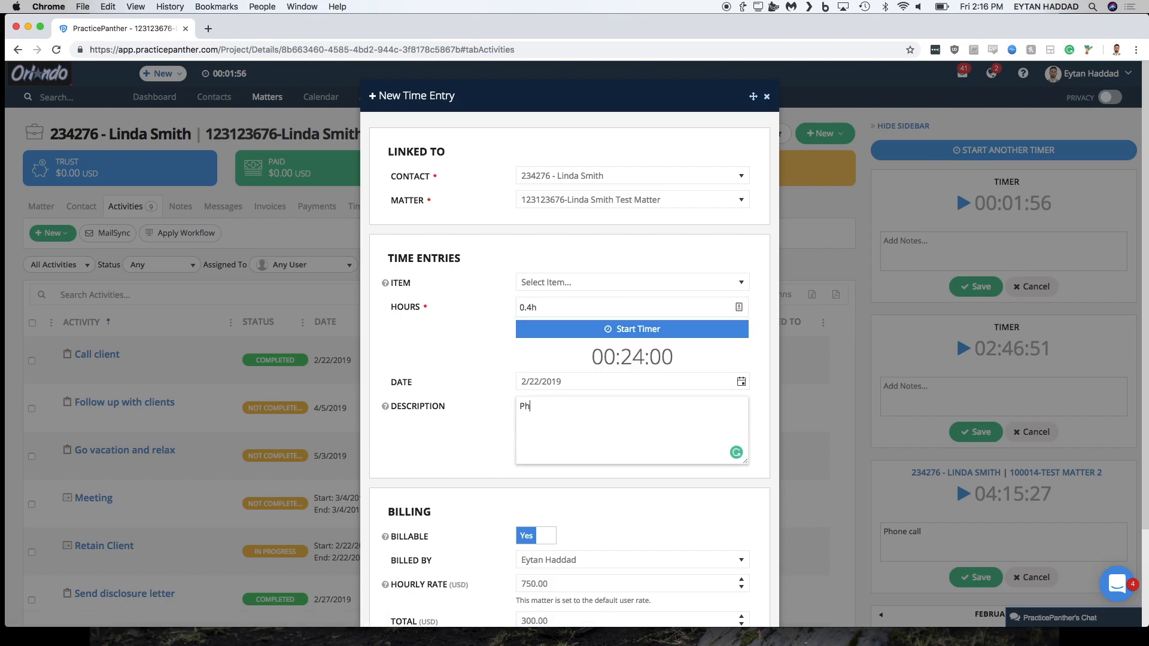
{"action": "type", "text": "one call"}
{"action": "scroll", "coordinate": [541, 532], "scroll_direction": "down", "scroll_amount": 2}
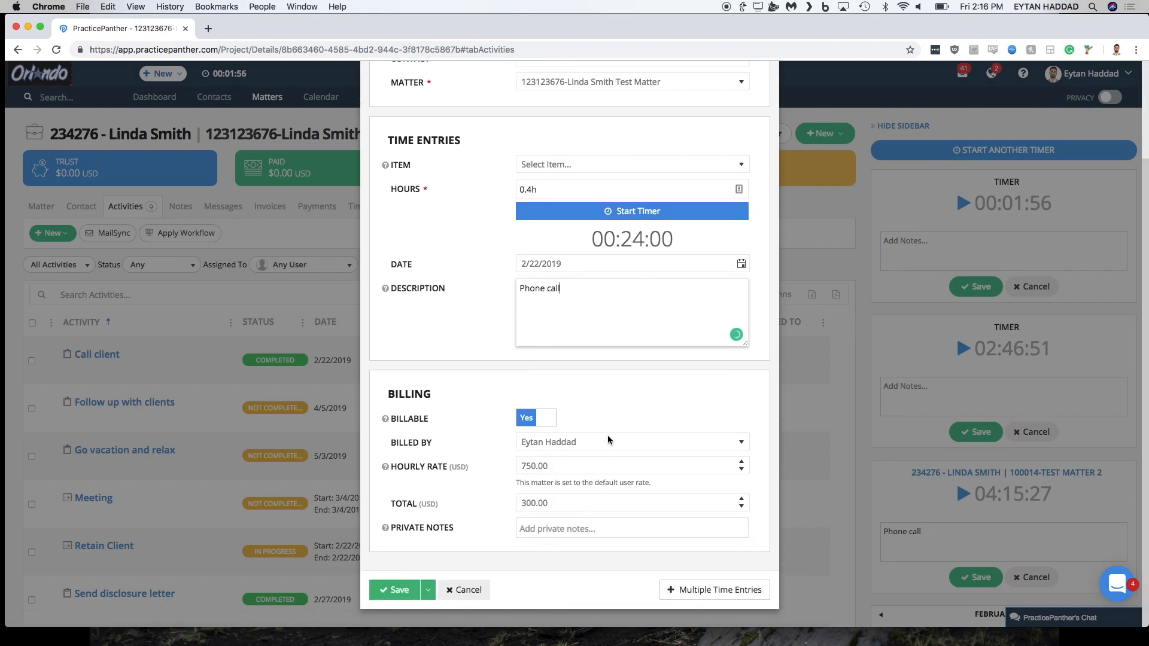
{"action": "left_click", "coordinate": [541, 532]}
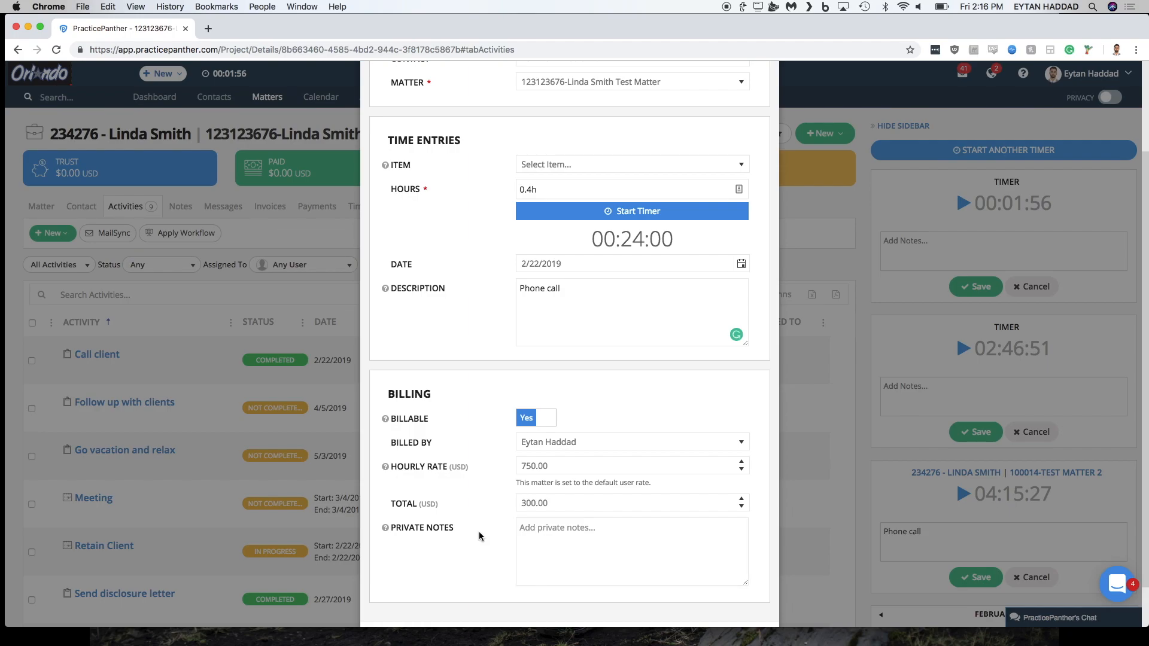
{"action": "scroll", "coordinate": [483, 540], "scroll_direction": "down", "scroll_amount": 1}
{"action": "left_click", "coordinate": [396, 615]}
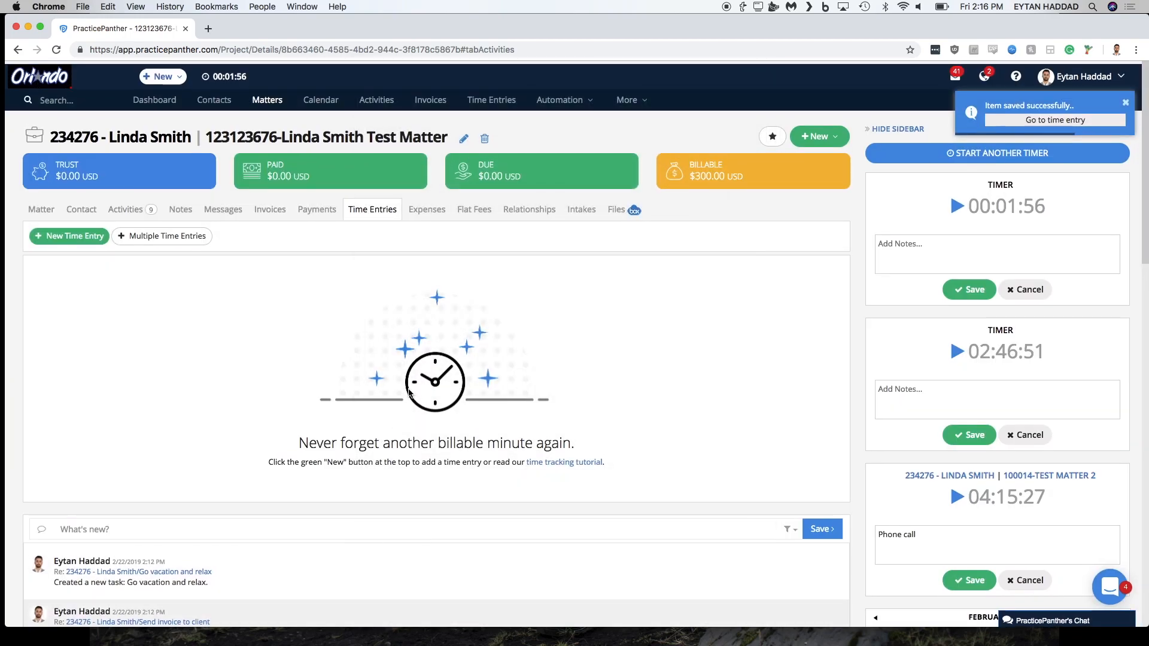
- Run another timer and save it as a 0.1-hour ($75.00) time entry on the test matter
{"action": "left_click", "coordinate": [944, 151]}
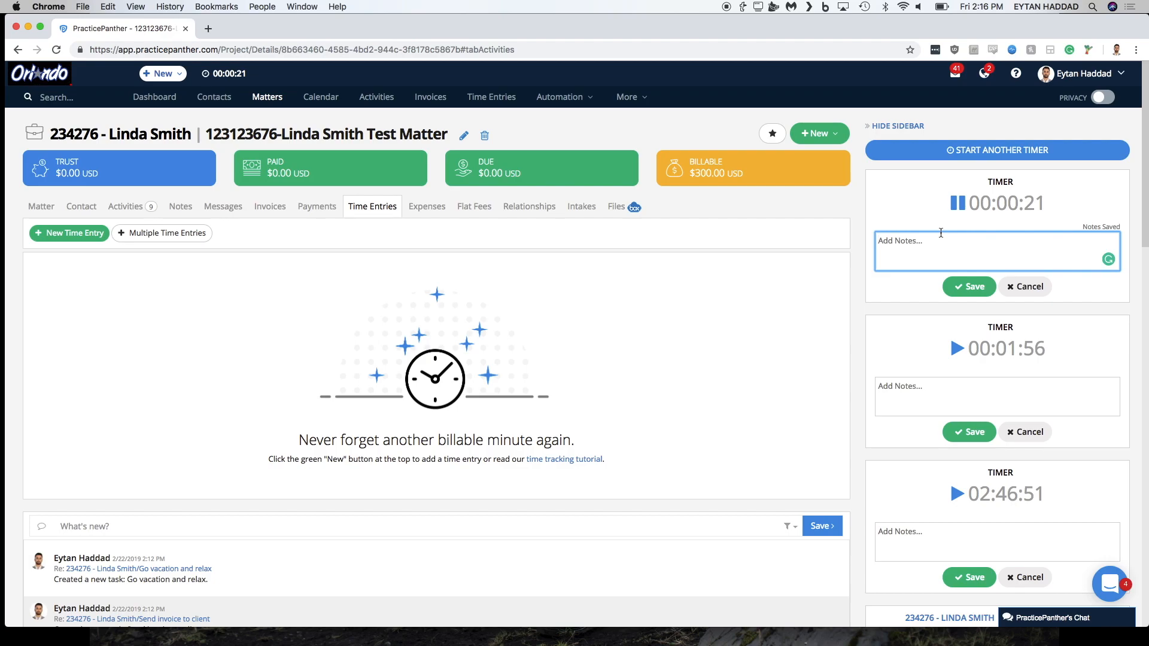
{"action": "left_click", "coordinate": [960, 285]}
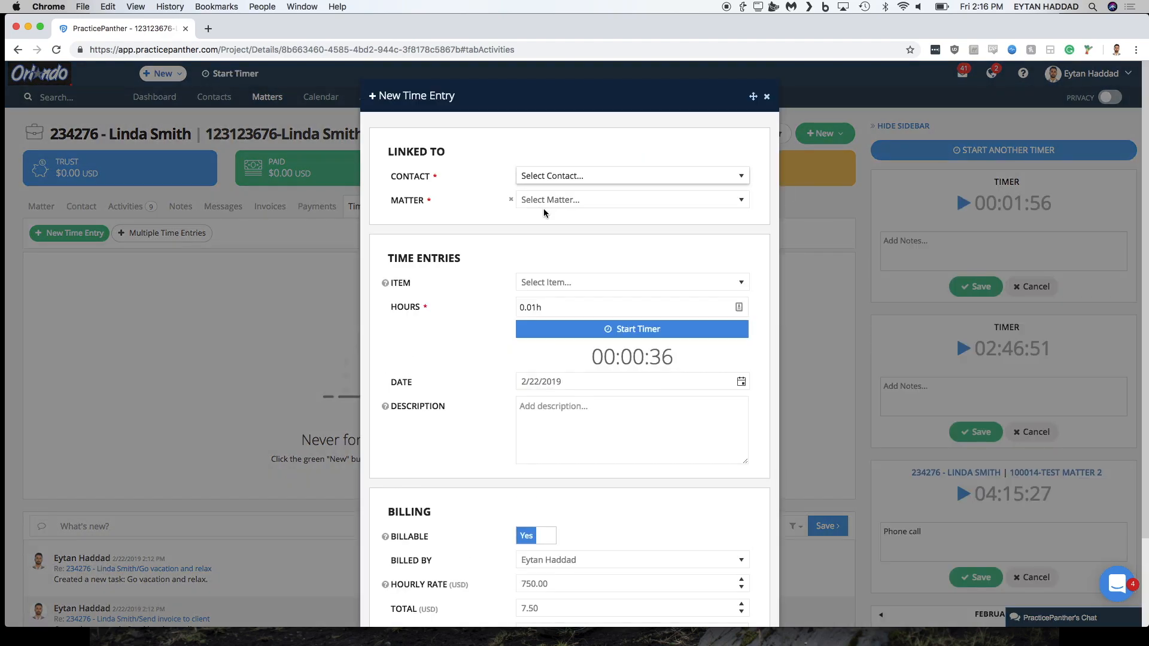
{"action": "left_click", "coordinate": [547, 201]}
{"action": "type", "text": "3676"}
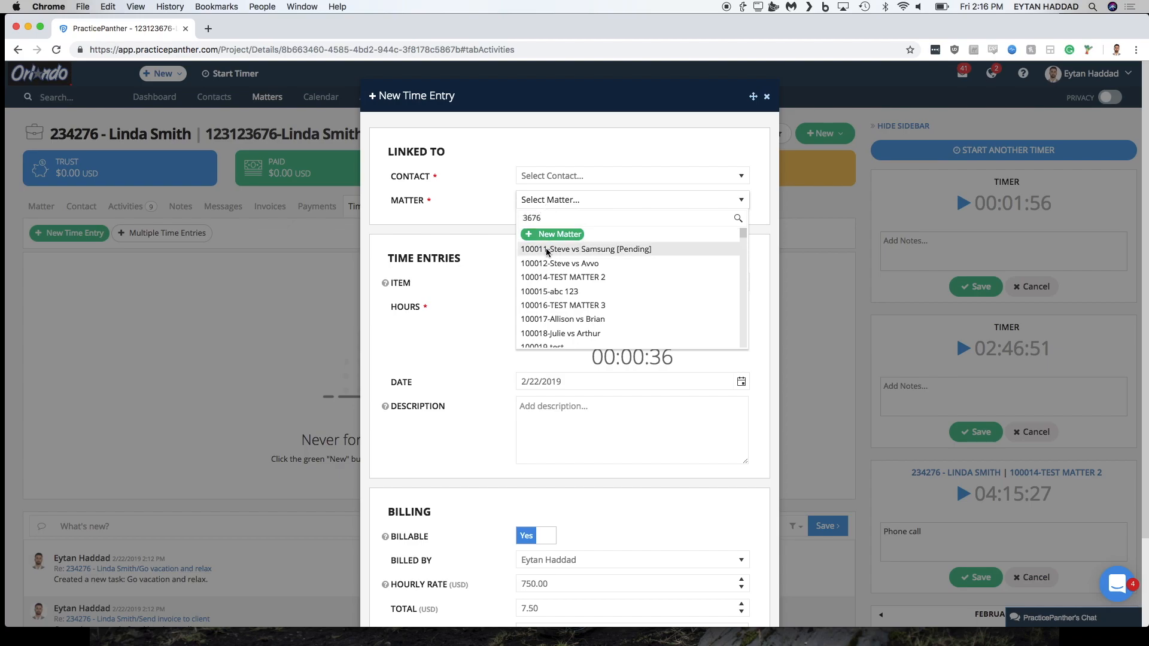
{"action": "left_click", "coordinate": [543, 251]}
{"action": "scroll", "coordinate": [458, 303], "scroll_direction": "down", "scroll_amount": 2}
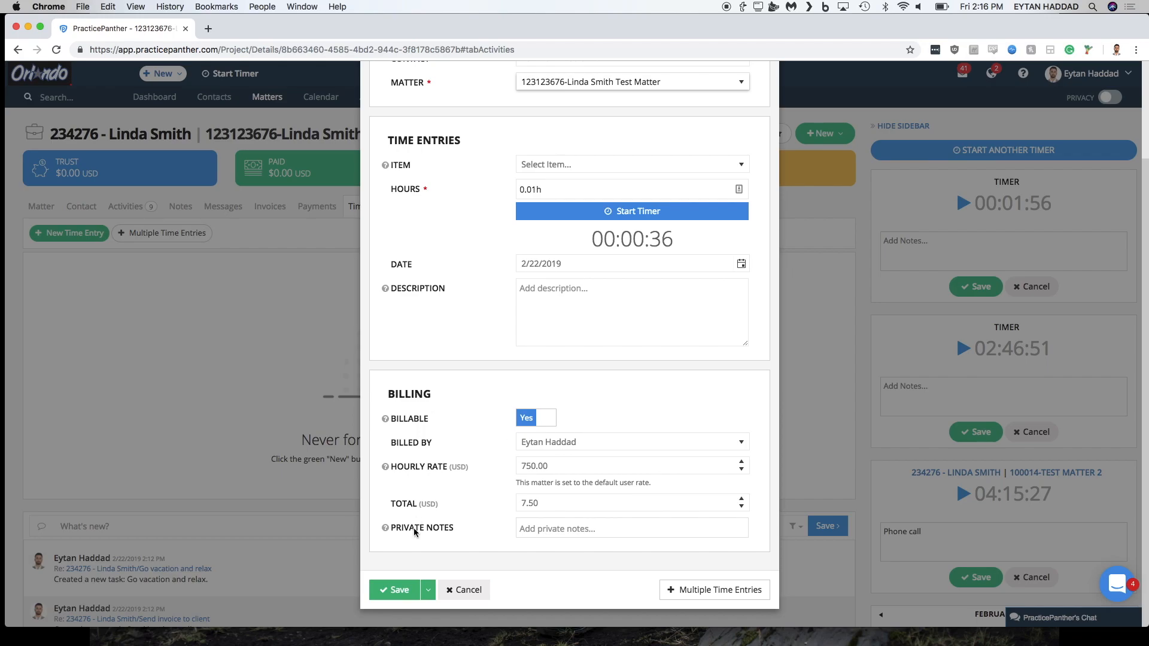
{"action": "left_click", "coordinate": [392, 592]}
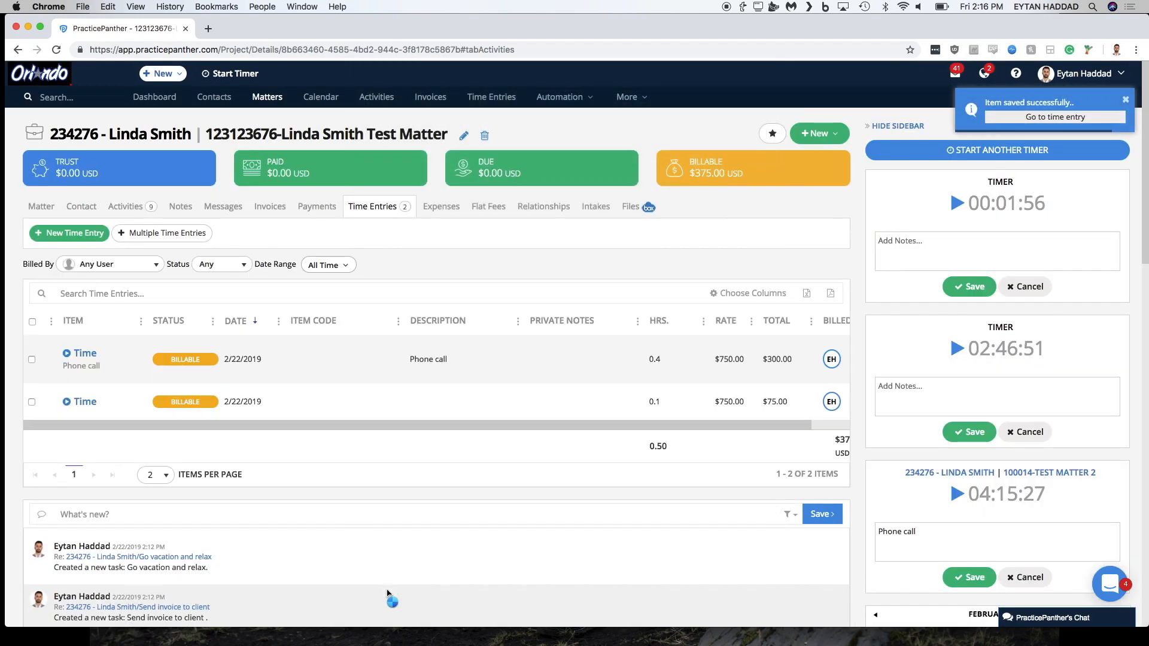
- Start a new matter expense, cancel it unsaved, and view the empty Relationships section
{"action": "left_click", "coordinate": [435, 206]}
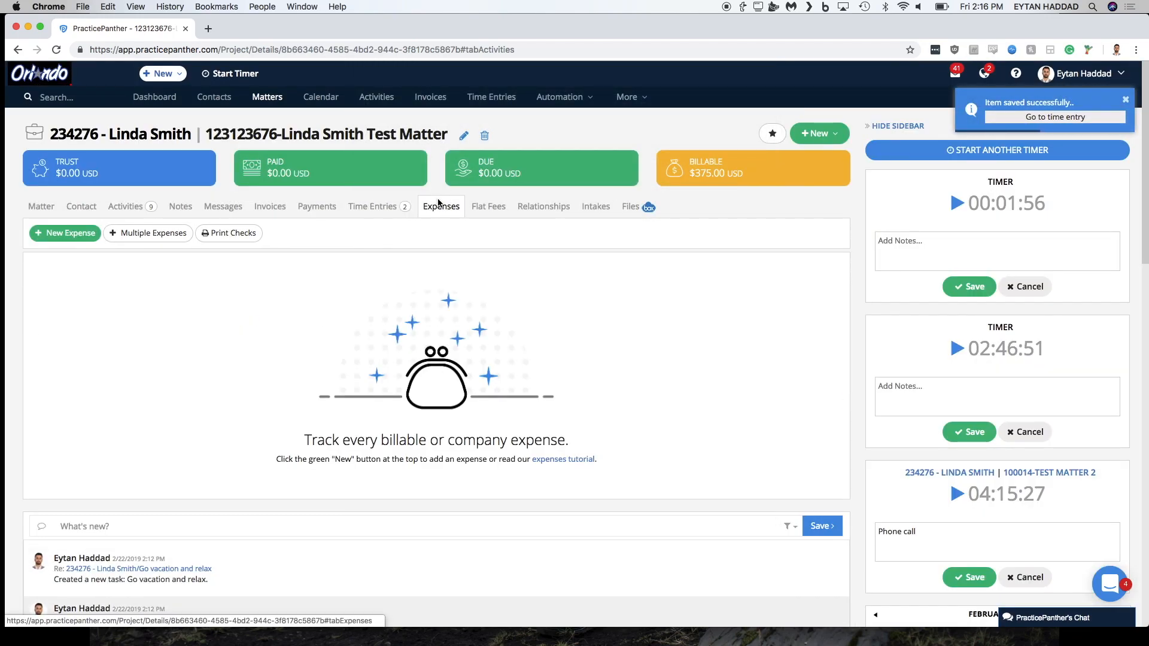
{"action": "left_click", "coordinate": [78, 236]}
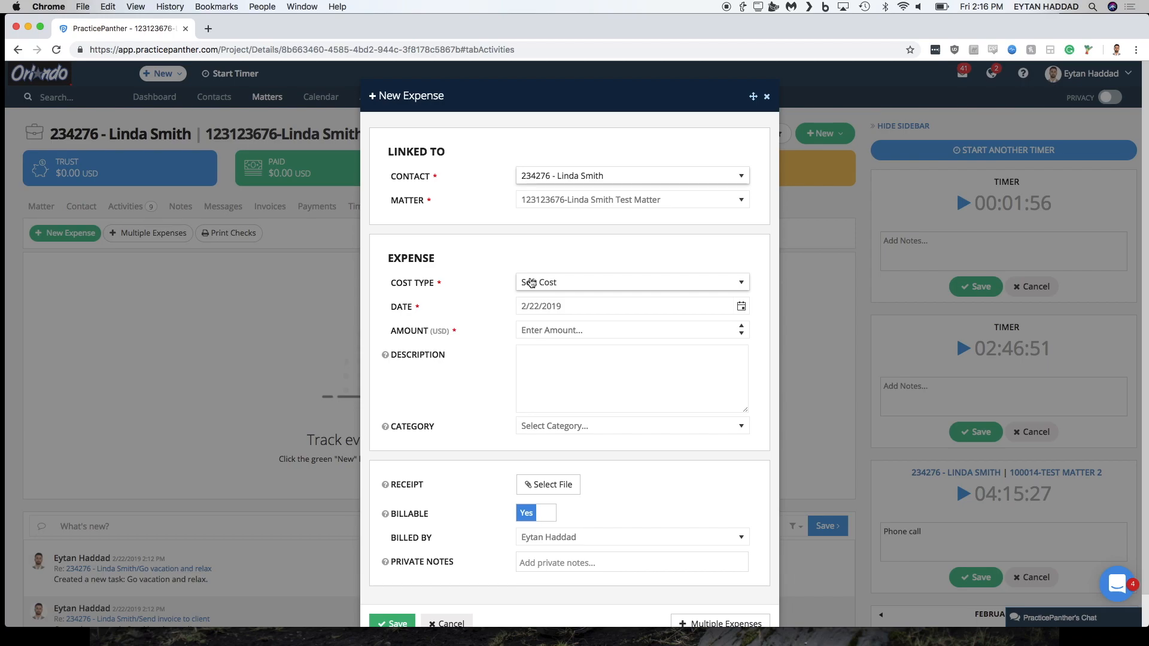
{"action": "scroll", "coordinate": [532, 283], "scroll_direction": "down", "scroll_amount": 2}
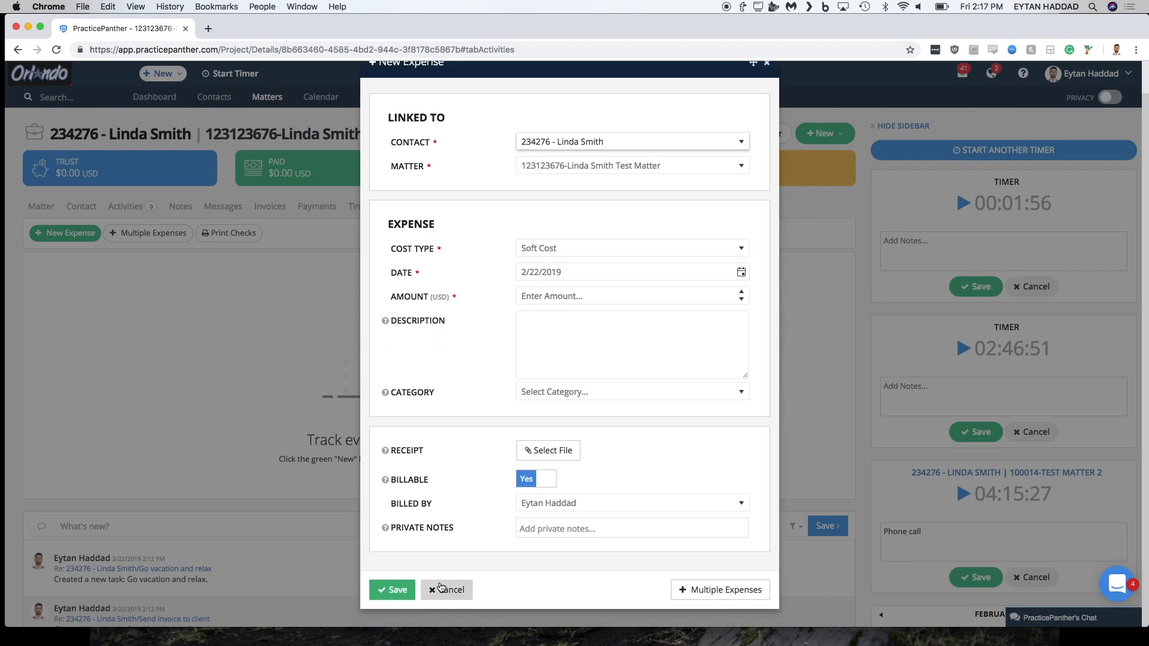
{"action": "left_click", "coordinate": [443, 589]}
{"action": "left_click", "coordinate": [520, 207]}
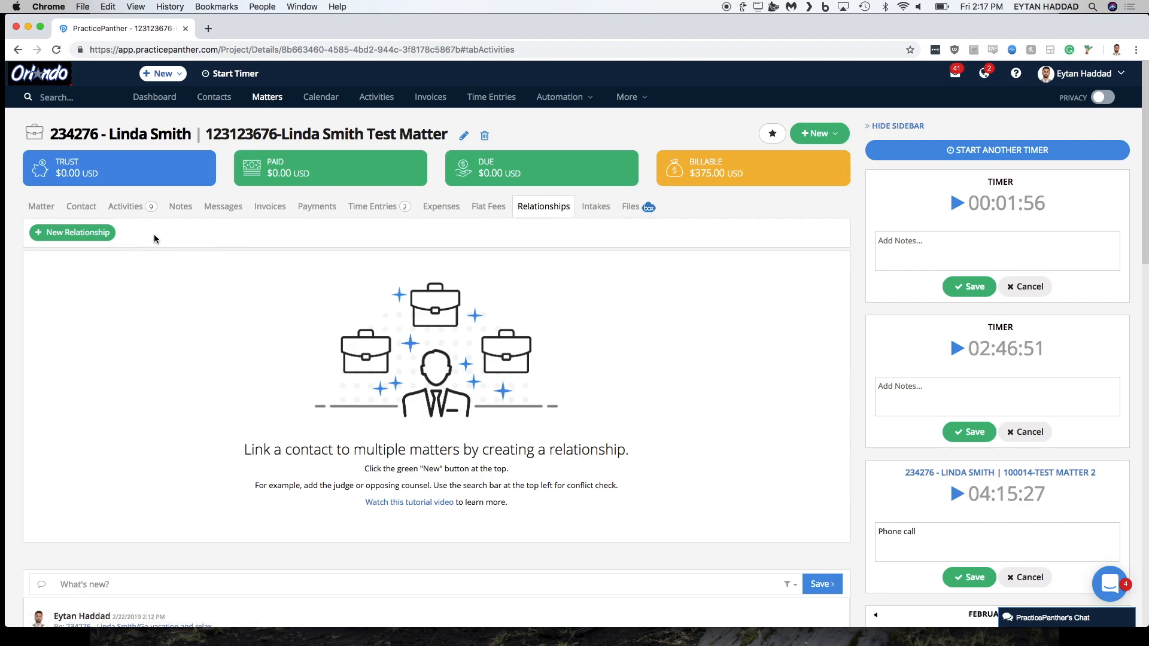
- Link a contact to the matter as a Witness, then type the contact's surname into search
{"action": "left_click", "coordinate": [72, 232]}
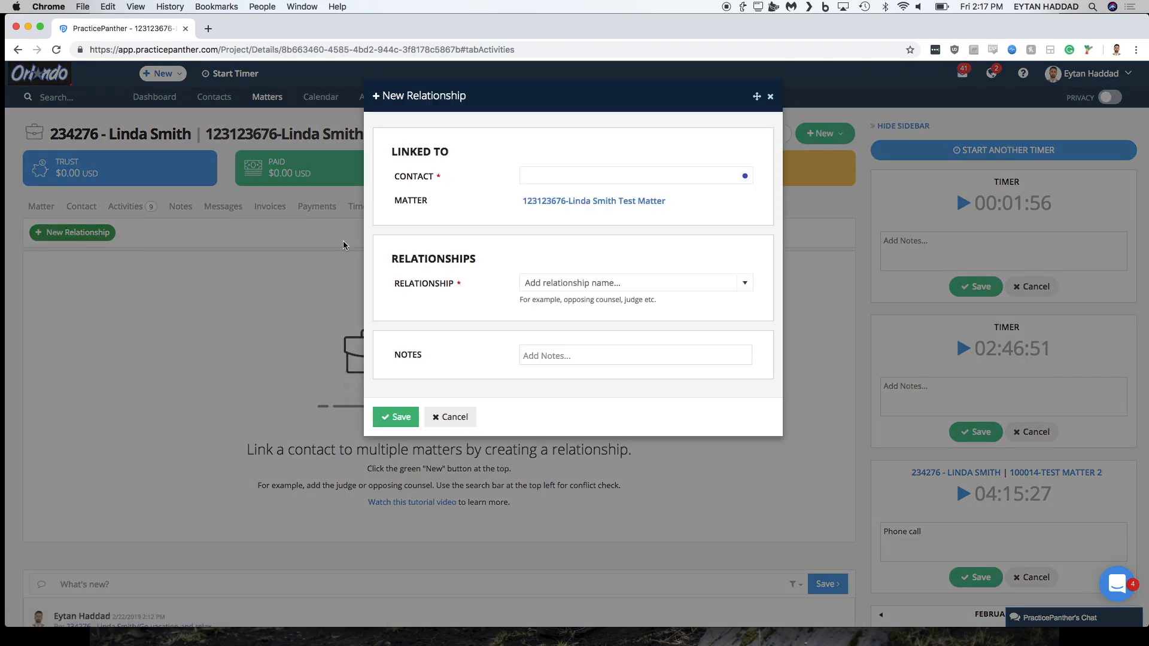
{"action": "left_click", "coordinate": [589, 175]}
{"action": "scroll", "coordinate": [566, 255], "scroll_direction": "down", "scroll_amount": 15}
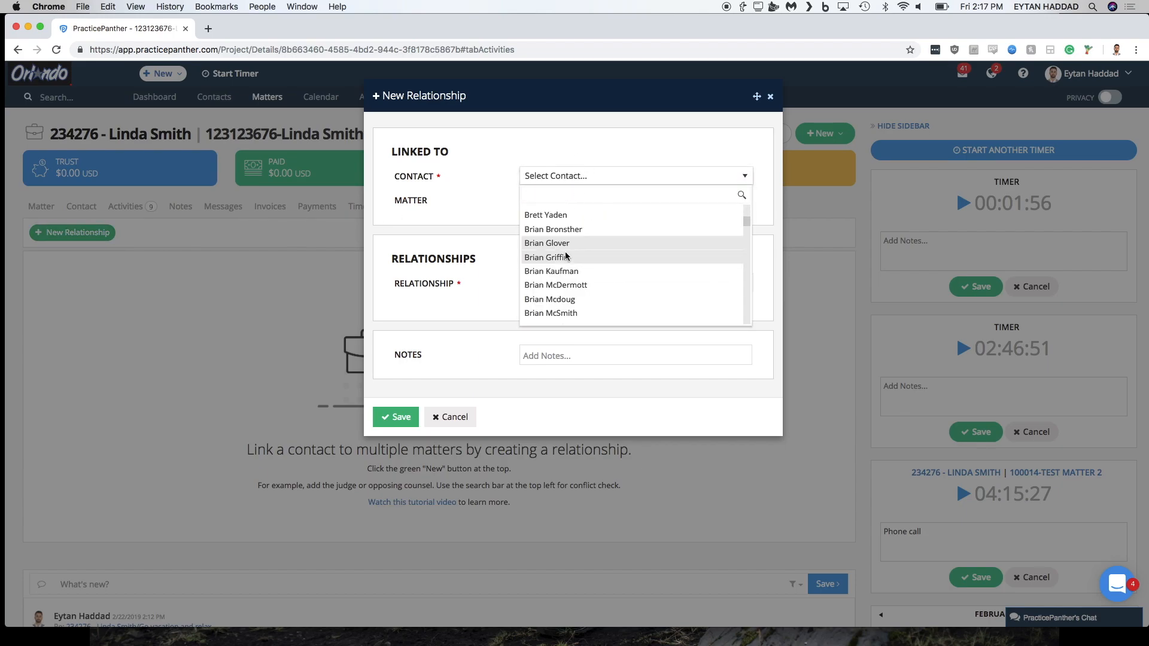
{"action": "left_click", "coordinate": [566, 258]}
{"action": "left_click", "coordinate": [562, 280]}
{"action": "type", "text": "Witness"}
{"action": "left_click", "coordinate": [478, 239]}
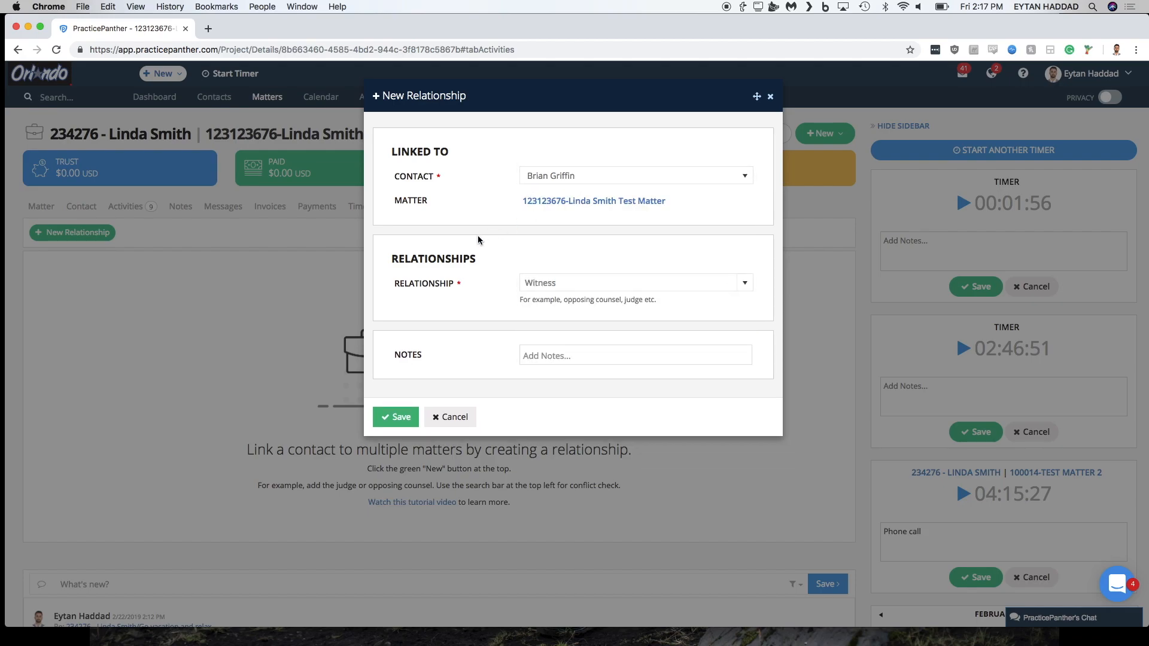
{"action": "left_click", "coordinate": [395, 417]}
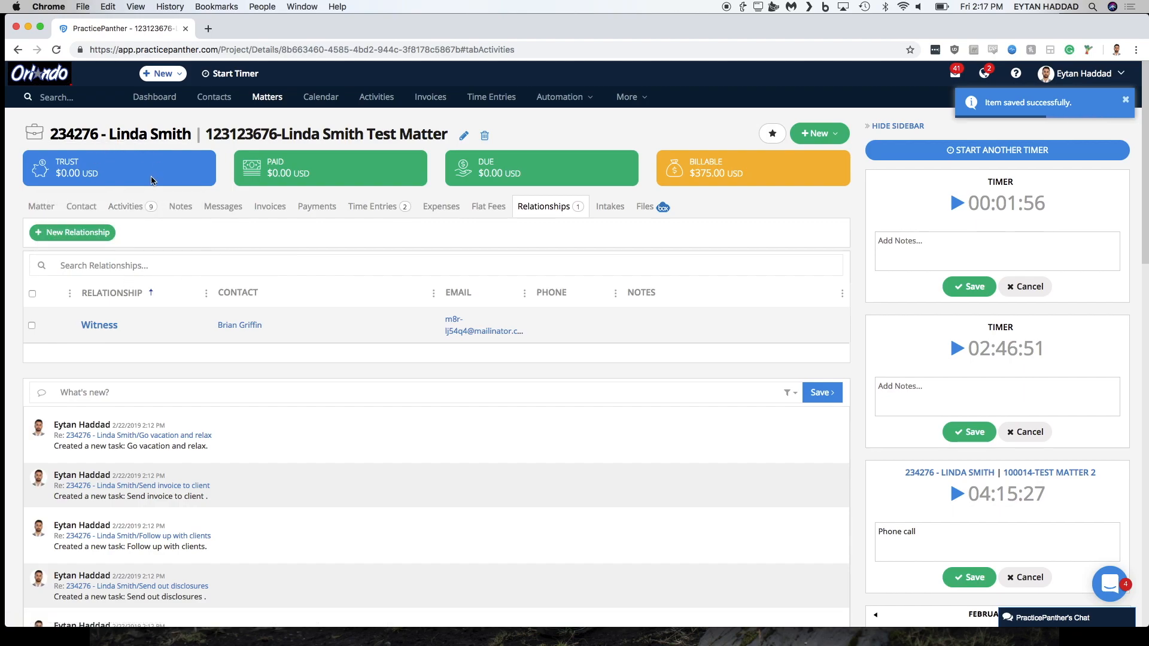
{"action": "type", "text": "griffin"}
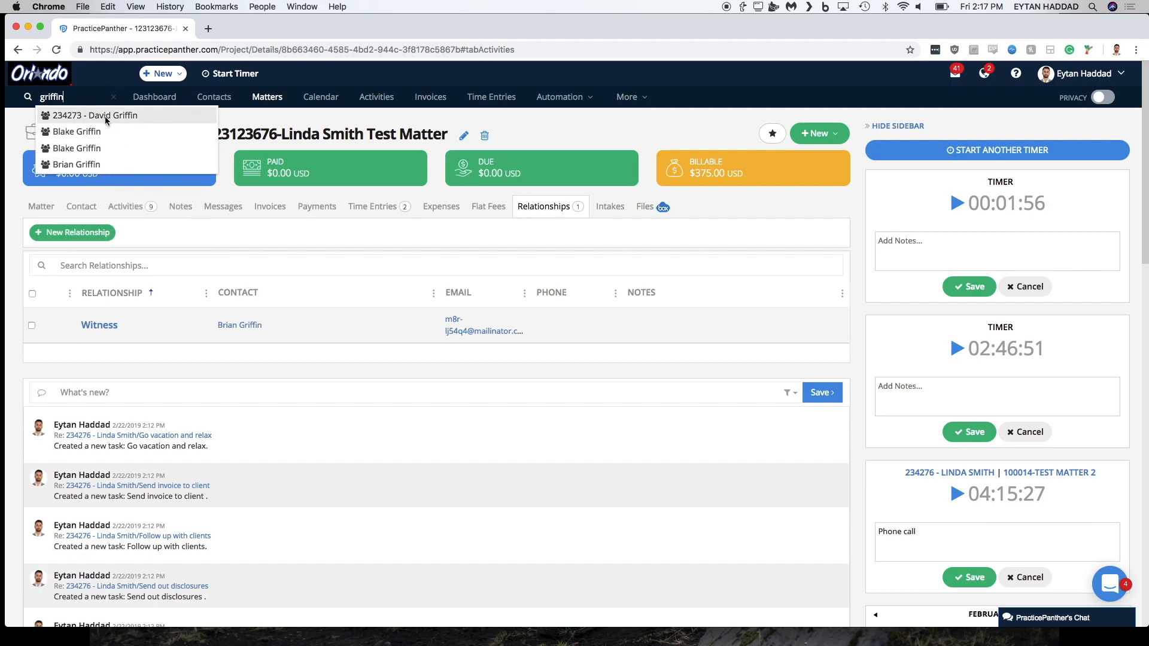
- Find the contact, confirm their Witness link to the matter, and return to the test matter
{"action": "left_click", "coordinate": [113, 150]}
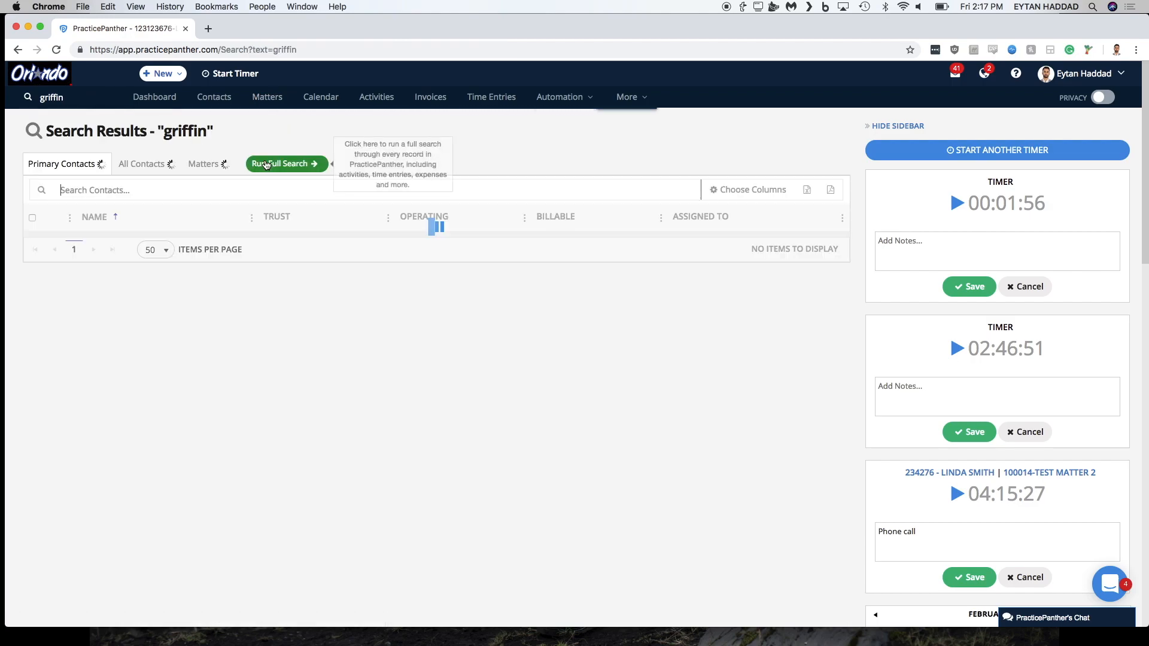
{"action": "left_click", "coordinate": [109, 405]}
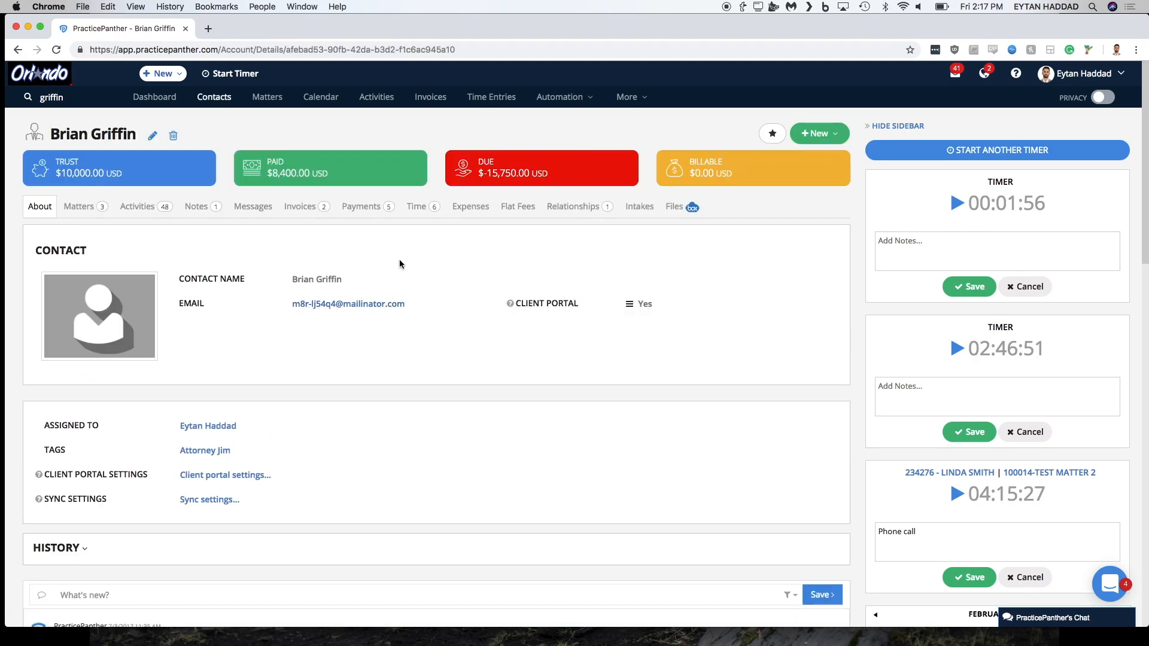
{"action": "left_click", "coordinate": [572, 213]}
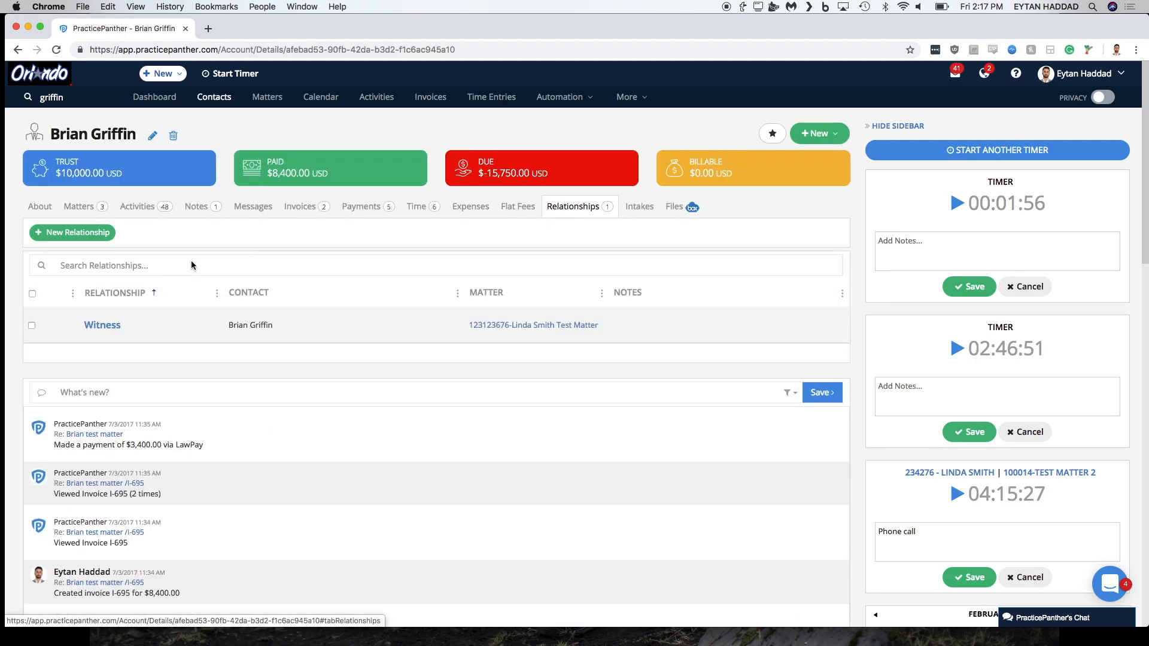
{"action": "left_click", "coordinate": [504, 325]}
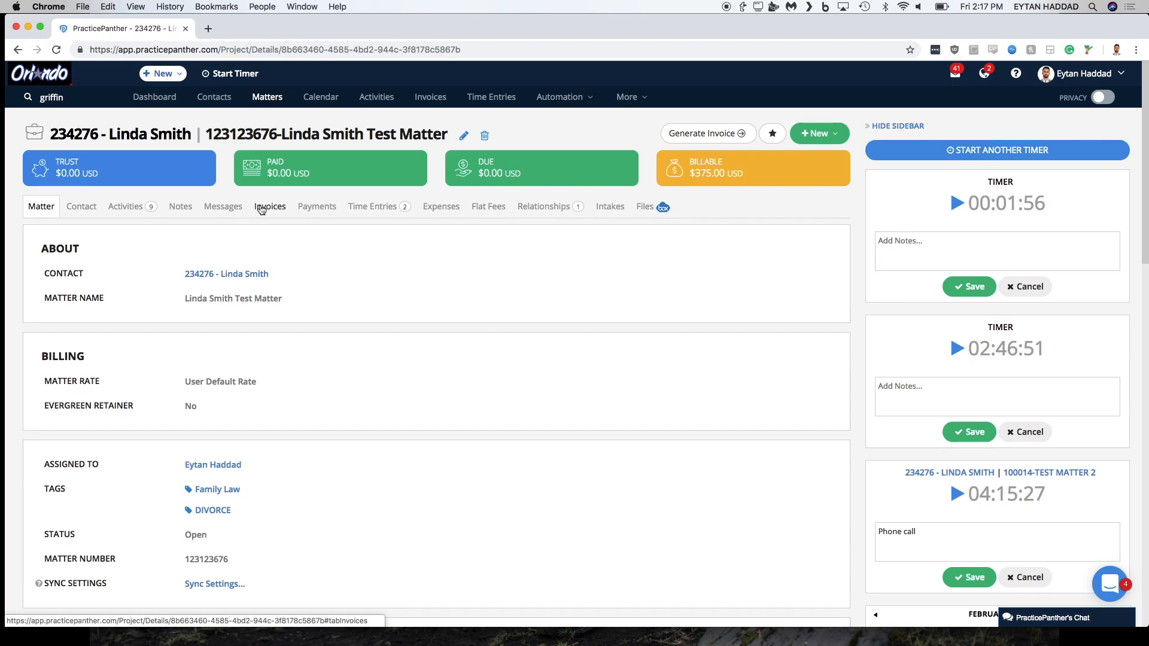
- Filter the matter's activities to Completed: Call client, Send disclosure letter, Send Intake
{"action": "left_click", "coordinate": [126, 206]}
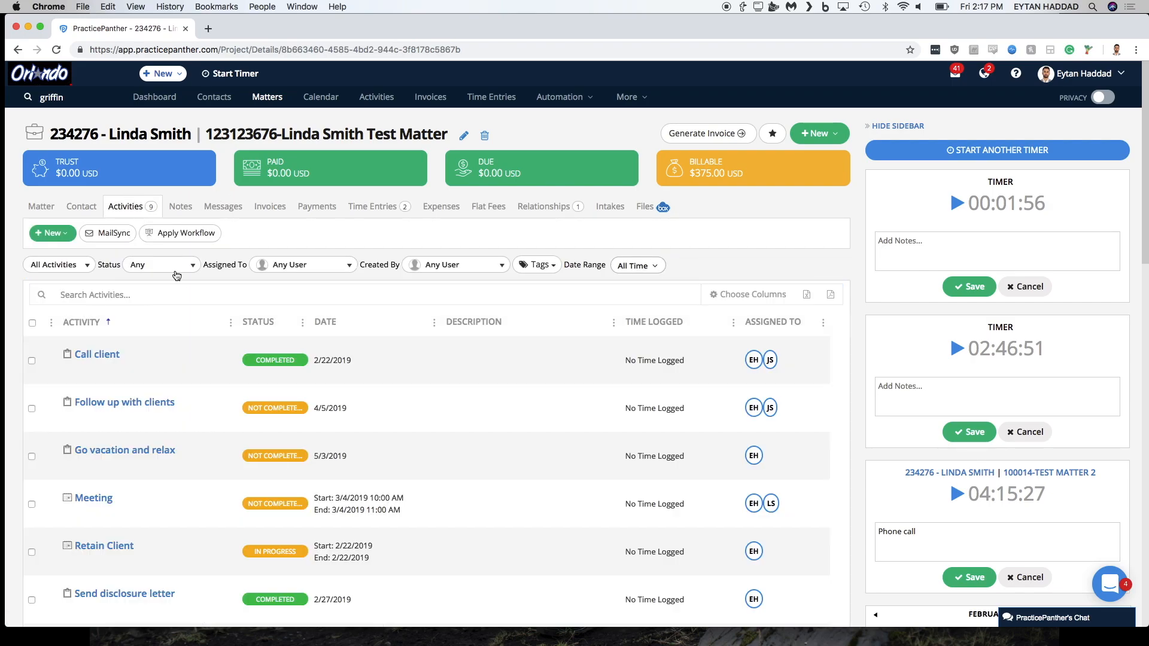
{"action": "scroll", "coordinate": [342, 336], "scroll_direction": "down", "scroll_amount": 3}
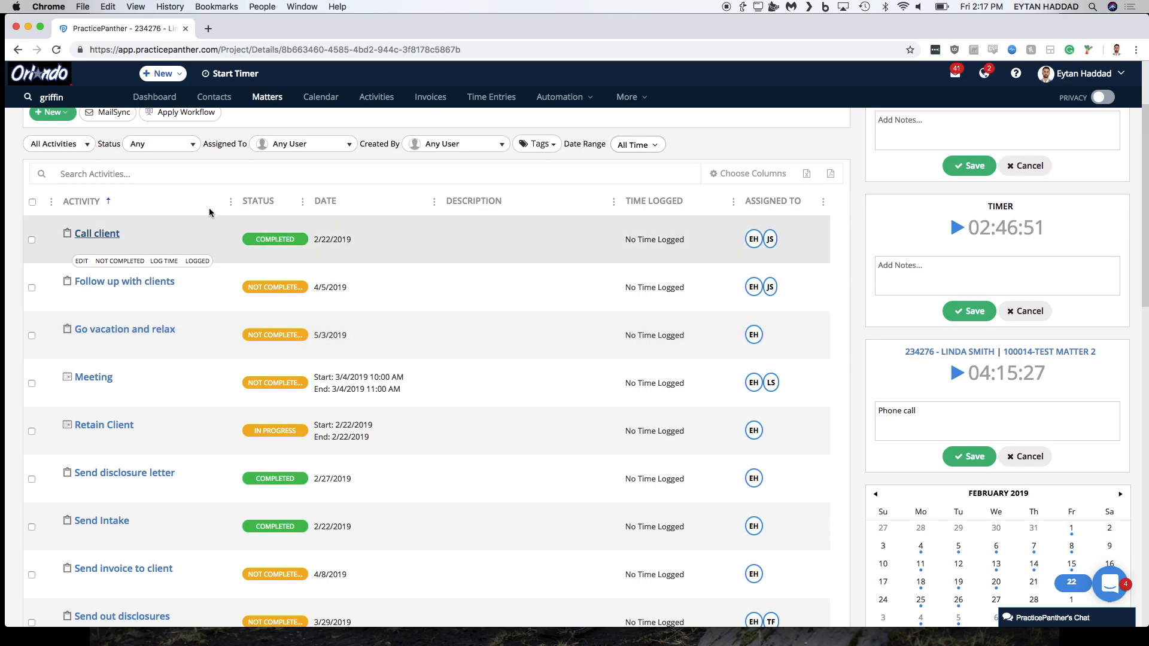
{"action": "left_click", "coordinate": [171, 147]}
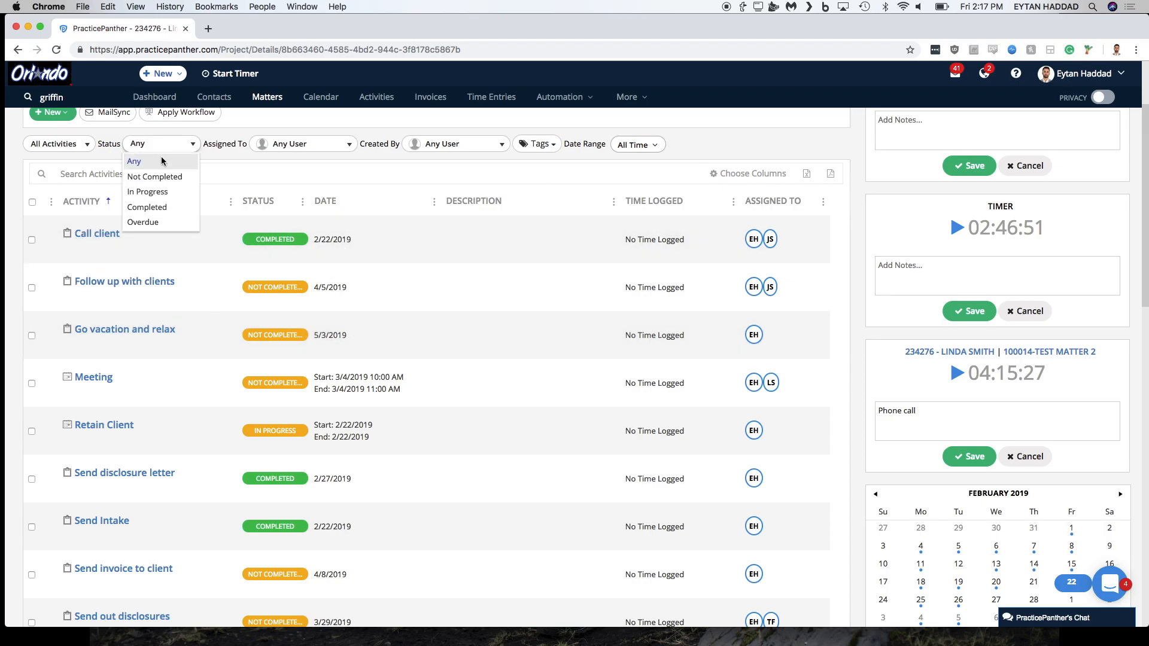
{"action": "left_click", "coordinate": [149, 205]}
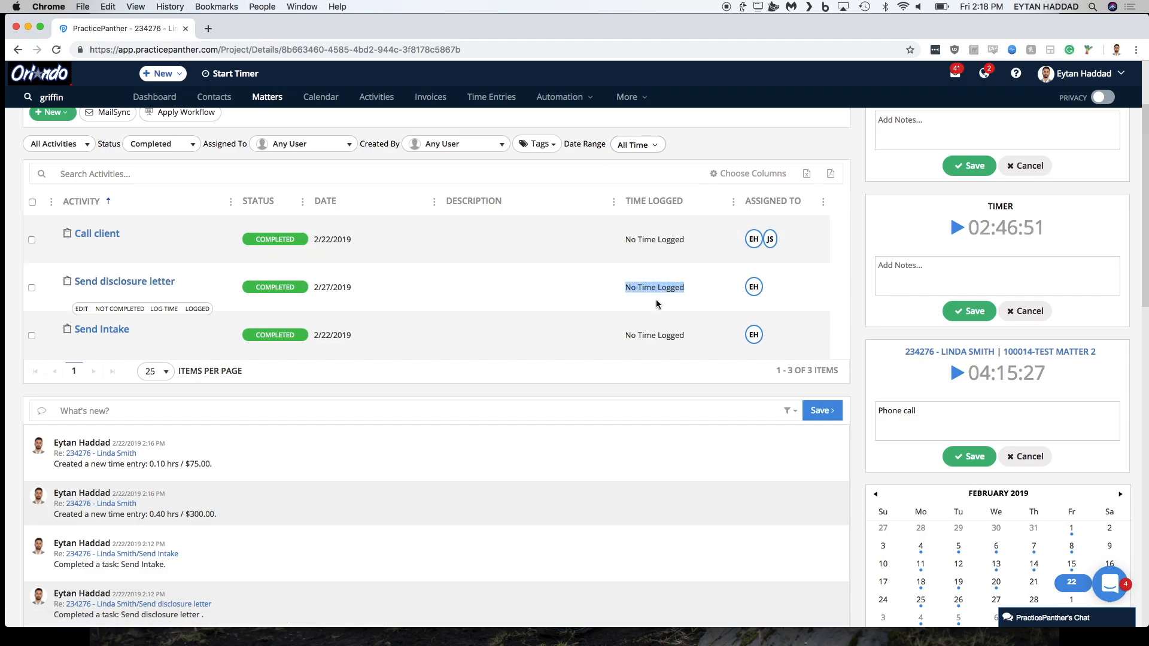
- Log 0.4 hours against the Send disclosure letter task
{"action": "left_click", "coordinate": [164, 309]}
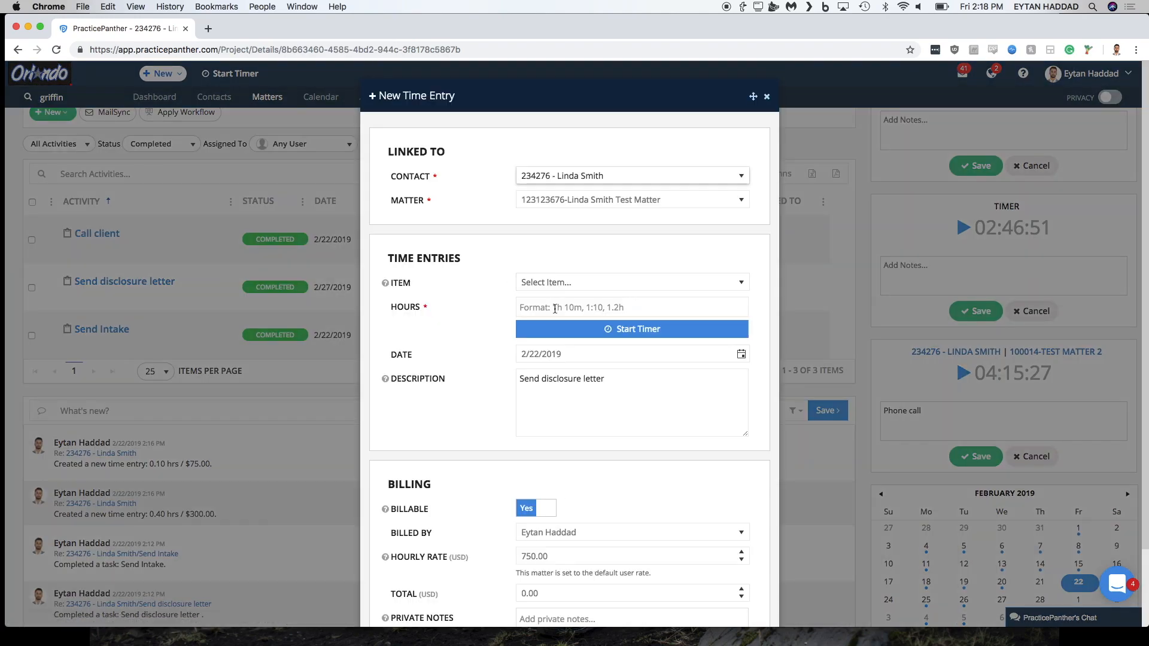
{"action": "left_click", "coordinate": [551, 307]}
{"action": "type", "text": ".4"}
{"action": "scroll", "coordinate": [393, 378], "scroll_direction": "down", "scroll_amount": 4}
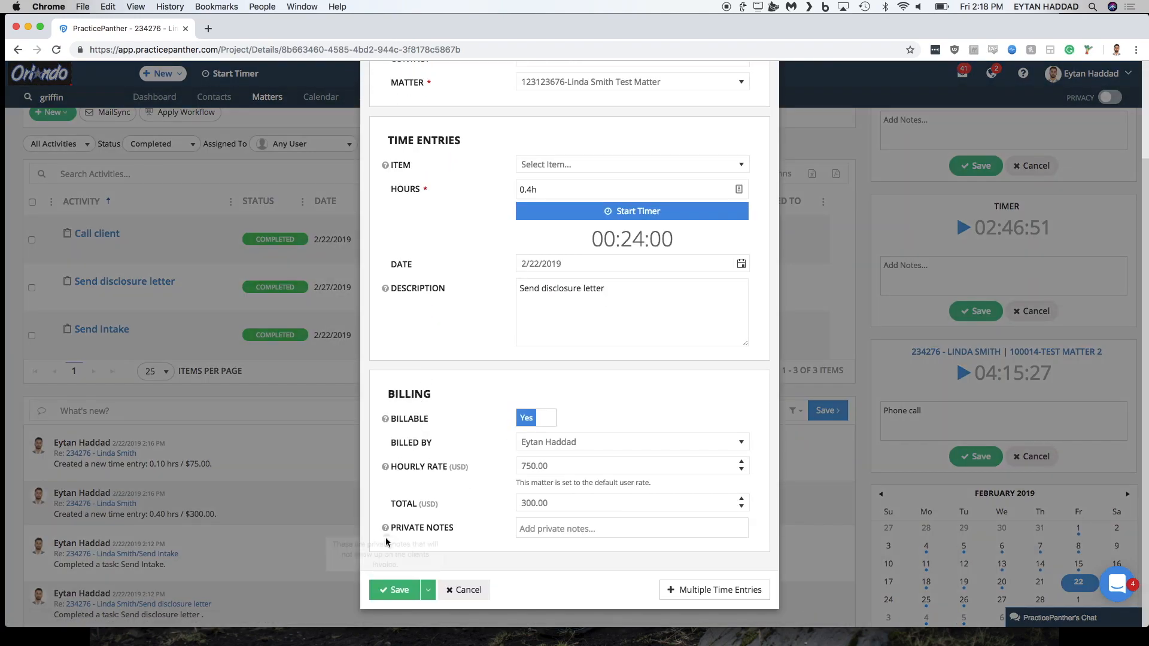
{"action": "left_click", "coordinate": [395, 588]}
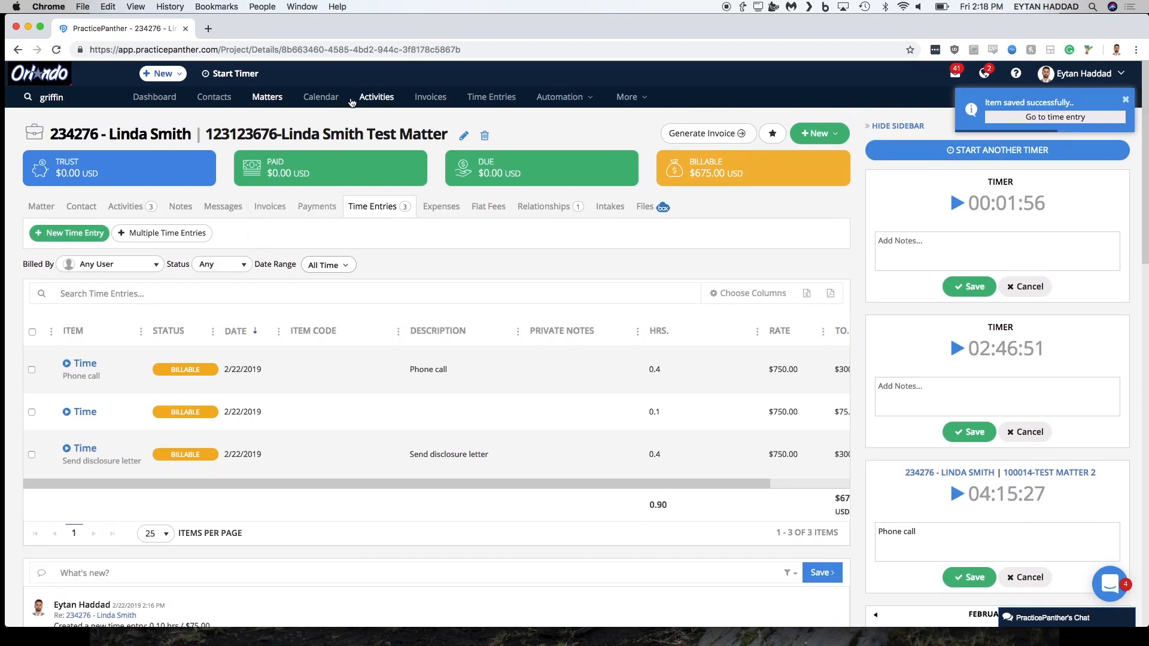
- Filter firm-wide activities to Completed, assigned to yourself, over the Last 7 Days
{"action": "left_click", "coordinate": [371, 98]}
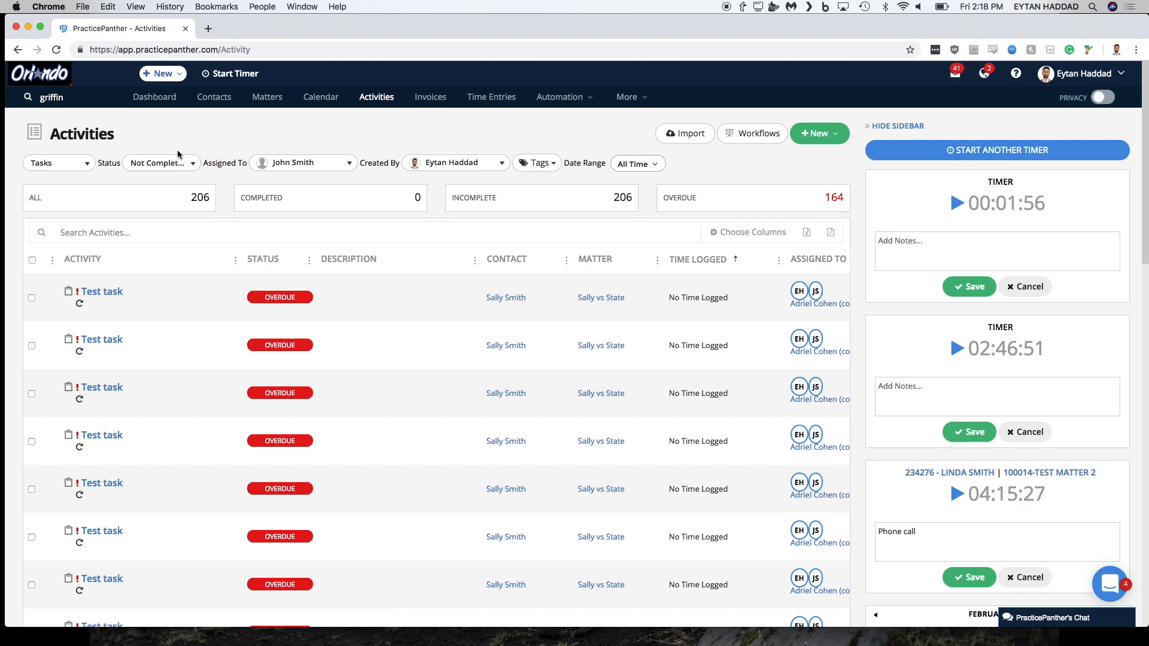
{"action": "left_click", "coordinate": [137, 163]}
{"action": "left_click", "coordinate": [146, 224]}
{"action": "left_click", "coordinate": [300, 162]}
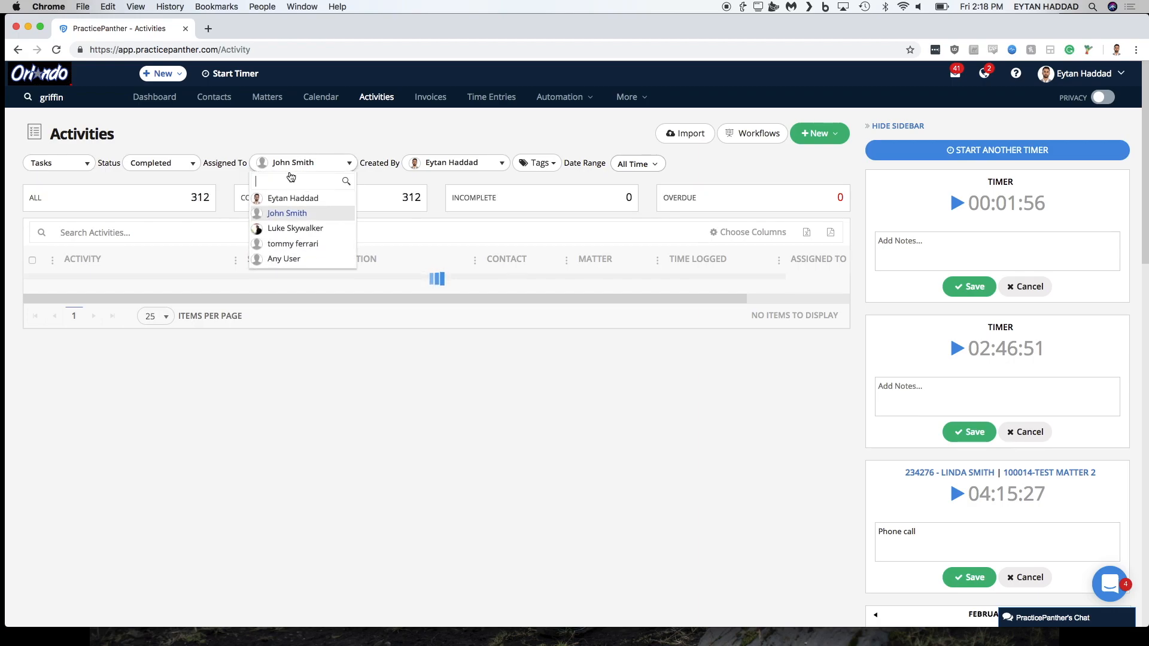
{"action": "left_click", "coordinate": [278, 198]}
{"action": "left_click", "coordinate": [637, 164]}
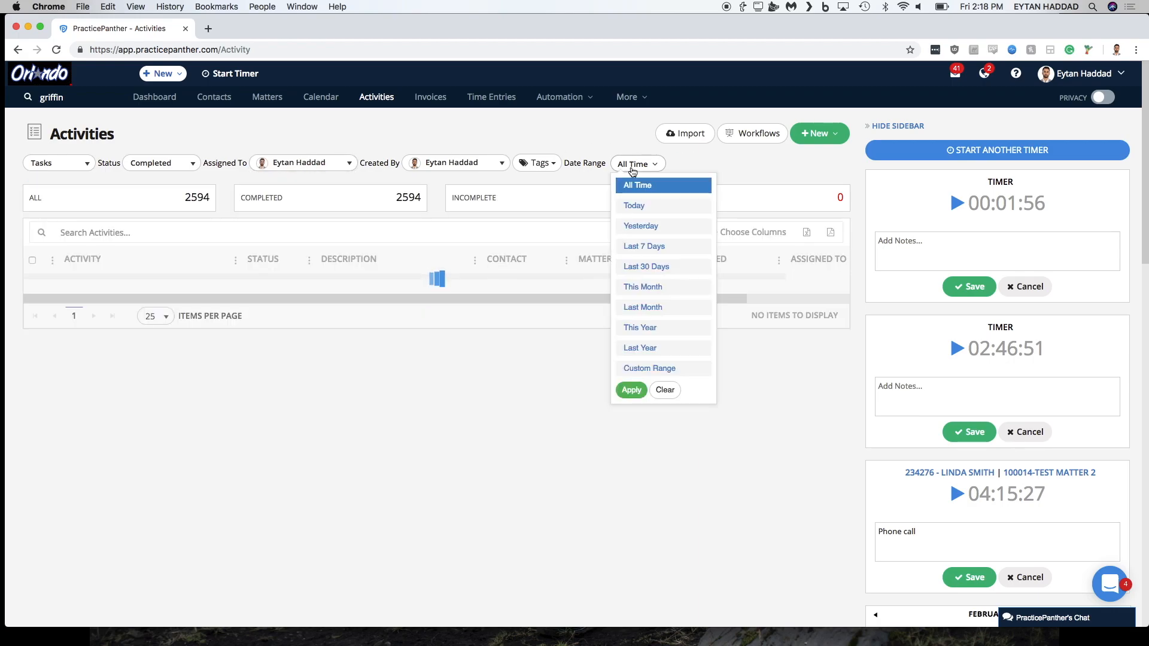
{"action": "left_click", "coordinate": [652, 247]}
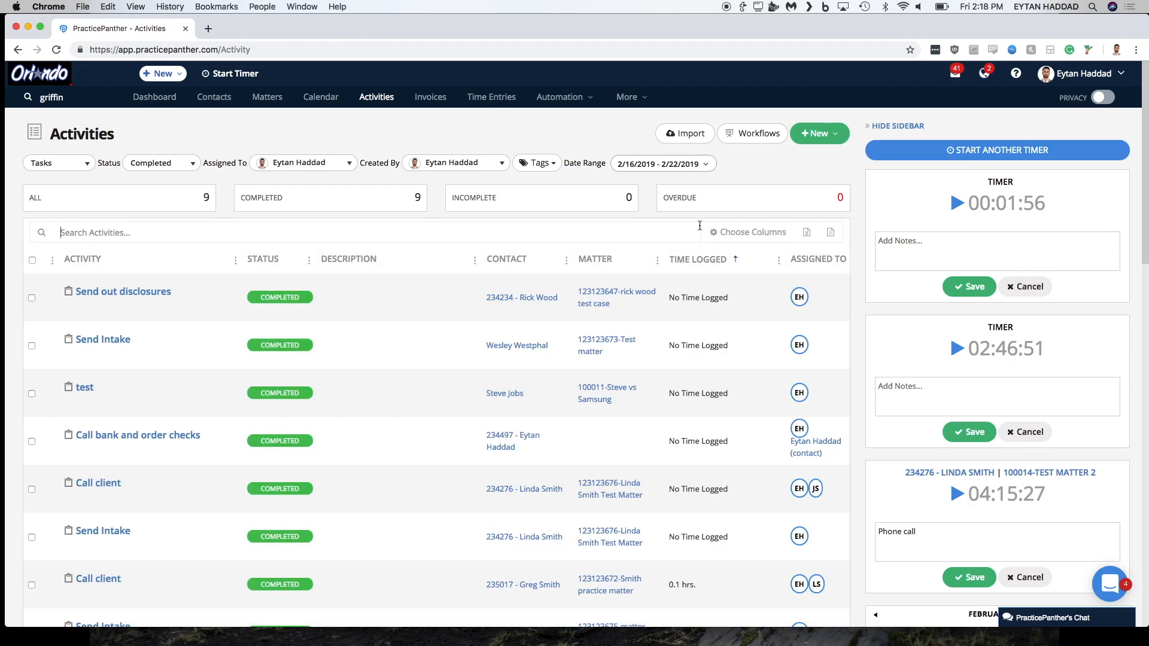
{"action": "scroll", "coordinate": [714, 256], "scroll_direction": "down", "scroll_amount": 2}
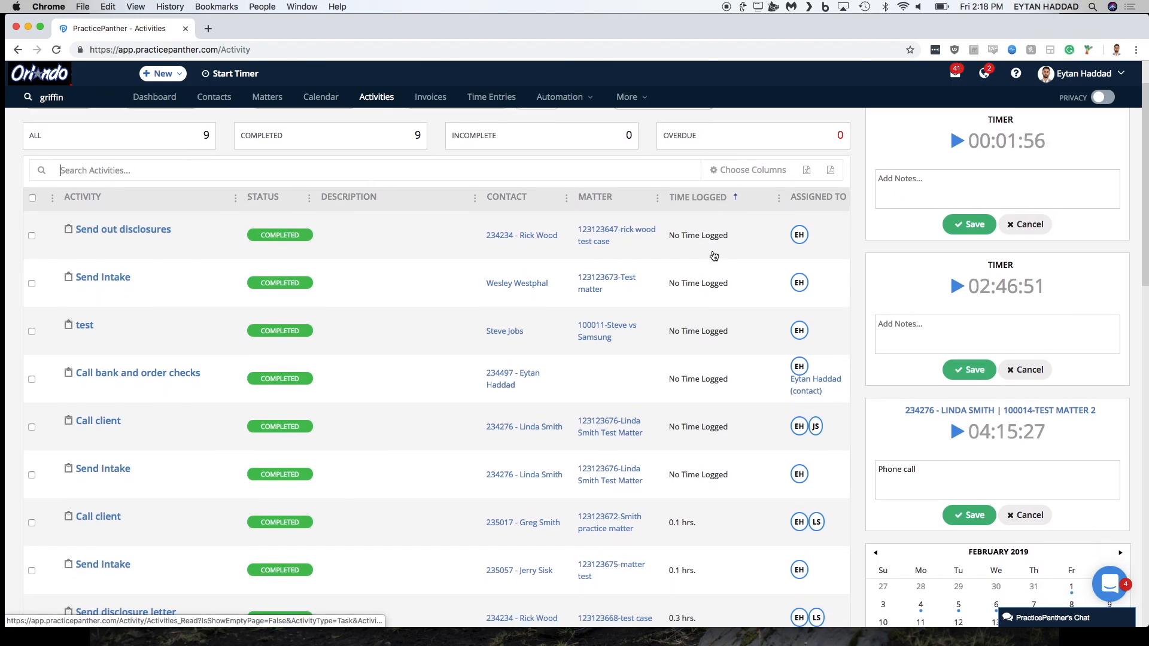
{"action": "scroll", "coordinate": [714, 256], "scroll_direction": "down", "scroll_amount": 2}
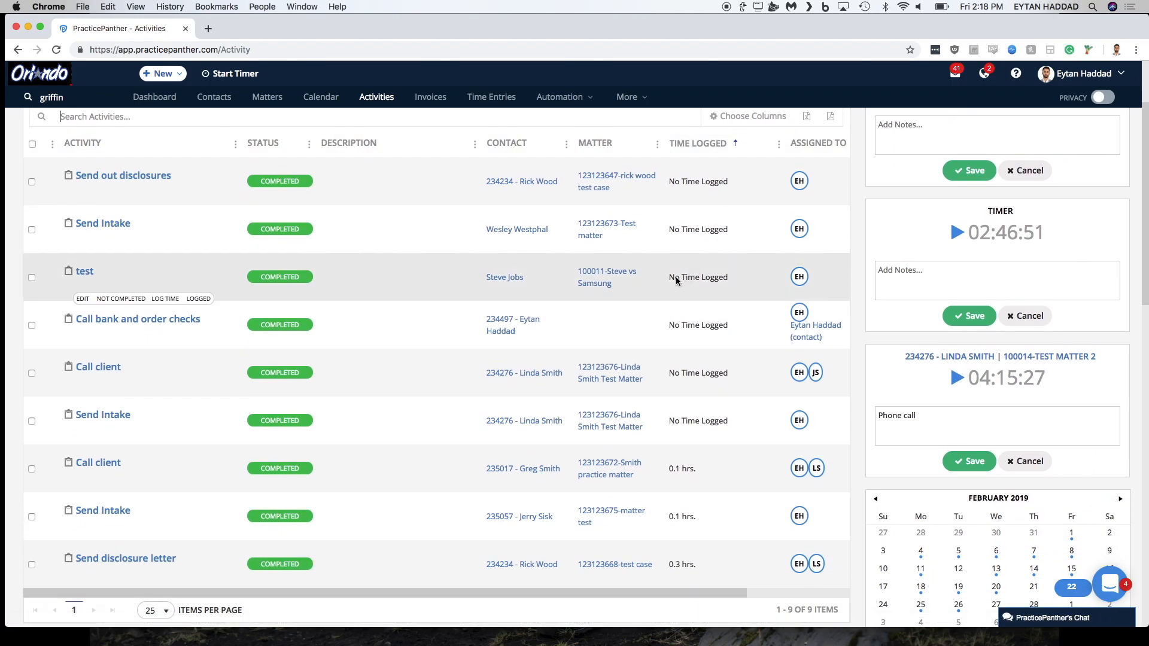
- Log a billable 0.2-hour ($150.00) time entry against the Send Intake task
{"action": "triple_click", "coordinate": [726, 233]}
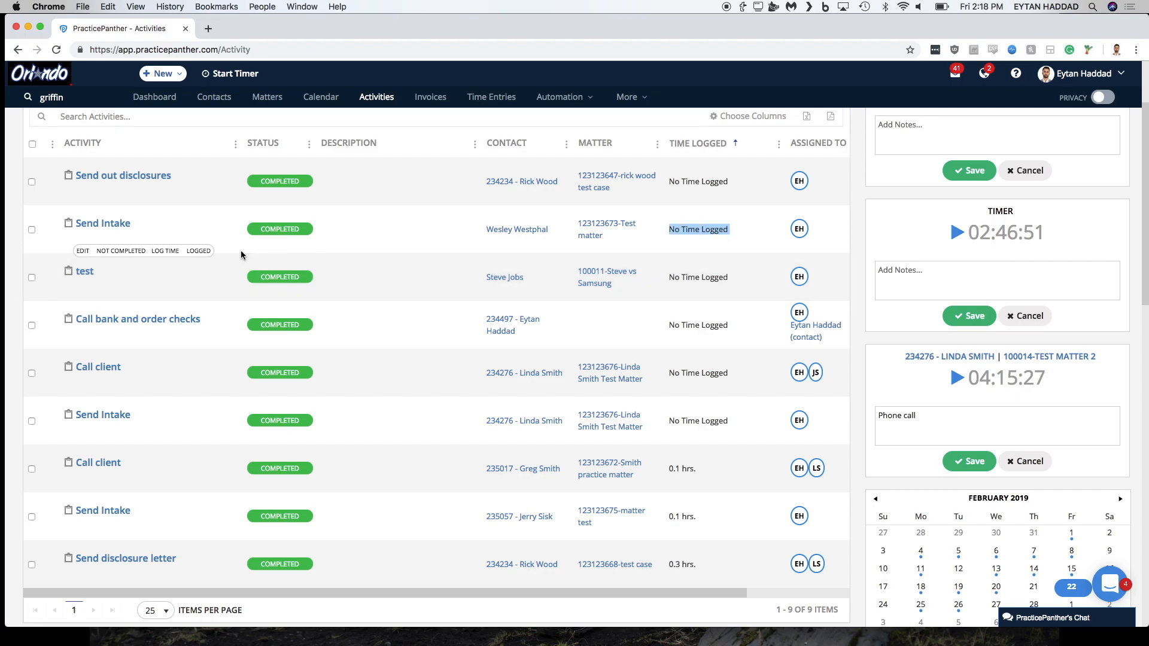
{"action": "left_click", "coordinate": [170, 251]}
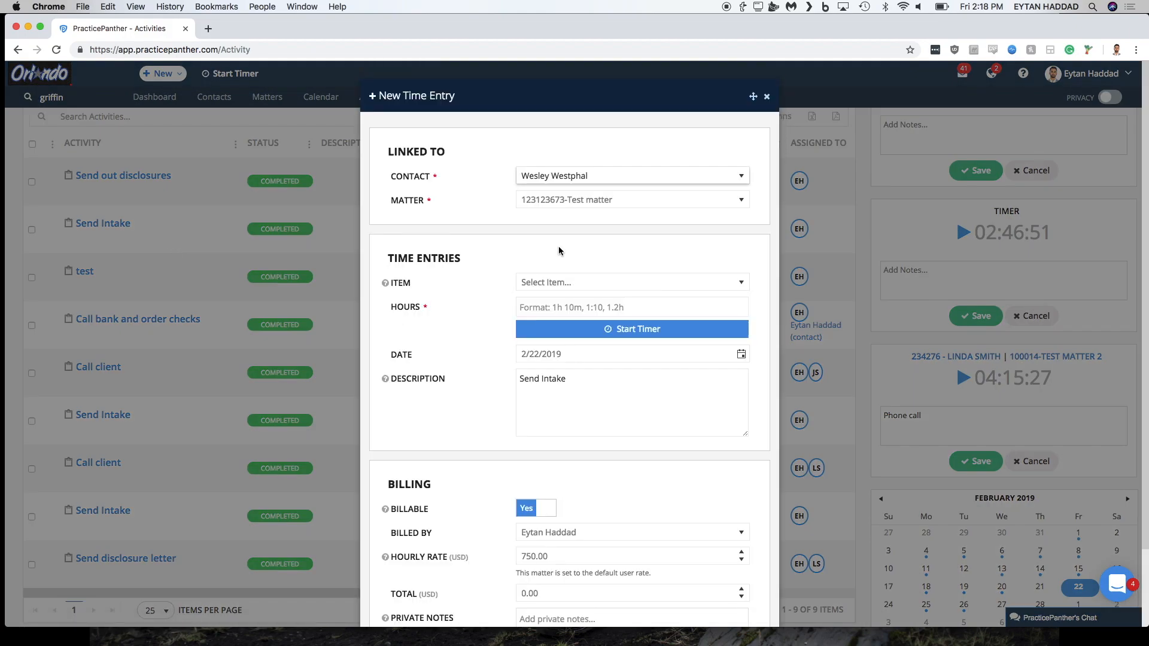
{"action": "left_click", "coordinate": [570, 301]}
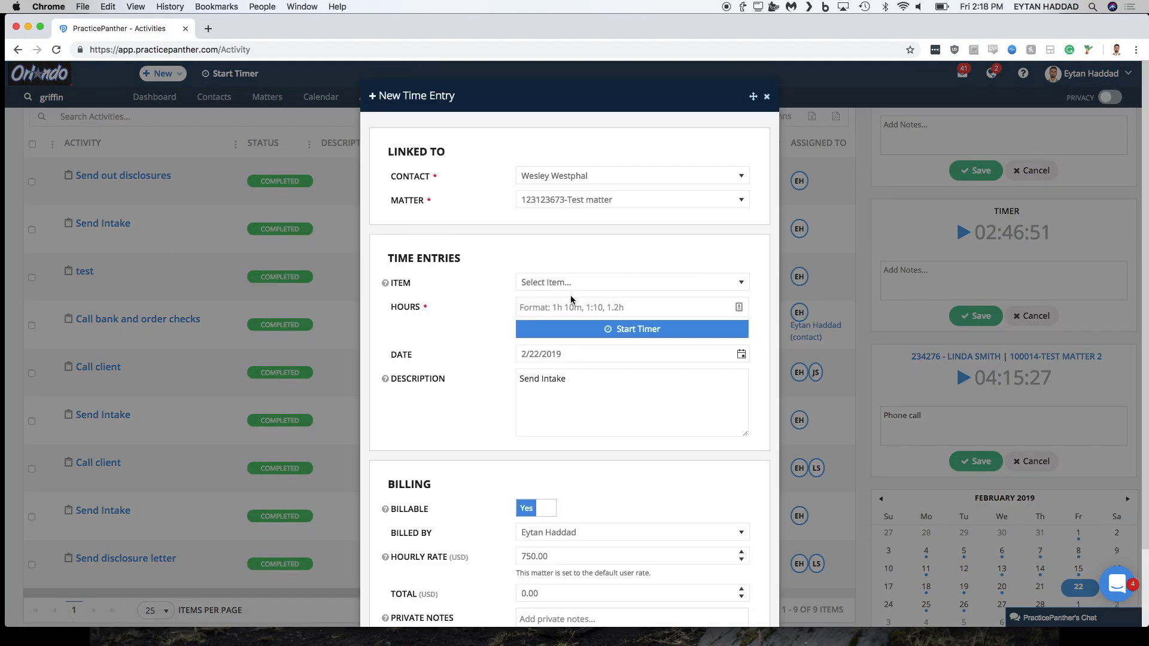
{"action": "type", "text": ".2"}
{"action": "left_click", "coordinate": [500, 349]}
{"action": "scroll", "coordinate": [500, 348], "scroll_direction": "down", "scroll_amount": 2}
{"action": "scroll", "coordinate": [500, 348], "scroll_direction": "down", "scroll_amount": 2}
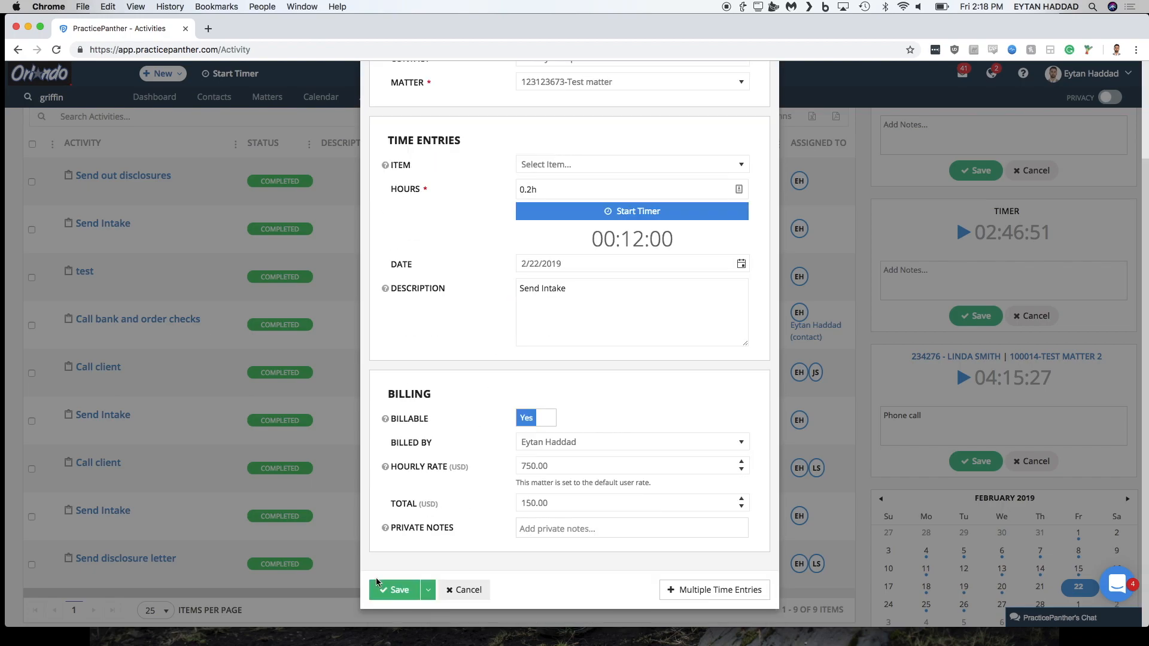
{"action": "left_click", "coordinate": [383, 590]}
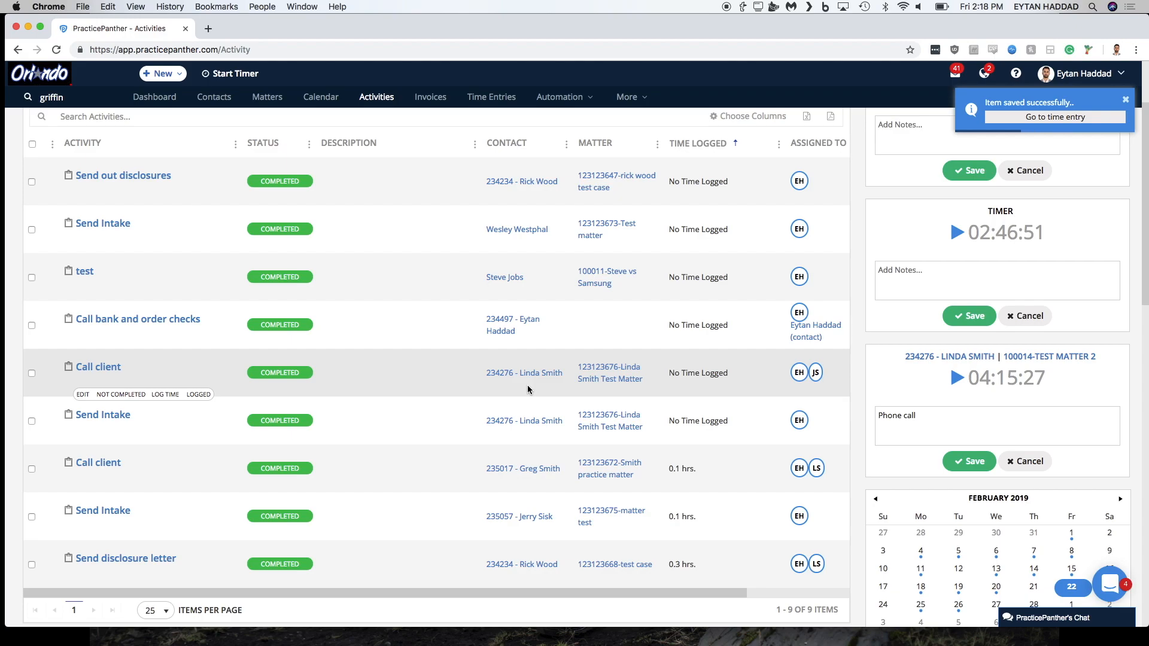
- Return to the test matter and draft a $2,000.00 retainer request into the Trust Account
{"action": "scroll", "coordinate": [527, 390], "scroll_direction": "down", "scroll_amount": 10}
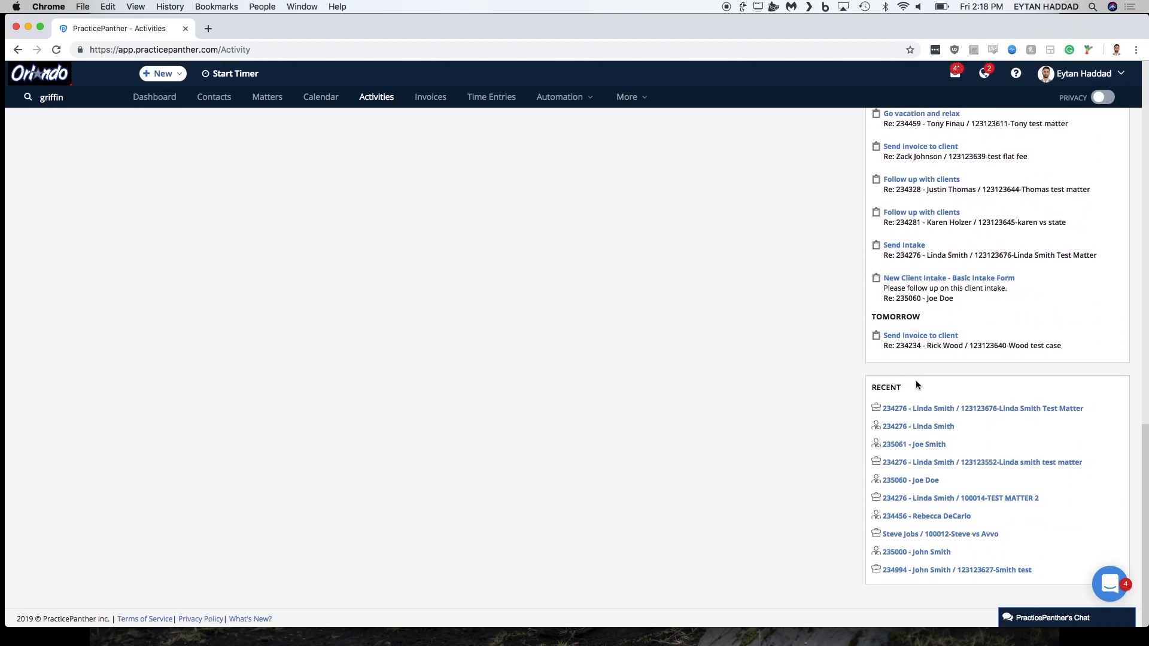
{"action": "left_click", "coordinate": [921, 409]}
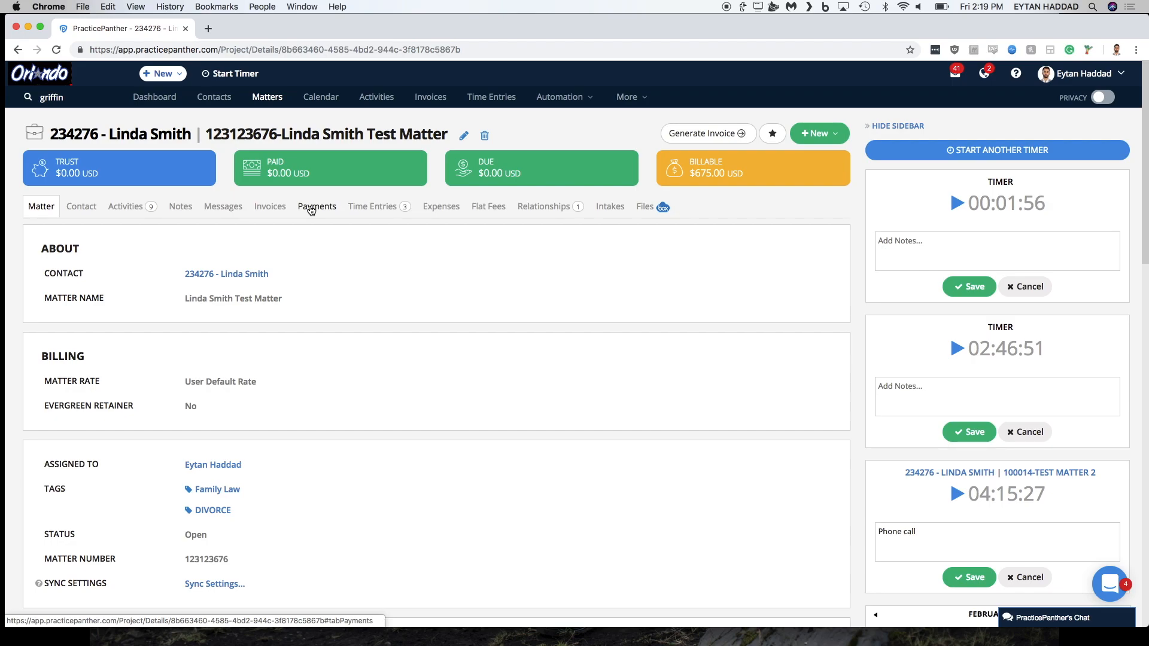
{"action": "left_click", "coordinate": [311, 207]}
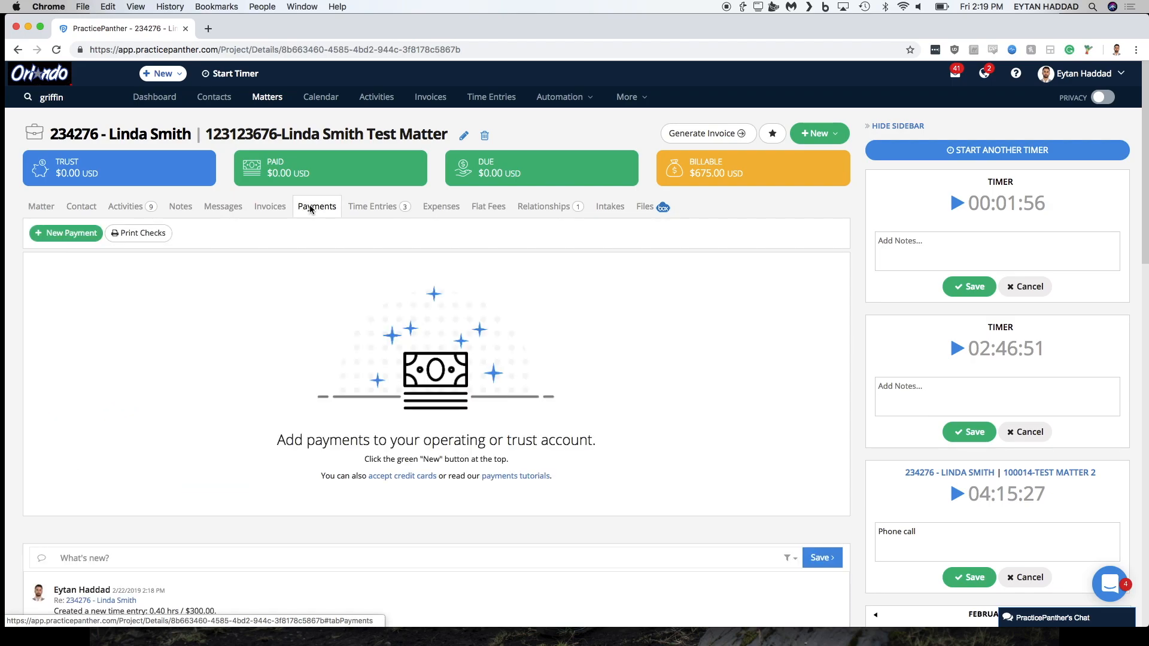
{"action": "left_click", "coordinate": [84, 240]}
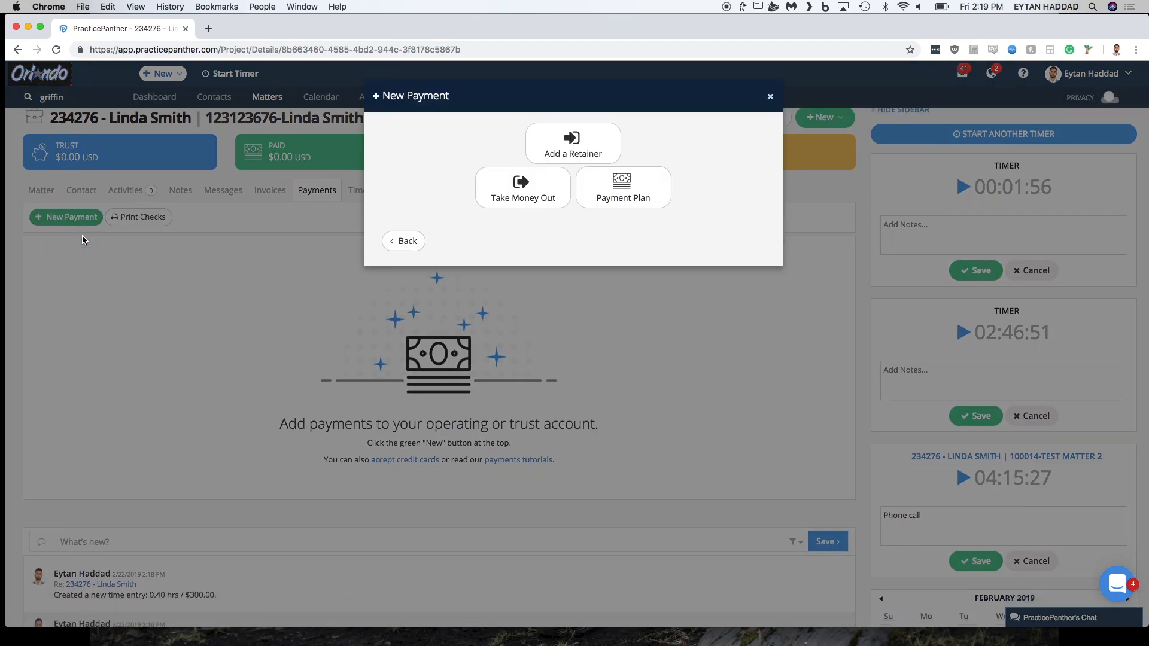
{"action": "left_click", "coordinate": [546, 150]}
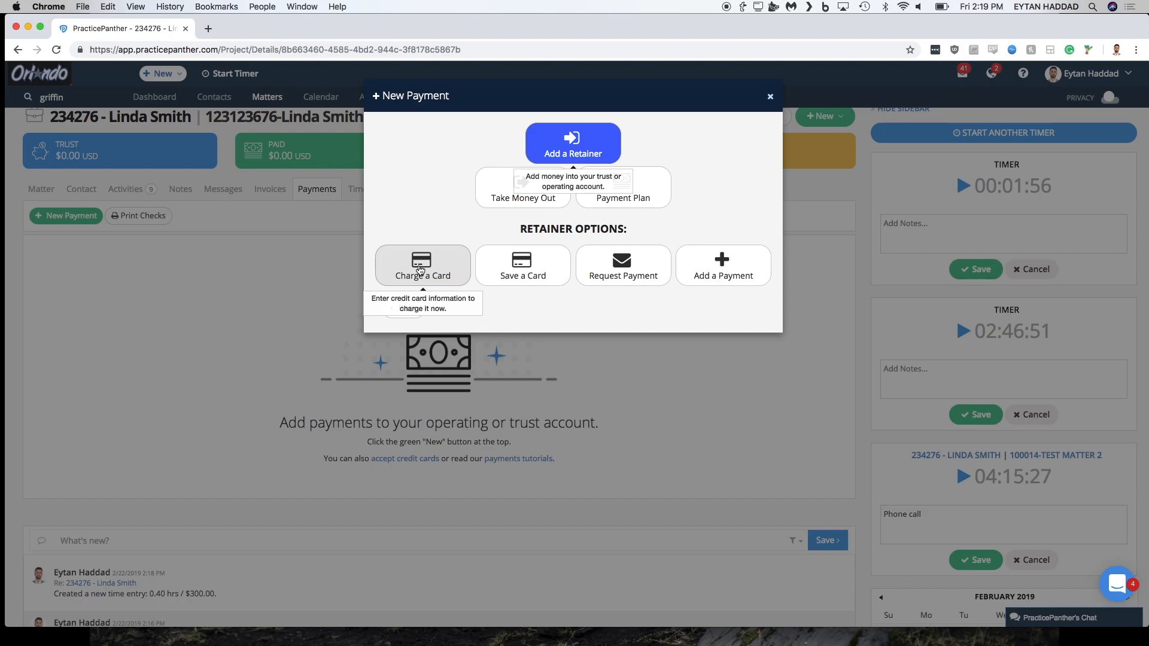
{"action": "left_click", "coordinate": [623, 264]}
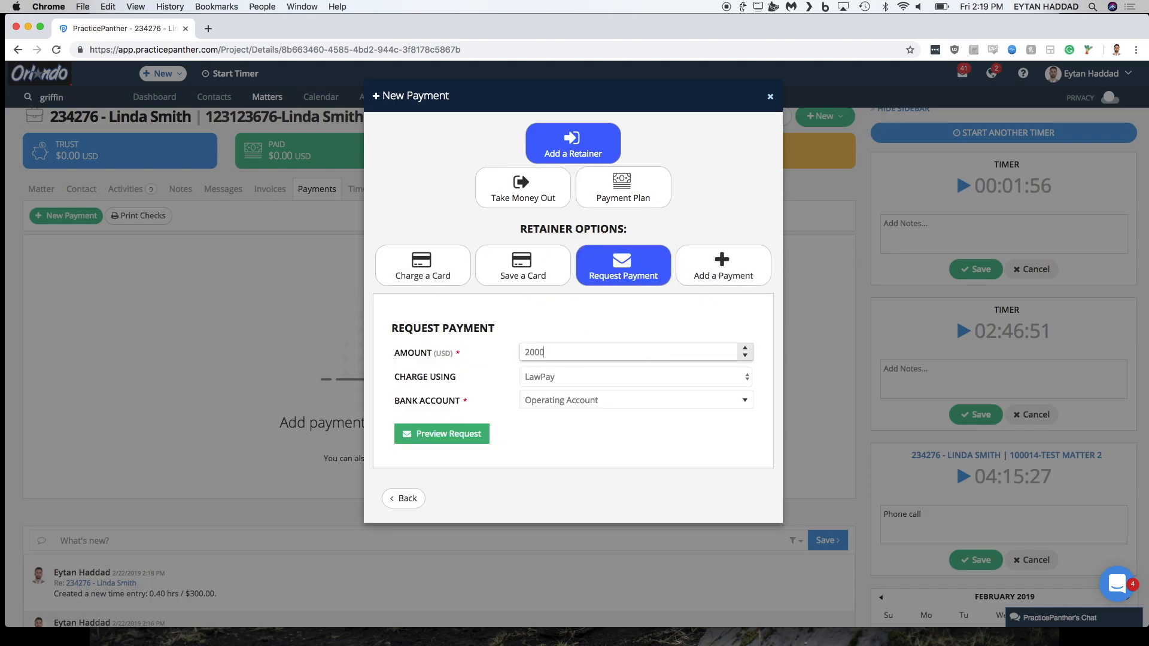
{"action": "left_click", "coordinate": [555, 406]}
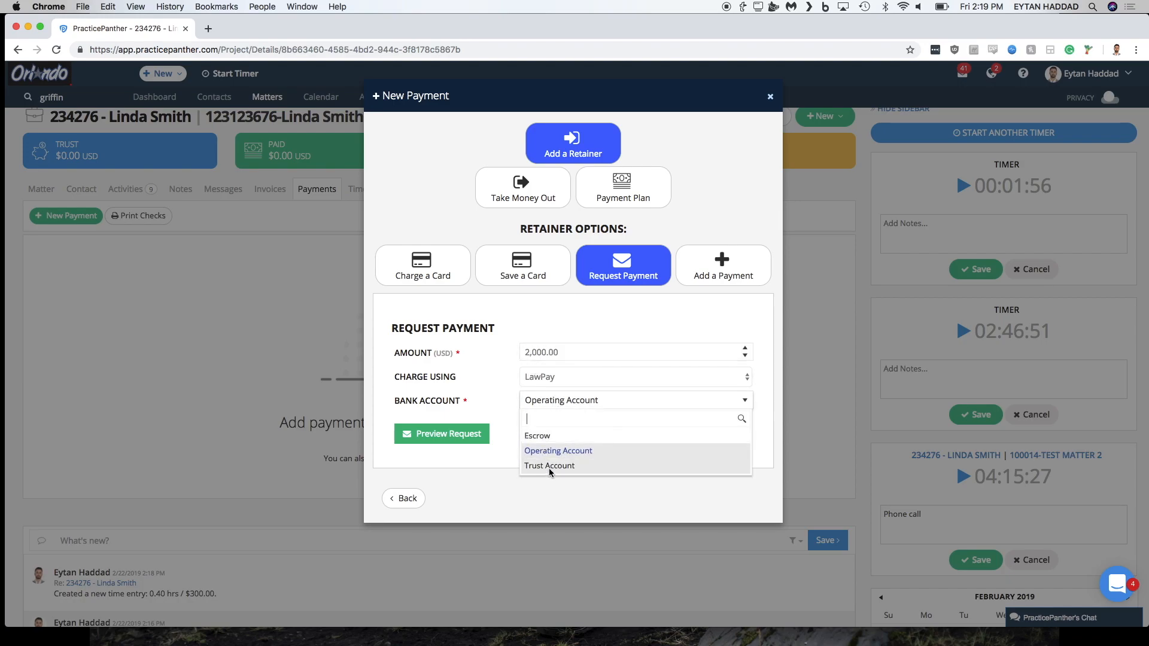
{"action": "left_click", "coordinate": [550, 466]}
{"action": "left_click", "coordinate": [444, 441]}
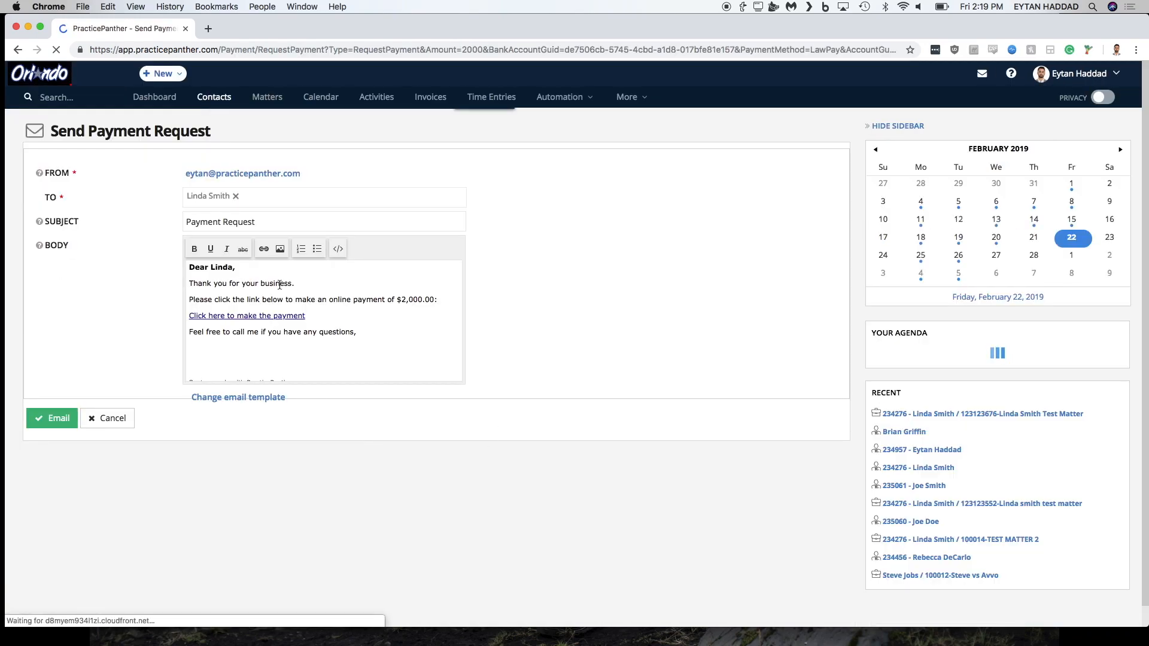
- Open the payment link in a private window on the right half and choose Credit Card
{"action": "right_click", "coordinate": [219, 317]}
{"action": "left_click", "coordinate": [259, 346]}
{"action": "left_click_drag", "start_coordinate": [166, 30], "coordinate": [581, 17]}
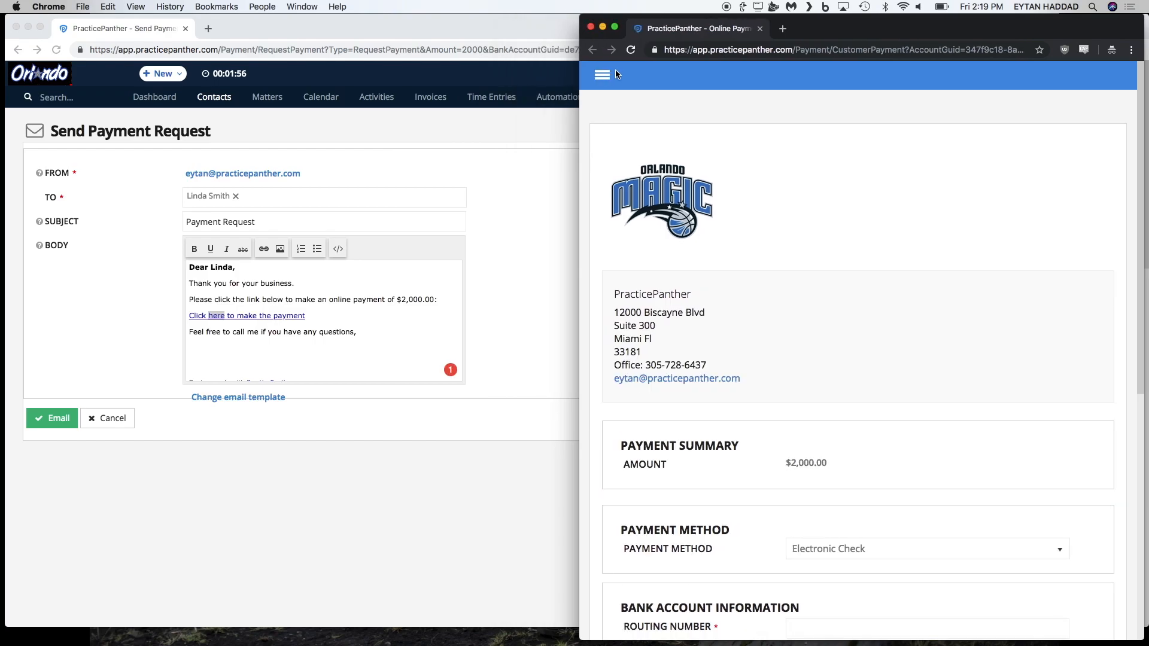
{"action": "scroll", "coordinate": [726, 347], "scroll_direction": "down", "scroll_amount": 3}
{"action": "left_click", "coordinate": [822, 382]}
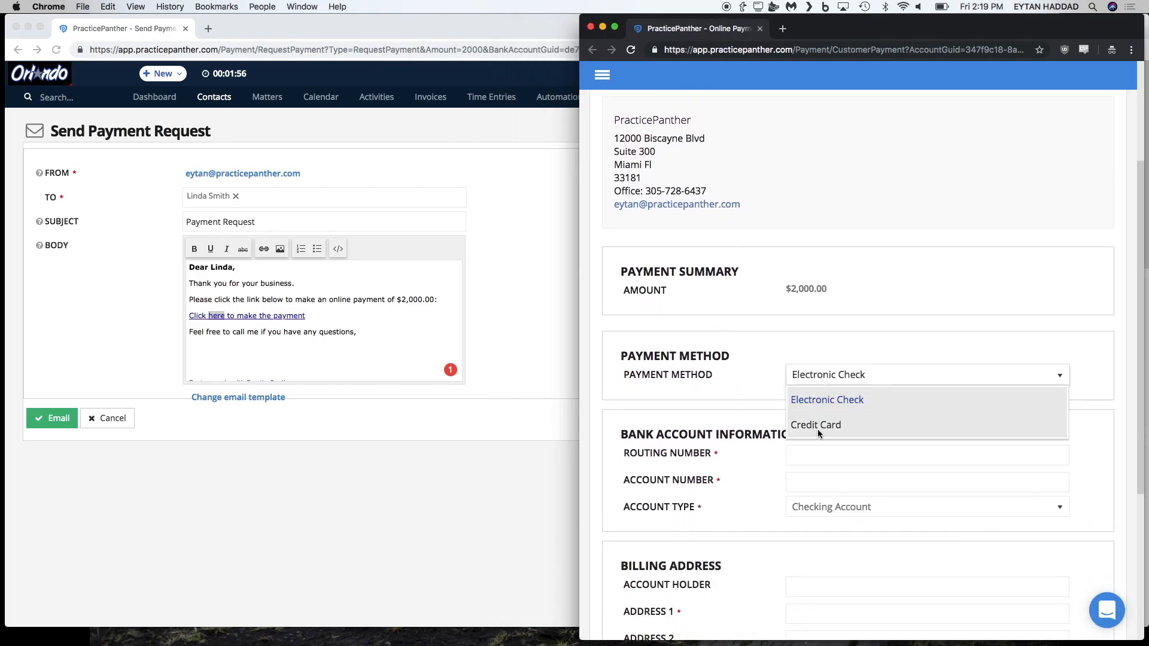
{"action": "left_click", "coordinate": [818, 431]}
- Enter the card number, expiration 12/2020, and the card's CVV code
{"action": "left_click", "coordinate": [802, 454]}
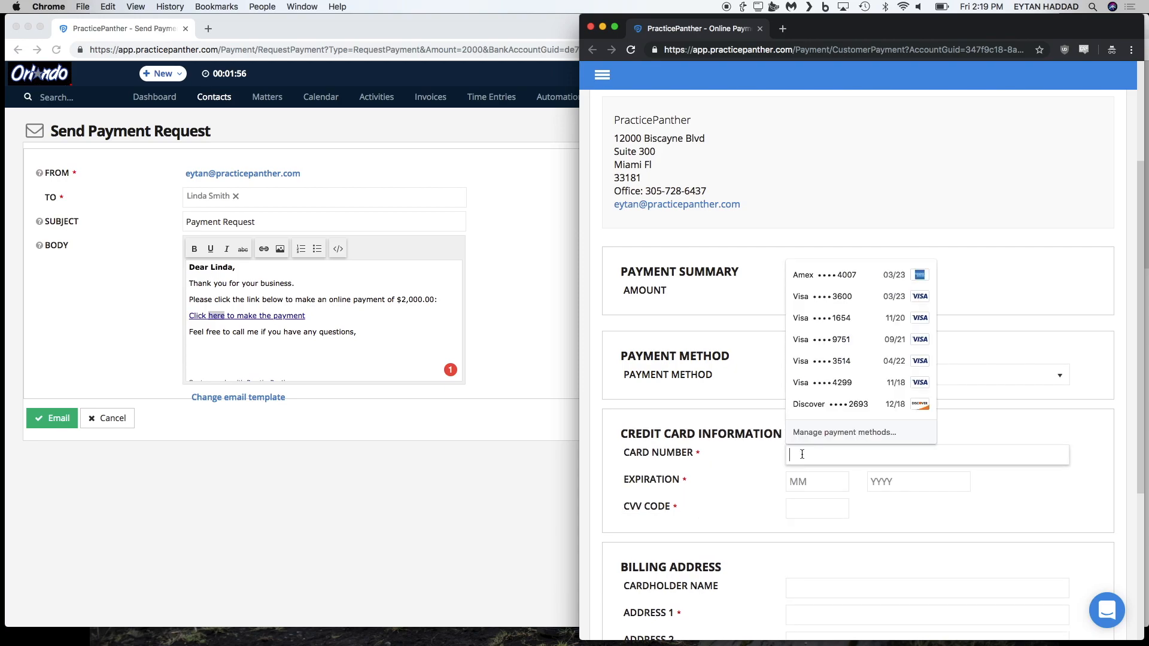
{"action": "scroll", "coordinate": [821, 388], "scroll_direction": "down", "scroll_amount": 3}
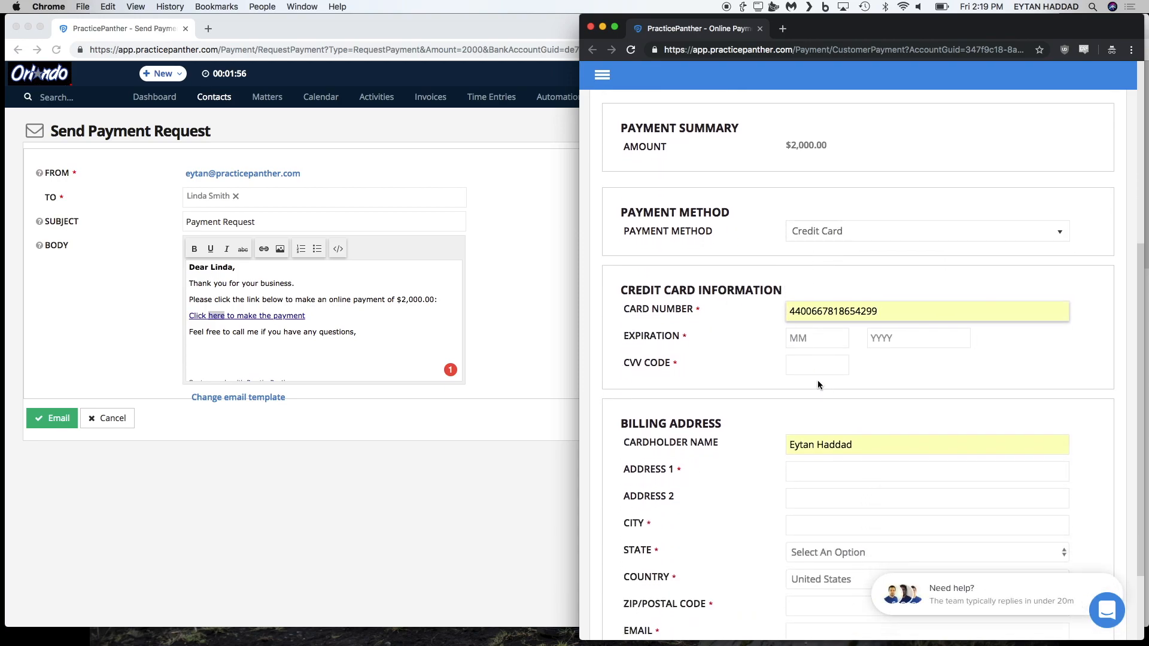
{"action": "left_click", "coordinate": [799, 338]}
{"action": "type", "text": "12"}
{"action": "left_click", "coordinate": [900, 336]}
{"action": "type", "text": "2020"}
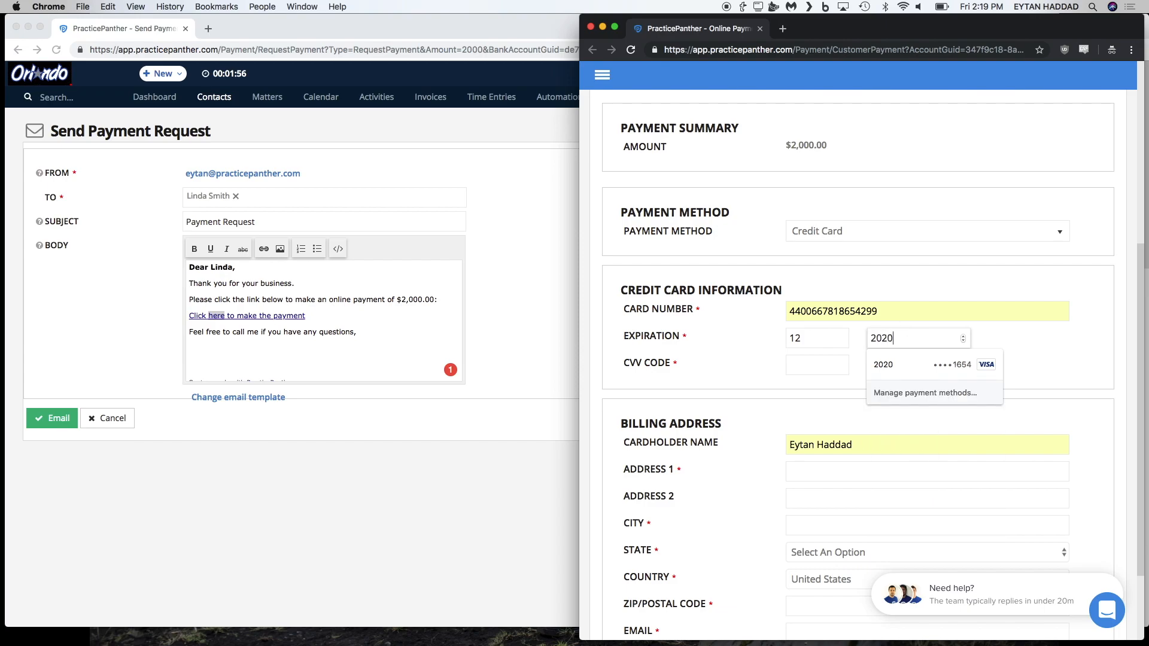
{"action": "left_click", "coordinate": [821, 365]}
{"action": "type", "text": "123"}
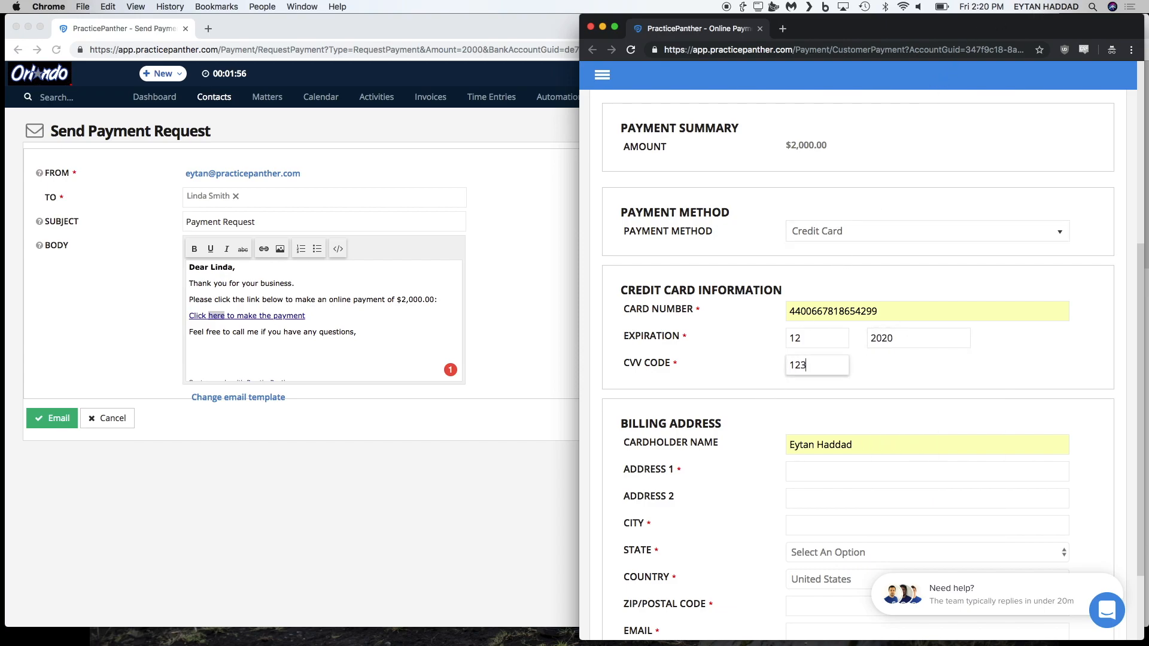
{"action": "left_click", "coordinate": [726, 423]}
{"action": "scroll", "coordinate": [726, 421], "scroll_direction": "down", "scroll_amount": 4}
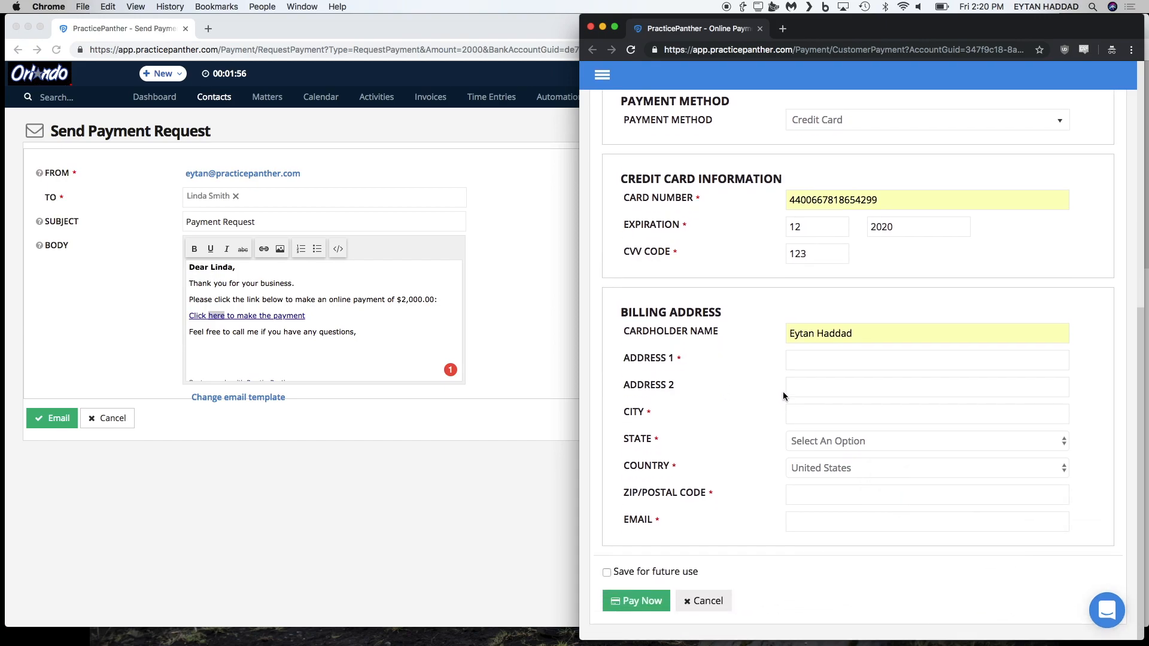
- Autofill the billing address from a saved address and submit the $2,000 payment
{"action": "left_click", "coordinate": [824, 360]}
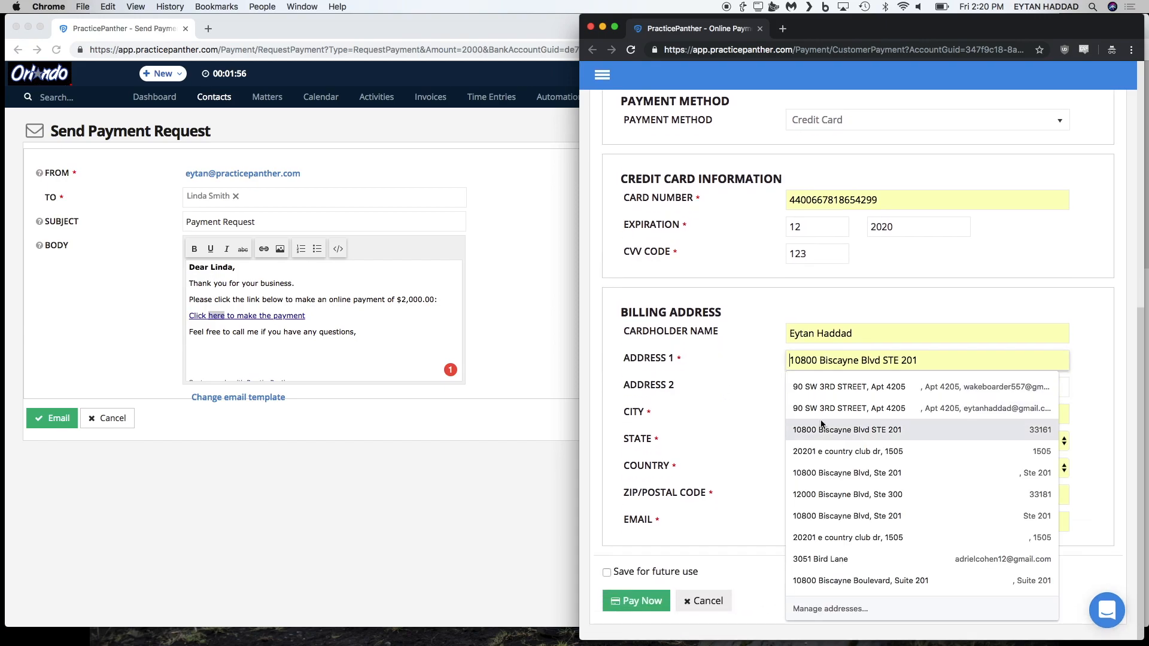
{"action": "left_click", "coordinate": [820, 430]}
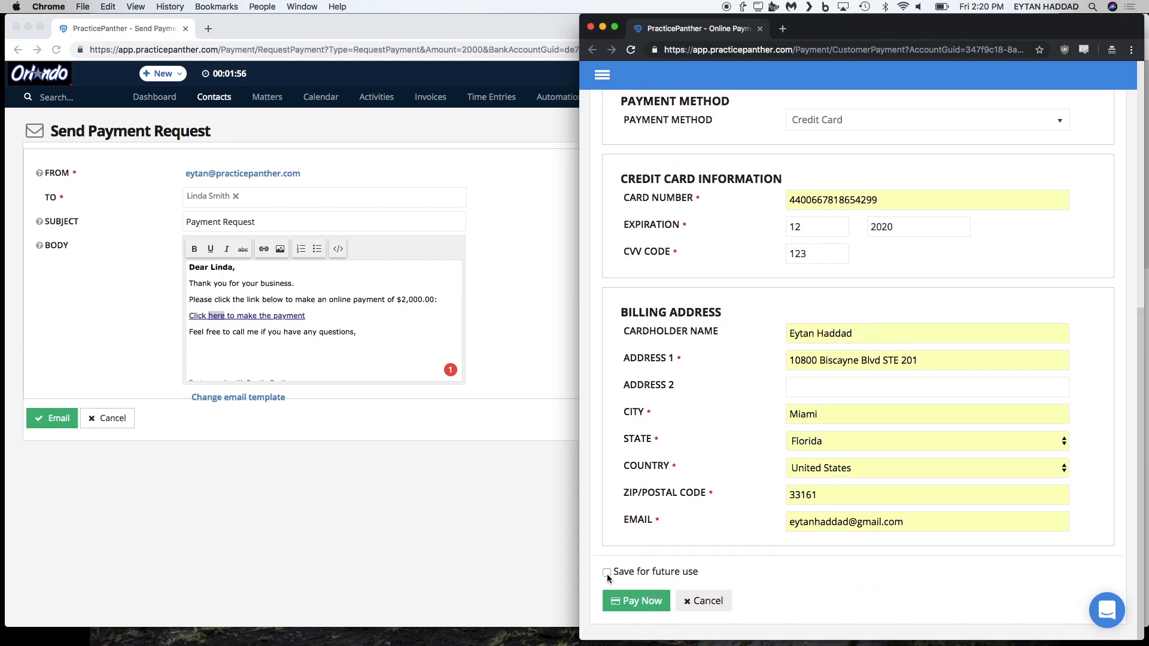
{"action": "left_click", "coordinate": [643, 601]}
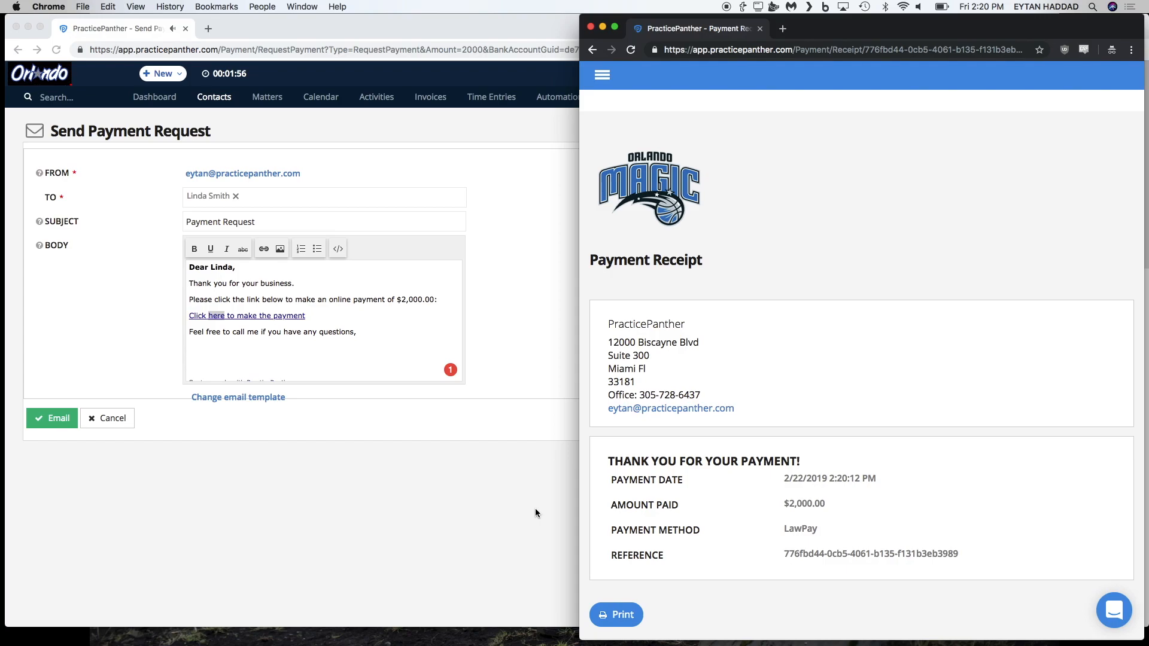
- Open the paid matter showing $2,000.00 trust and $675.00 billable, and start an All Time invoice
{"action": "left_click", "coordinate": [555, 329]}
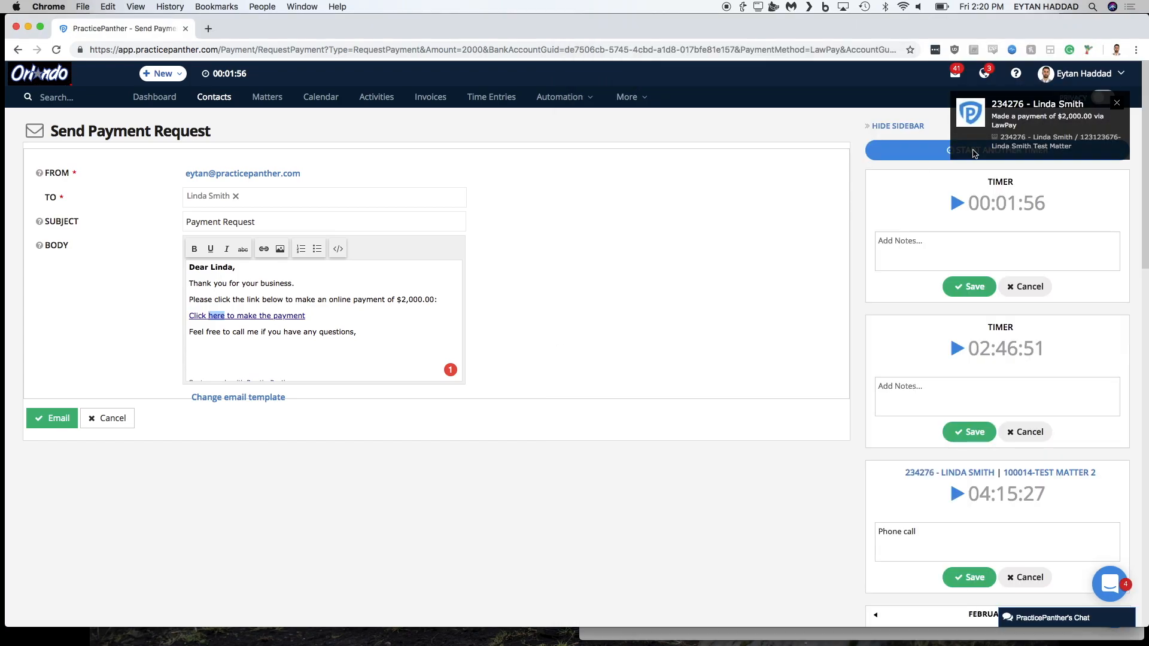
{"action": "left_click", "coordinate": [1033, 109]}
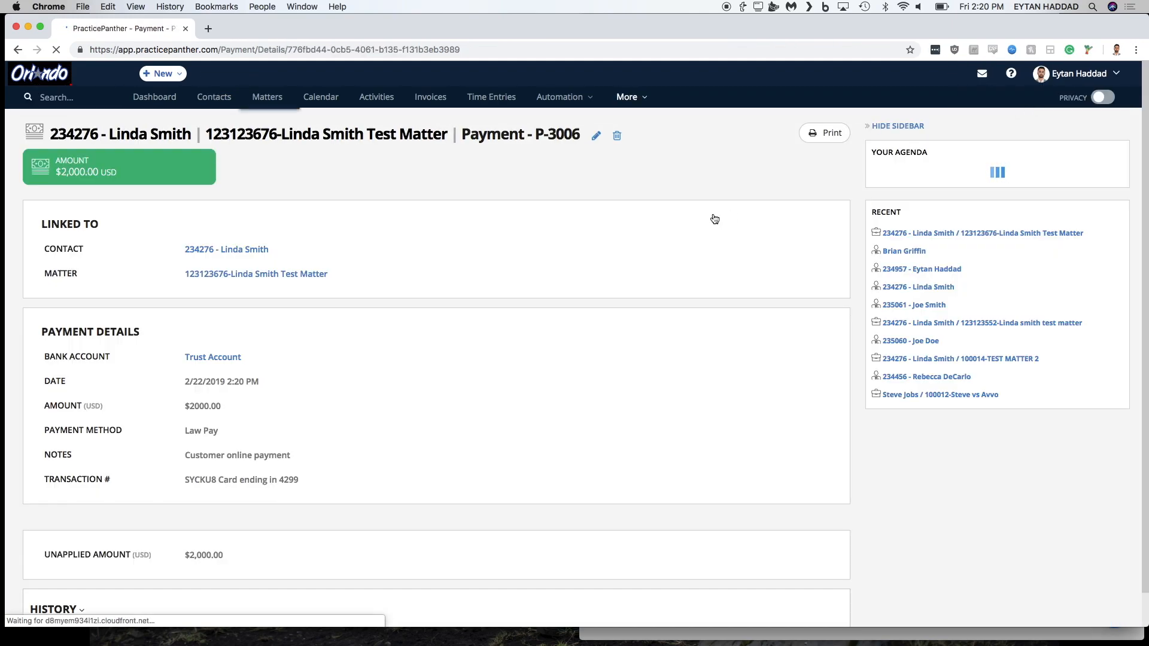
{"action": "left_click", "coordinate": [402, 138]}
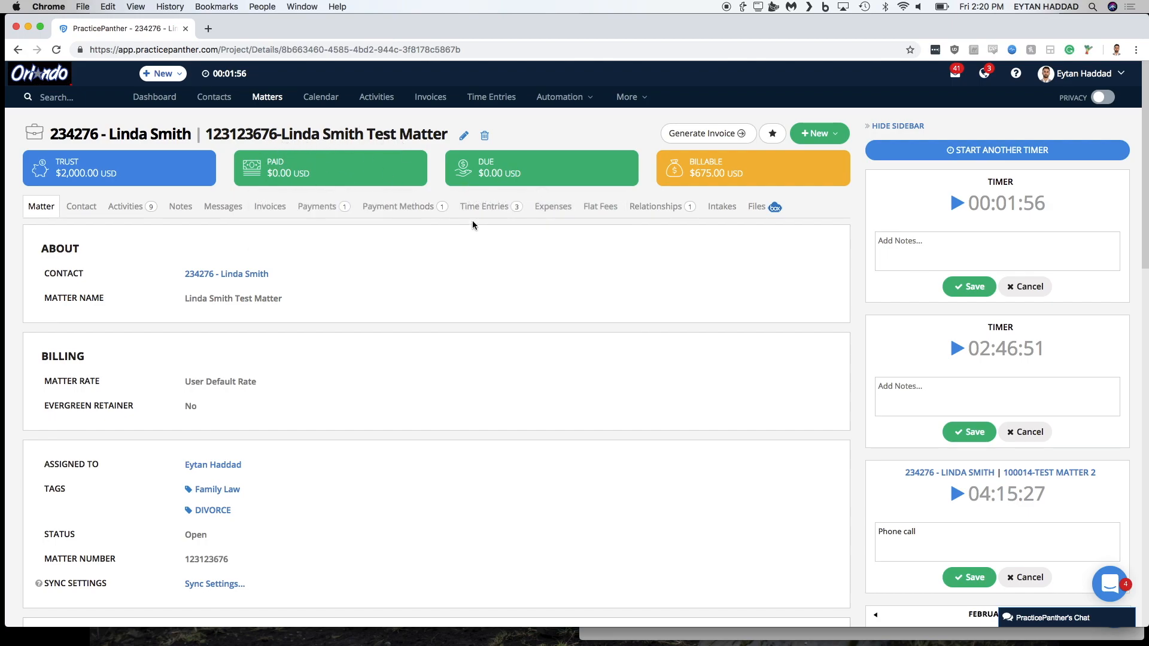
{"action": "mouse_move", "coordinate": [83, 173]}
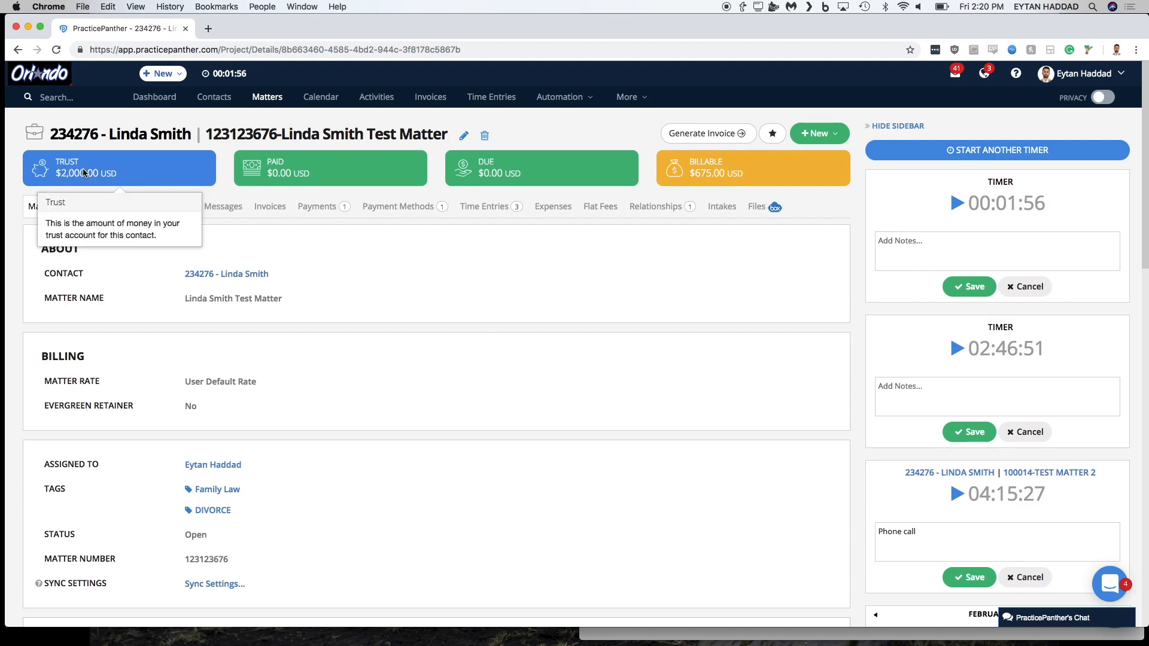
{"action": "mouse_move", "coordinate": [695, 179]}
{"action": "left_click_drag", "start_coordinate": [694, 179], "coordinate": [731, 178]}
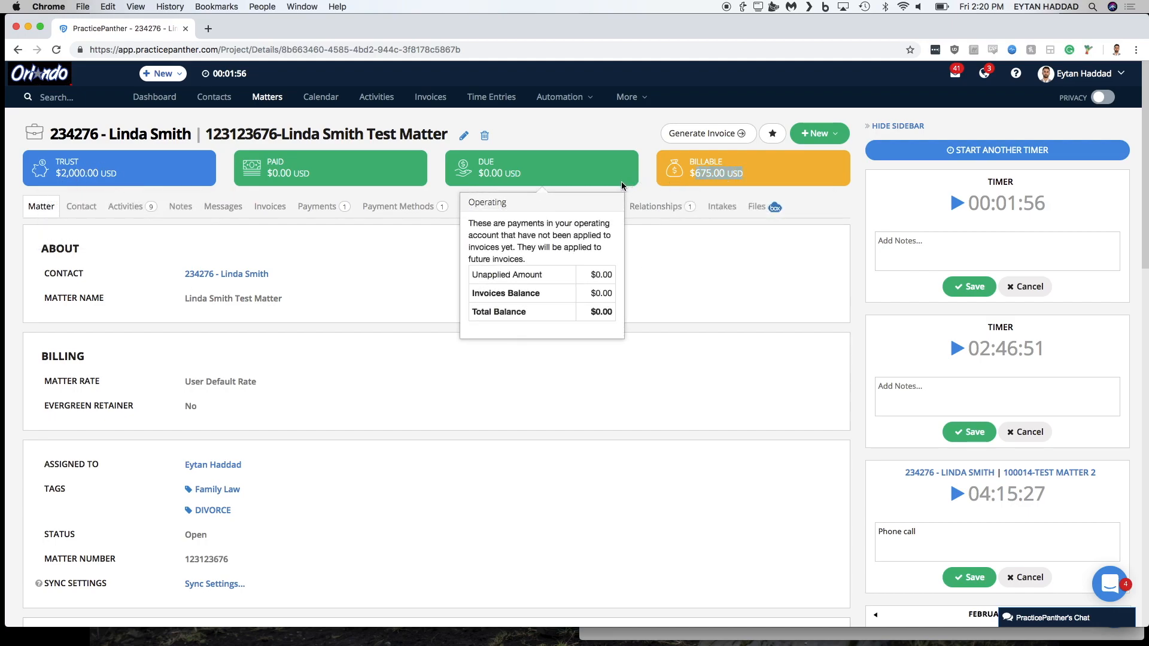
{"action": "left_click", "coordinate": [702, 135]}
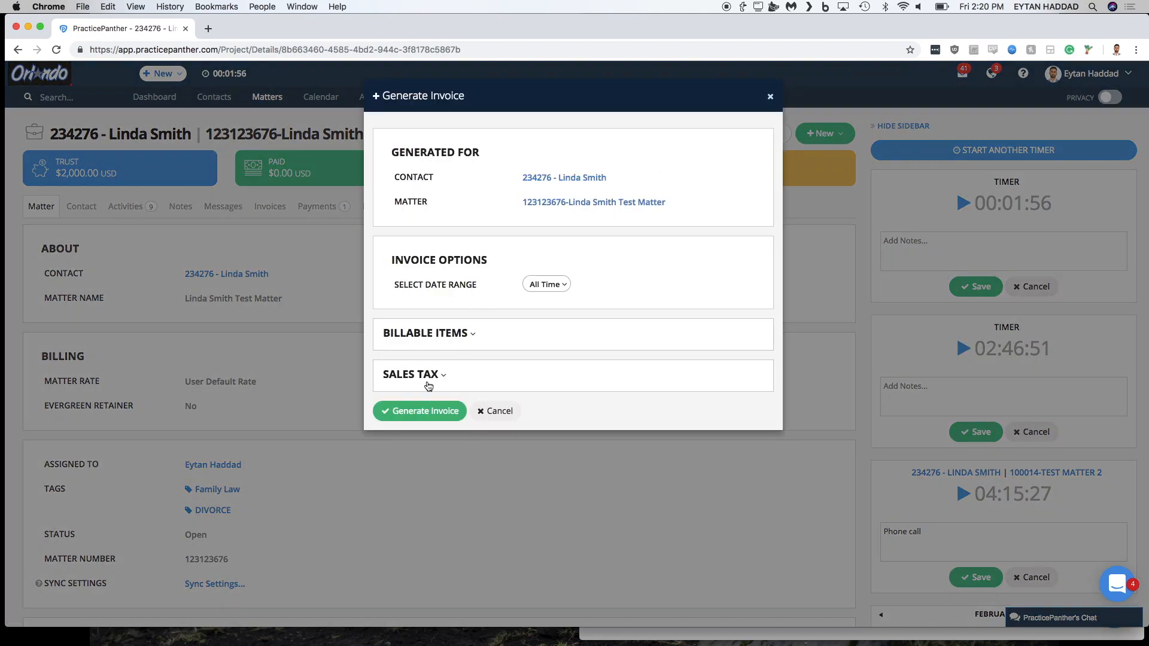
- Create the invoice draft and change the second time entry's description to Test
{"action": "left_click", "coordinate": [406, 412]}
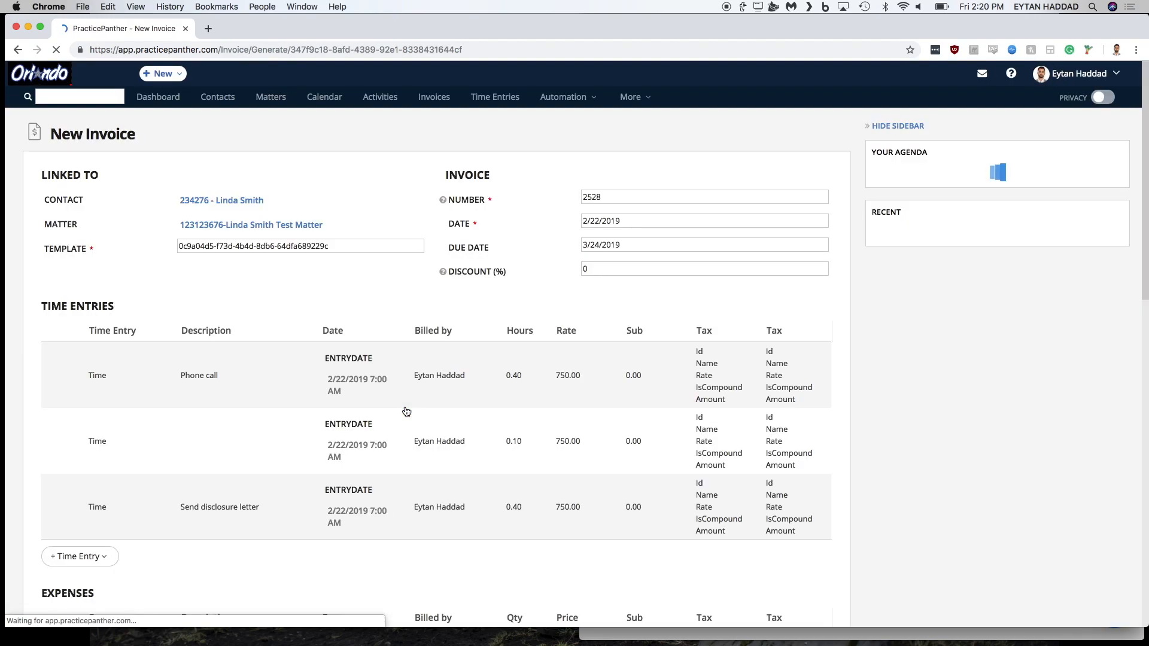
{"action": "scroll", "coordinate": [324, 383], "scroll_direction": "down", "scroll_amount": 2}
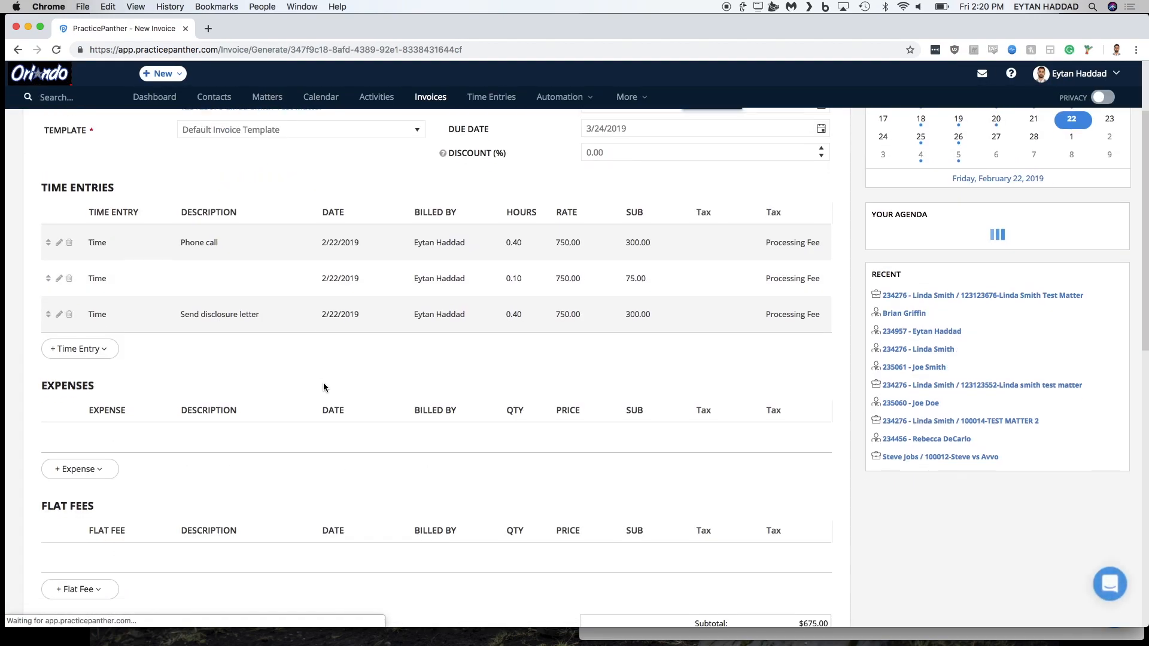
{"action": "scroll", "coordinate": [301, 342], "scroll_direction": "up", "scroll_amount": 2}
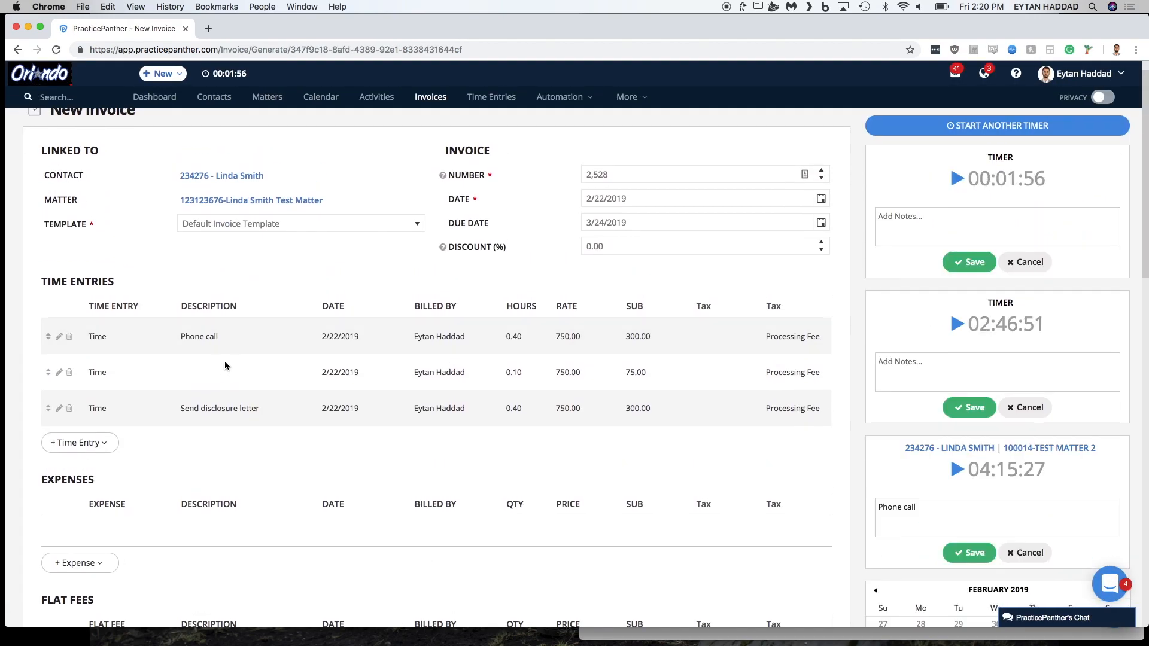
{"action": "left_click", "coordinate": [208, 372]}
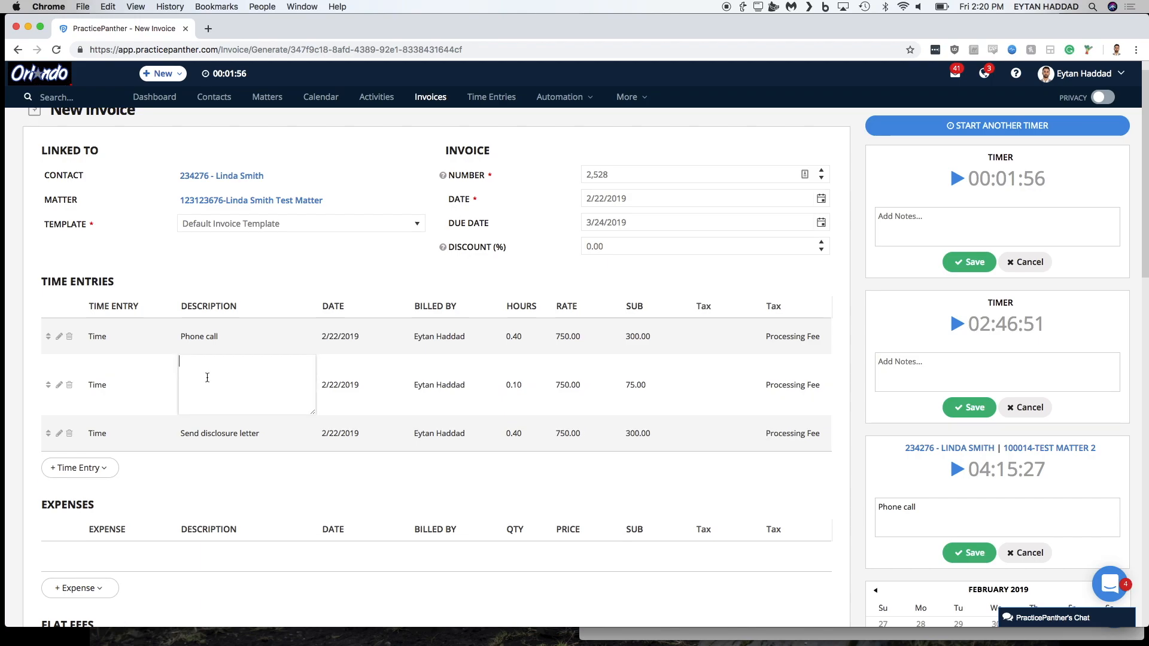
{"action": "type", "text": "Test"}
{"action": "key", "text": "Tab"}
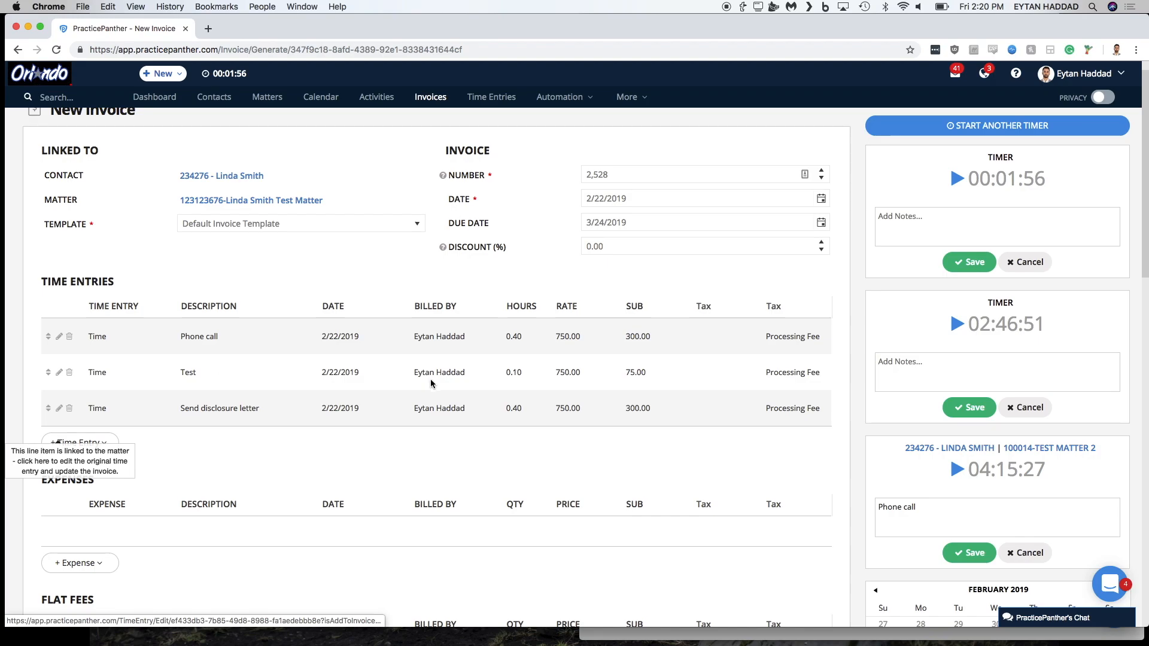
- Change that entry's hours from 0.1 to 2.40, bringing the invoice total to $2,479.20
{"action": "left_click", "coordinate": [515, 374]}
{"action": "left_click_drag", "start_coordinate": [525, 375], "coordinate": [460, 372]}
{"action": "type", "text": "2.4"}
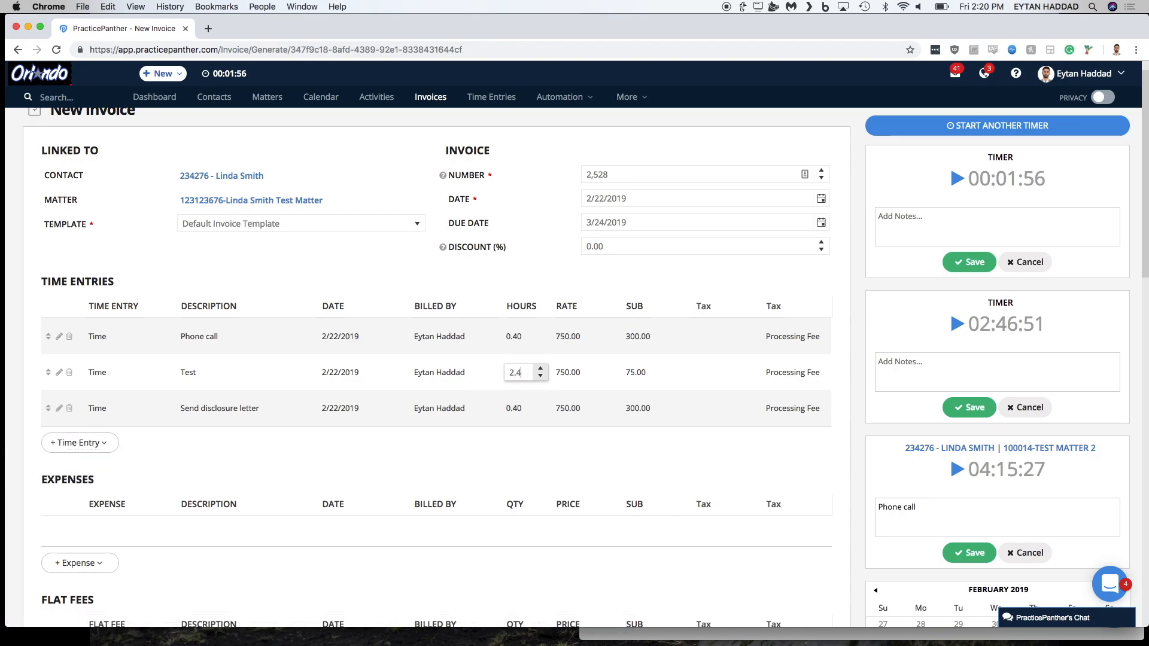
{"action": "key", "text": "Tab"}
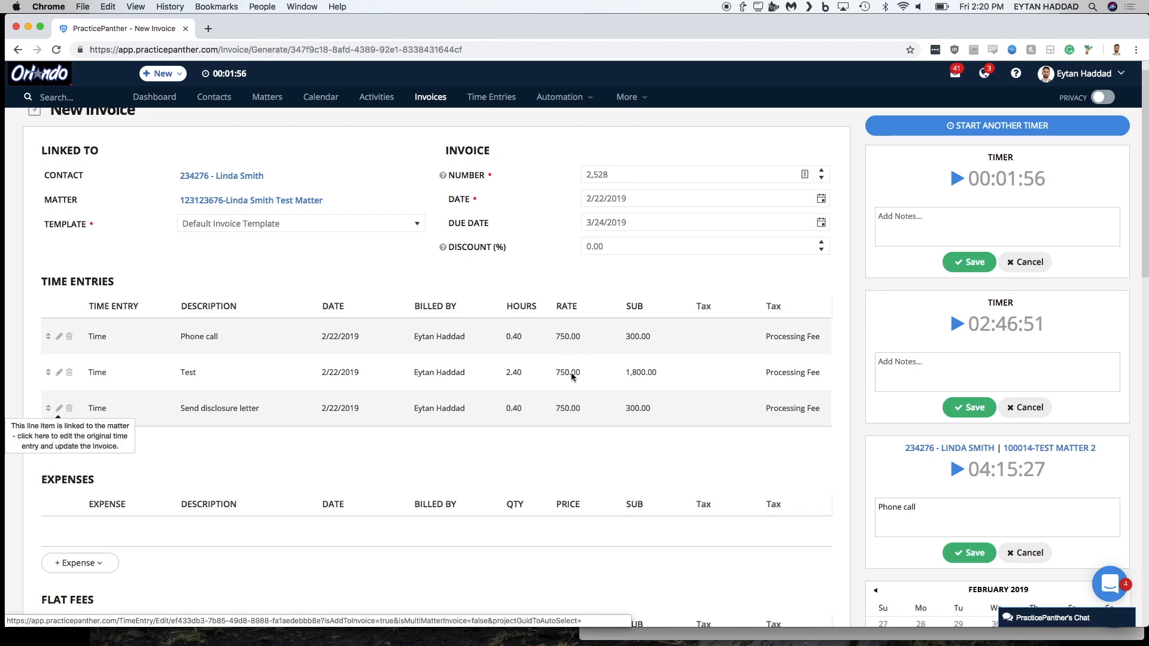
{"action": "scroll", "coordinate": [513, 336], "scroll_direction": "down", "scroll_amount": 5}
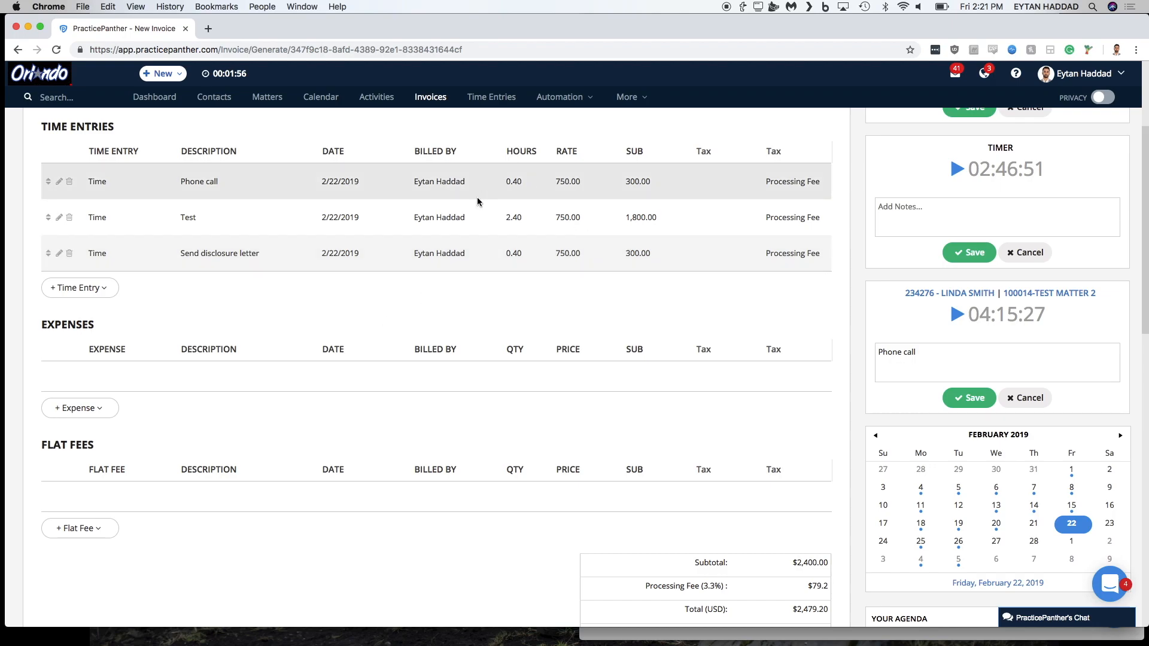
{"action": "scroll", "coordinate": [476, 202], "scroll_direction": "down", "scroll_amount": 15}
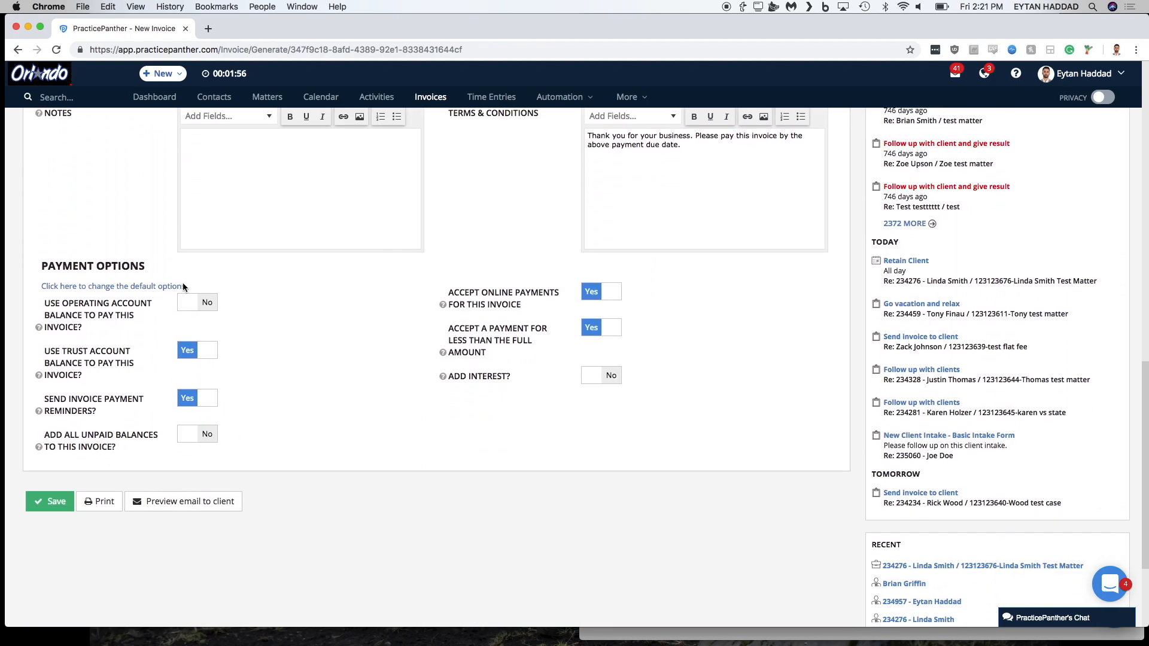
{"action": "scroll", "coordinate": [165, 330], "scroll_direction": "down", "scroll_amount": 2}
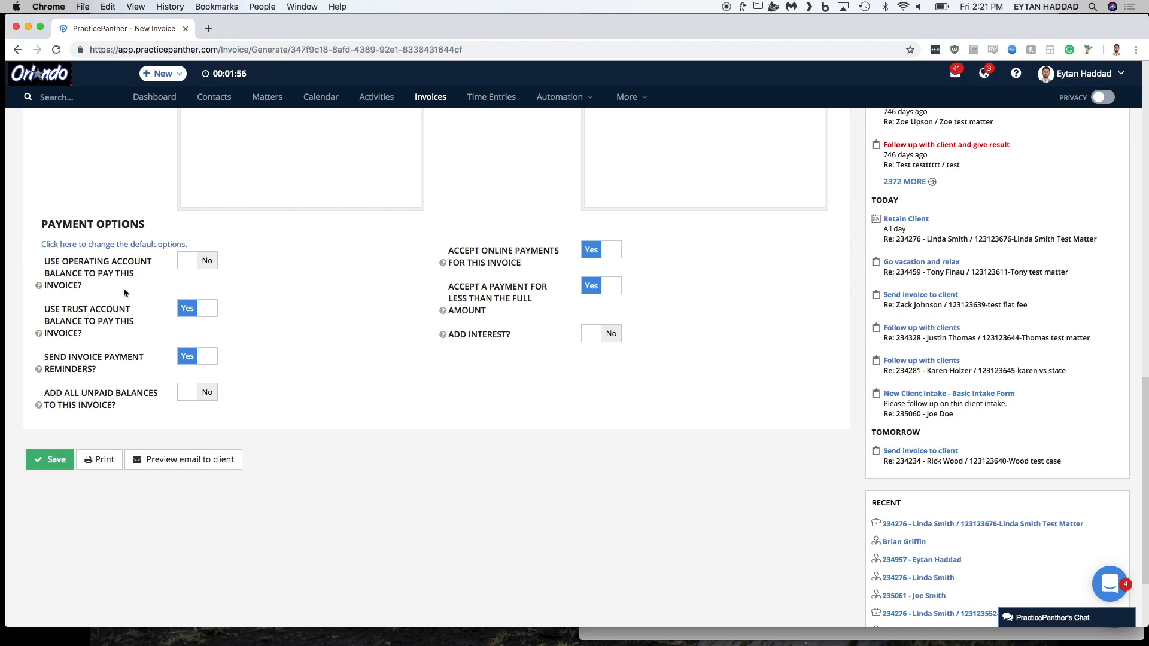
{"action": "scroll", "coordinate": [123, 288], "scroll_direction": "up", "scroll_amount": 5}
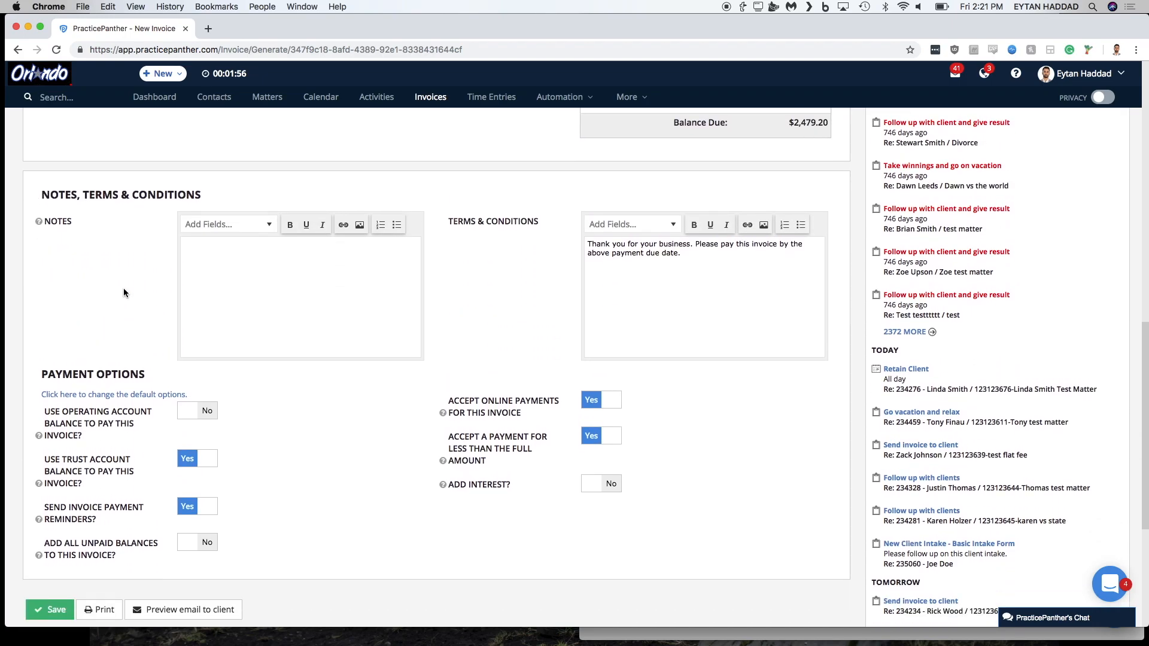
{"action": "scroll", "coordinate": [124, 292], "scroll_direction": "down", "scroll_amount": 3}
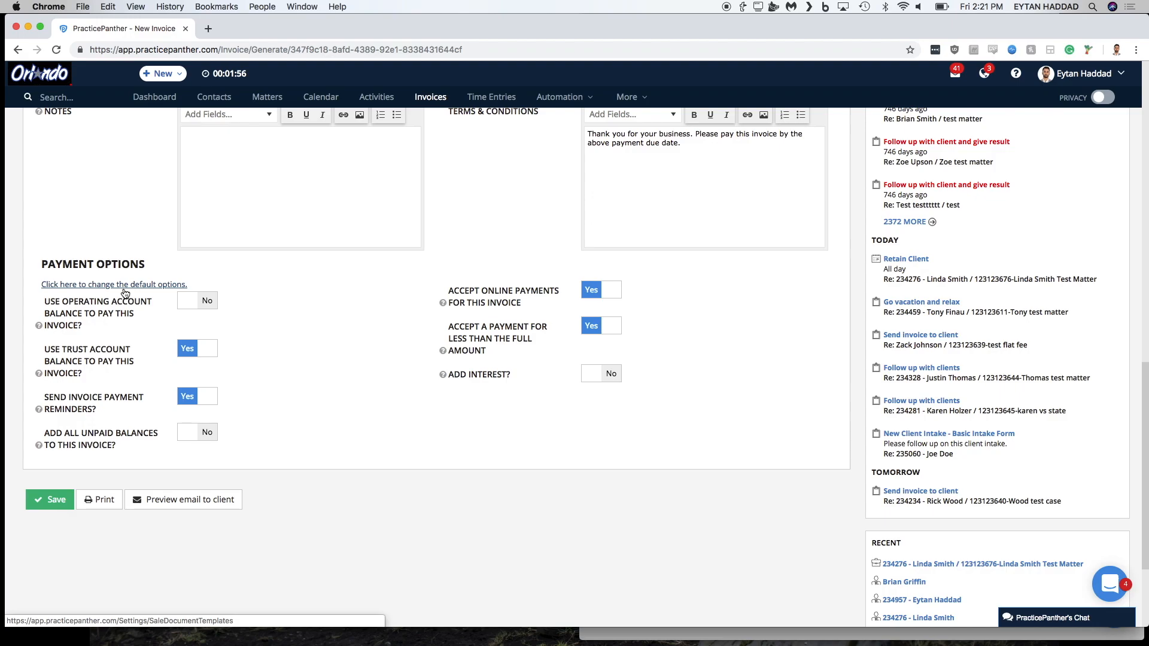
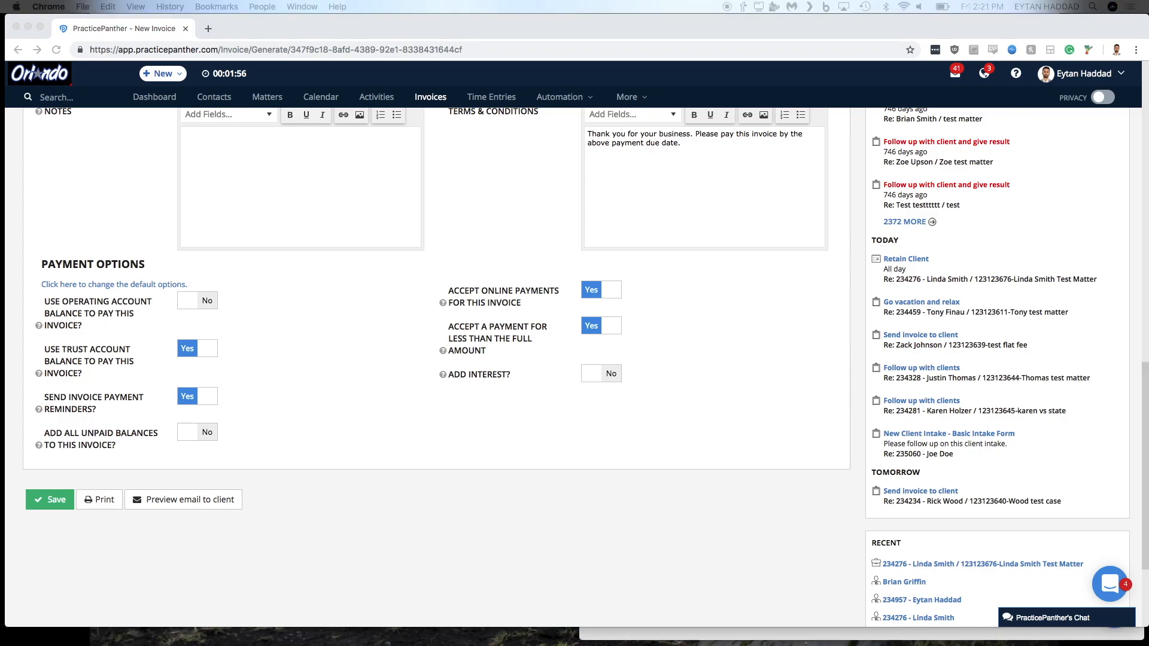
- Dock the QuickBooks tab beside PracticePanther and save the new three-entry invoice
{"action": "left_click_drag", "start_coordinate": [245, 539], "coordinate": [421, 40]}
{"action": "scroll", "coordinate": [425, 201], "scroll_direction": "down", "scroll_amount": 1}
{"action": "scroll", "coordinate": [425, 201], "scroll_direction": "up", "scroll_amount": 1}
{"action": "left_click", "coordinate": [155, 29]}
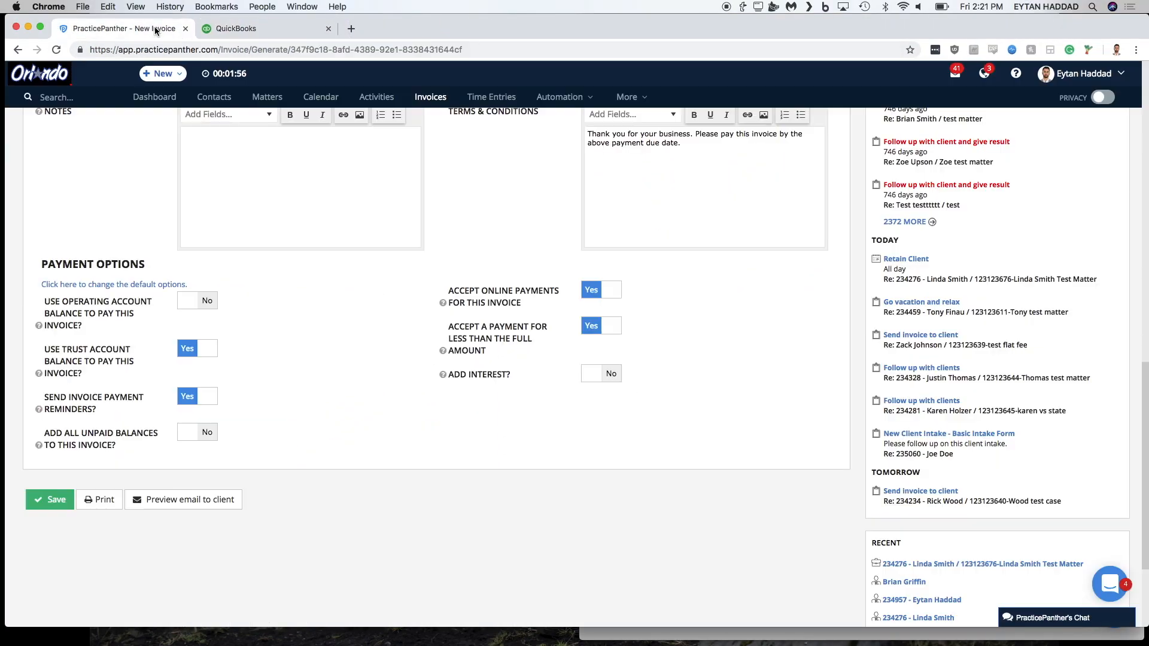
{"action": "left_click", "coordinate": [40, 500]}
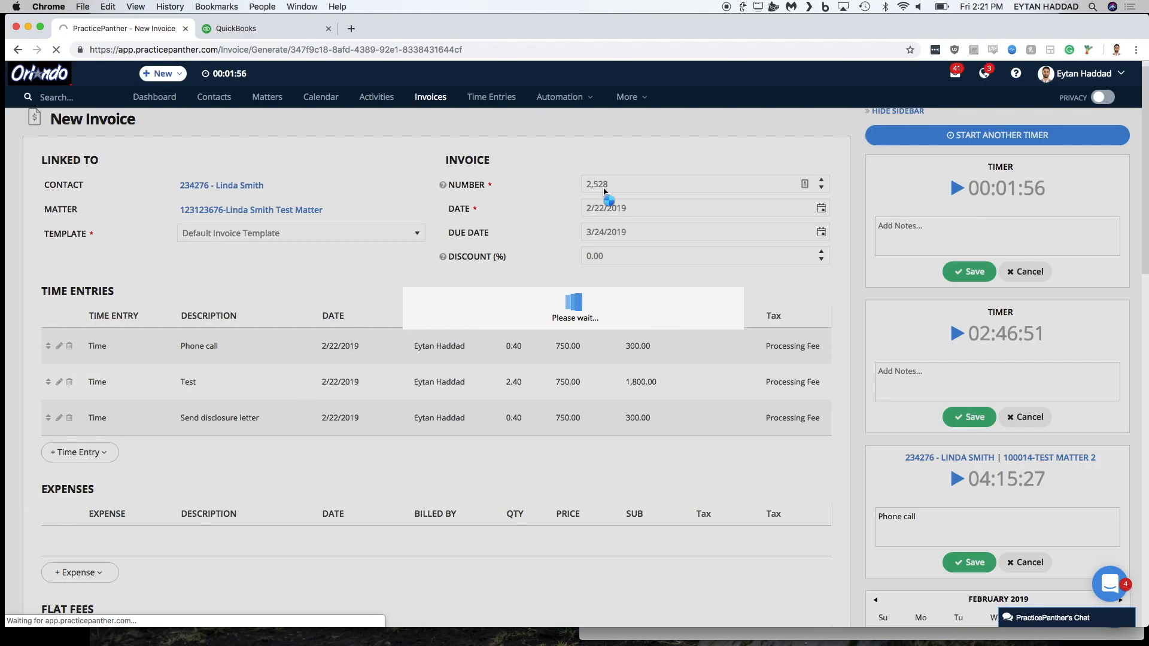
{"action": "left_click", "coordinate": [236, 28]}
- View synced invoice I-2528 in QuickBooks, showing $479.20 due, then return to PracticePanther
{"action": "mouse_move", "coordinate": [83, 177]}
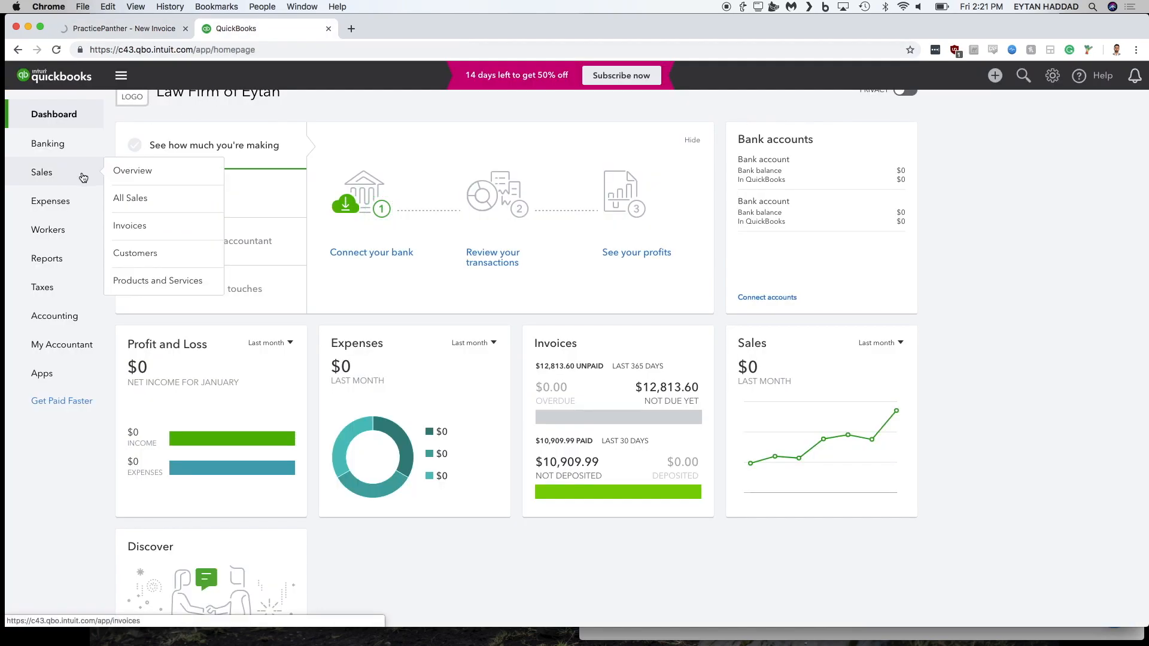
{"action": "left_click", "coordinate": [153, 230]}
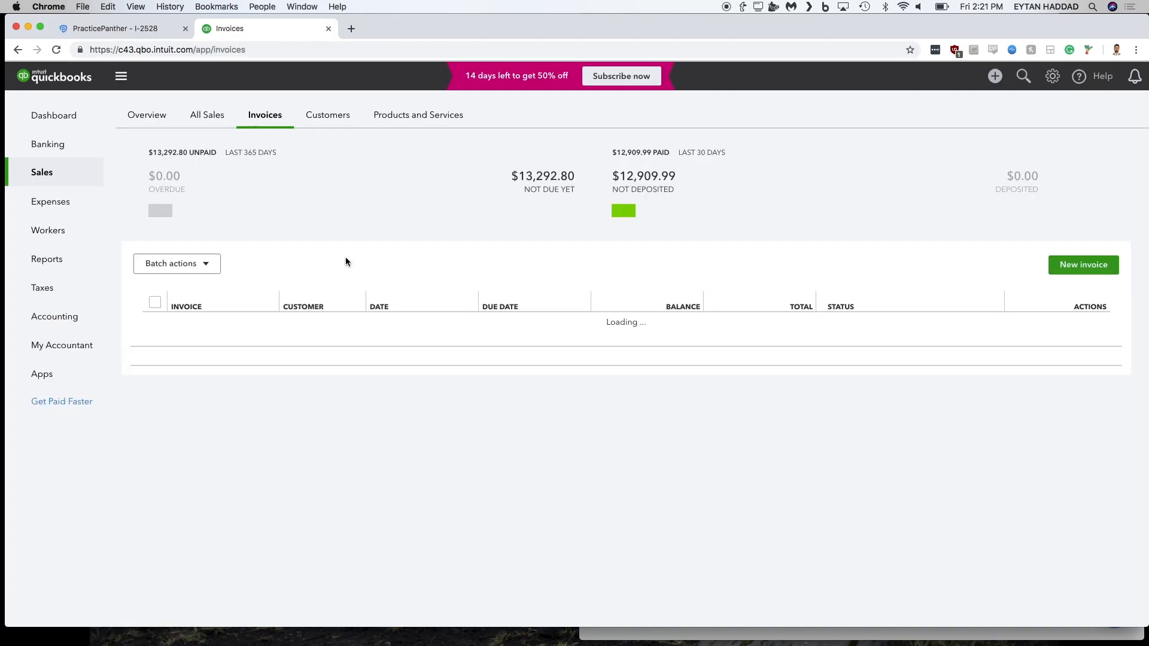
{"action": "scroll", "coordinate": [346, 262], "scroll_direction": "down", "scroll_amount": 1}
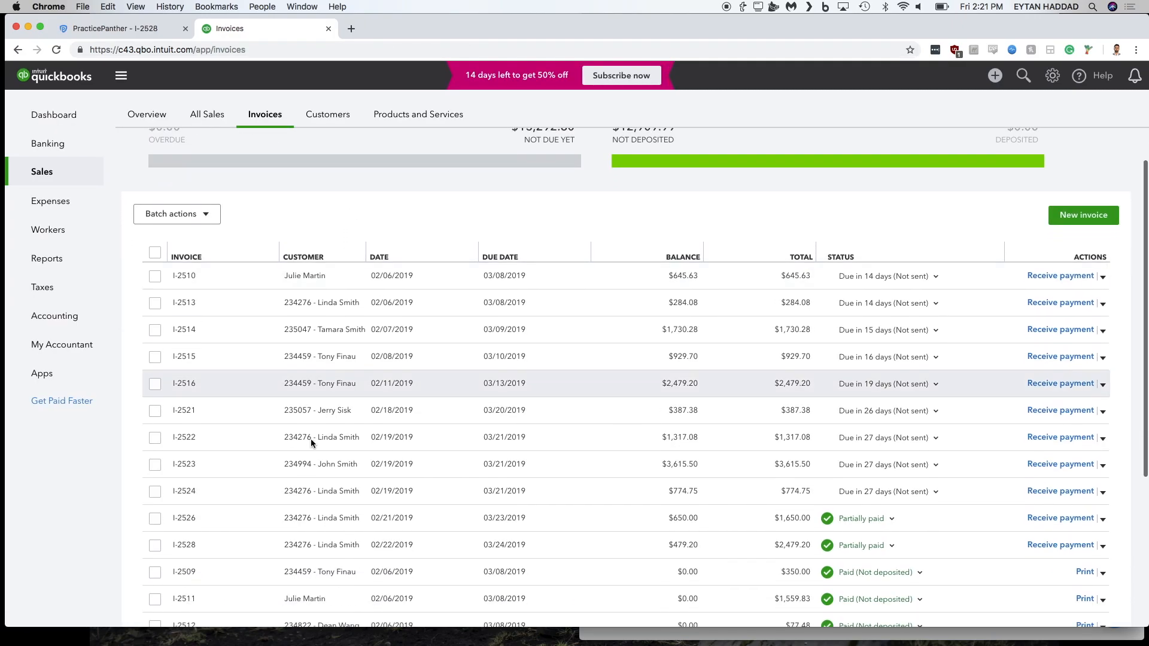
{"action": "left_click", "coordinate": [335, 544]}
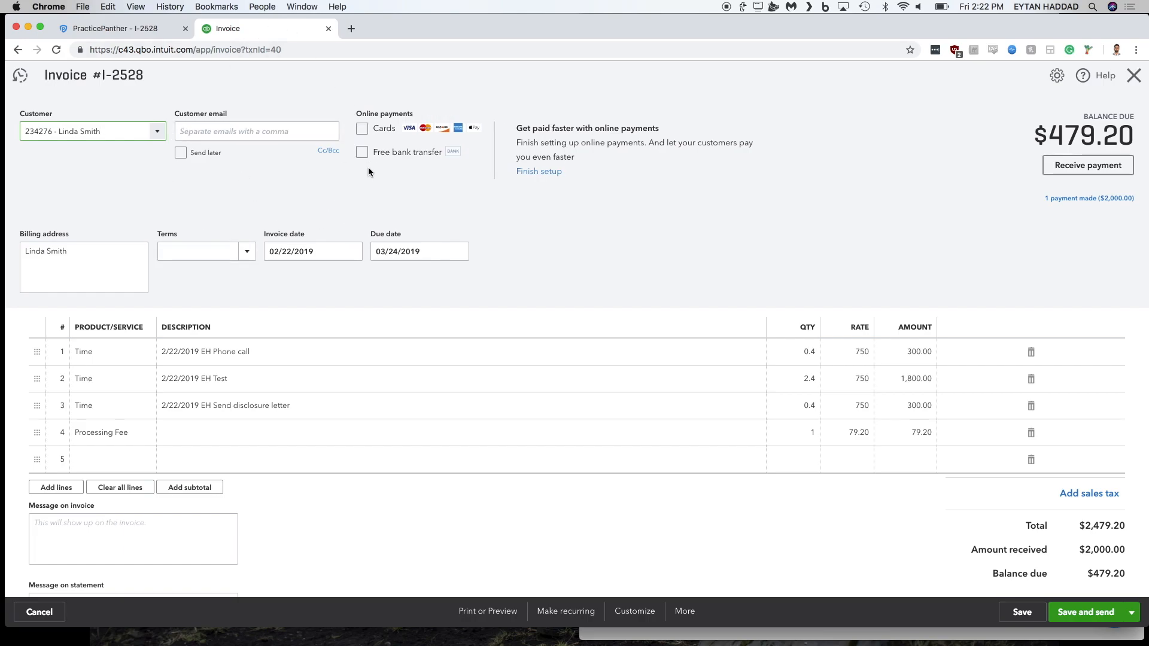
{"action": "key", "text": "ctrl+shift+Tab"}
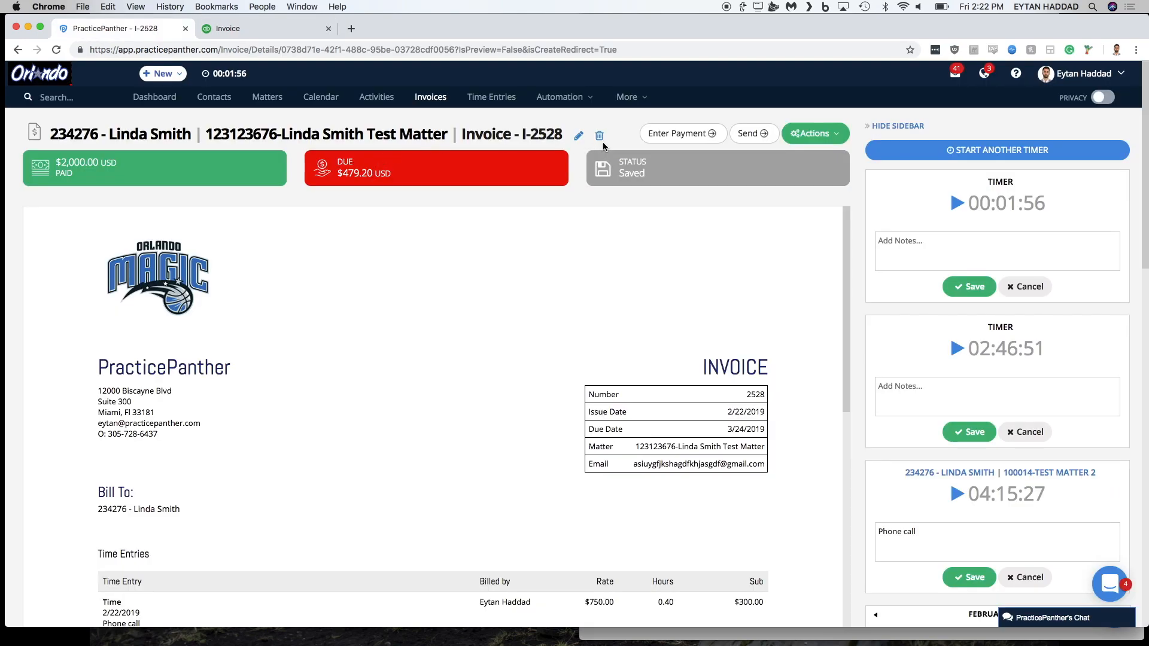
- Open the email for invoice I-2528 and highlight the $479.20 due on 3/24/2019
{"action": "left_click", "coordinate": [749, 138]}
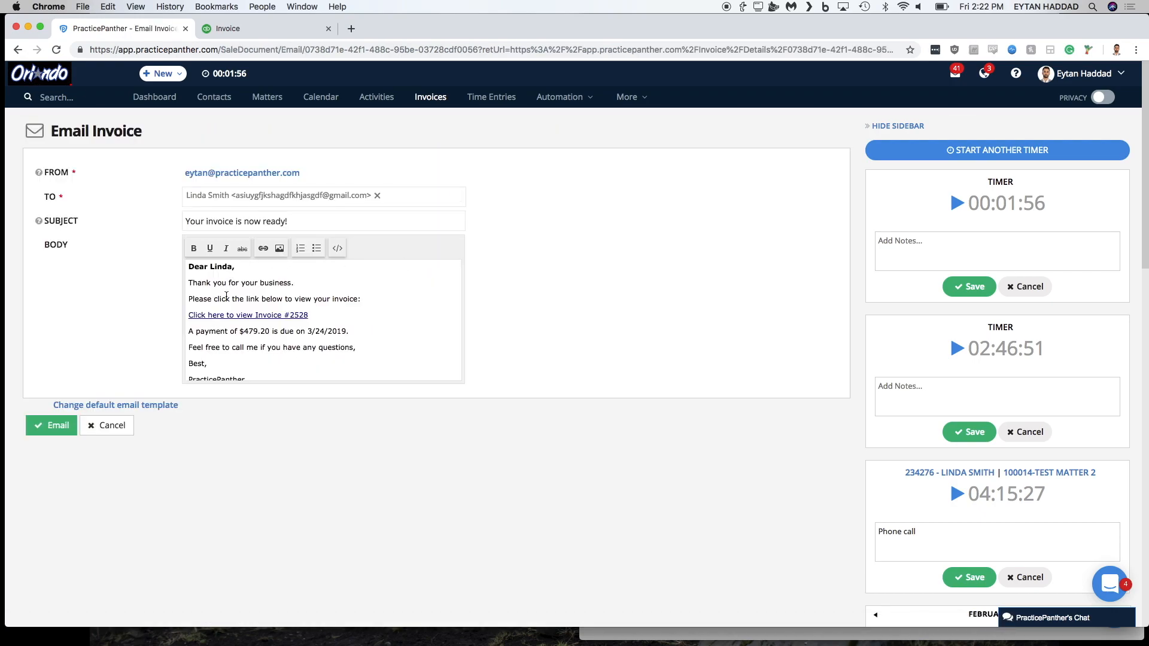
{"action": "left_click_drag", "start_coordinate": [240, 331], "coordinate": [270, 331]}
{"action": "right_click", "coordinate": [214, 315]}
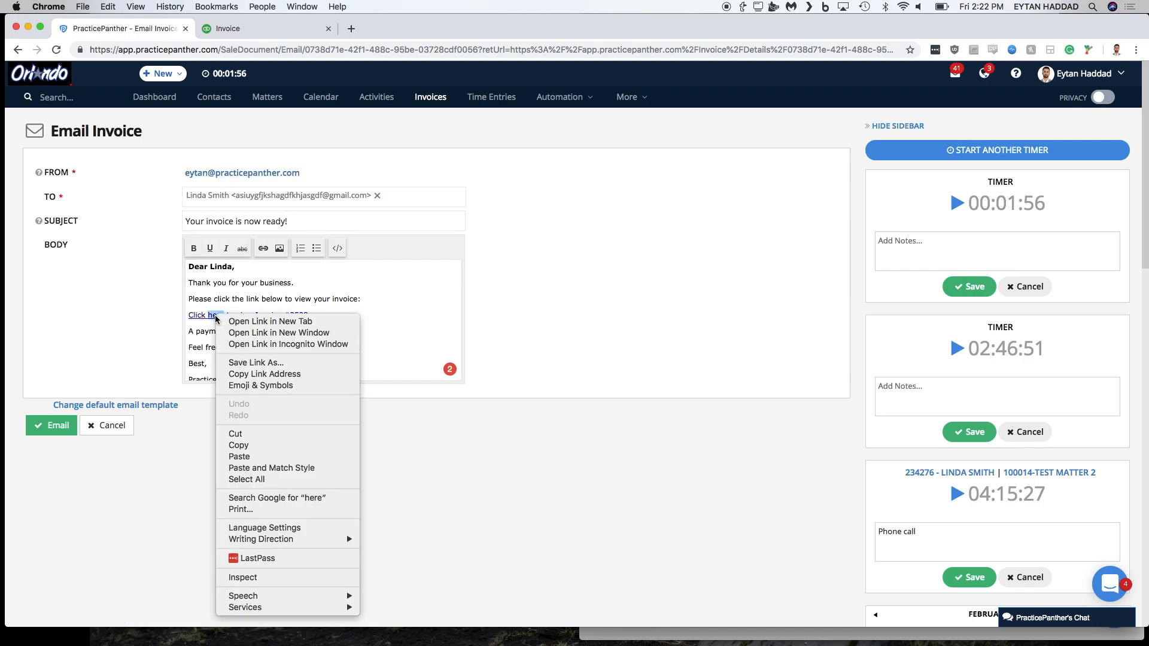
- Open the invoice link in an incognito window and reach the $479.20 online payment form
{"action": "left_click", "coordinate": [263, 345]}
{"action": "left_click_drag", "start_coordinate": [984, 27], "coordinate": [662, 27]}
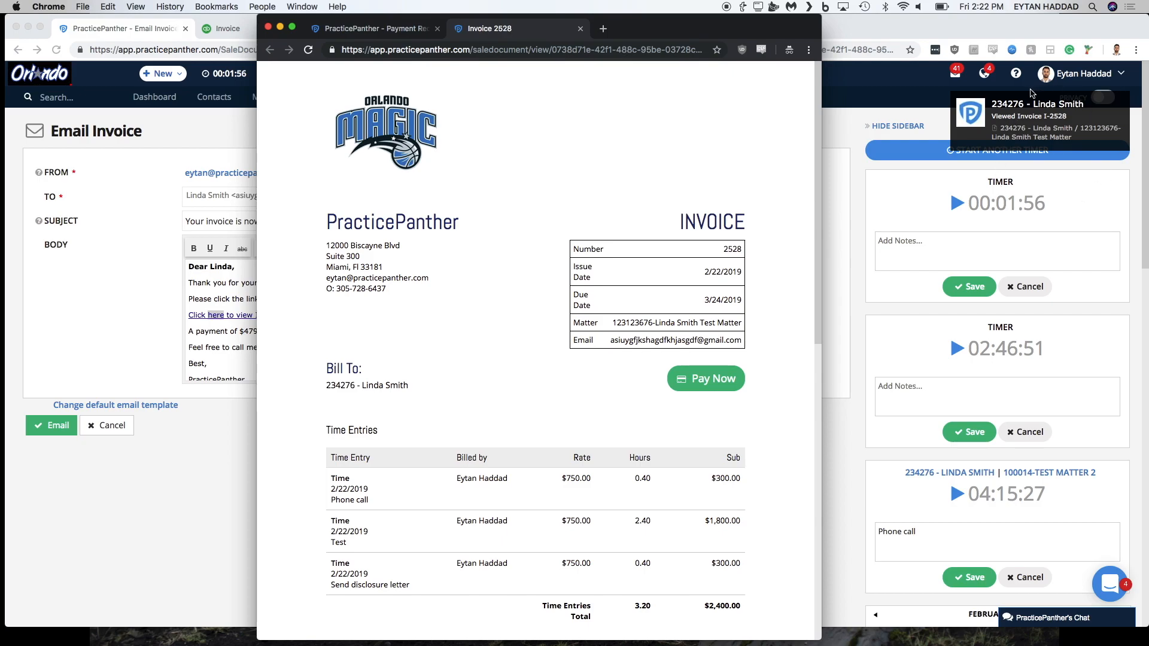
{"action": "scroll", "coordinate": [745, 212], "scroll_direction": "down", "scroll_amount": 3}
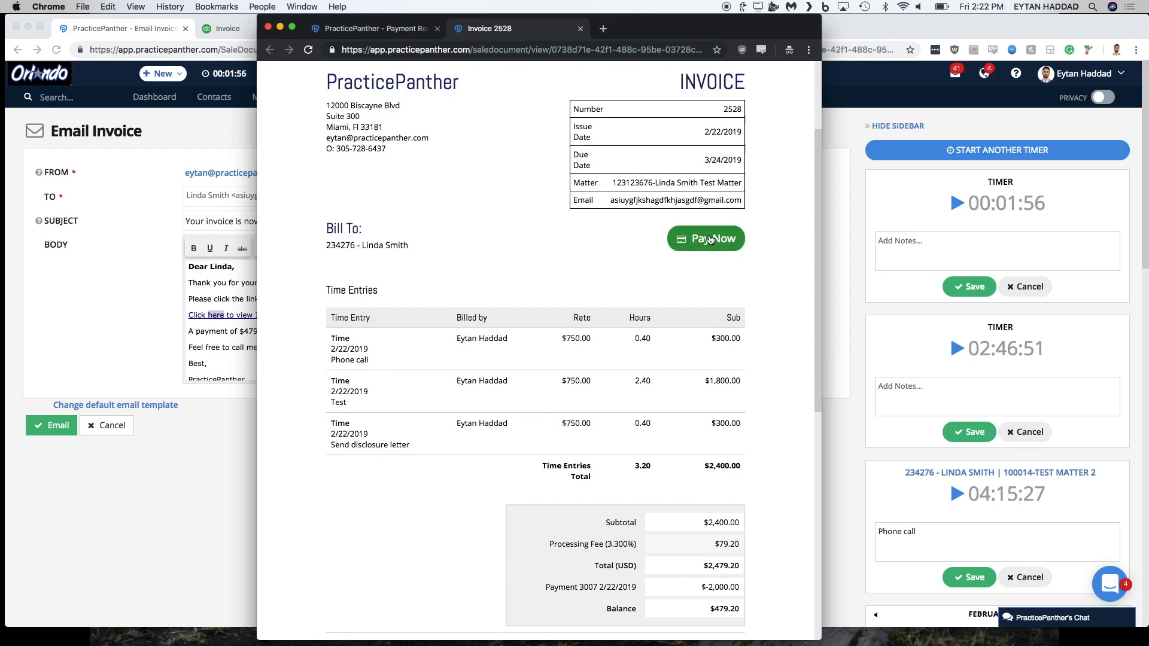
{"action": "left_click", "coordinate": [709, 240]}
{"action": "left_click", "coordinate": [455, 253]}
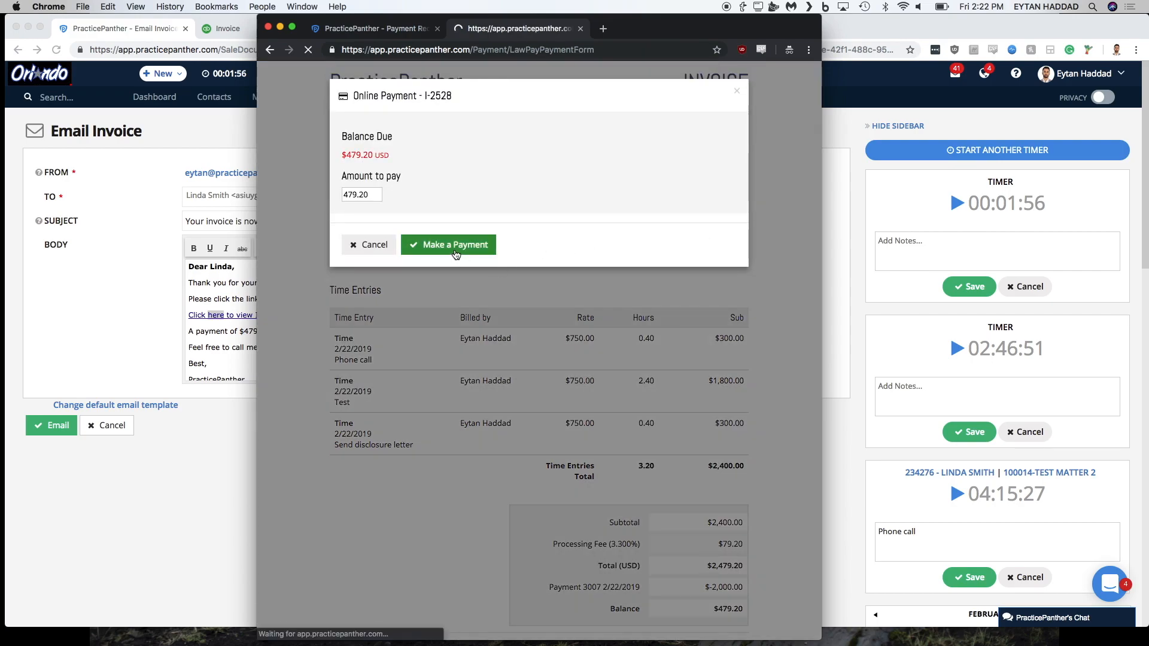
{"action": "scroll", "coordinate": [453, 250], "scroll_direction": "down", "scroll_amount": 5}
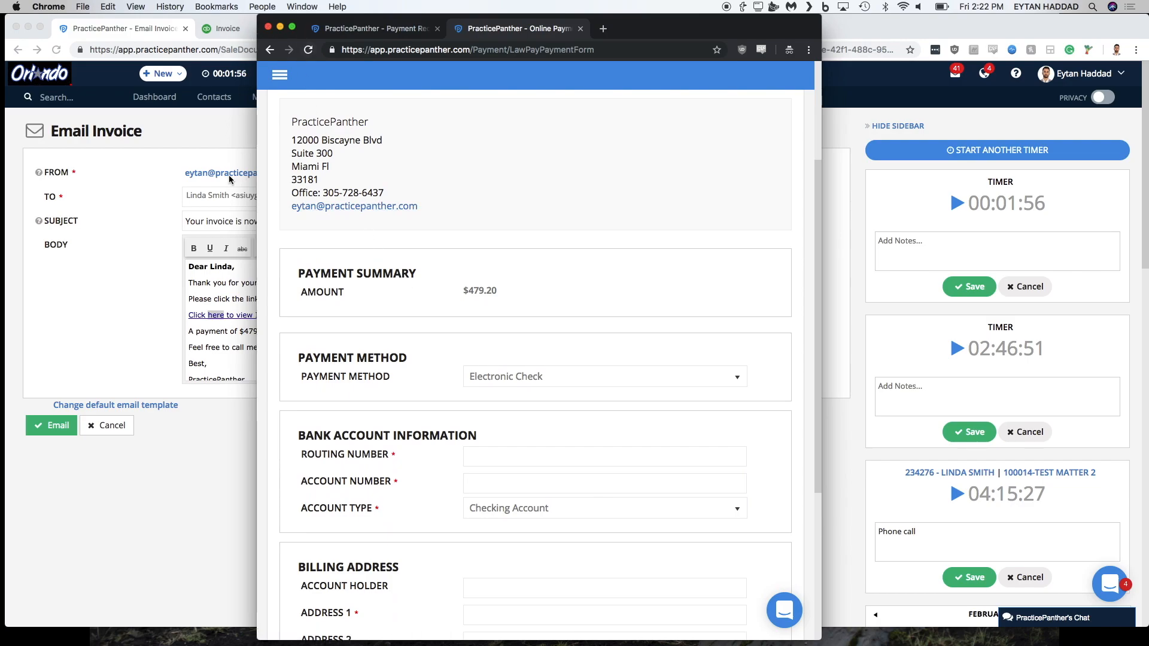
{"action": "left_click", "coordinate": [217, 148]}
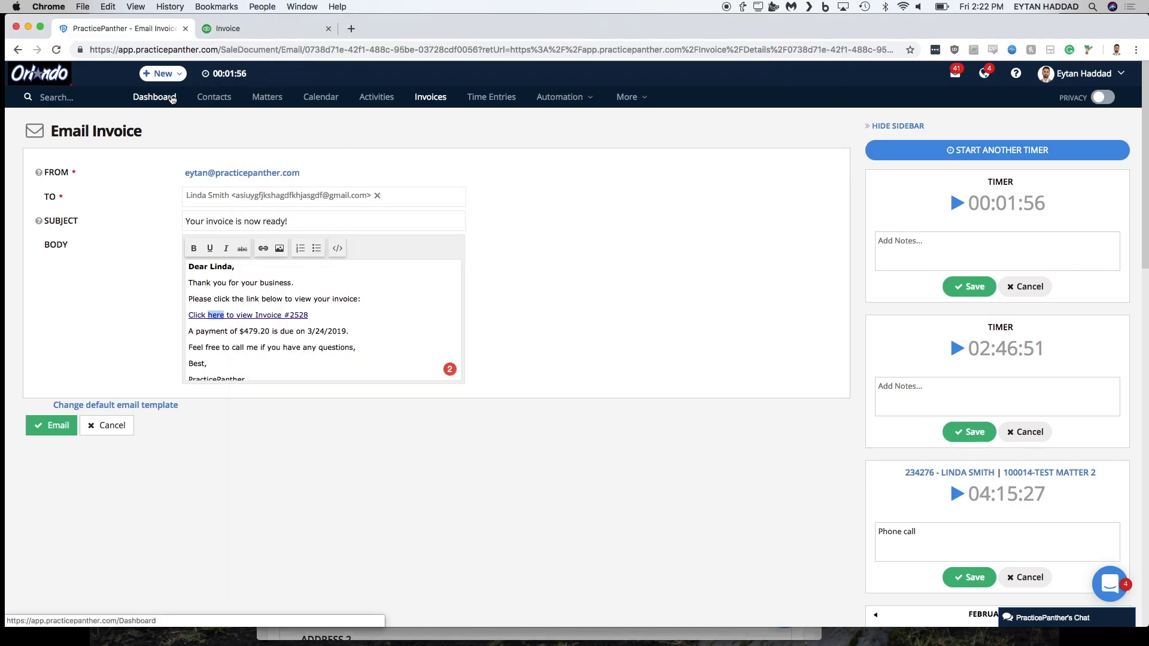
- Start a New > Multiple Invoices batch from the Invoices list
{"action": "left_click", "coordinate": [438, 111]}
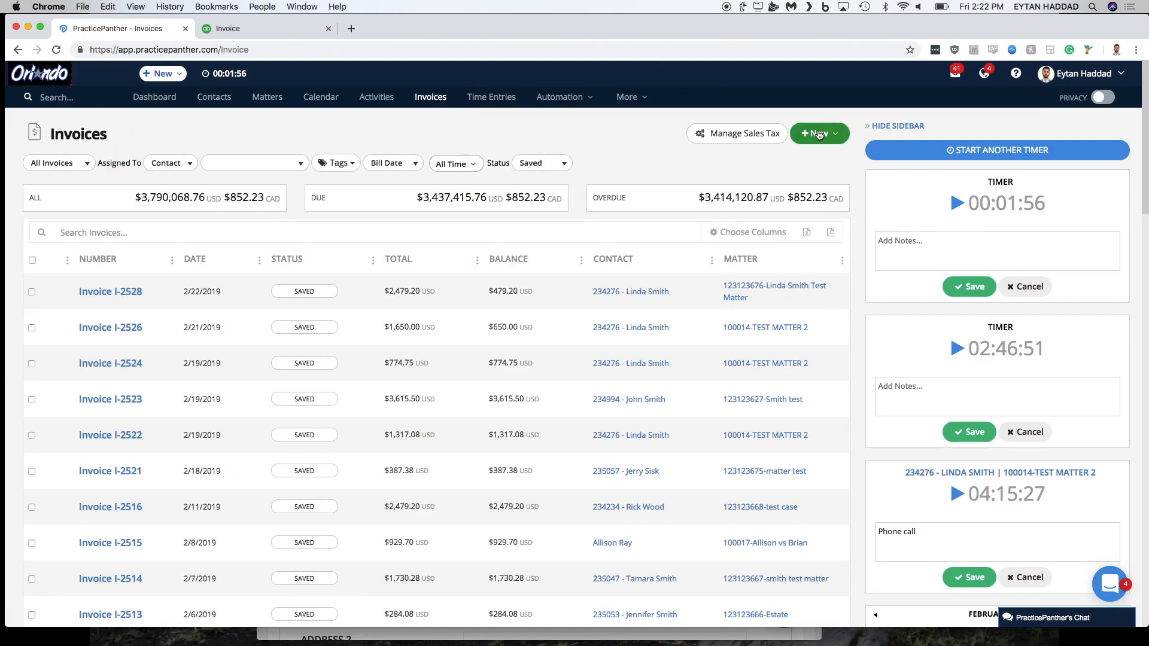
{"action": "left_click", "coordinate": [820, 134]}
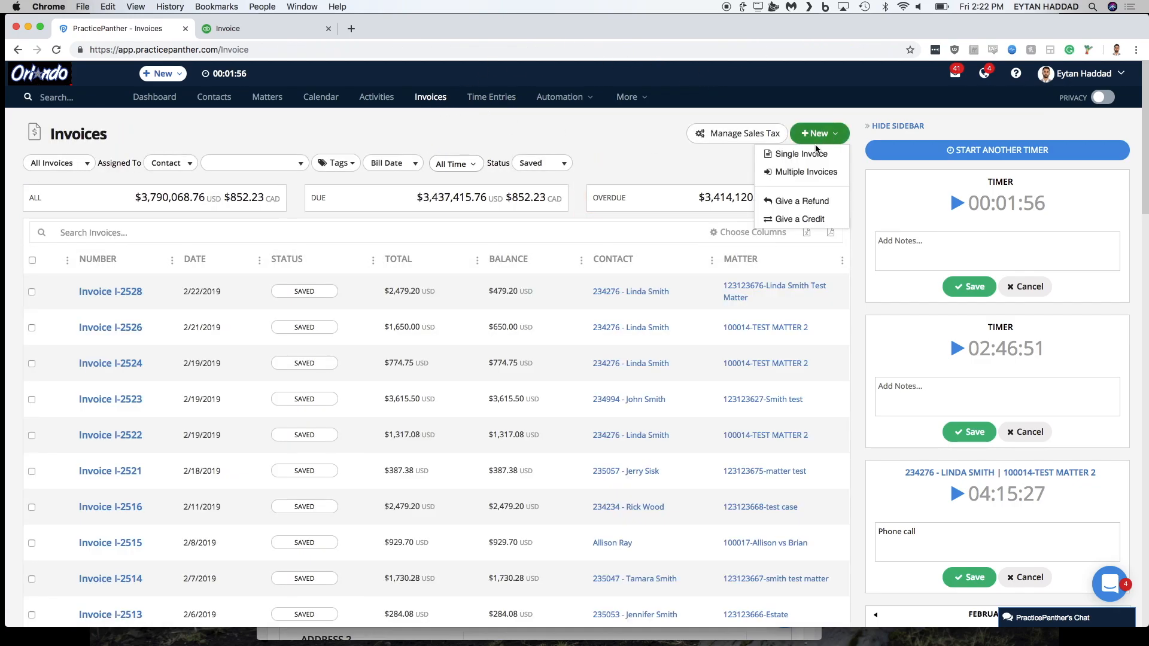
{"action": "left_click", "coordinate": [789, 172]}
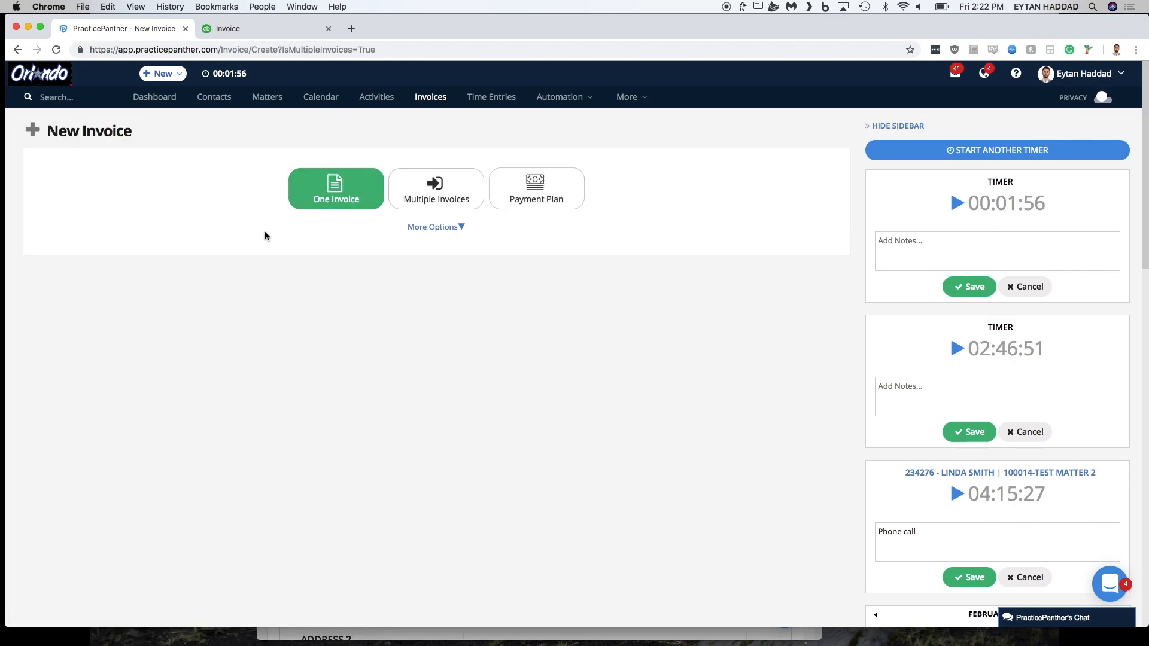
{"action": "left_click", "coordinate": [436, 197]}
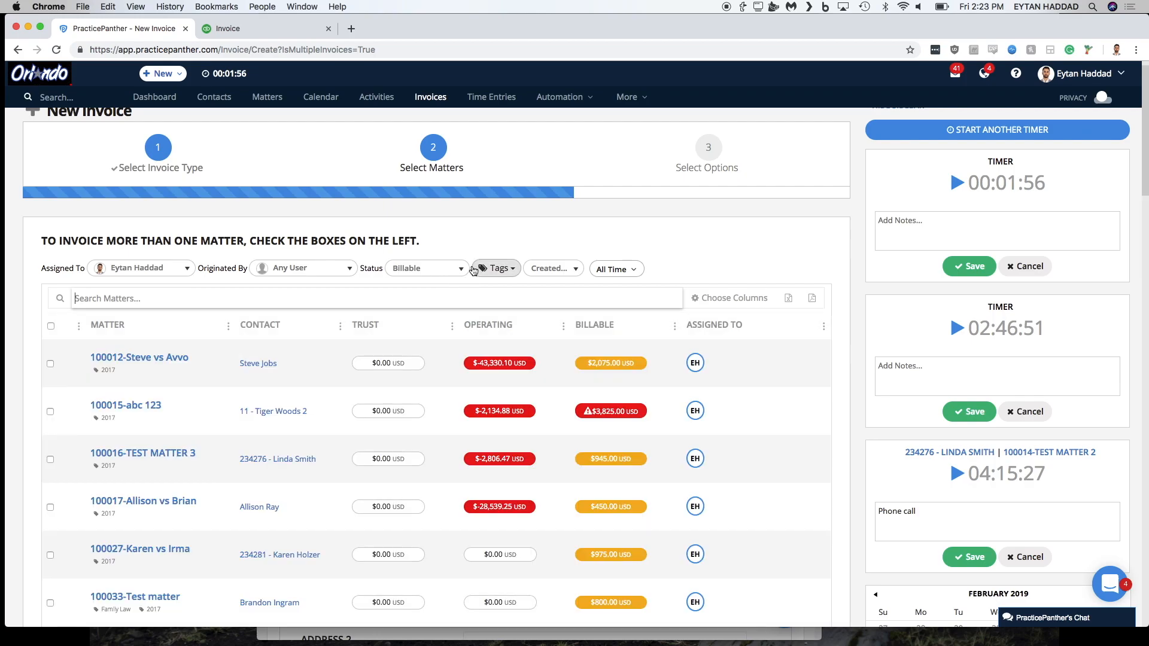
- Select all 50 billable matters and continue to the billing options
{"action": "left_click", "coordinate": [474, 270]}
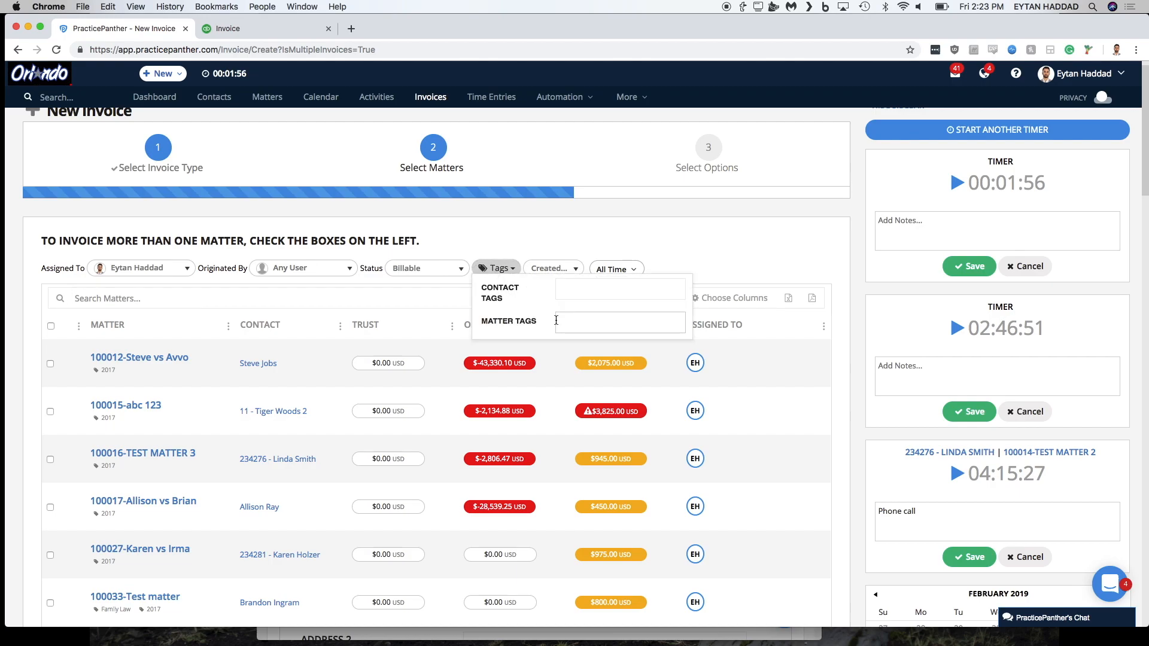
{"action": "left_click", "coordinate": [493, 241]}
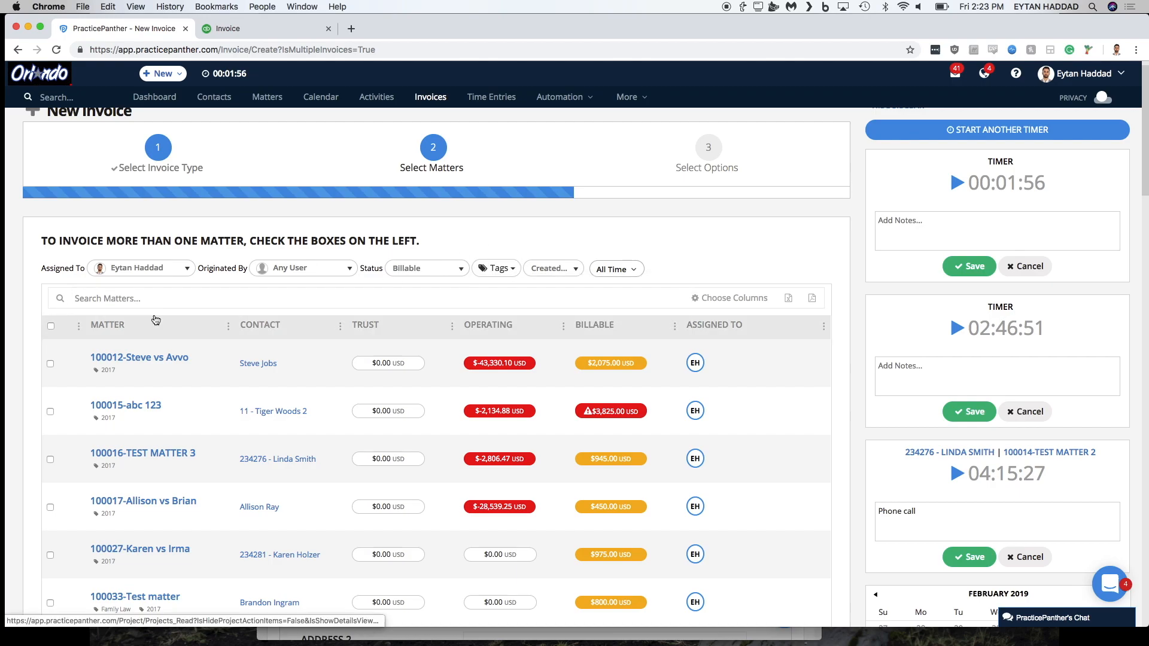
{"action": "left_click", "coordinate": [52, 328]}
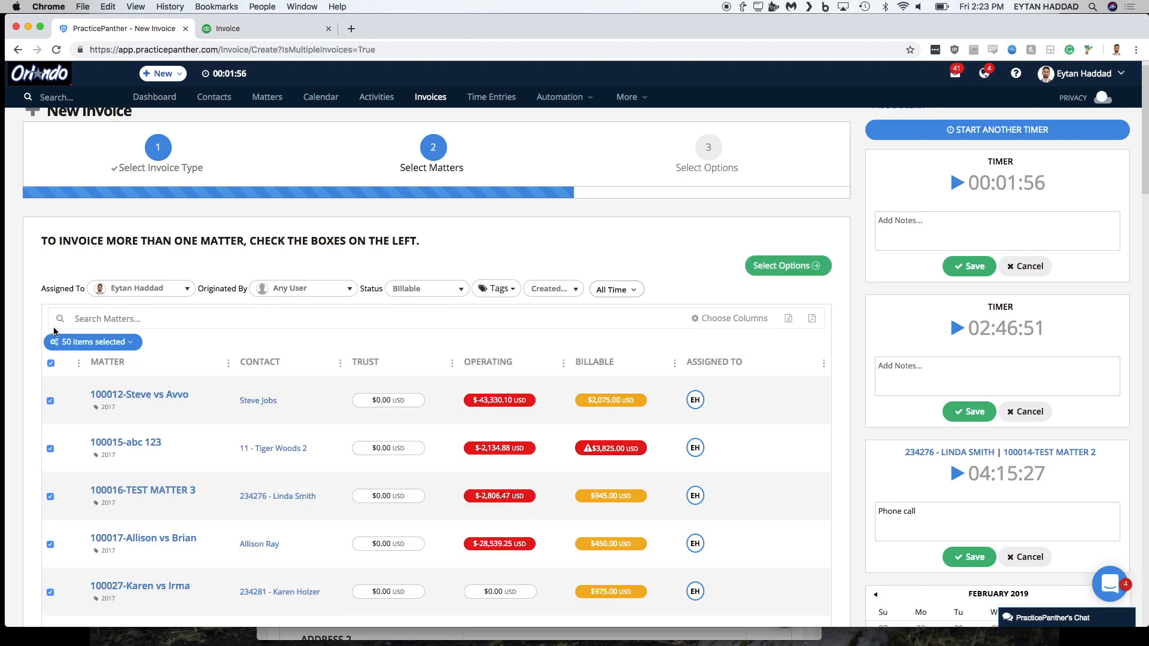
{"action": "left_click", "coordinate": [788, 266]}
{"action": "scroll", "coordinate": [262, 275], "scroll_direction": "down", "scroll_amount": 1}
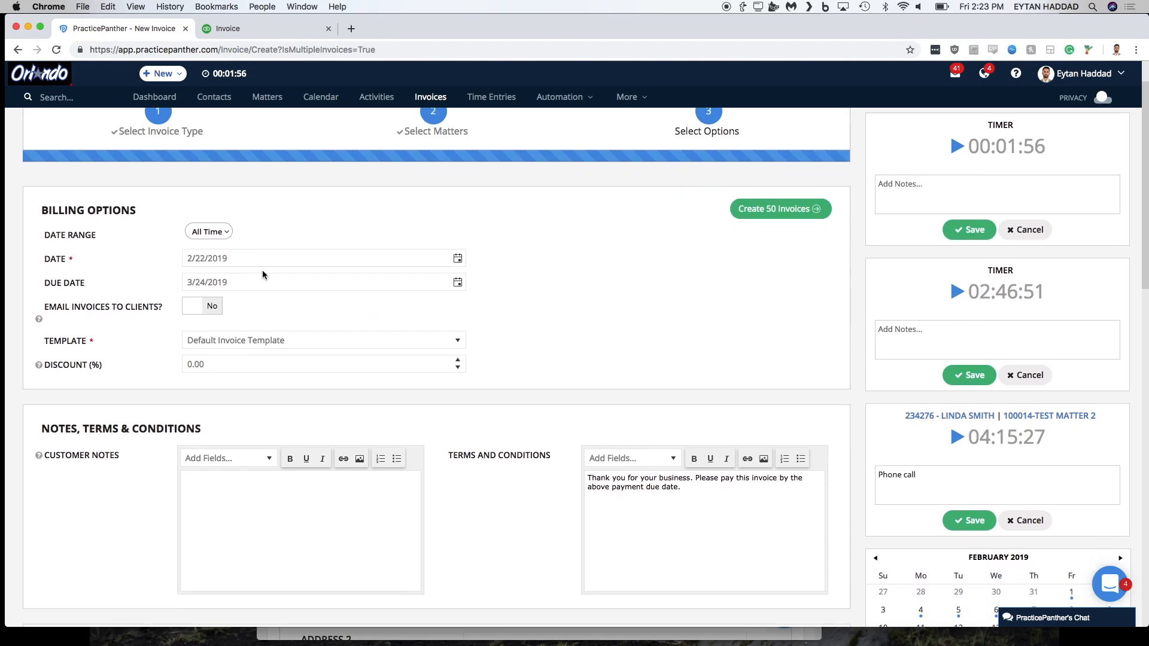
- Set Email Invoices to Clients to Yes and review the batch's Payment Options
{"action": "left_click", "coordinate": [211, 307]}
{"action": "scroll", "coordinate": [183, 375], "scroll_direction": "down", "scroll_amount": 10}
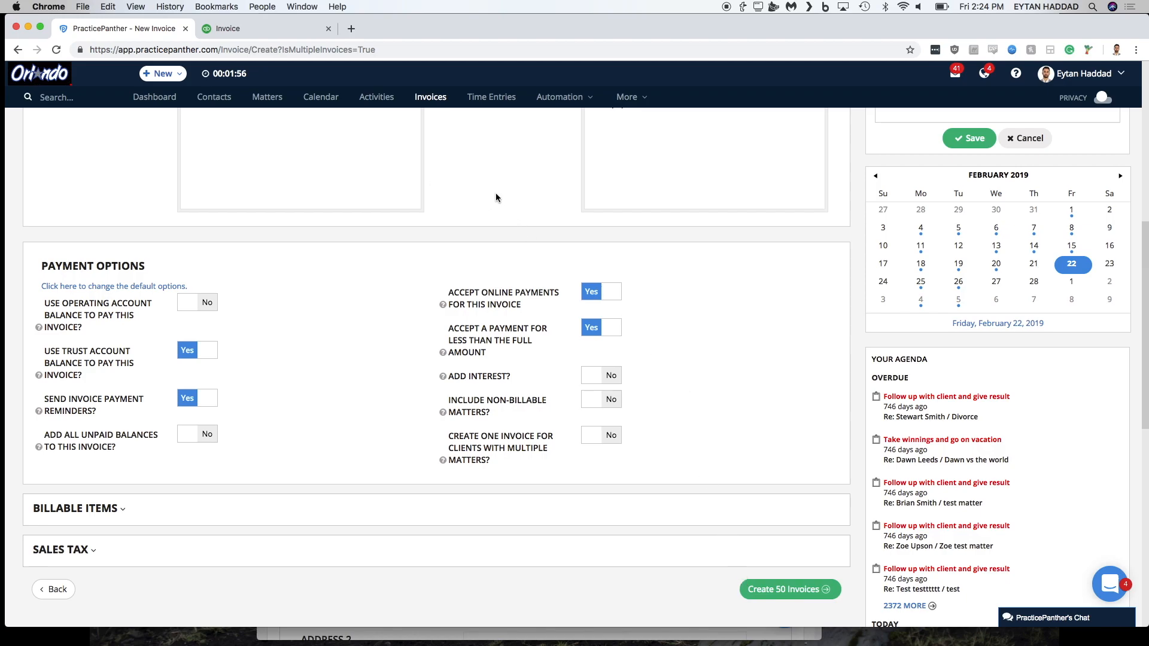
- Browse the Automation document templates and download LETTER TO ATTORNEY into Word
{"action": "left_click", "coordinate": [558, 108]}
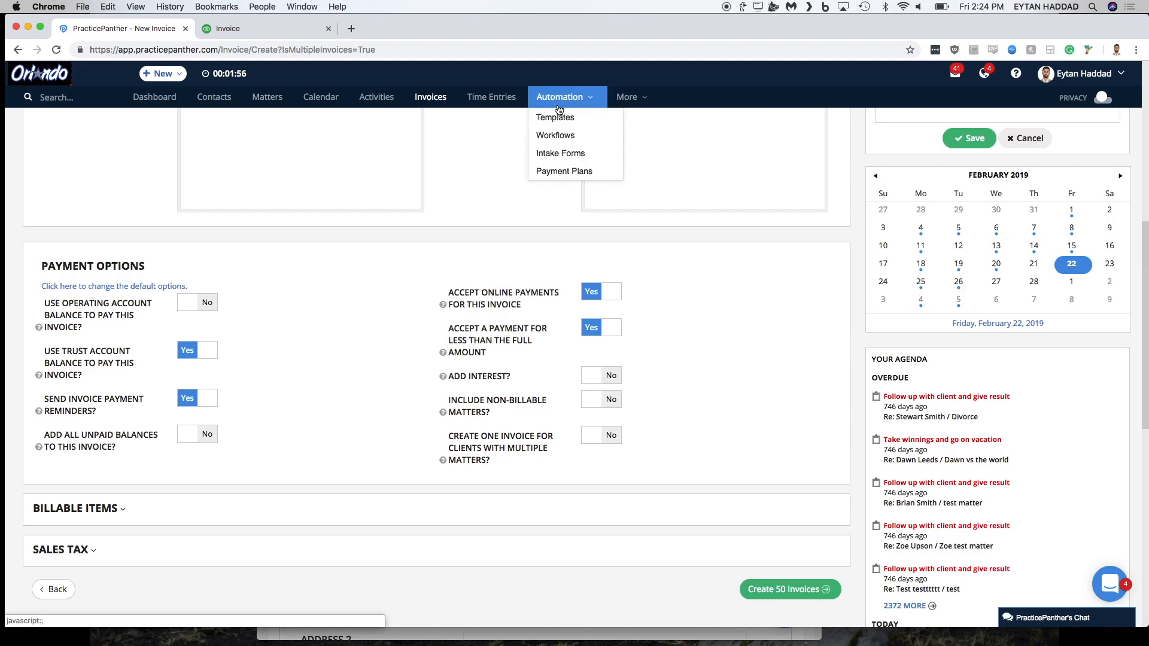
{"action": "left_click", "coordinate": [548, 119]}
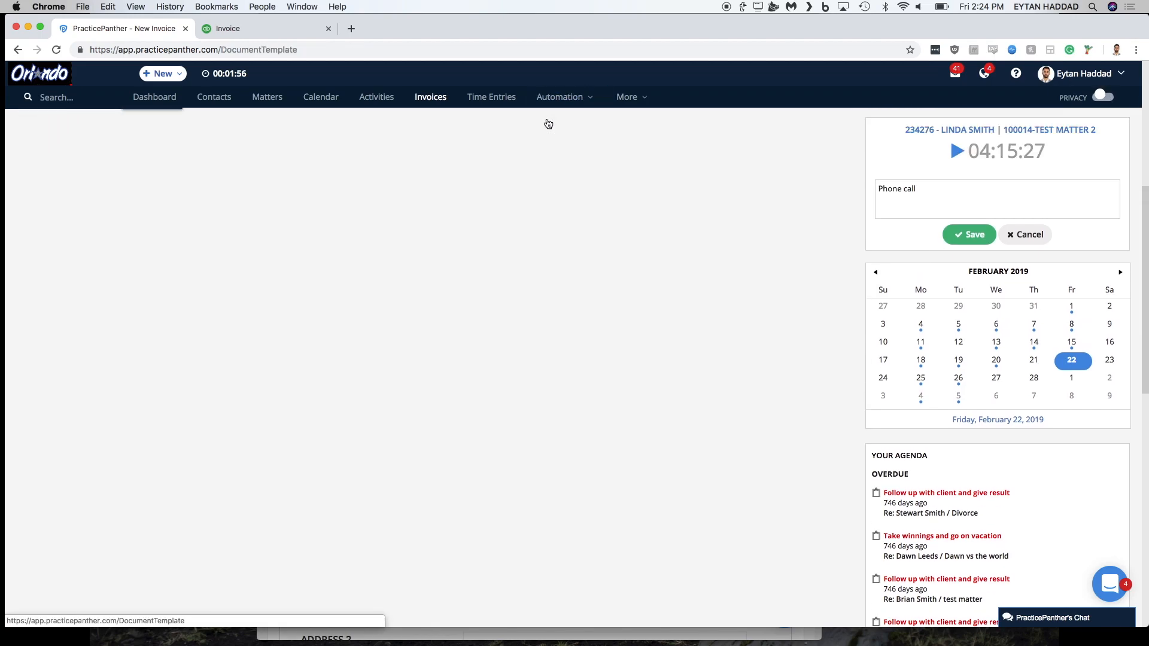
{"action": "scroll", "coordinate": [311, 196], "scroll_direction": "down", "scroll_amount": 13}
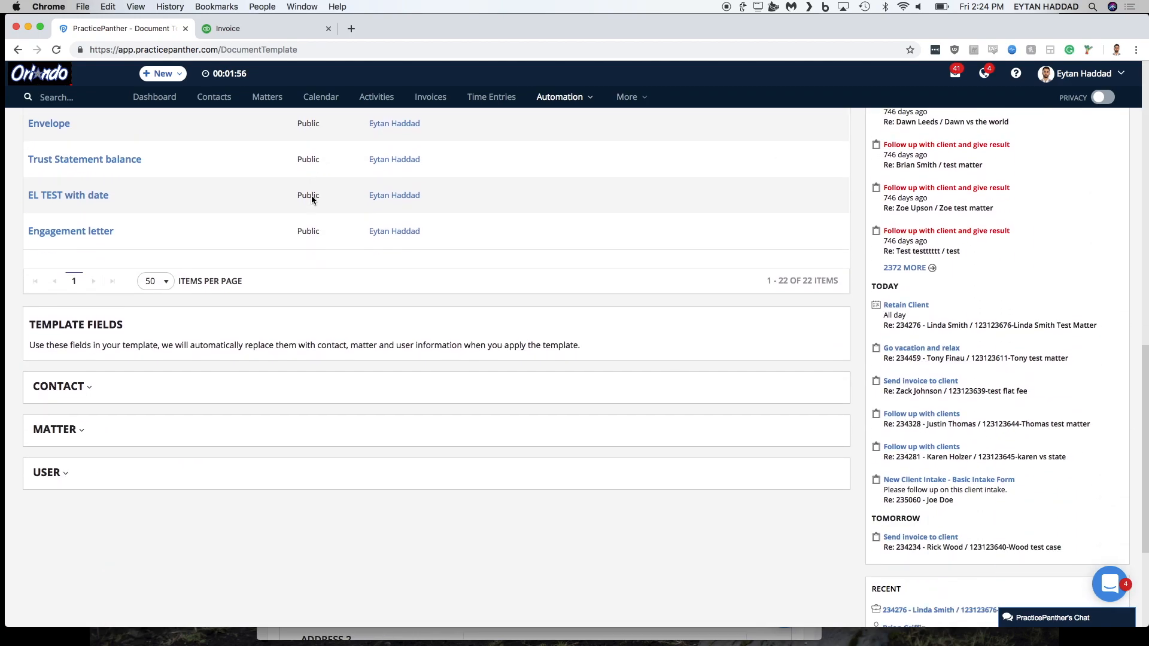
{"action": "mouse_move", "coordinate": [311, 199]}
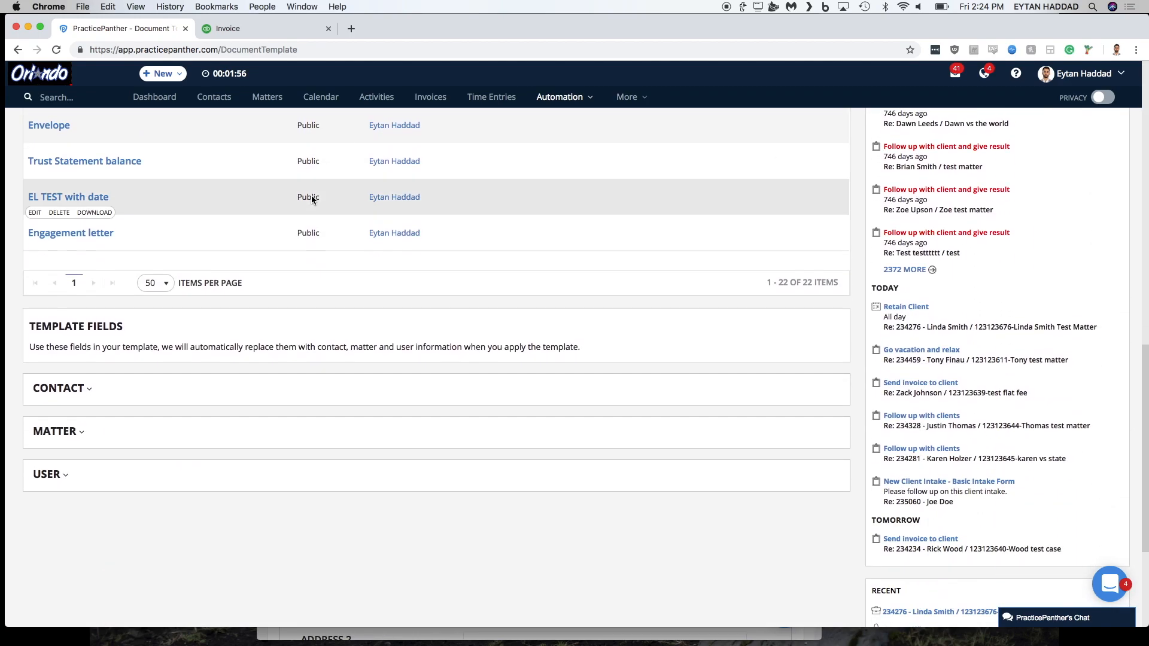
{"action": "scroll", "coordinate": [311, 199], "scroll_direction": "down", "scroll_amount": 2}
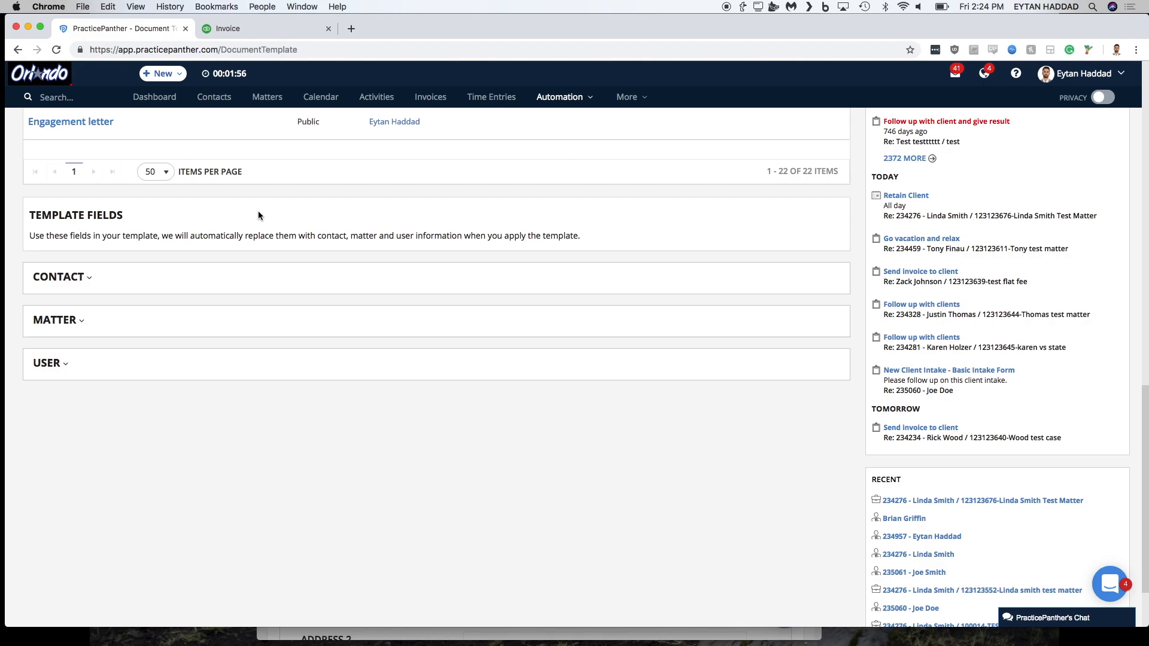
{"action": "scroll", "coordinate": [258, 215], "scroll_direction": "up", "scroll_amount": 7}
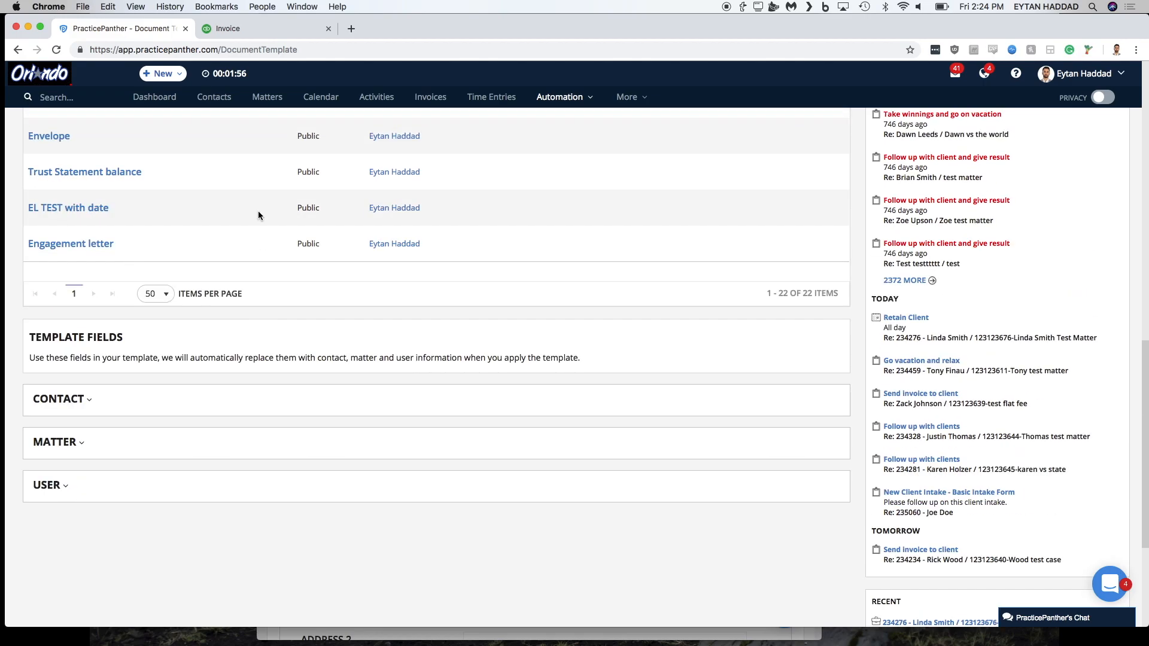
{"action": "scroll", "coordinate": [258, 216], "scroll_direction": "up", "scroll_amount": 3}
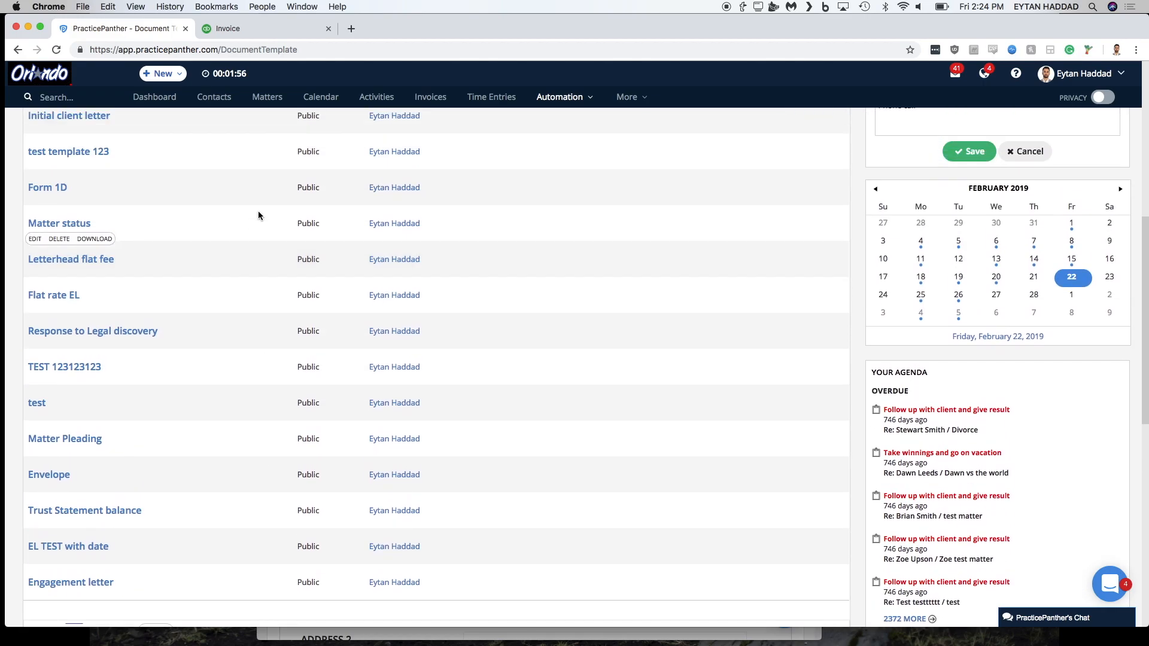
{"action": "left_click", "coordinate": [88, 178]}
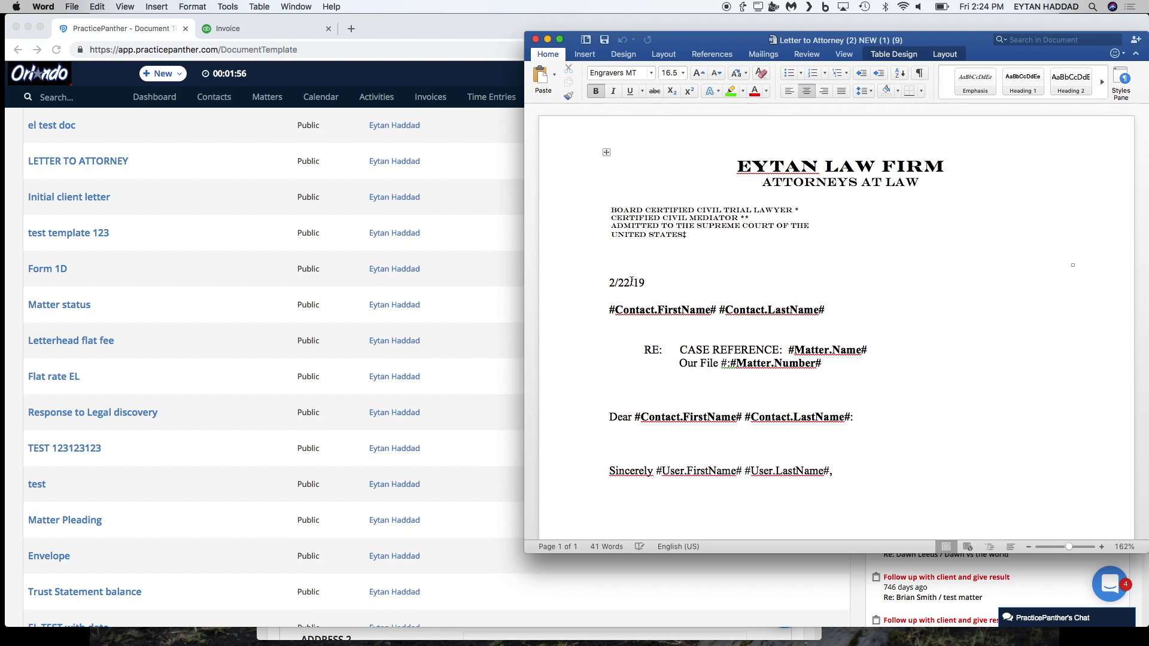
- Compare the letter's contact merge field against the expanded Contact and Matter template fields
{"action": "left_click_drag", "start_coordinate": [610, 309], "coordinate": [820, 310]}
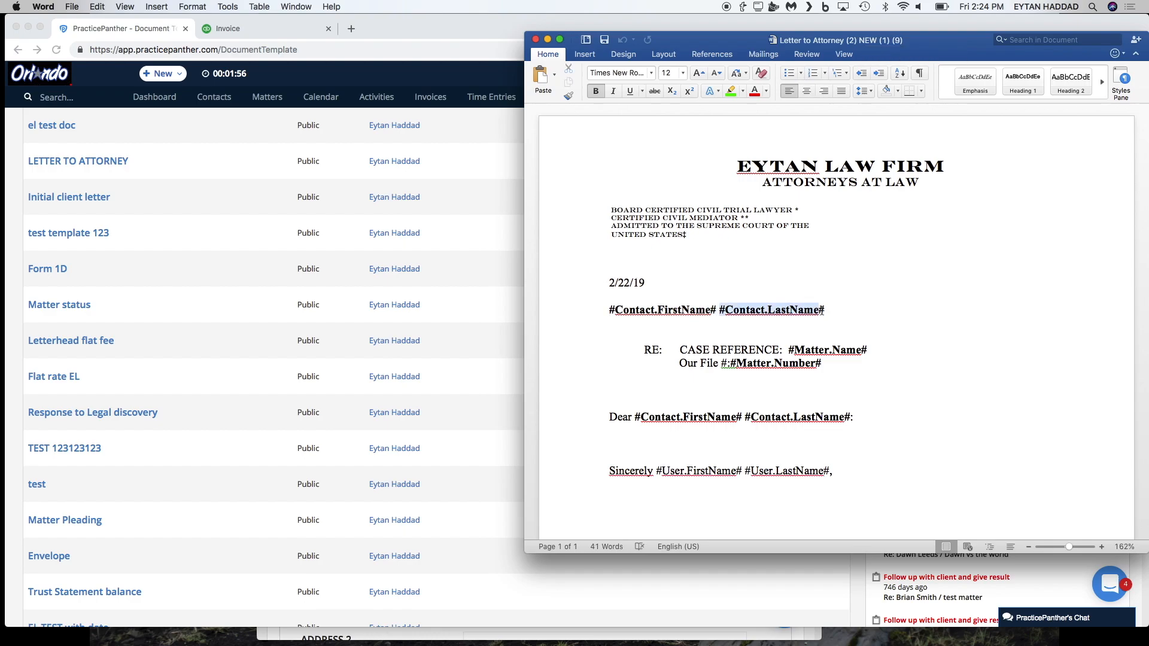
{"action": "left_click", "coordinate": [481, 422]}
{"action": "scroll", "coordinate": [481, 423], "scroll_direction": "down", "scroll_amount": 10}
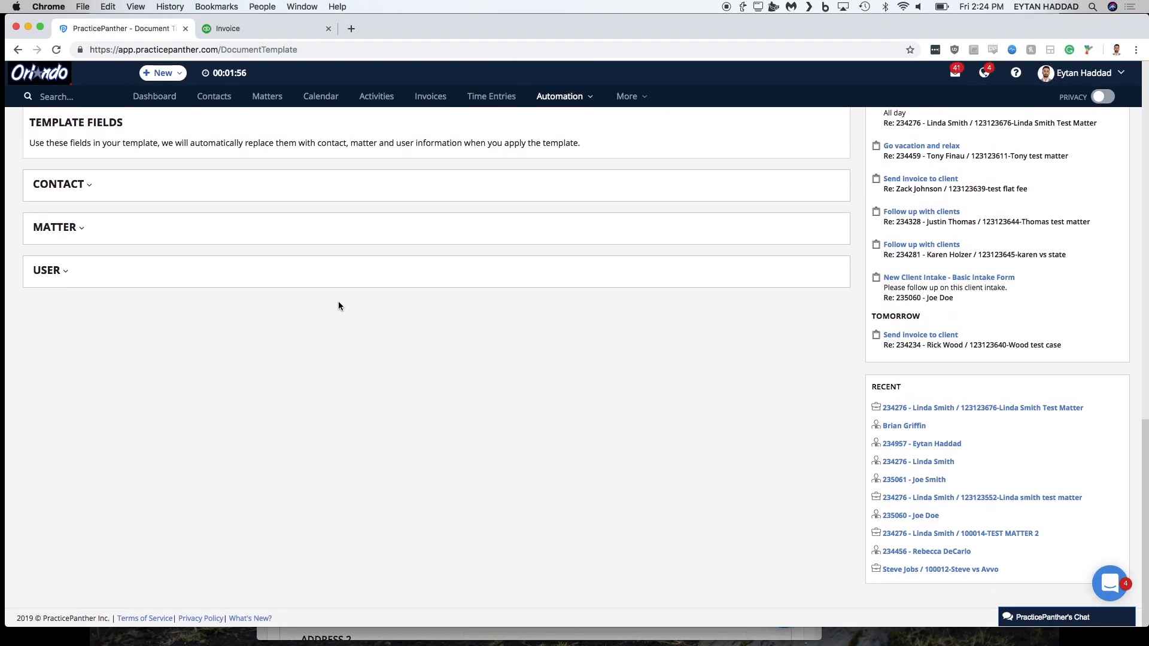
{"action": "left_click", "coordinate": [55, 226]}
{"action": "left_click", "coordinate": [36, 184]}
{"action": "scroll", "coordinate": [70, 191], "scroll_direction": "down", "scroll_amount": 2}
{"action": "scroll", "coordinate": [70, 191], "scroll_direction": "down", "scroll_amount": 3}
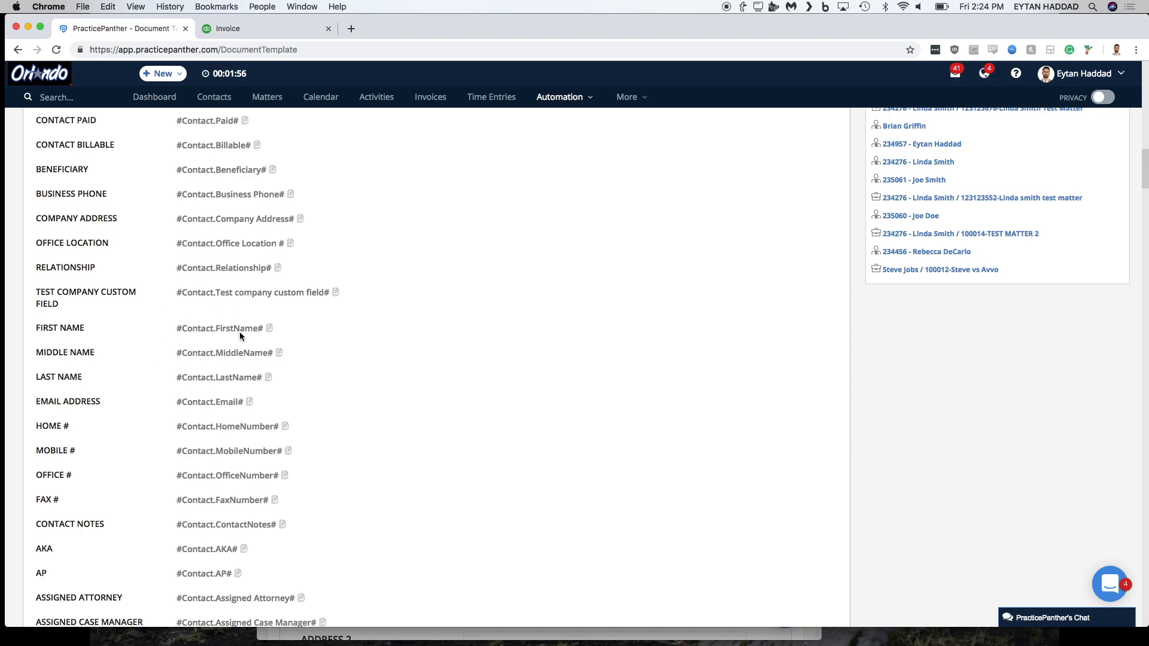
- Return to the template page and open the client's test matter from Recent
{"action": "key", "text": "super+Tab"}
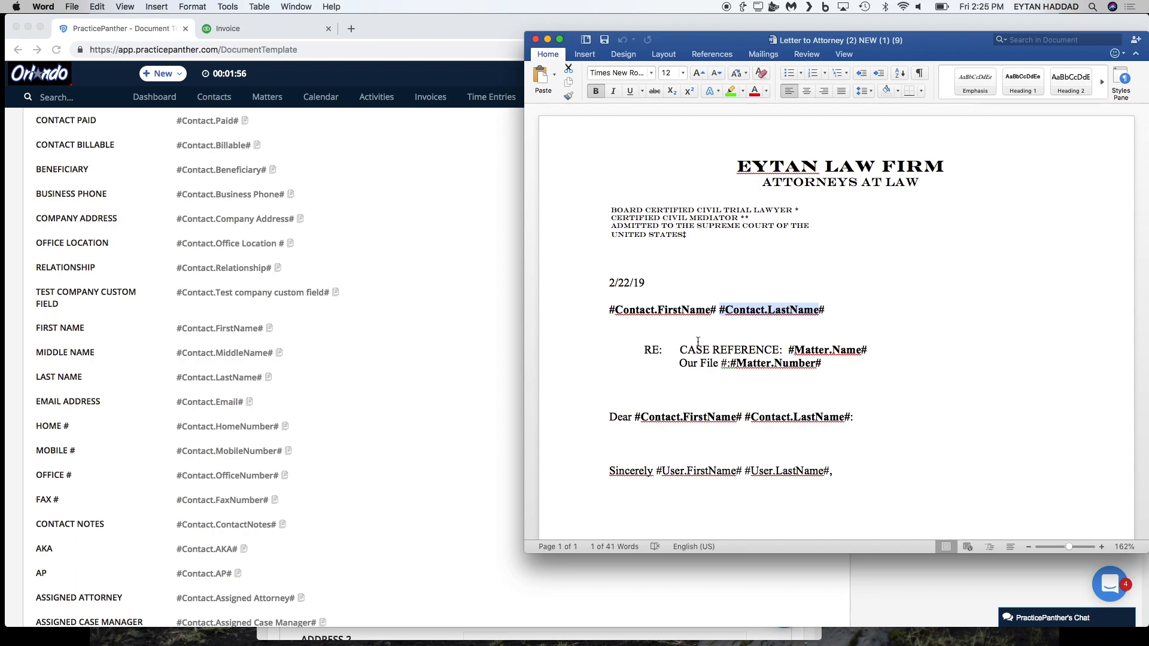
{"action": "left_click", "coordinate": [517, 325]}
{"action": "scroll", "coordinate": [843, 234], "scroll_direction": "up", "scroll_amount": 2}
{"action": "left_click", "coordinate": [978, 159]}
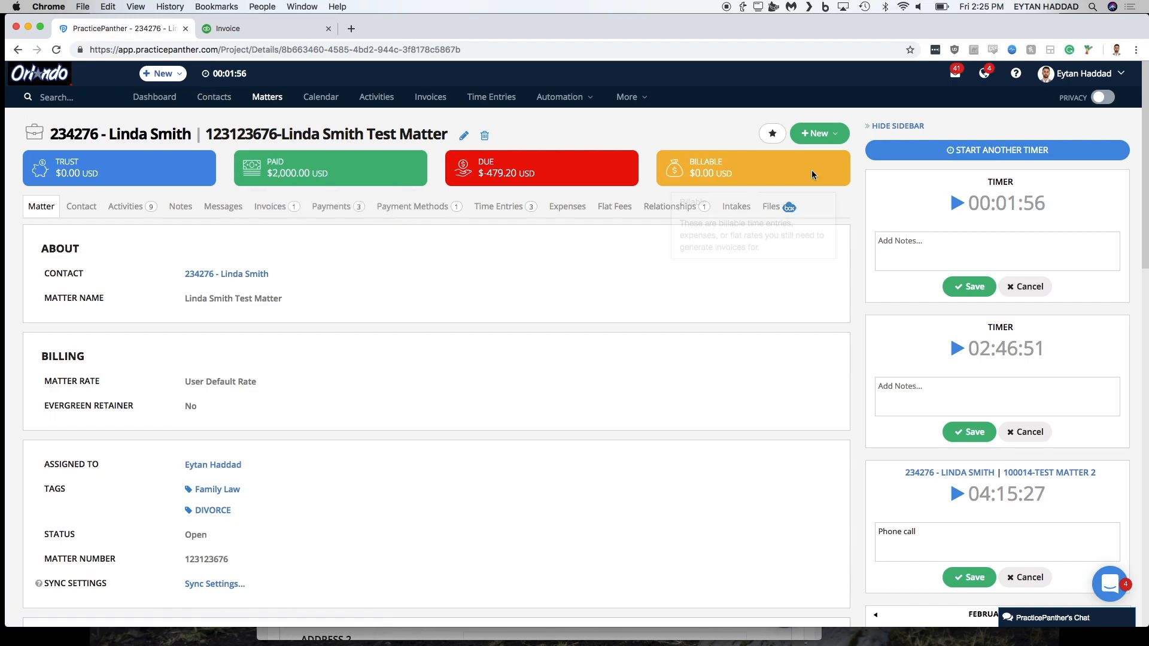
- Apply LETTER TO ATTORNEY to the test matter, download the filled letter, and open it
{"action": "left_click", "coordinate": [819, 133]}
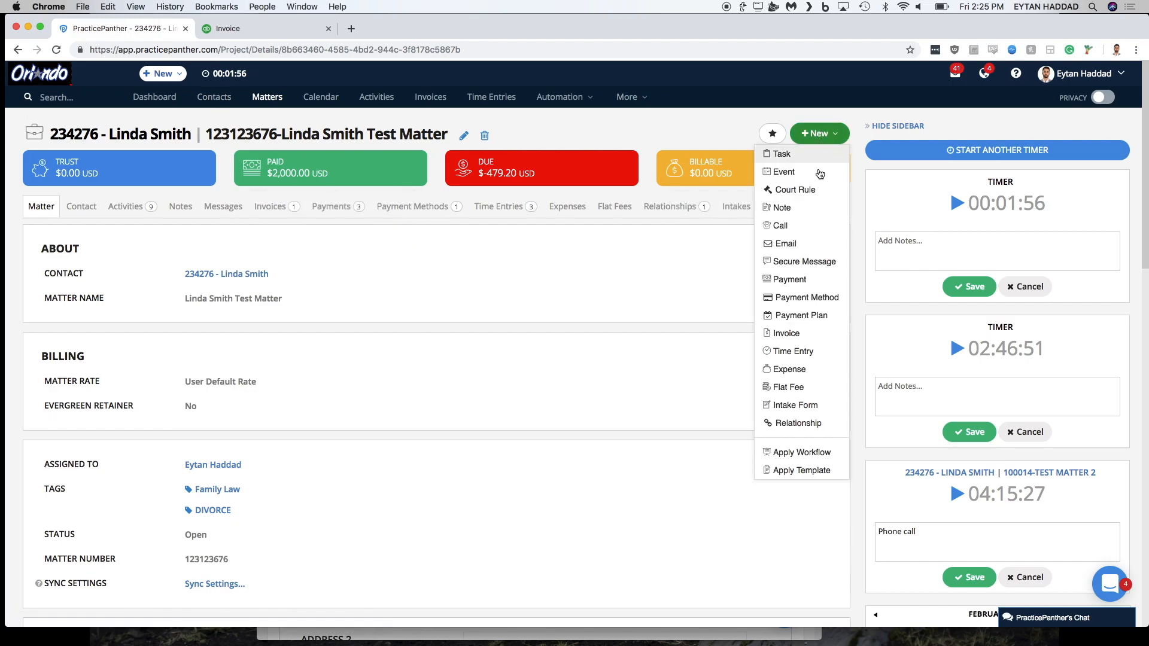
{"action": "left_click", "coordinate": [790, 470]}
{"action": "left_click", "coordinate": [546, 181]}
{"action": "scroll", "coordinate": [544, 275], "scroll_direction": "down", "scroll_amount": 3}
{"action": "left_click", "coordinate": [544, 279]}
{"action": "left_click", "coordinate": [402, 251]}
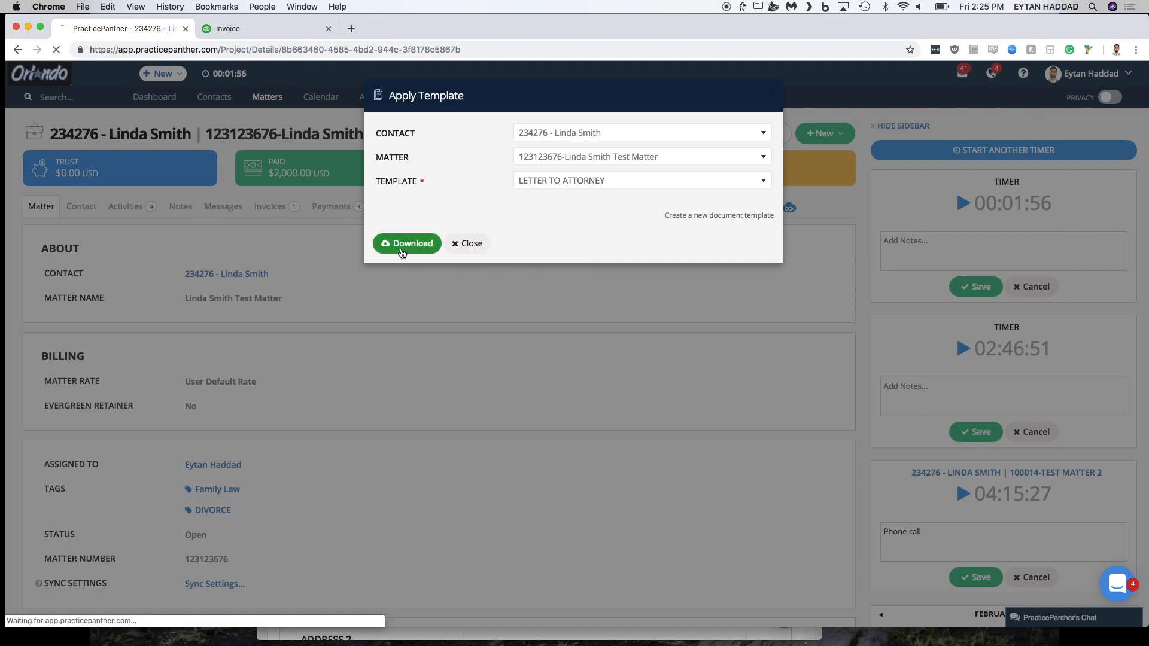
{"action": "left_click", "coordinate": [55, 615]}
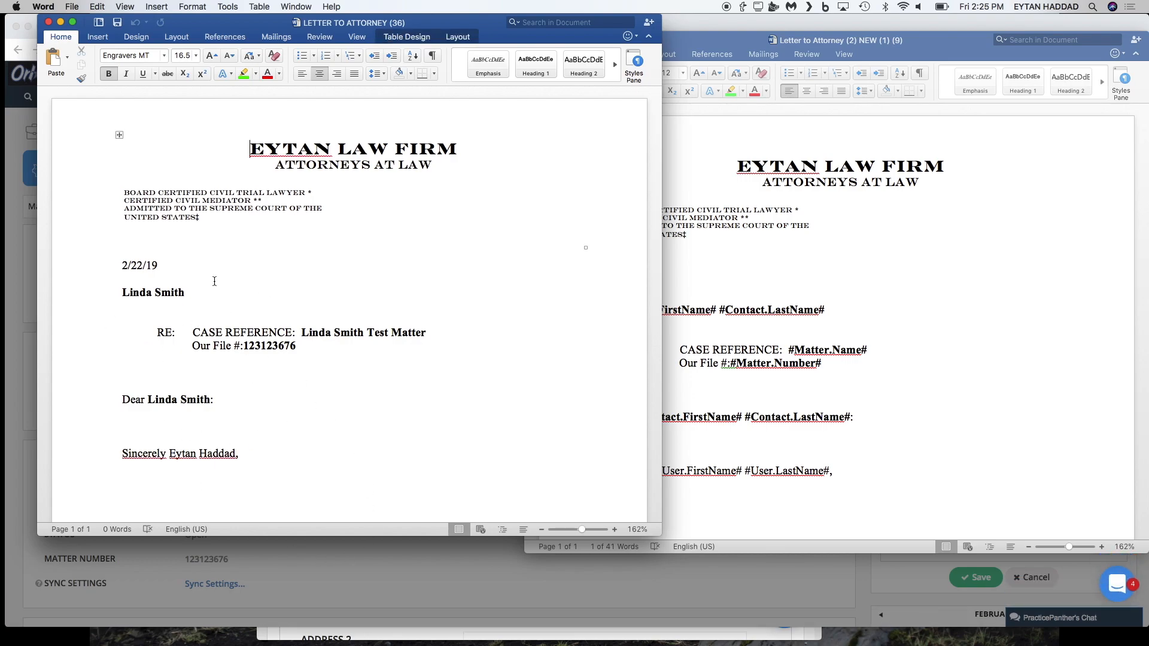
- Return to PracticePanther and close the Apply Template dialog
{"action": "left_click", "coordinate": [328, 577]}
{"action": "left_click", "coordinate": [471, 243]}
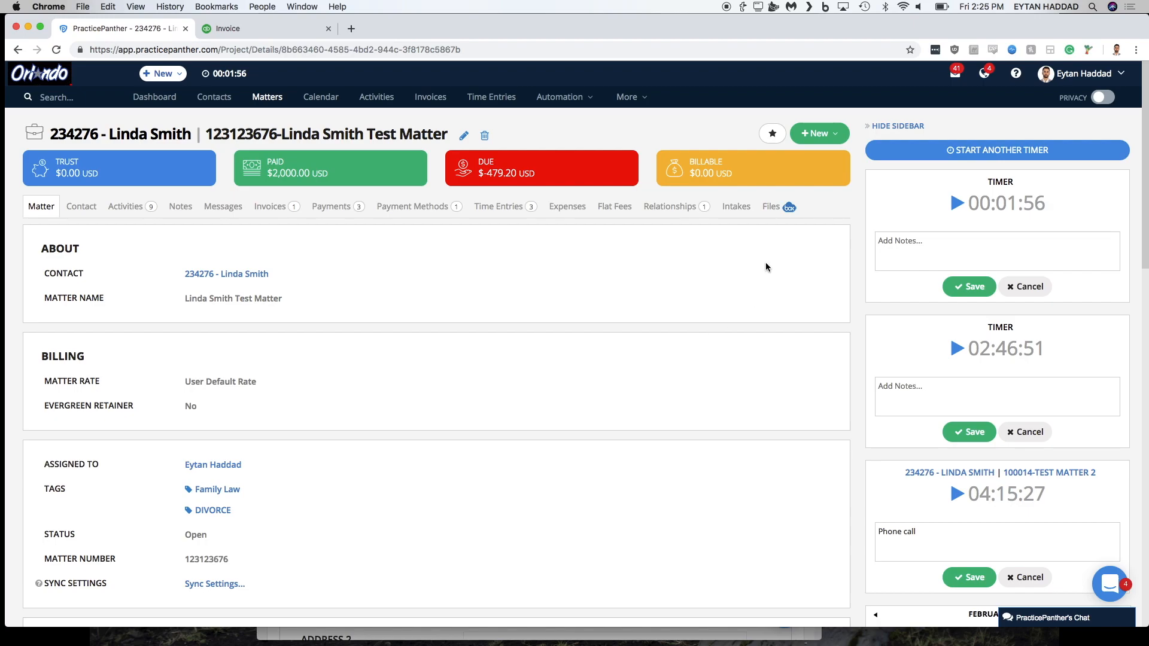
- Upload LETTER TO ATTORNEY (36).docx to the matter's Box files
{"action": "left_click", "coordinate": [761, 209]}
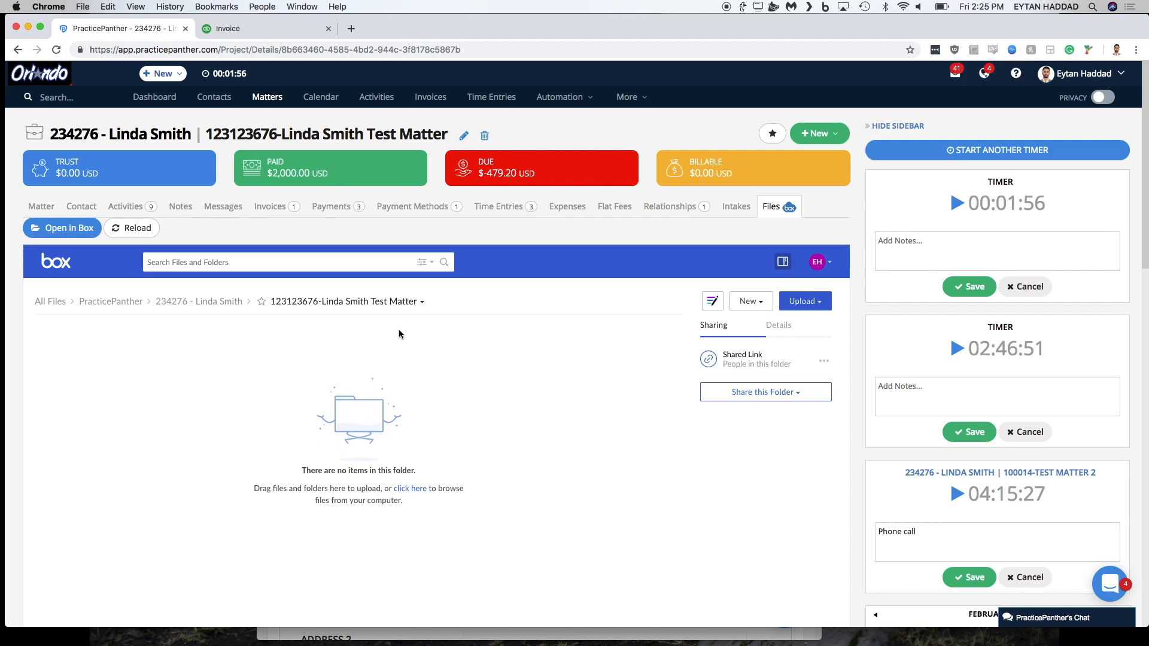
{"action": "left_click", "coordinate": [818, 308]}
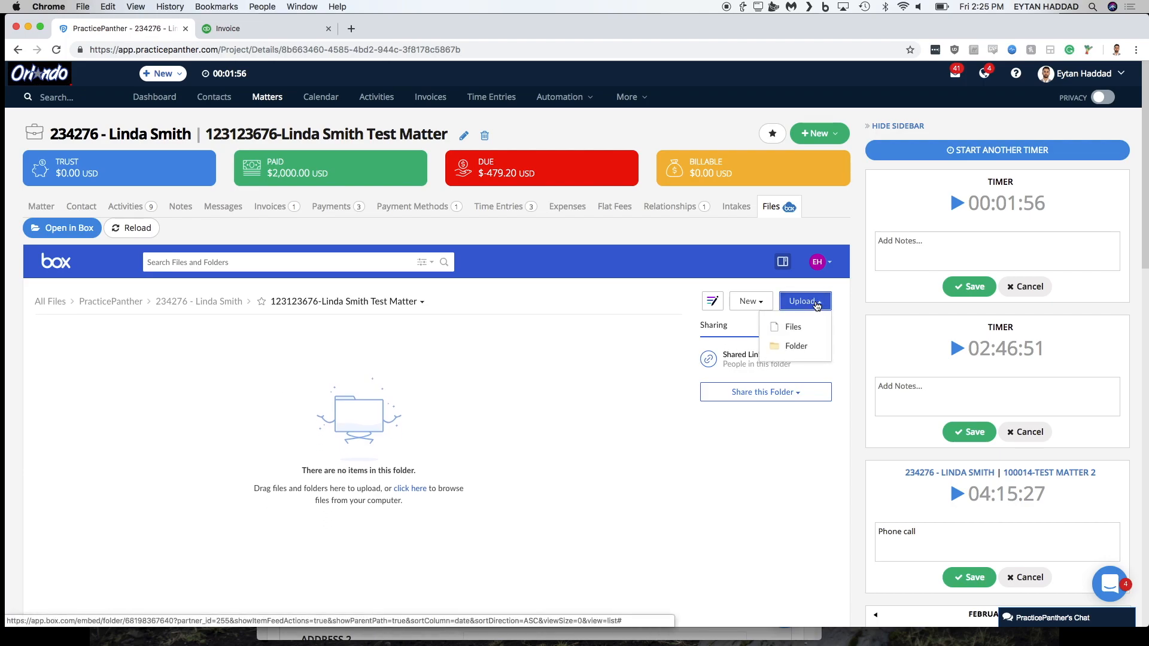
{"action": "left_click", "coordinate": [787, 336]}
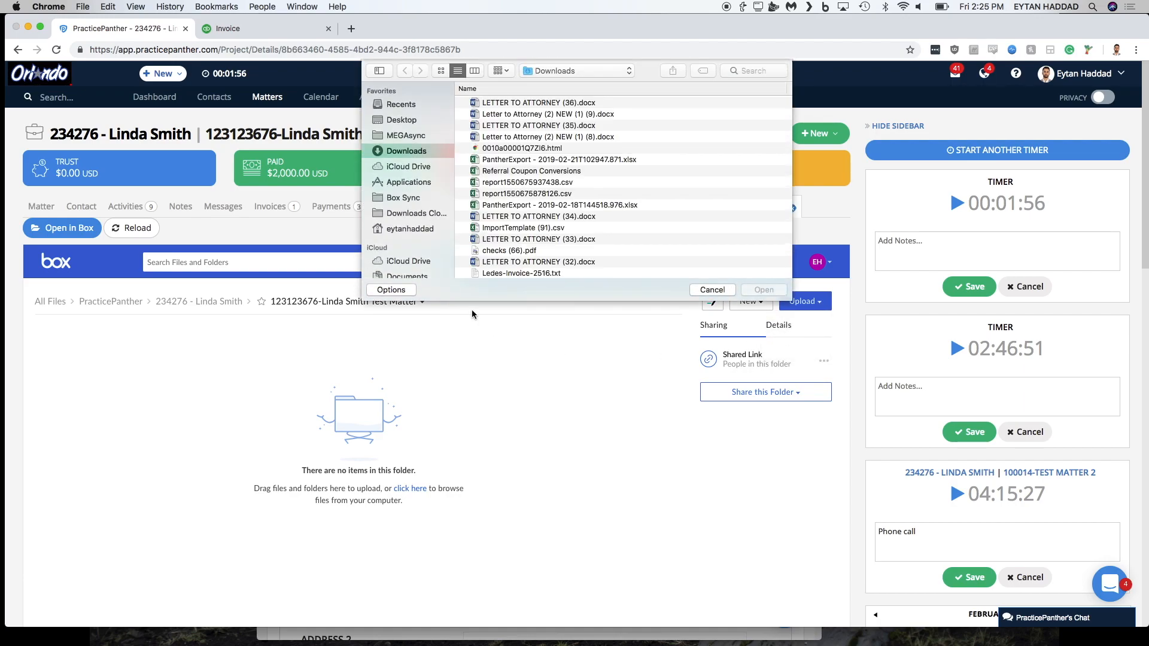
{"action": "left_click", "coordinate": [532, 104]}
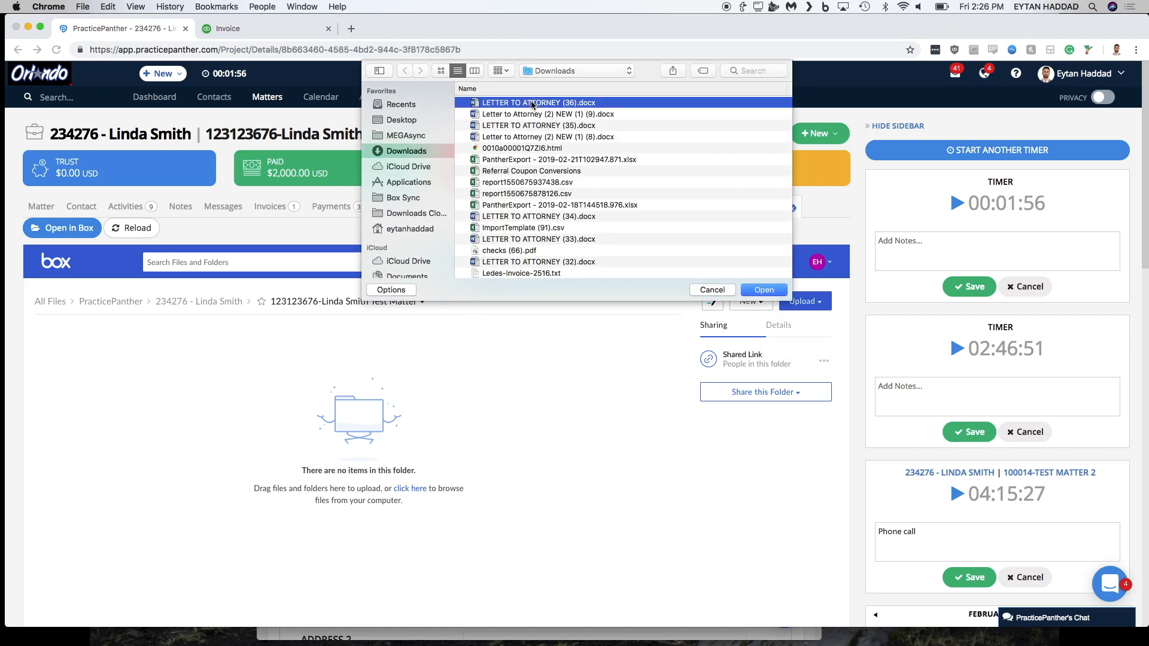
{"action": "double_click", "coordinate": [532, 104]}
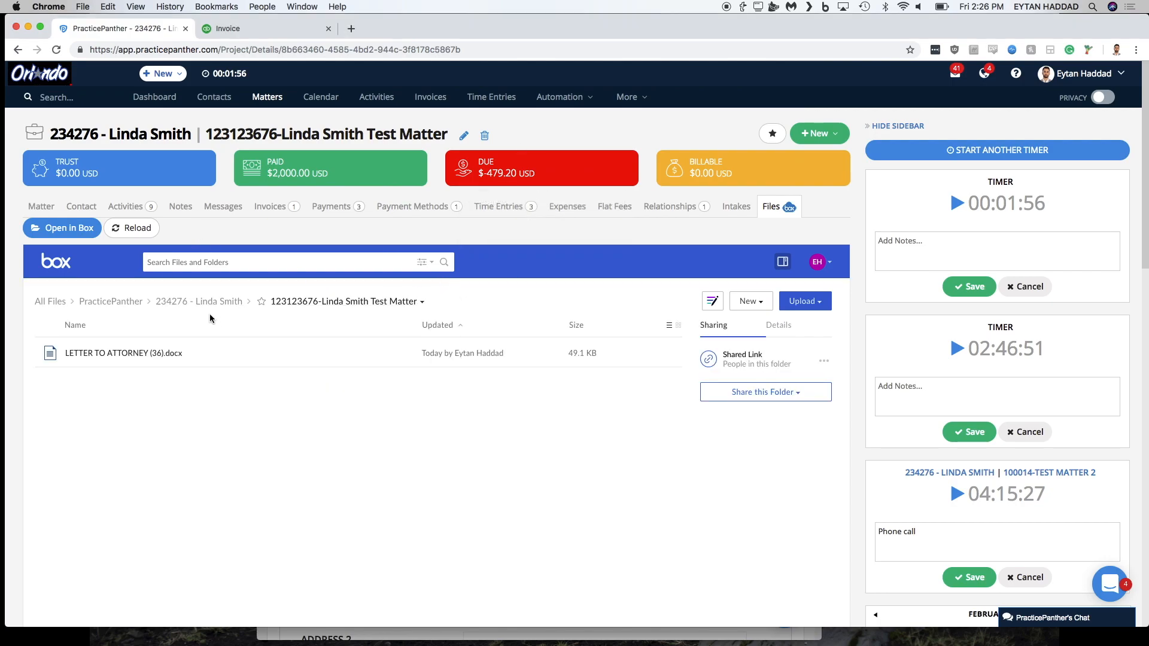
- Preview the uploaded letter and bring up its Open options
{"action": "left_click", "coordinate": [101, 356]}
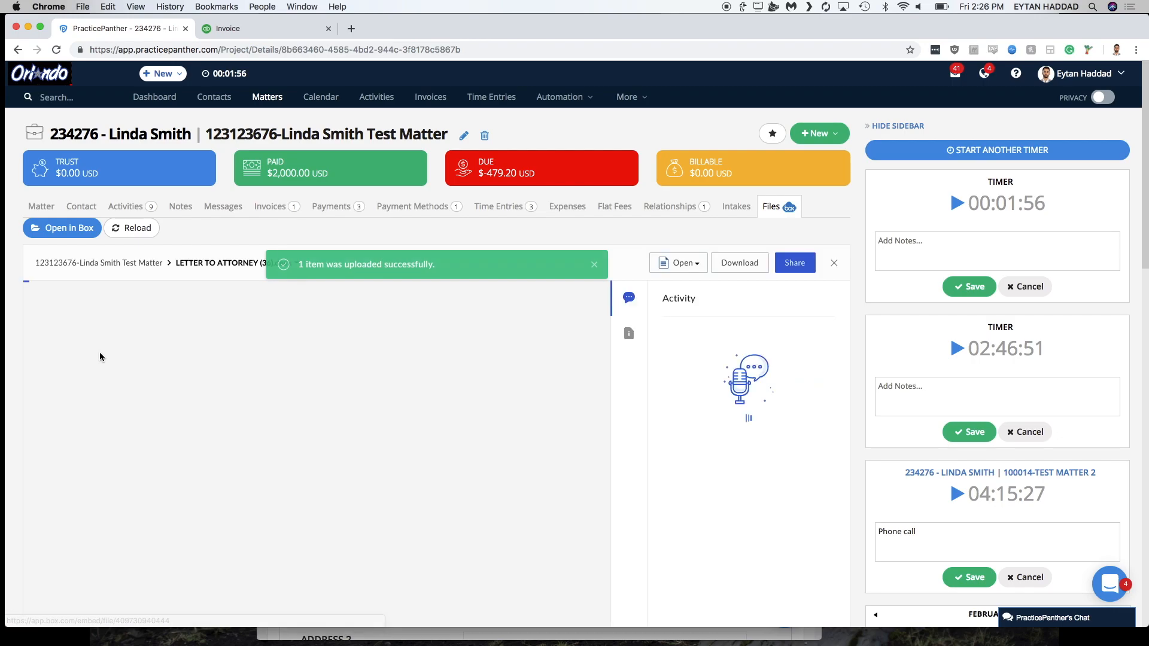
{"action": "scroll", "coordinate": [253, 353], "scroll_direction": "down", "scroll_amount": 5}
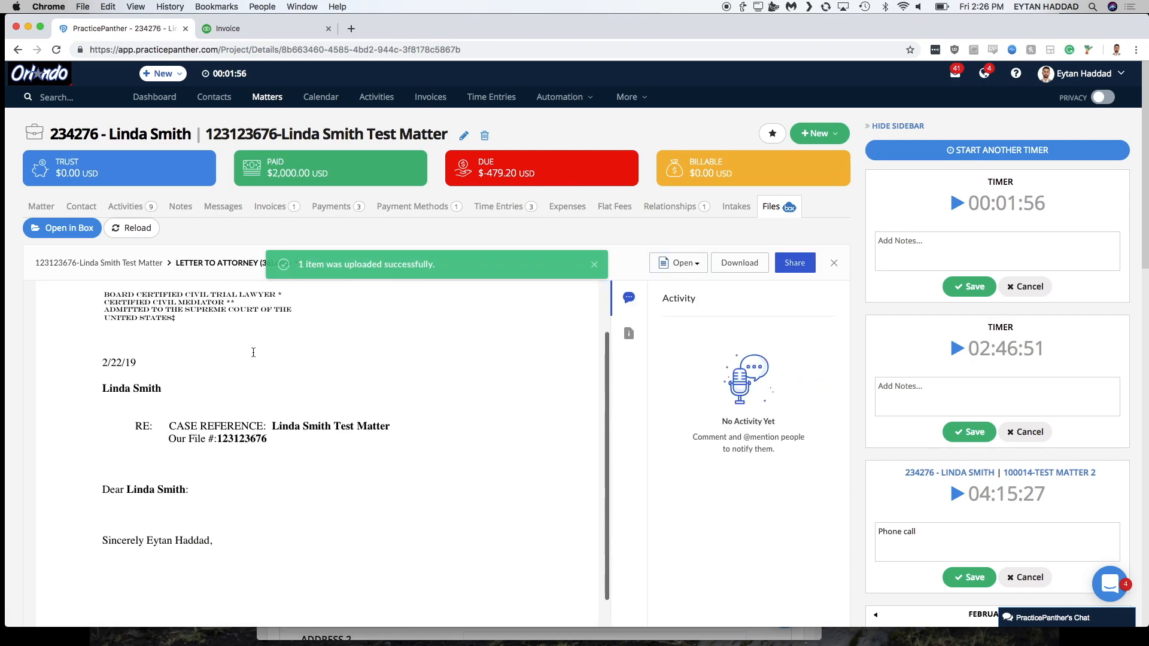
{"action": "scroll", "coordinate": [253, 353], "scroll_direction": "up", "scroll_amount": 5}
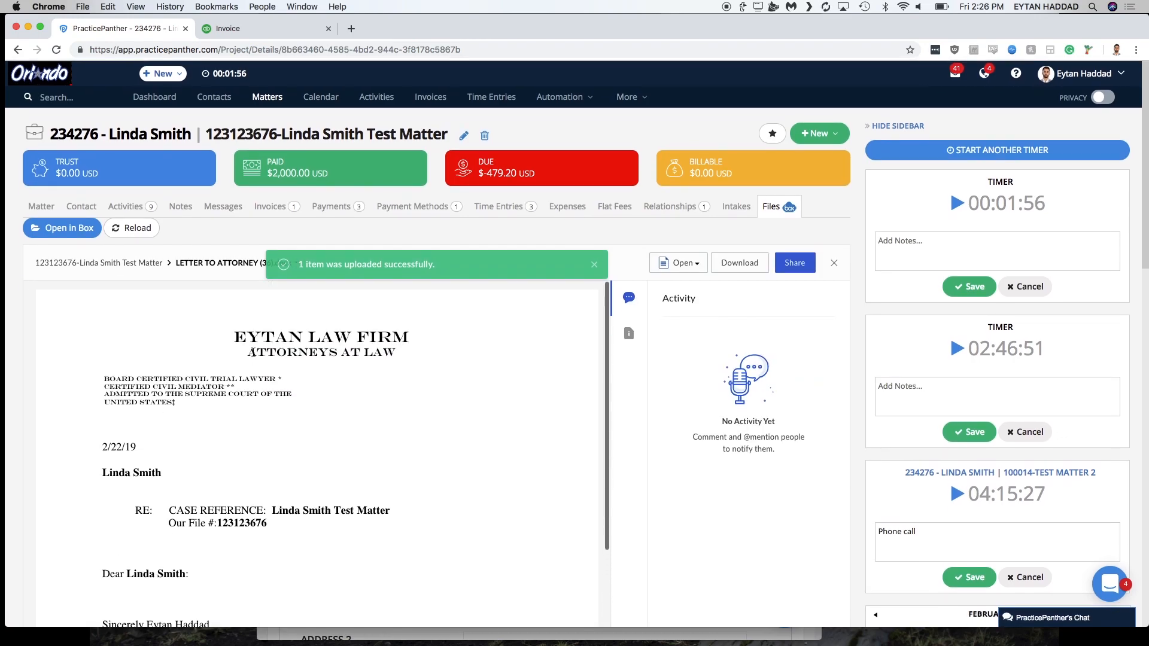
{"action": "scroll", "coordinate": [500, 233], "scroll_direction": "down", "scroll_amount": 2}
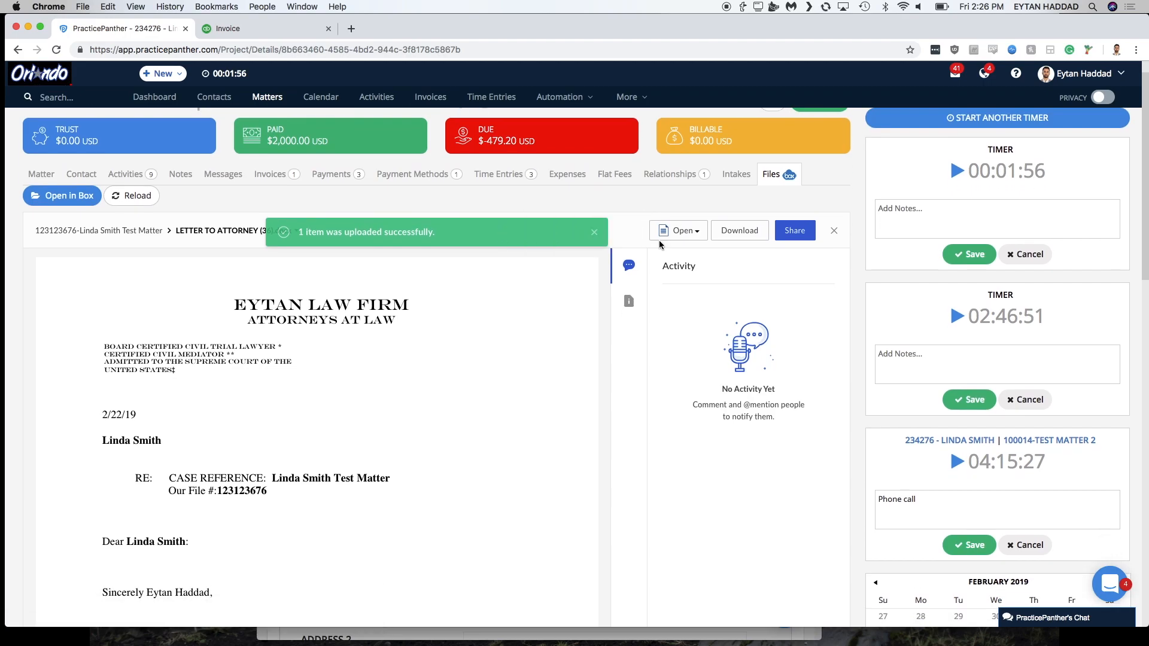
{"action": "left_click", "coordinate": [693, 233]}
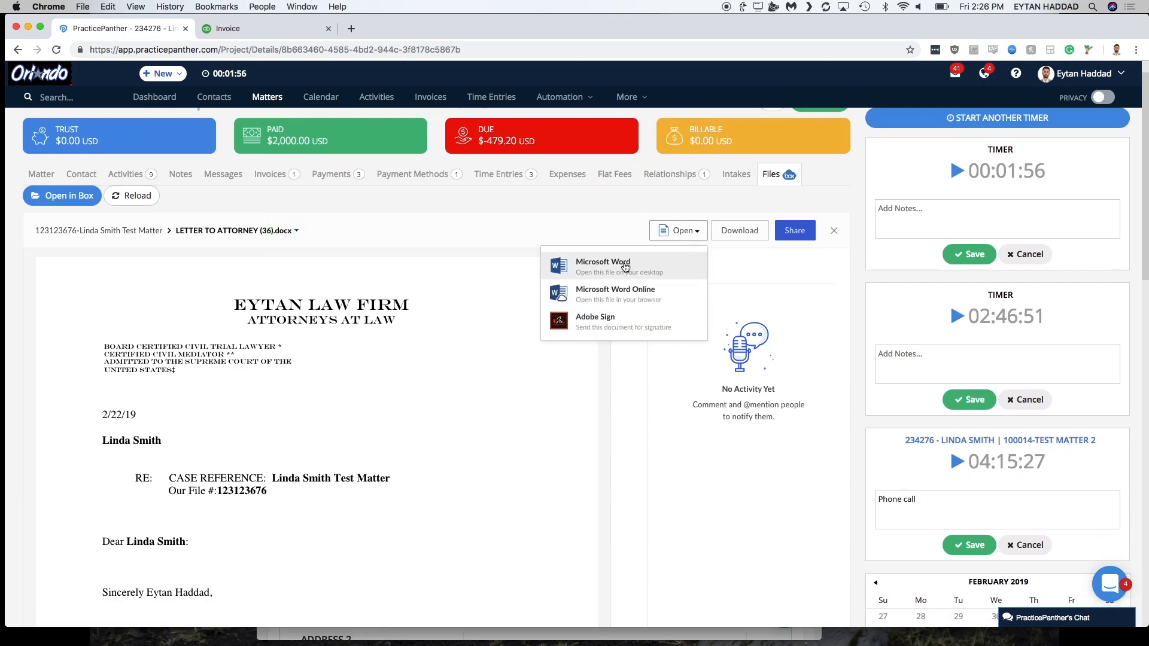
- Open the letter in desktop Word and highlight the date through Our File lines in green
{"action": "left_click", "coordinate": [595, 263]}
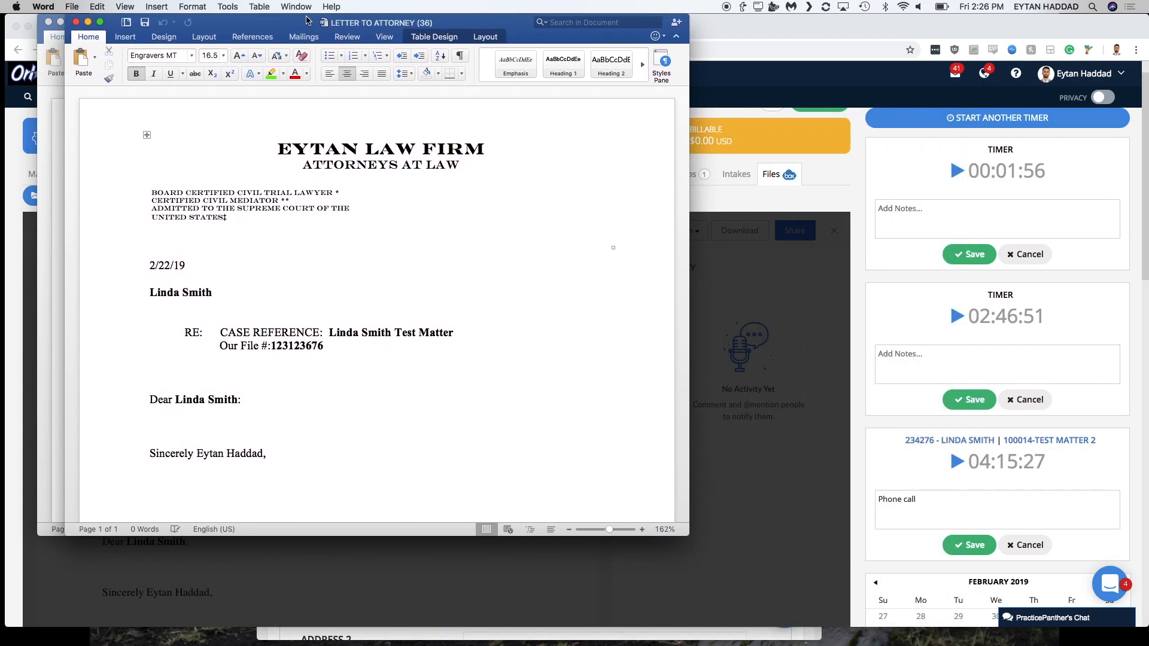
{"action": "left_click_drag", "start_coordinate": [351, 359], "coordinate": [156, 276]}
{"action": "left_click", "coordinate": [271, 74]}
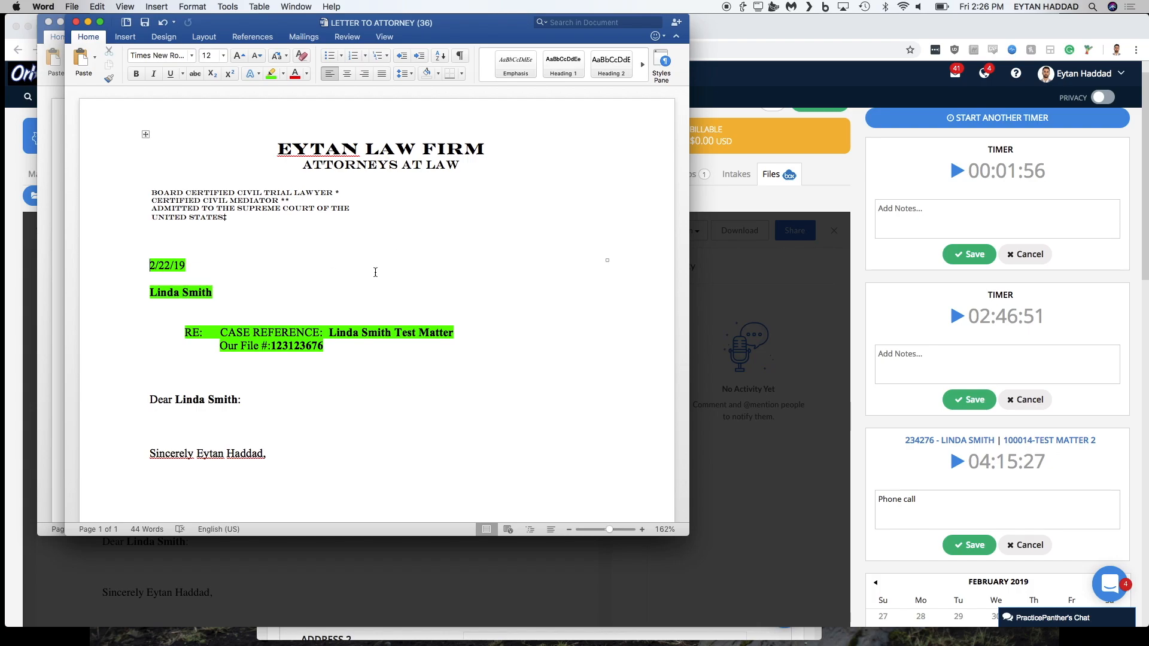
{"action": "left_click", "coordinate": [719, 265]}
- Reload the letter in PracticePanther to show the newer Word-edited version
{"action": "left_click", "coordinate": [526, 505]}
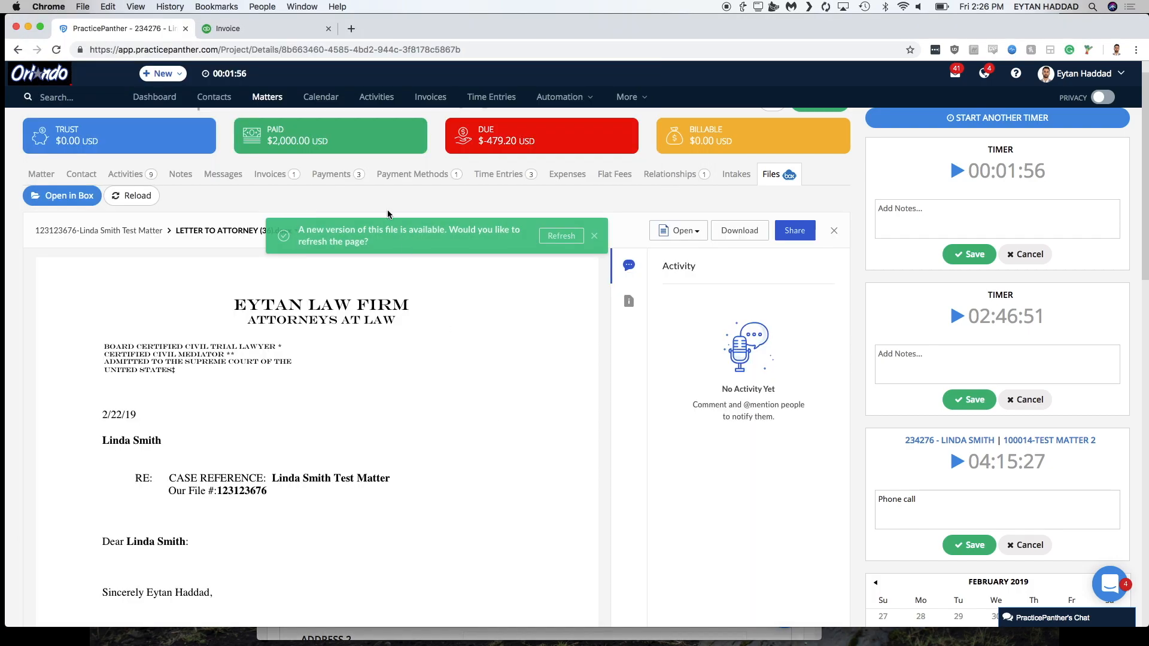
{"action": "left_click_drag", "start_coordinate": [383, 245], "coordinate": [306, 224]}
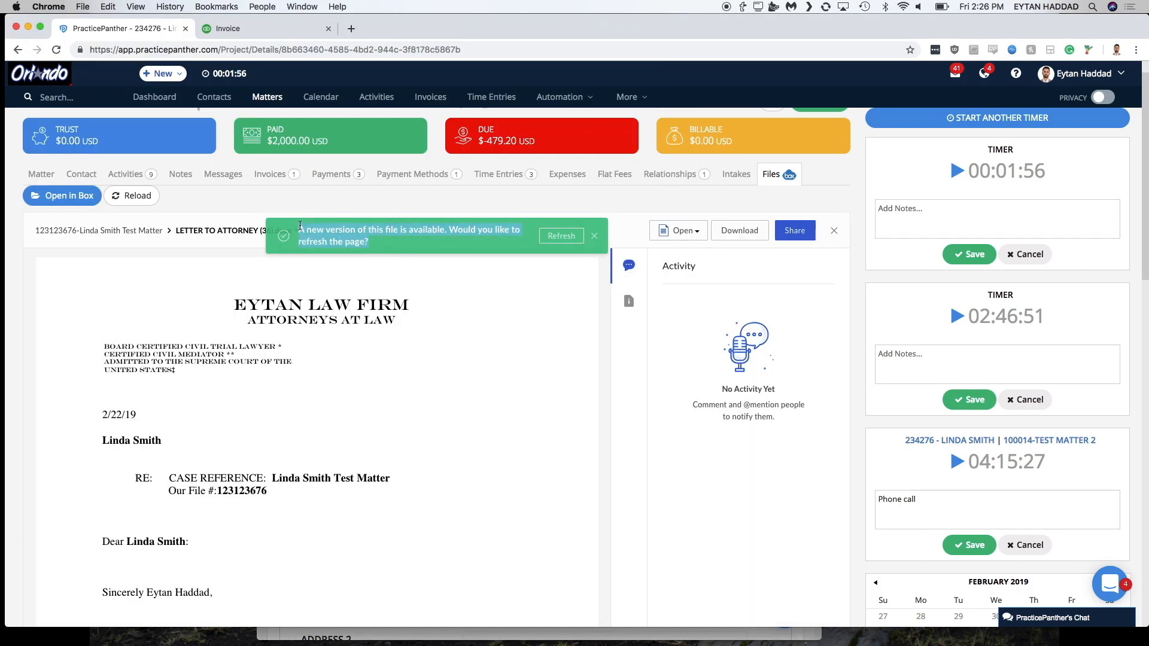
{"action": "left_click", "coordinate": [561, 235]}
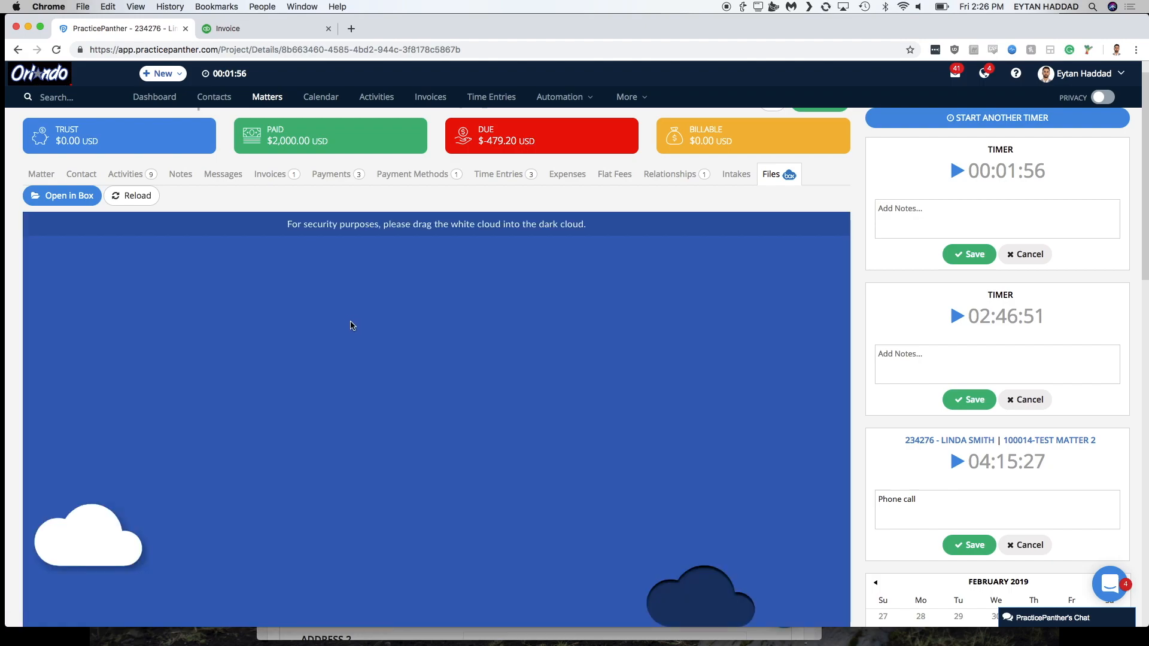
{"action": "left_click_drag", "start_coordinate": [98, 519], "coordinate": [691, 575]}
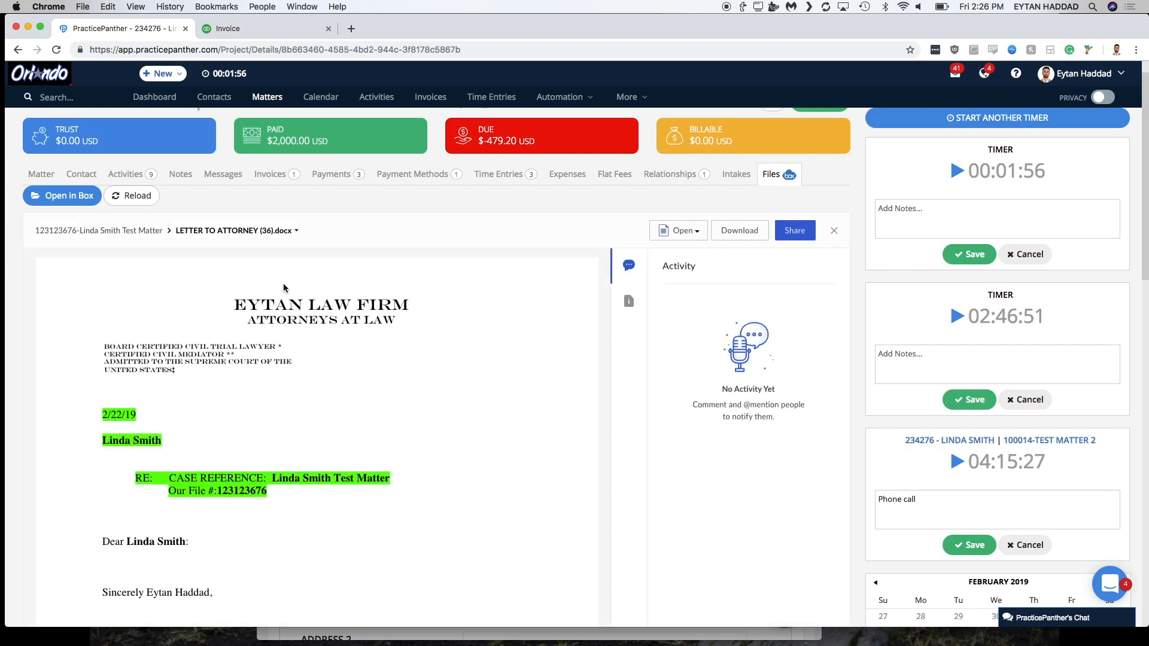
{"action": "left_click_drag", "start_coordinate": [269, 500], "coordinate": [256, 470]}
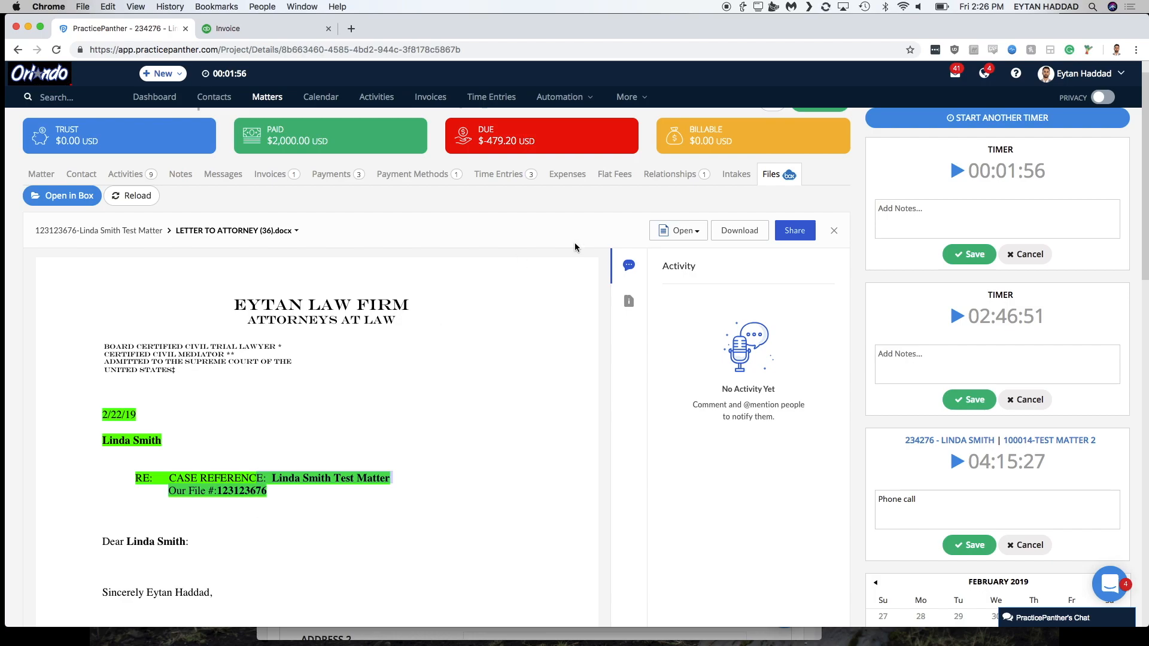
- Switch the document's side pane from Details to Activity
{"action": "left_click", "coordinate": [628, 301]}
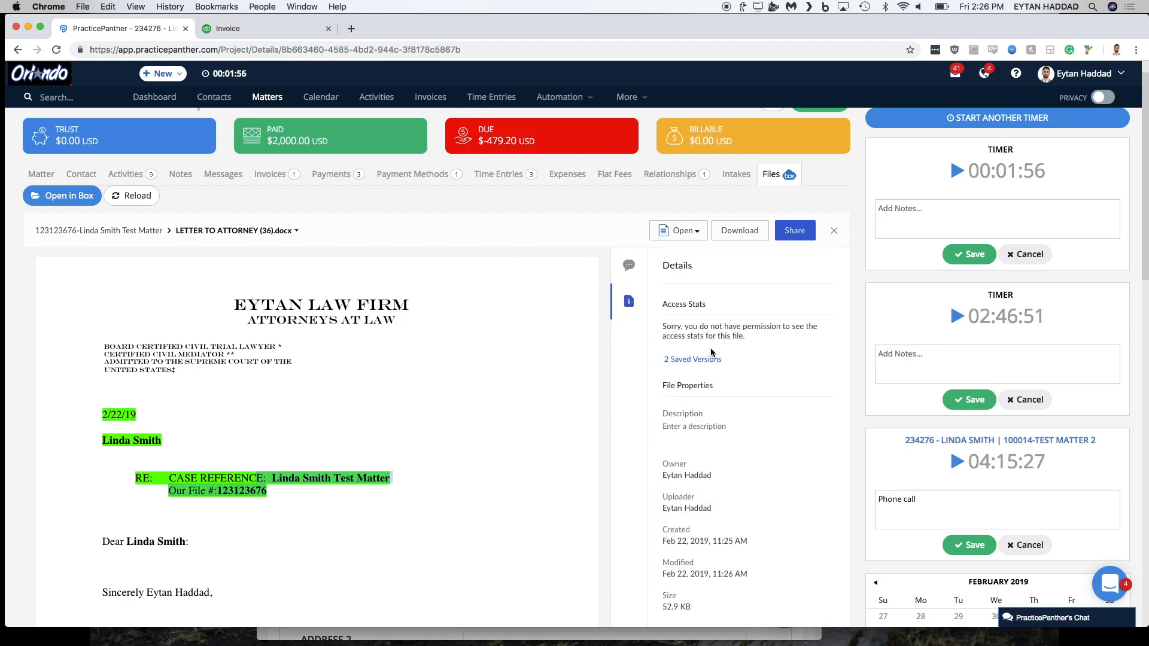
{"action": "left_click", "coordinate": [628, 265]}
{"action": "scroll", "coordinate": [569, 229], "scroll_direction": "up", "scroll_amount": 1}
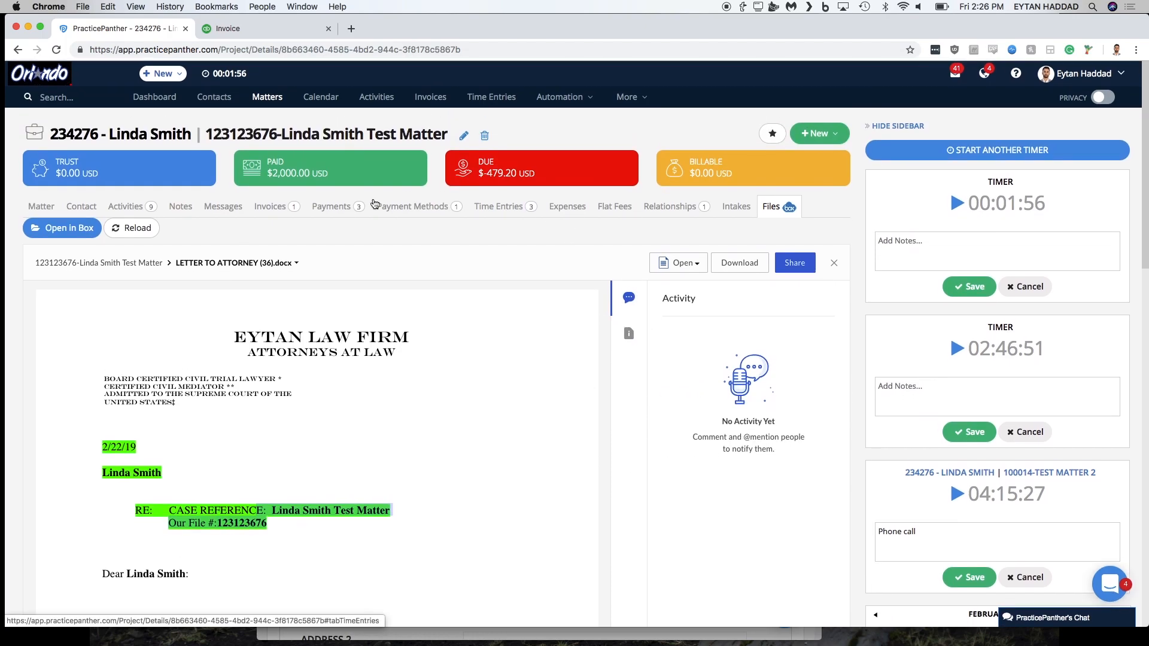
- View the matter's saved payment methods, one card expiring 2020-12, and open the New menu
{"action": "left_click", "coordinate": [397, 217]}
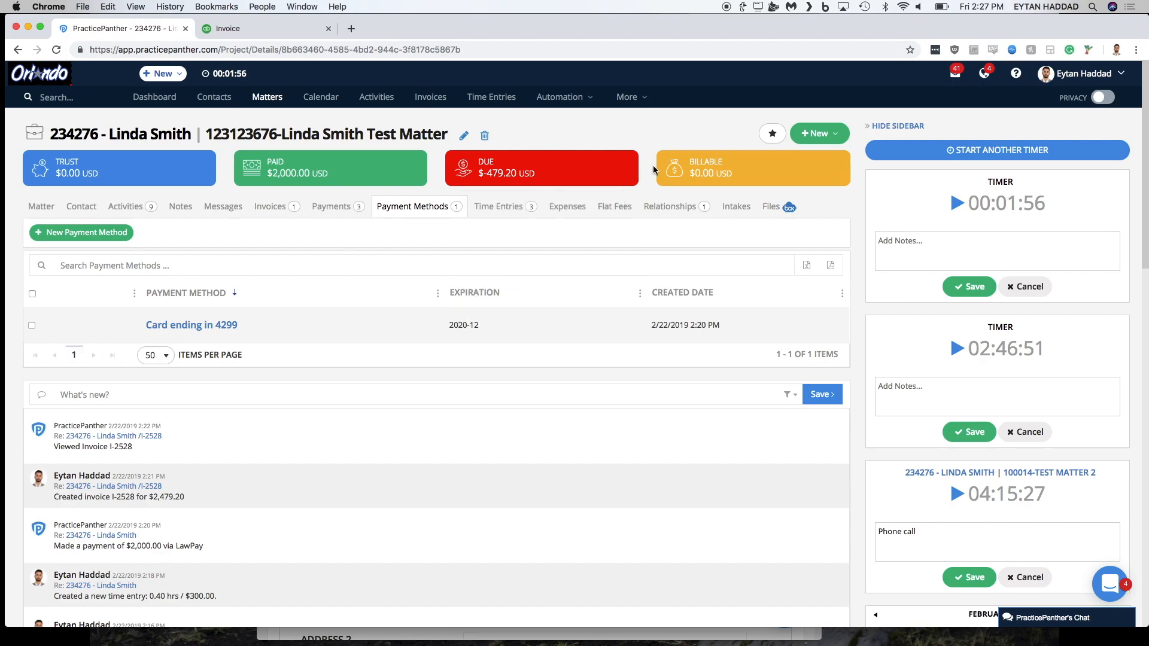
{"action": "left_click", "coordinate": [819, 133]}
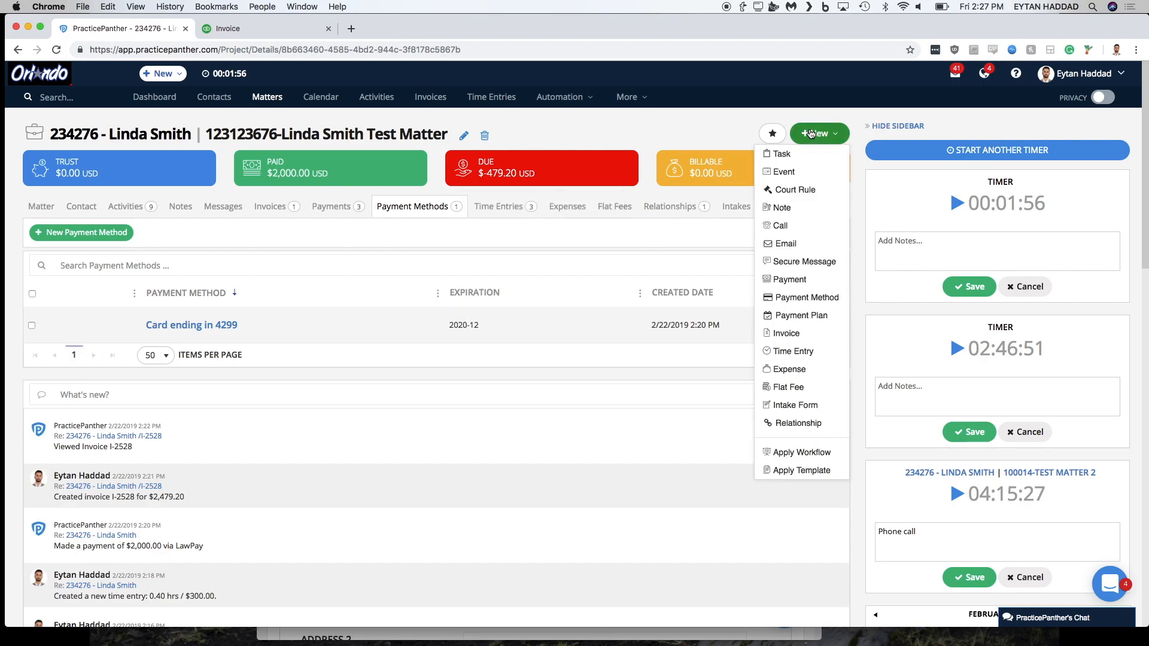
{"action": "left_click", "coordinate": [793, 320]}
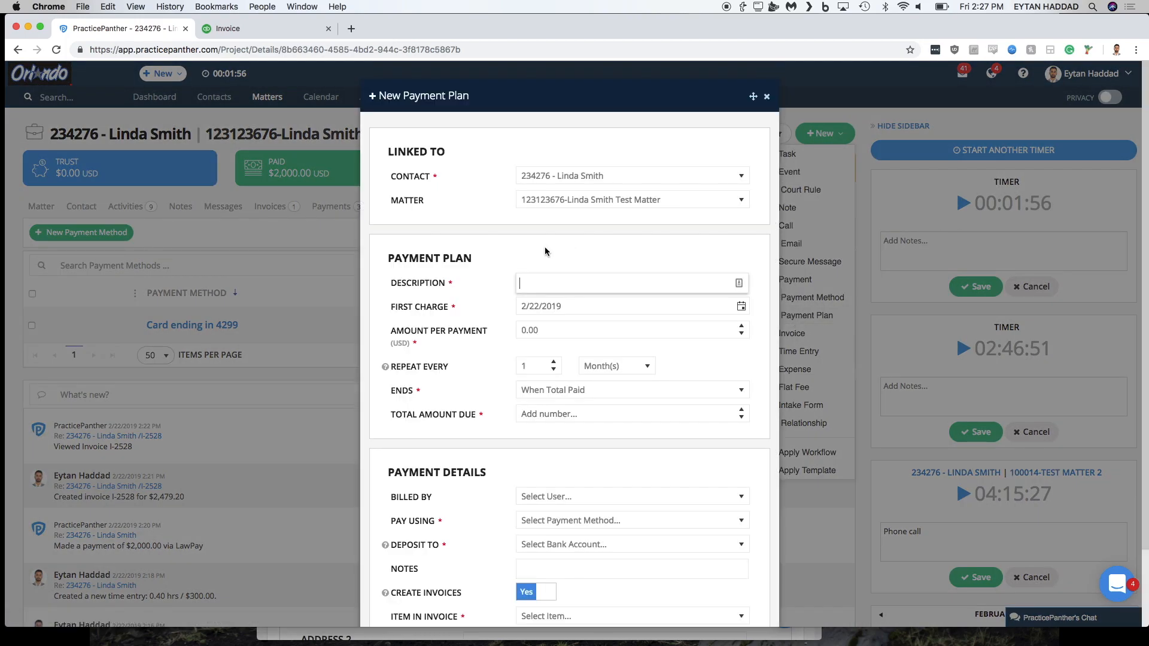
{"action": "scroll", "coordinate": [538, 302], "scroll_direction": "down", "scroll_amount": 1}
{"action": "left_click", "coordinate": [554, 291]}
{"action": "left_click", "coordinate": [541, 248]}
{"action": "type", "text": "pp test"}
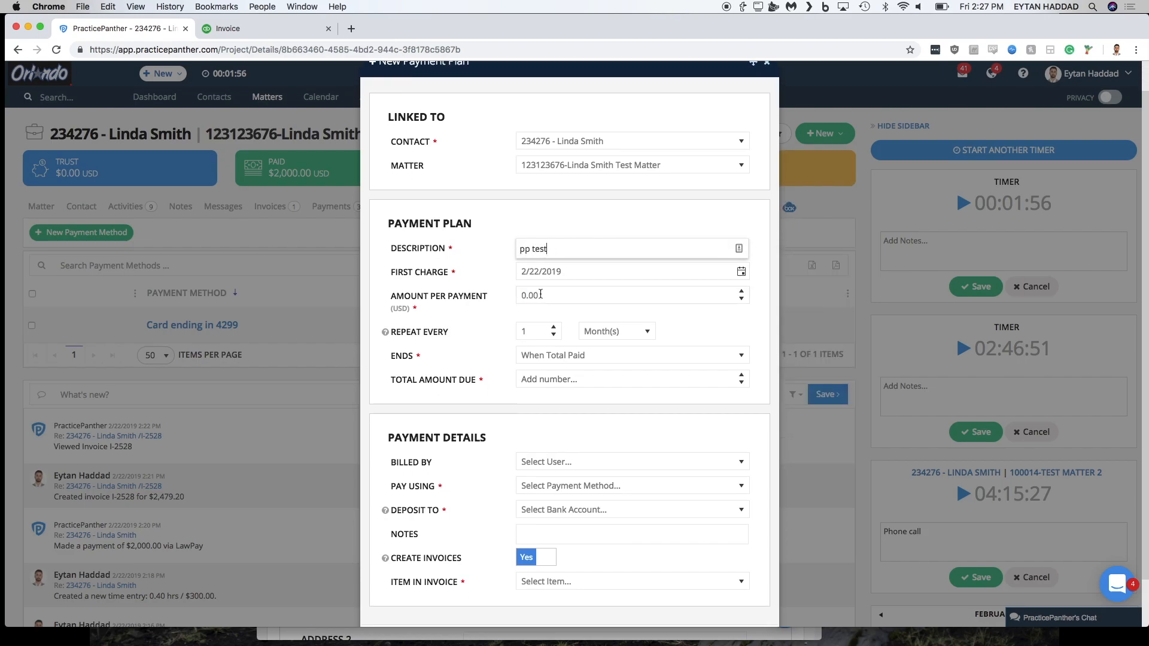
{"action": "left_click", "coordinate": [540, 294]}
{"action": "type", "text": "30"}
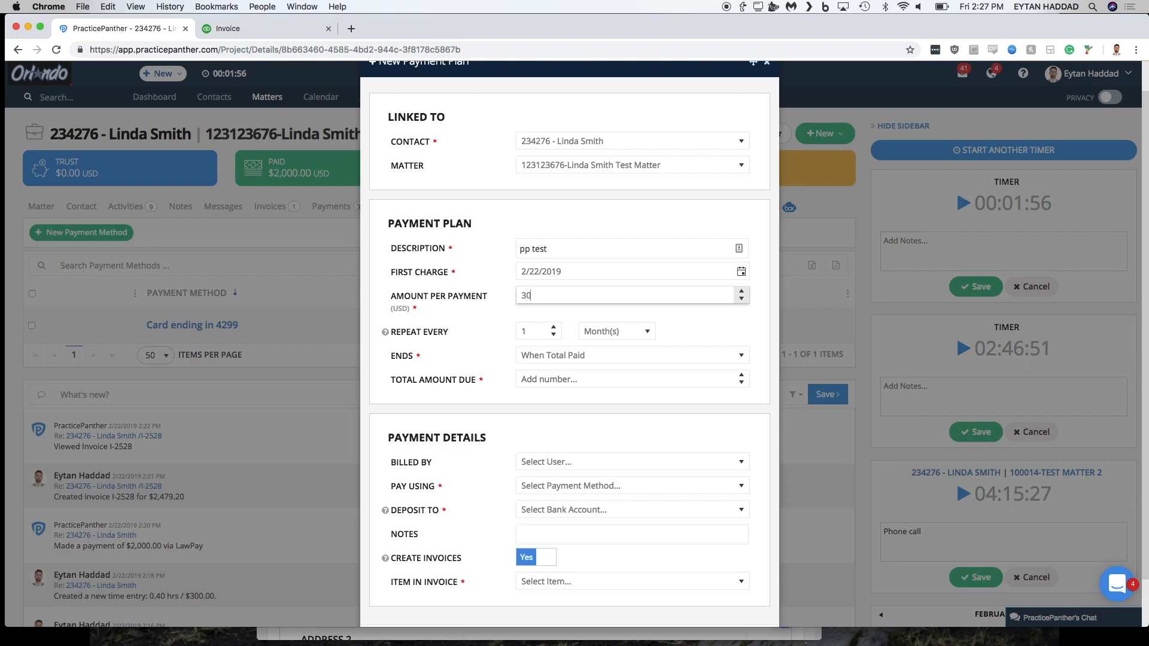
{"action": "type", "text": "0"}
{"action": "left_click", "coordinate": [546, 376]}
{"action": "type", "text": "3,00"}
{"action": "type", "text": "00"}
{"action": "left_click", "coordinate": [494, 414]}
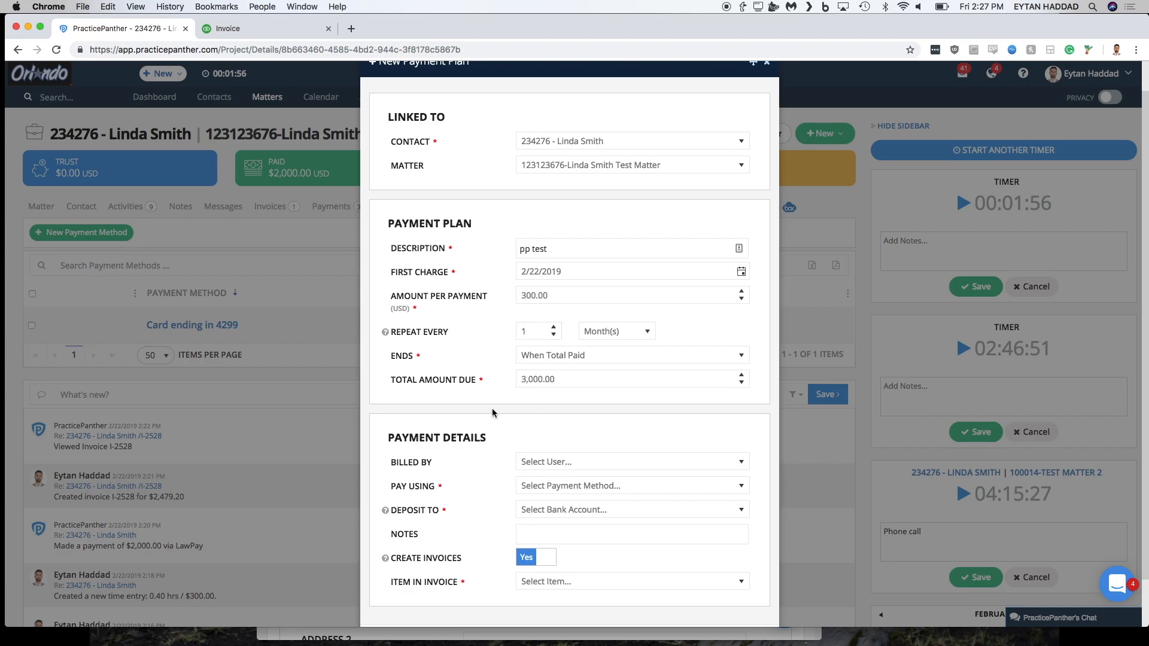
{"action": "scroll", "coordinate": [510, 469], "scroll_direction": "down", "scroll_amount": 1}
{"action": "left_click", "coordinate": [555, 451]}
{"action": "left_click", "coordinate": [544, 500]}
{"action": "left_click", "coordinate": [543, 476]}
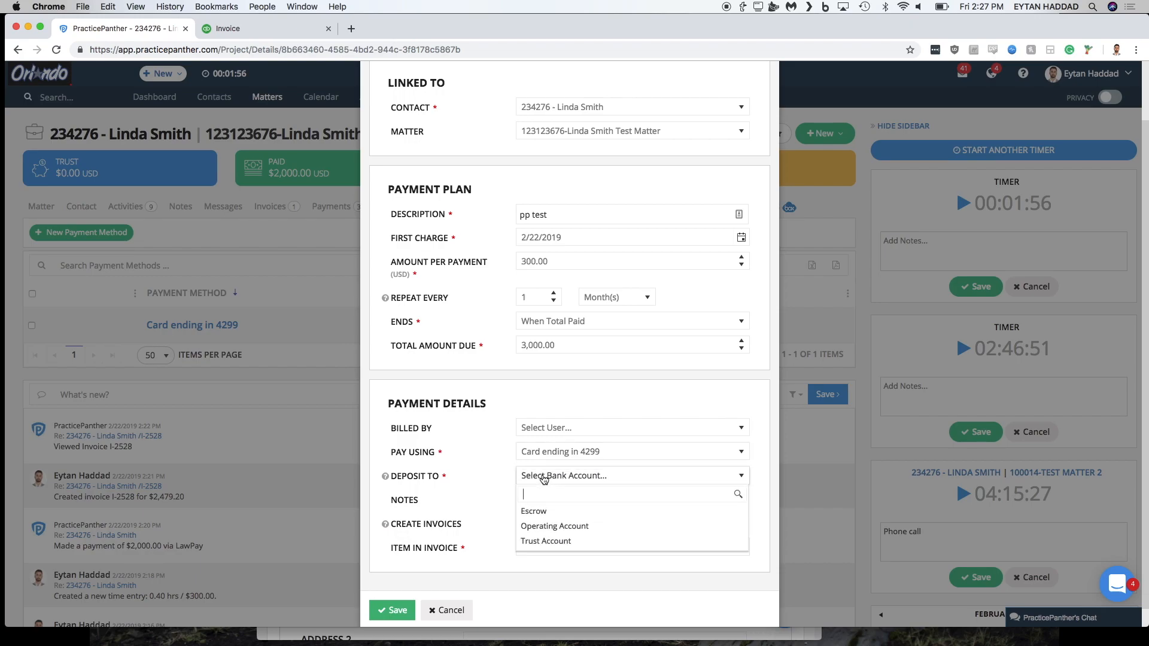
{"action": "left_click", "coordinate": [528, 525]}
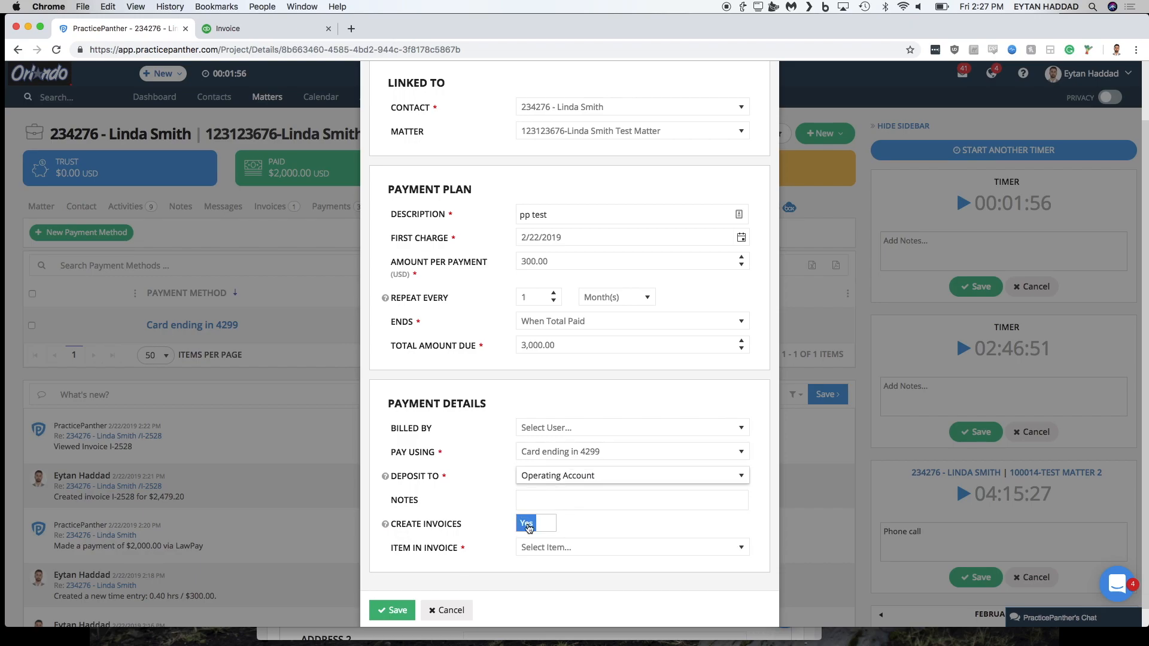
{"action": "scroll", "coordinate": [536, 529], "scroll_direction": "down", "scroll_amount": 1}
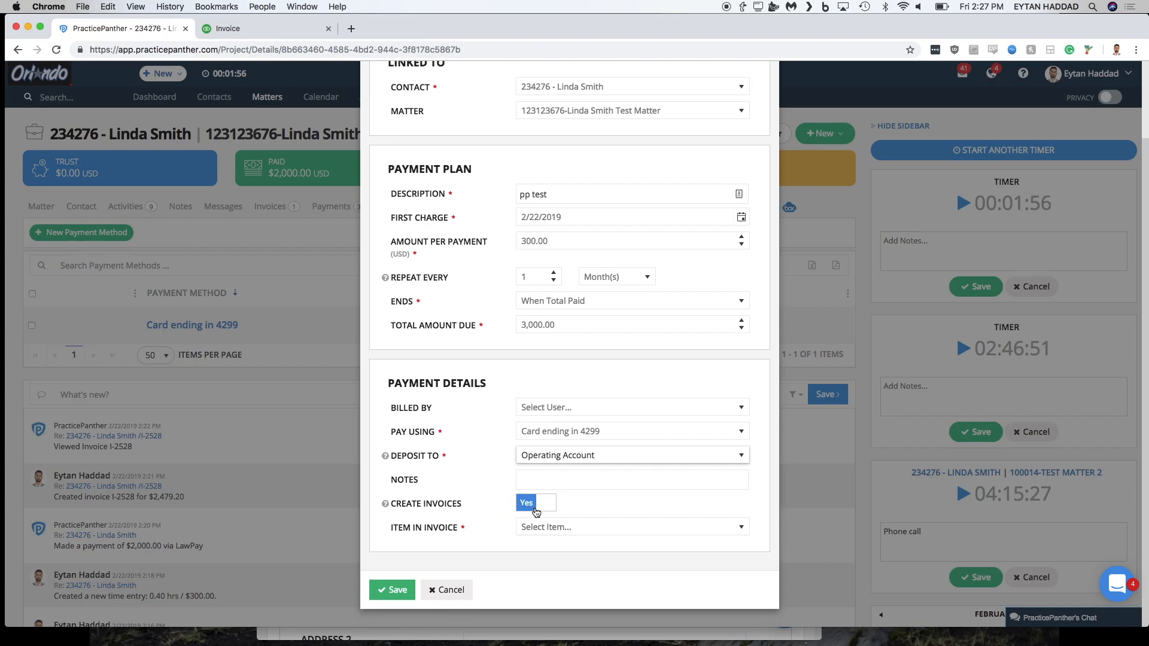
{"action": "left_click", "coordinate": [446, 590]}
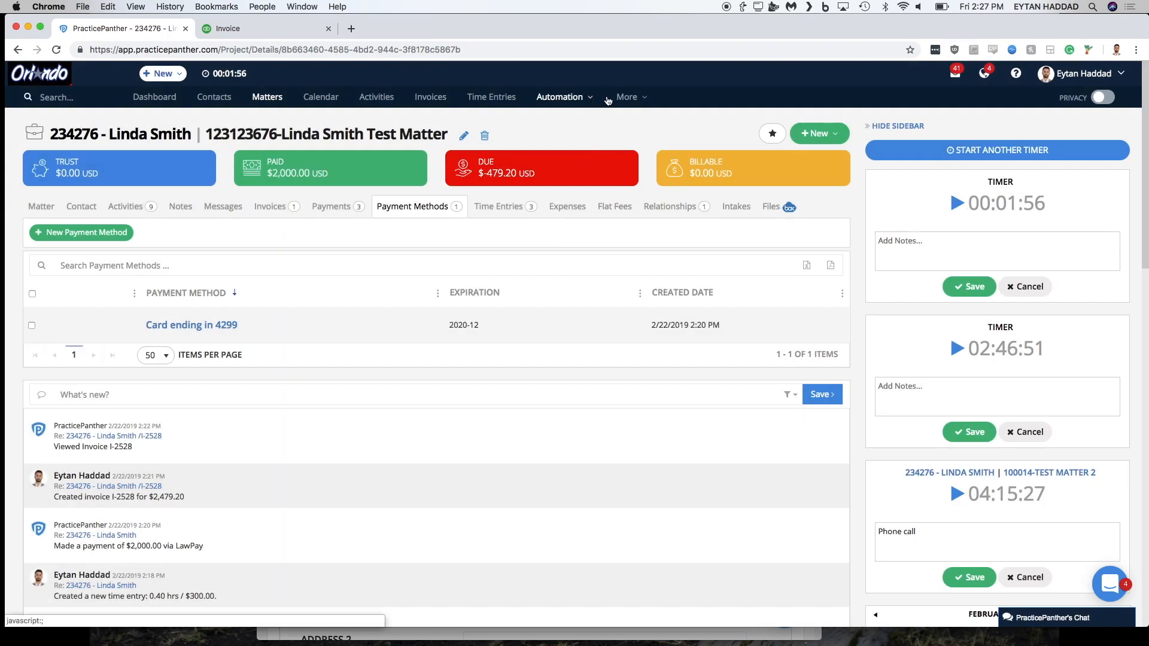
- Go to Automation > Payment Plans and check the Status filter, keeping Active
{"action": "left_click", "coordinate": [622, 98]}
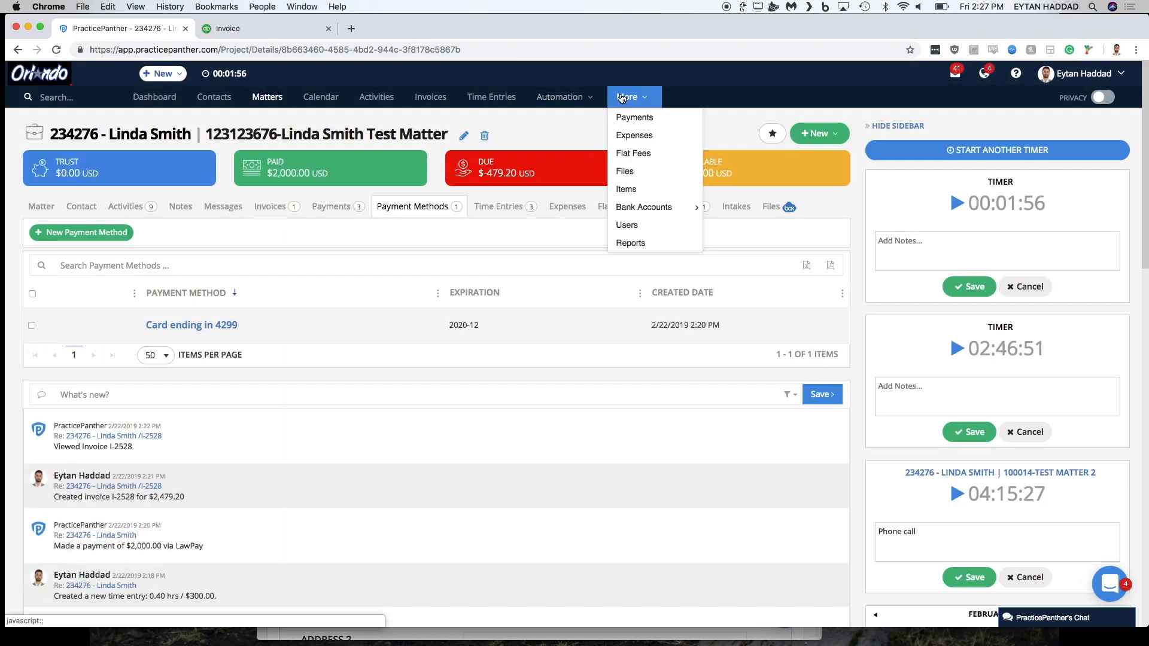
{"action": "left_click", "coordinate": [559, 98]}
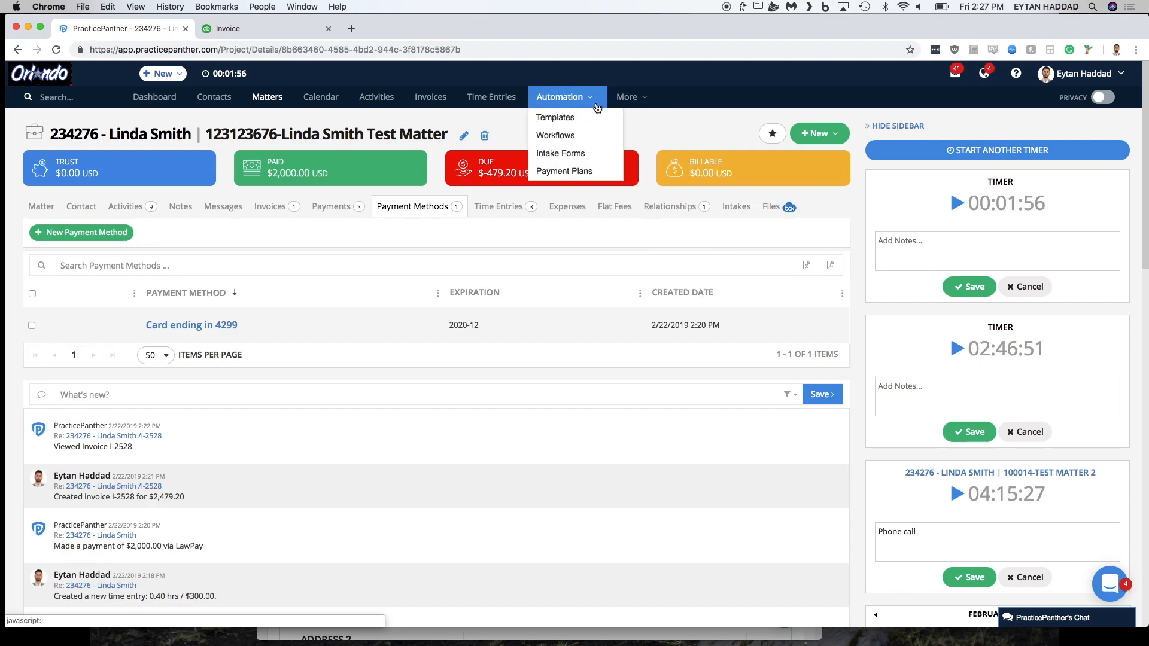
{"action": "left_click", "coordinate": [575, 173]}
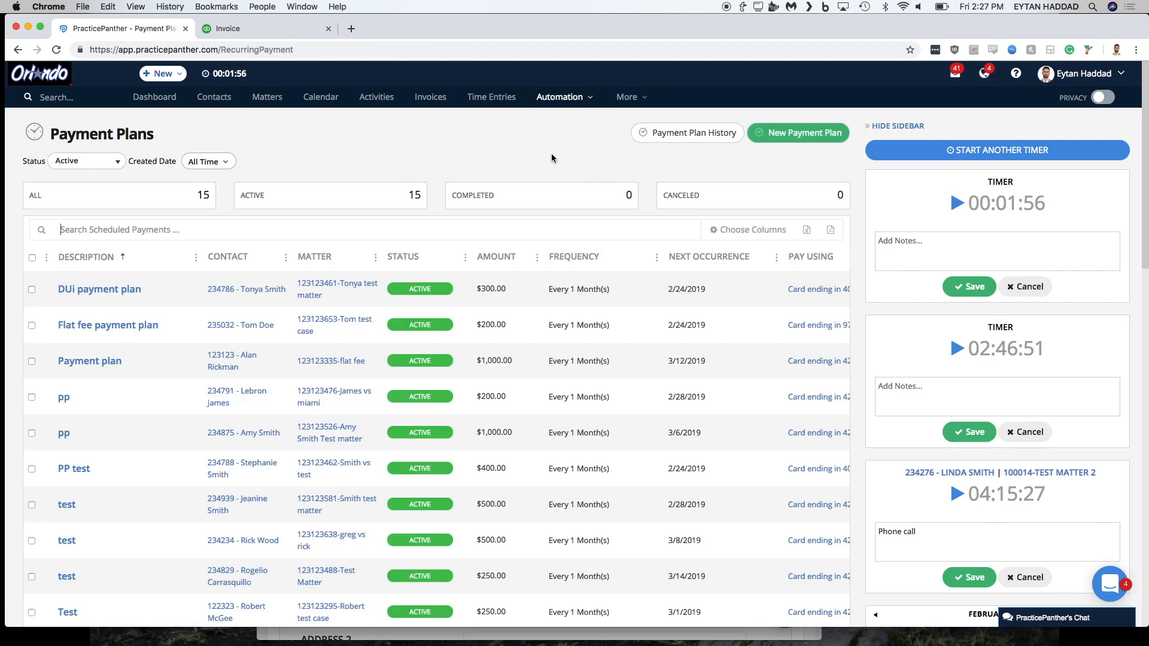
{"action": "scroll", "coordinate": [435, 473], "scroll_direction": "down", "scroll_amount": 3}
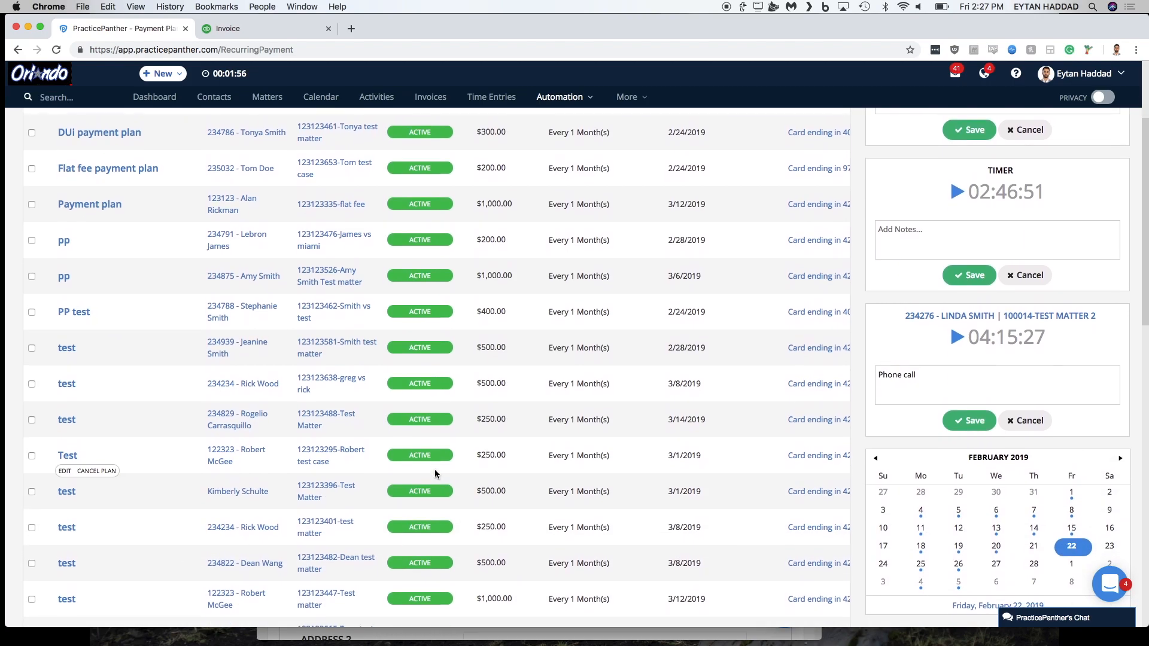
{"action": "scroll", "coordinate": [435, 473], "scroll_direction": "up", "scroll_amount": 5}
{"action": "left_click", "coordinate": [89, 160]}
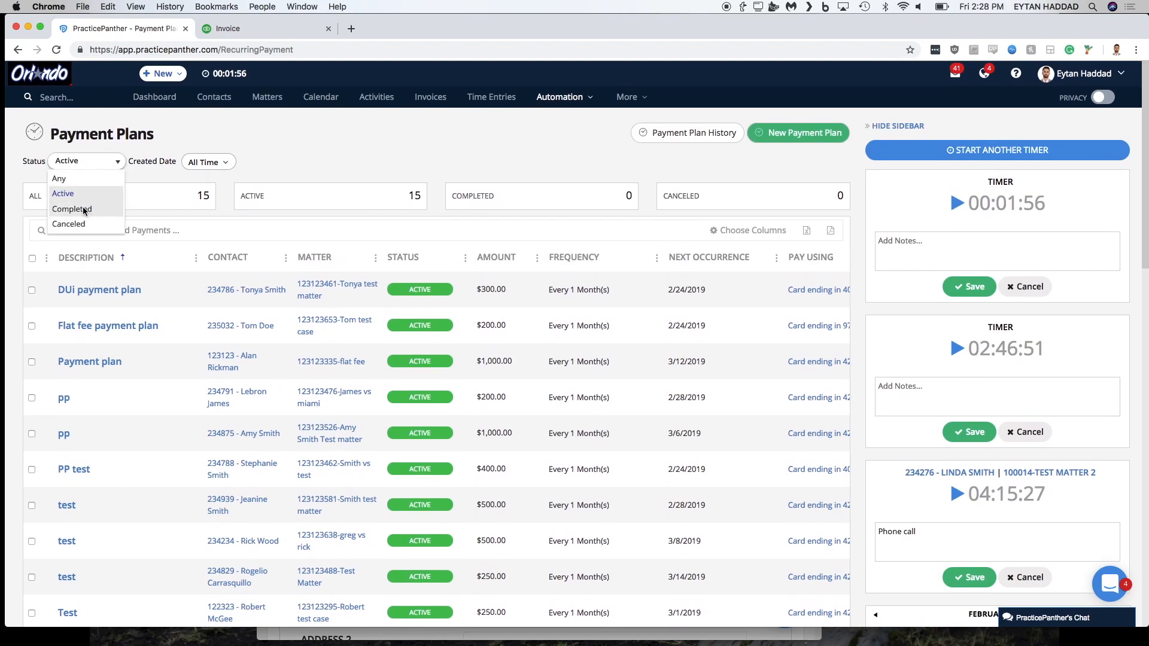
{"action": "left_click", "coordinate": [250, 142]}
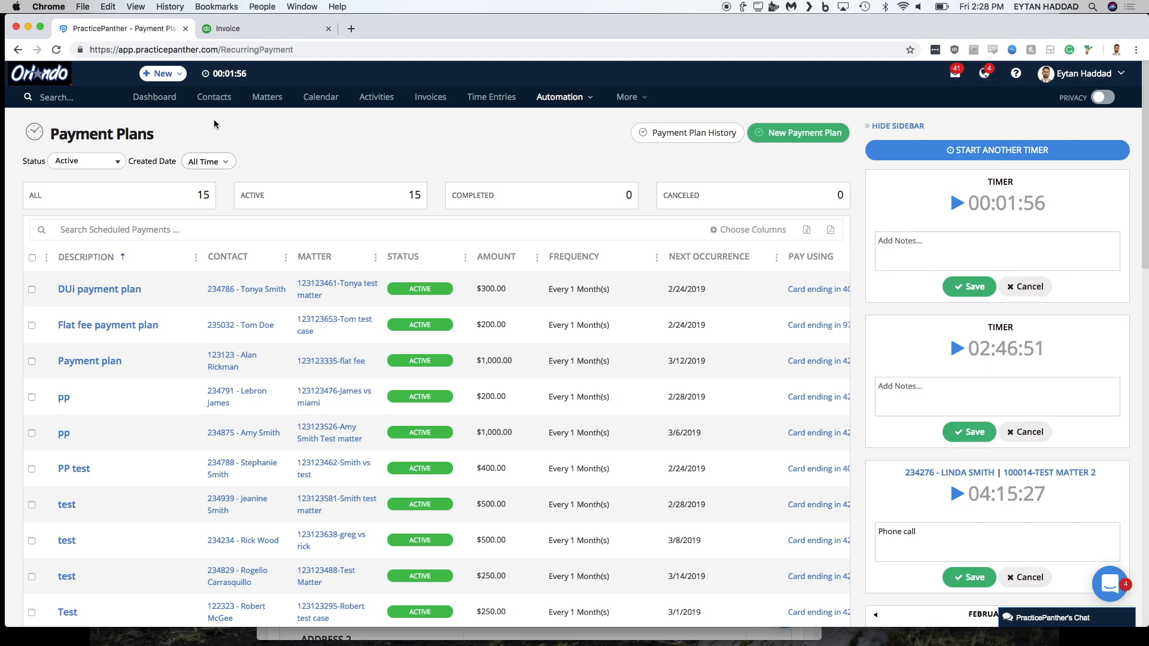
{"action": "left_click", "coordinate": [628, 98]}
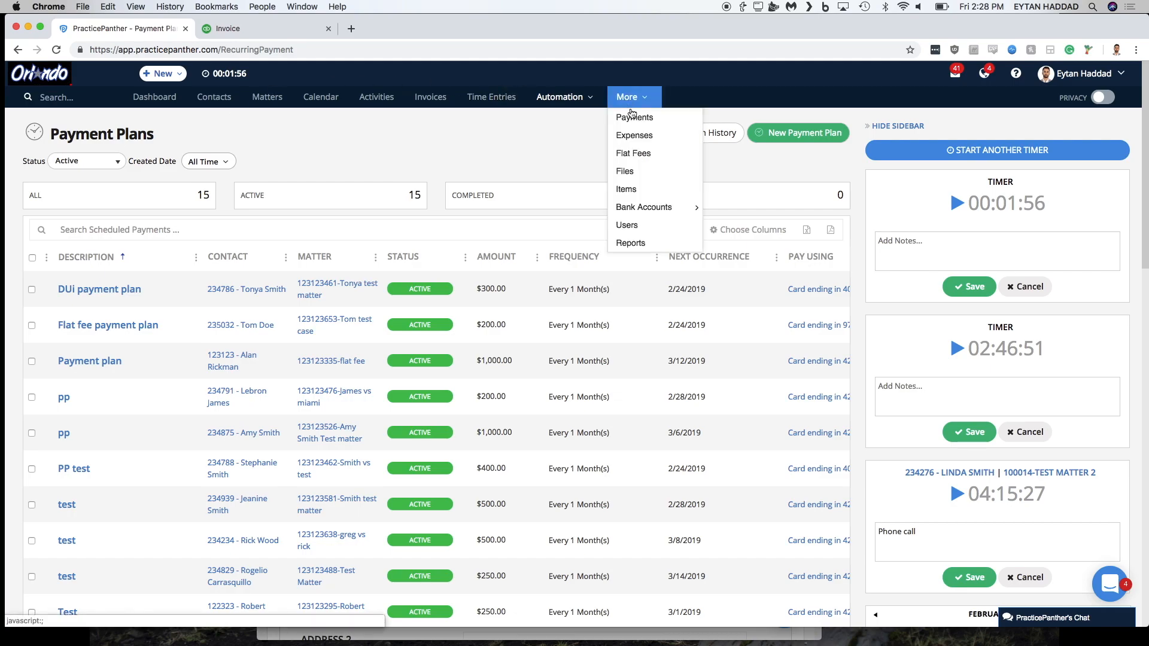
- Run the Time entries by user report filtered to the DIVORCE tag and This Year
{"action": "left_click", "coordinate": [643, 243]}
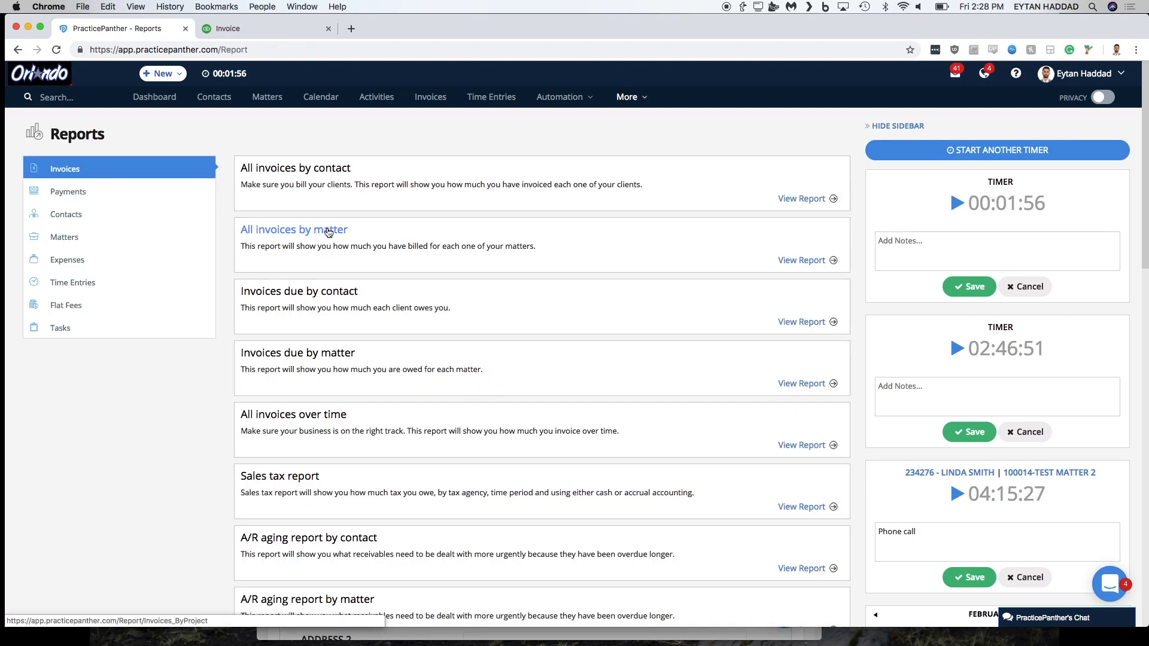
{"action": "left_click", "coordinate": [82, 283]}
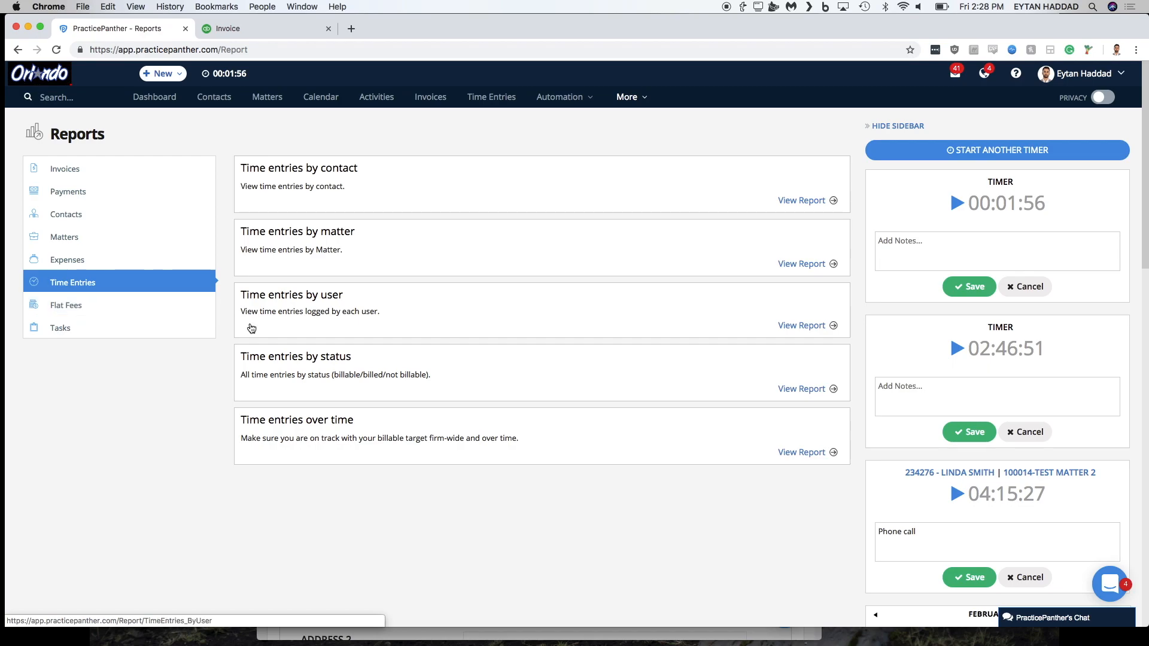
{"action": "left_click", "coordinate": [289, 295]}
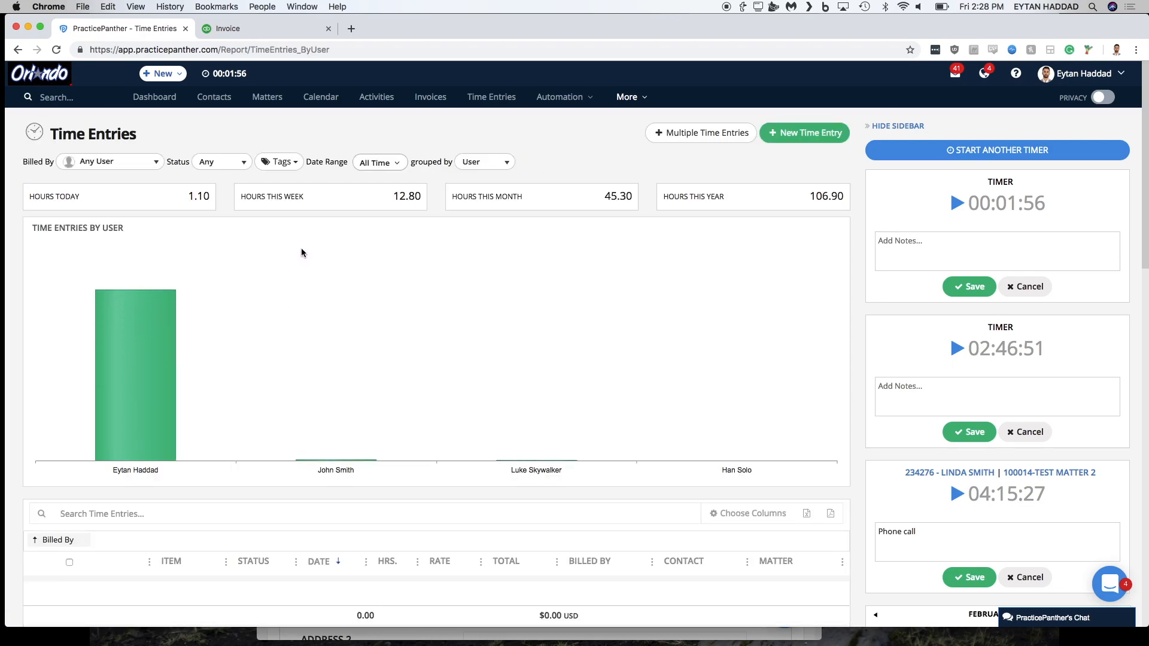
{"action": "left_click", "coordinate": [272, 162]}
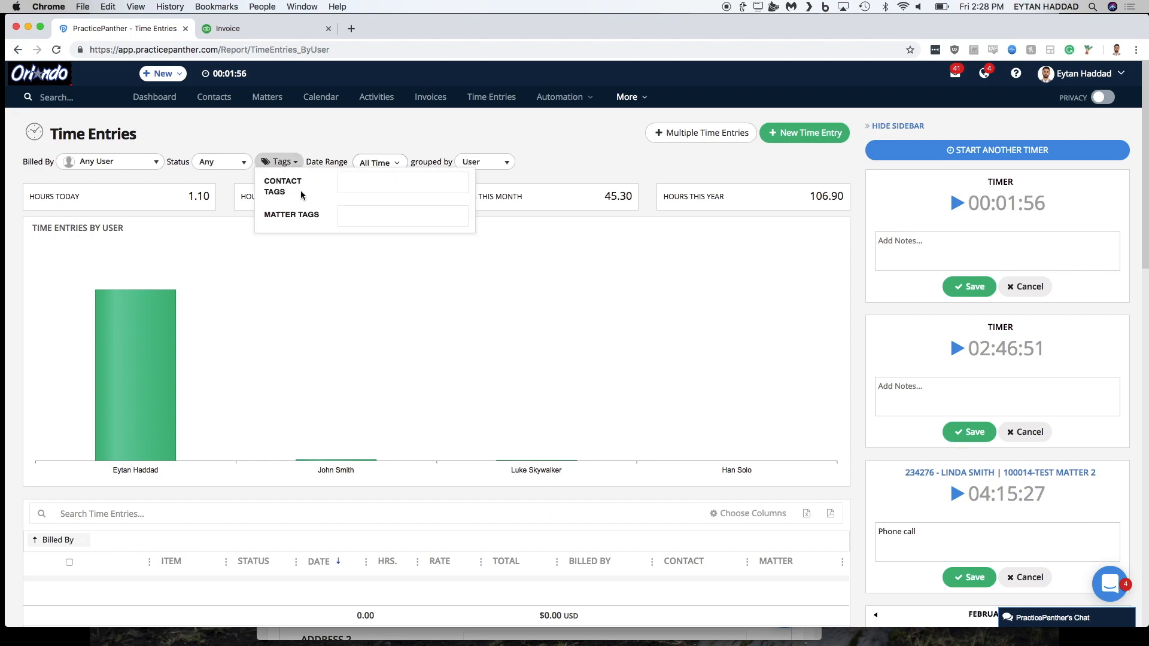
{"action": "left_click", "coordinate": [364, 214]}
{"action": "scroll", "coordinate": [378, 276], "scroll_direction": "down", "scroll_amount": 2}
{"action": "scroll", "coordinate": [378, 279], "scroll_direction": "down", "scroll_amount": 3}
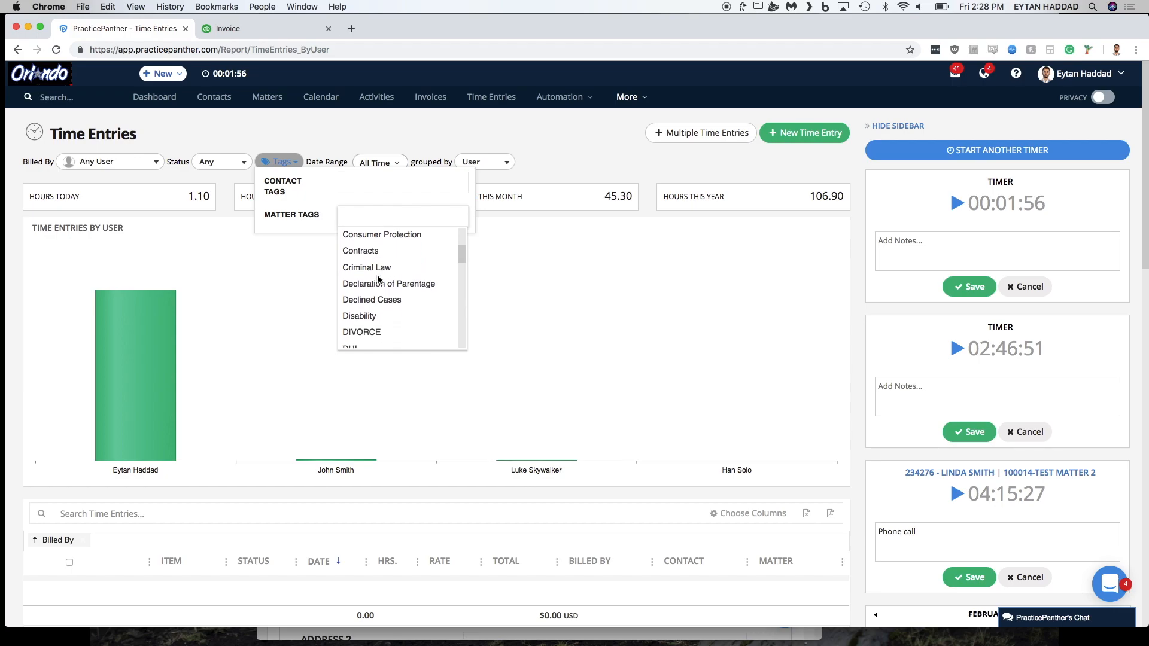
{"action": "left_click", "coordinate": [365, 301]}
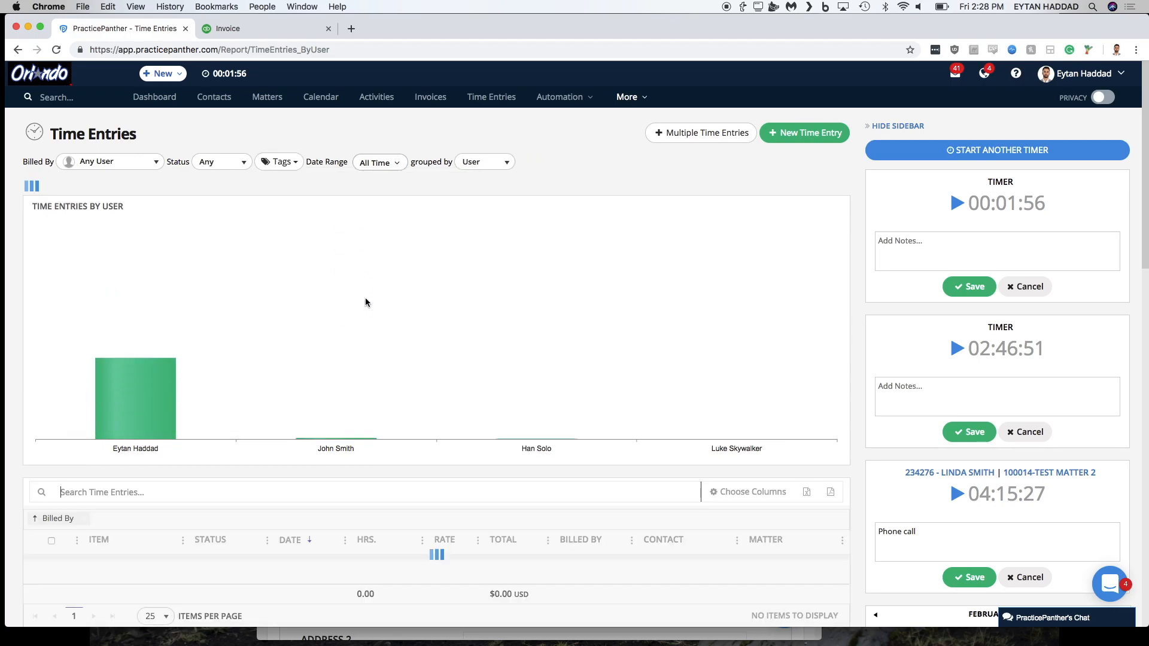
{"action": "left_click", "coordinate": [404, 163]}
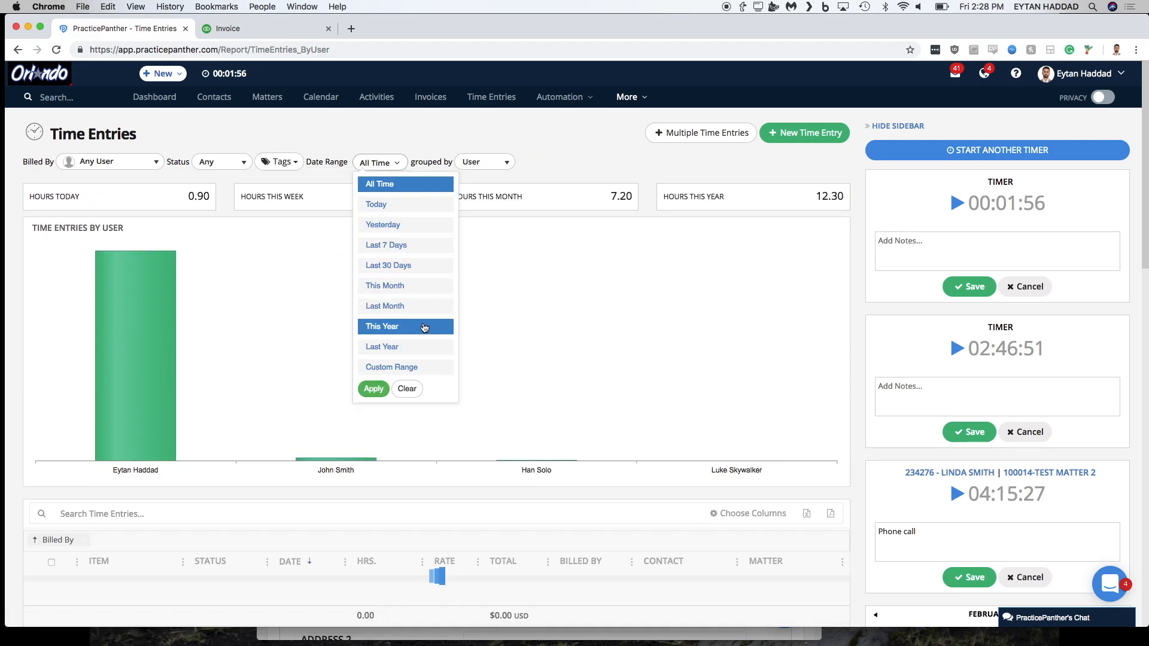
{"action": "left_click", "coordinate": [374, 326]}
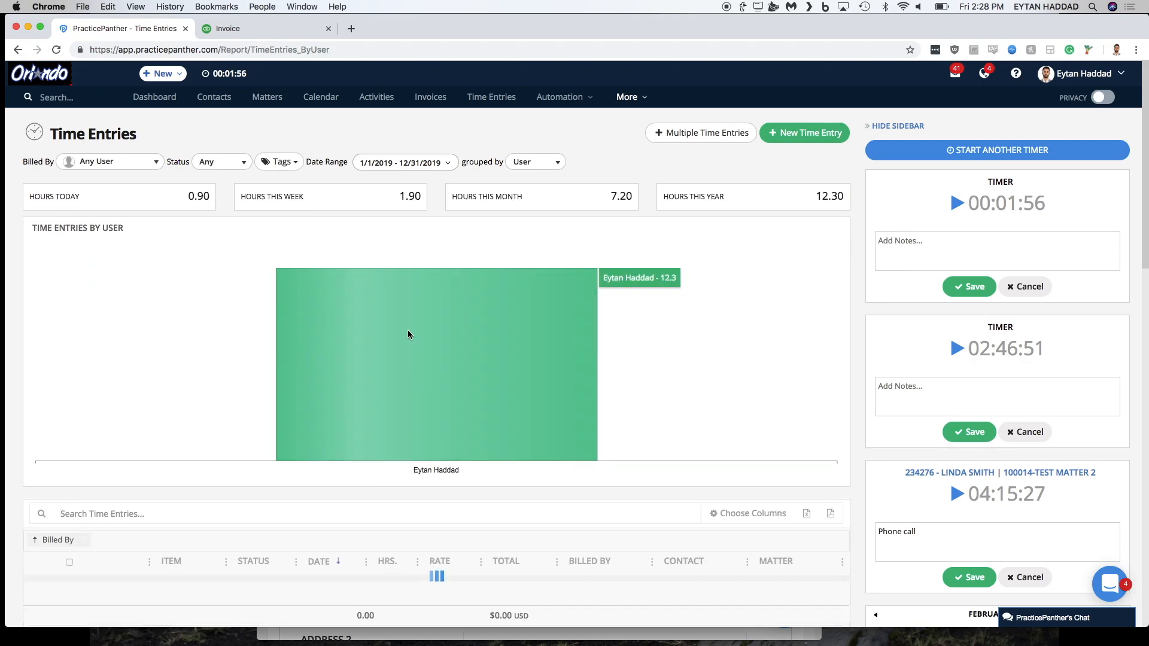
- Return to Reports and list the payment reports
{"action": "left_click", "coordinate": [626, 97]}
{"action": "left_click", "coordinate": [635, 245]}
{"action": "left_click", "coordinate": [114, 192]}
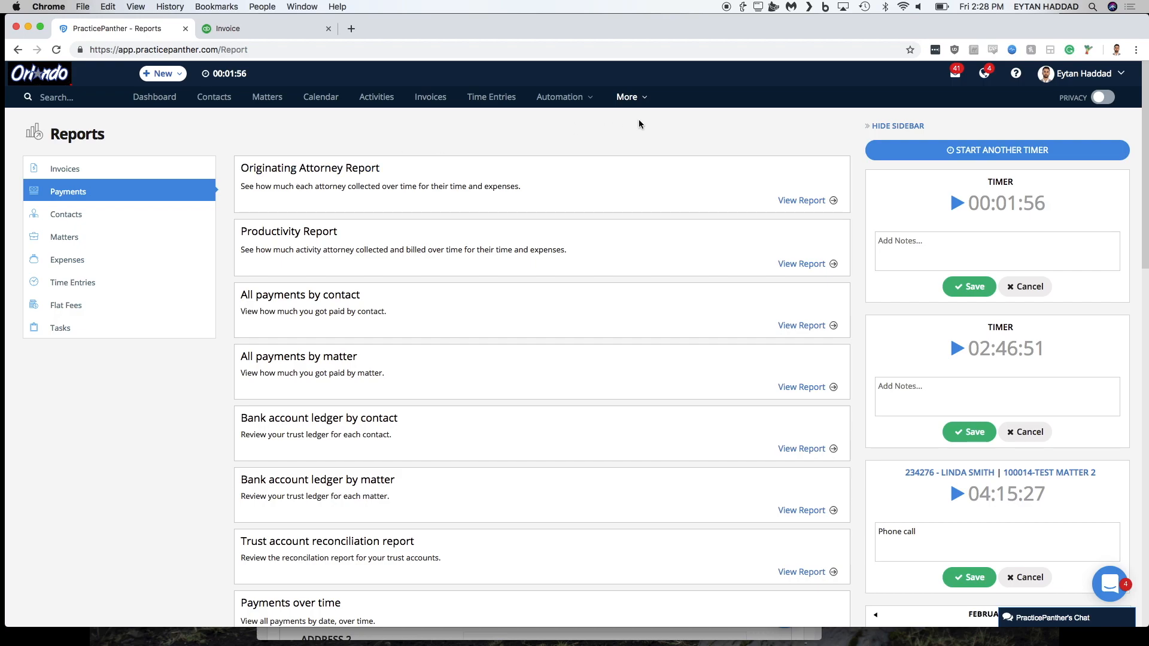
- Open the Calendar showing February 2019 in month view
{"action": "left_click", "coordinate": [626, 97]}
{"action": "mouse_move", "coordinate": [686, 209]}
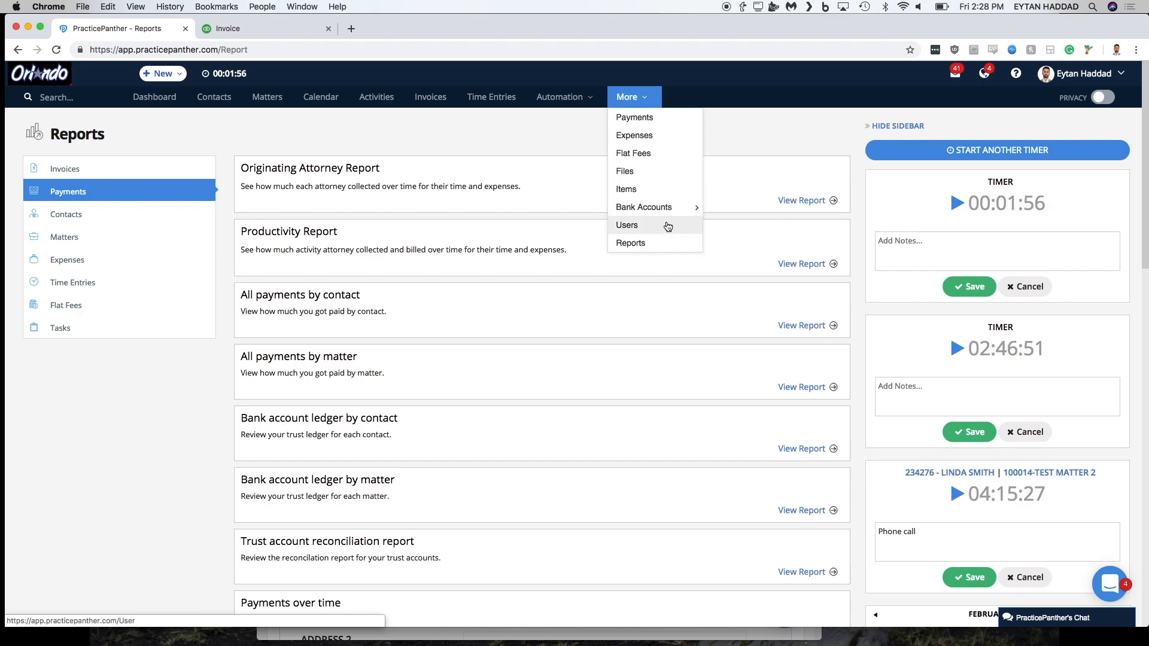
{"action": "left_click", "coordinate": [626, 95]}
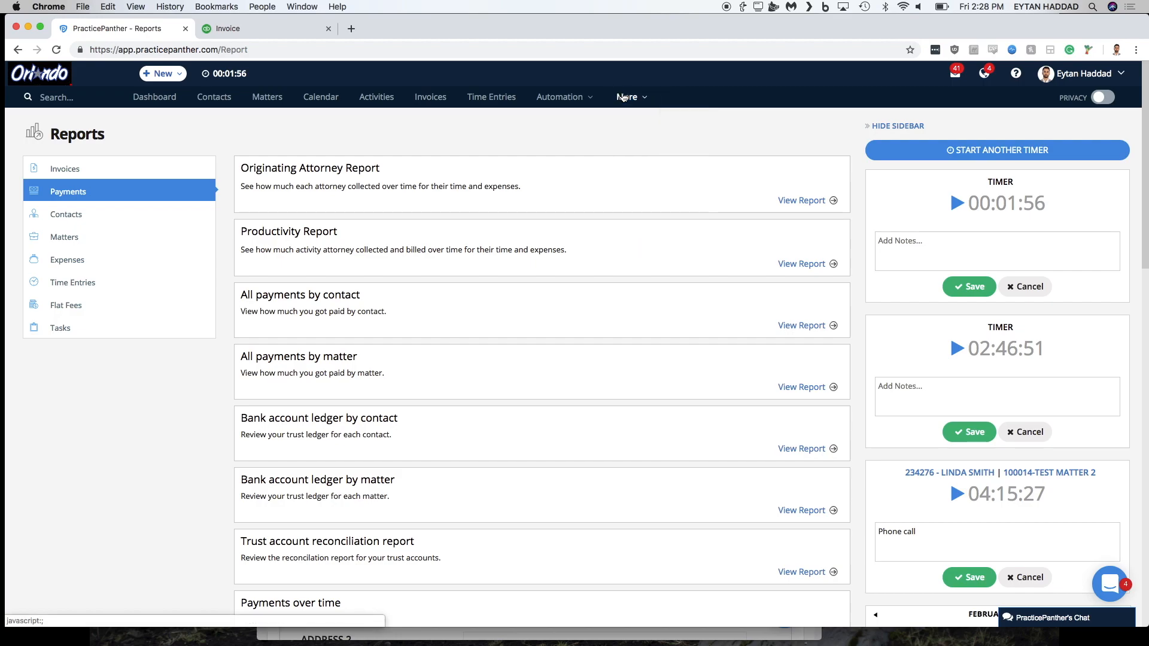
{"action": "left_click", "coordinate": [321, 97]}
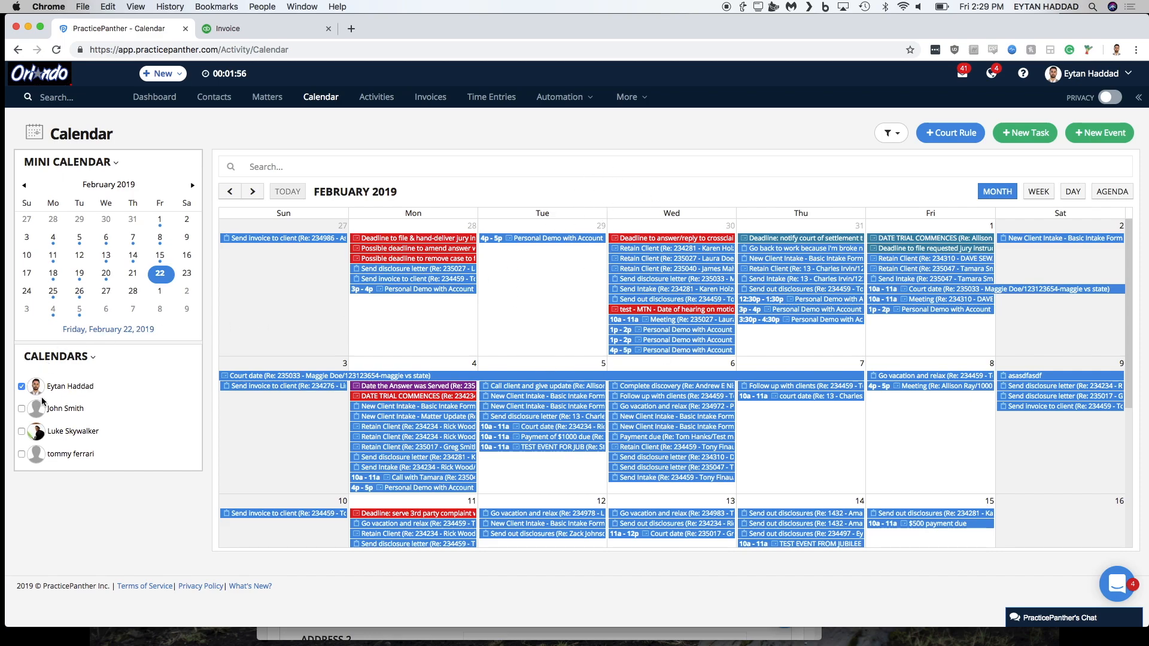
- Turn on the other team members' calendars and preview week, day and agenda views, ending in month view
{"action": "left_click", "coordinate": [23, 409]}
{"action": "left_click", "coordinate": [22, 431]}
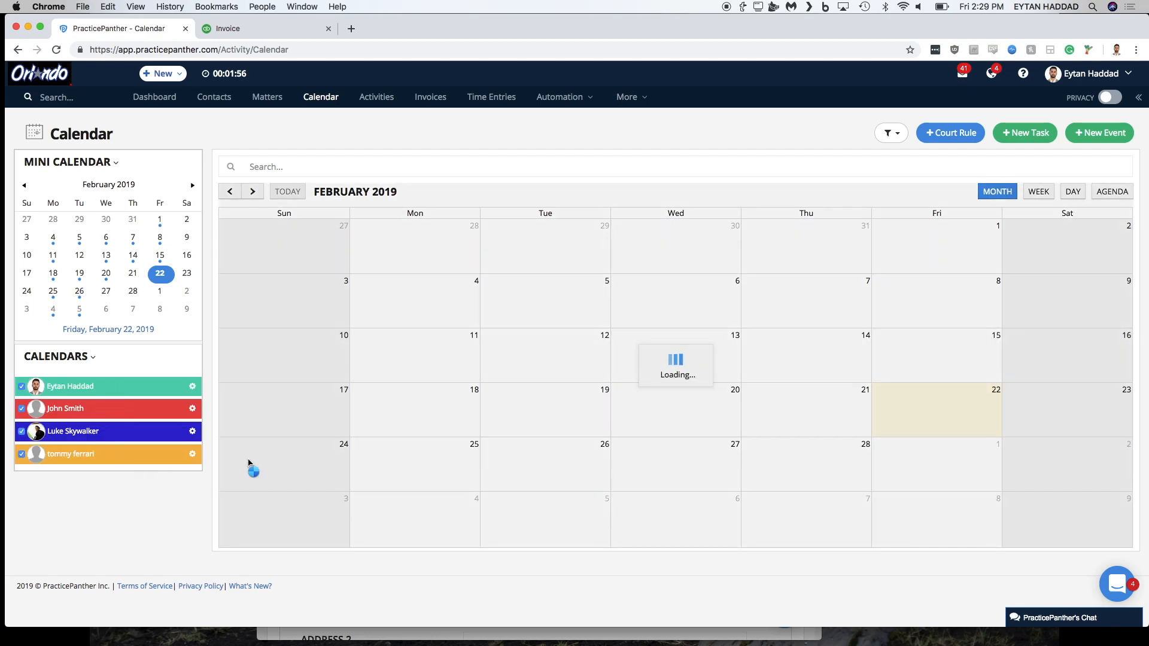
{"action": "left_click", "coordinate": [1045, 194]}
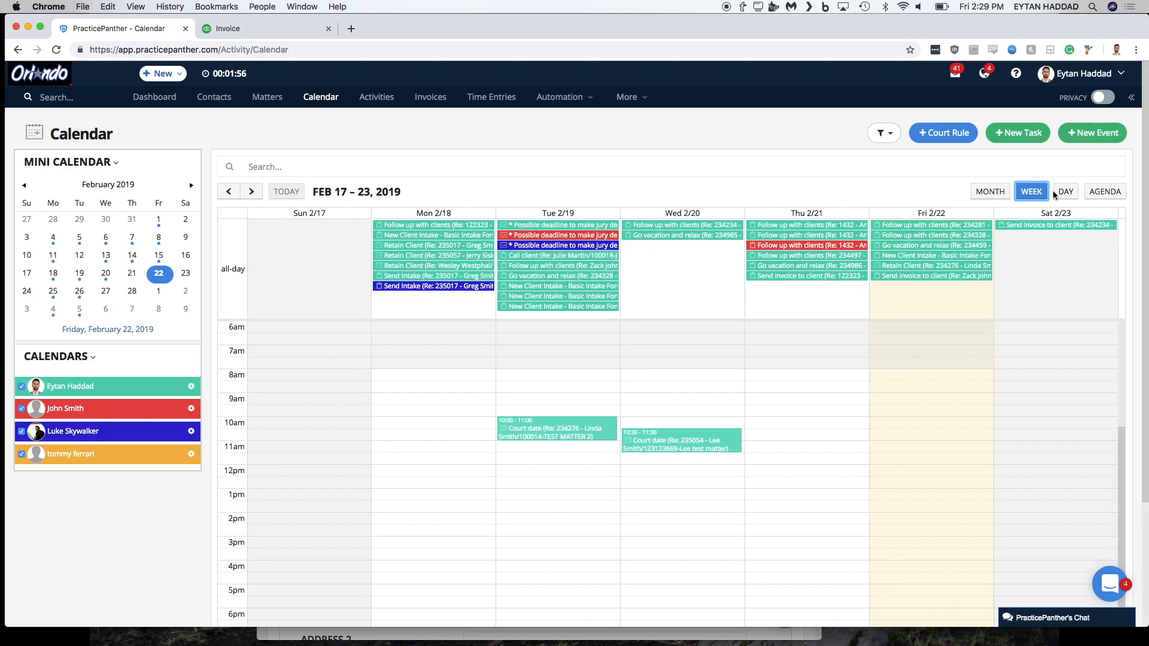
{"action": "left_click", "coordinate": [1068, 193]}
{"action": "left_click", "coordinate": [1106, 191]}
{"action": "left_click", "coordinate": [1000, 192]}
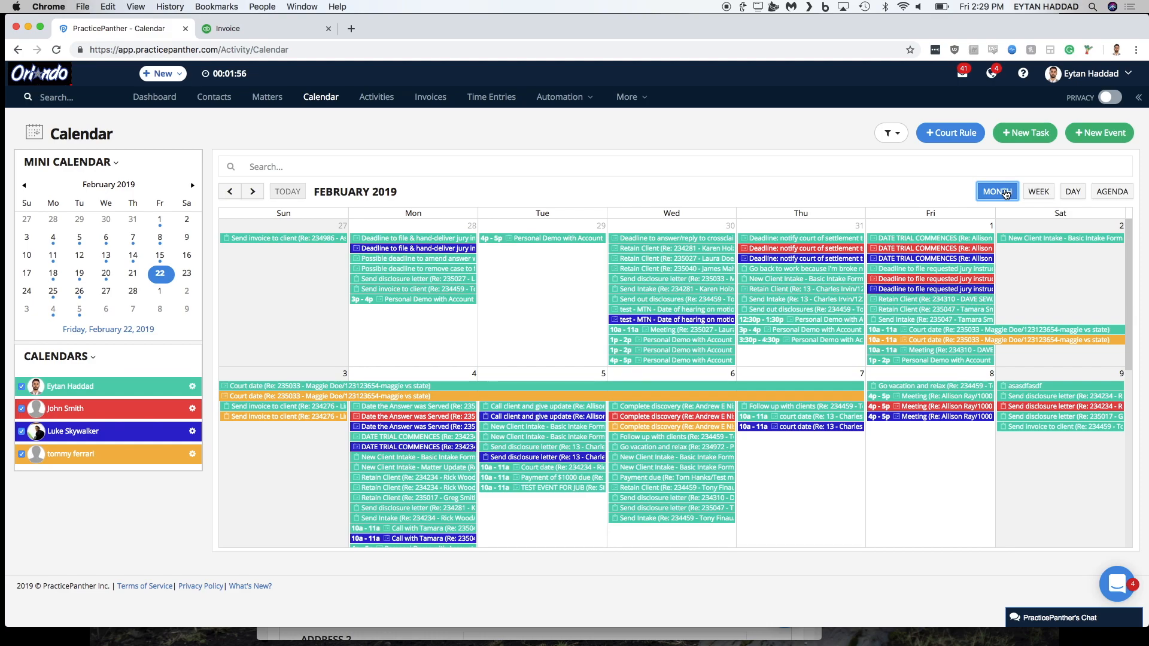
- Create a TEST MATTER 3 court rule using CA Superior Court Civil (LA County), triggered by DATE OF TRIAL
{"action": "left_click", "coordinate": [940, 135]}
{"action": "left_click", "coordinate": [563, 242]}
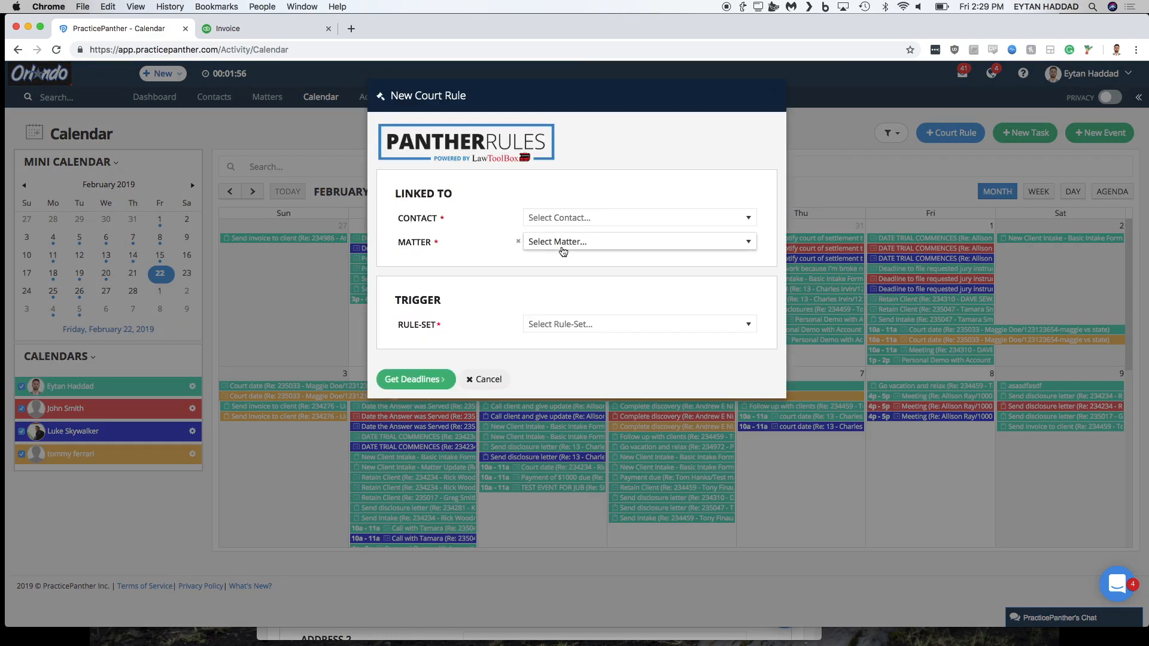
{"action": "left_click", "coordinate": [561, 347]}
{"action": "left_click", "coordinate": [557, 331]}
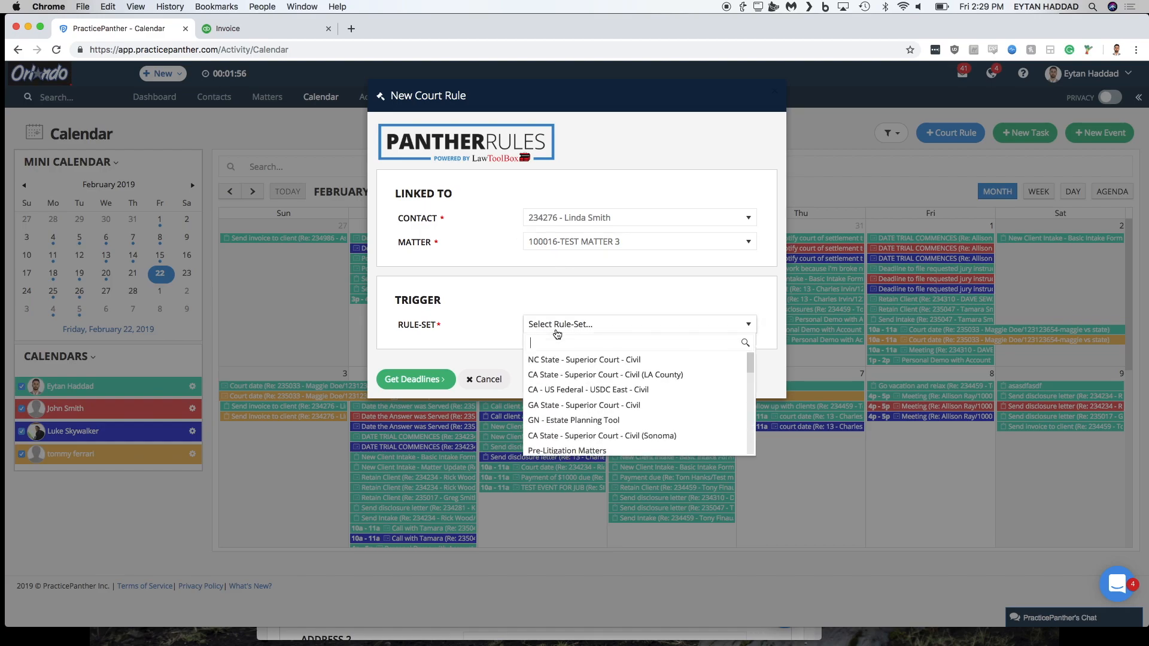
{"action": "left_click", "coordinate": [562, 375]}
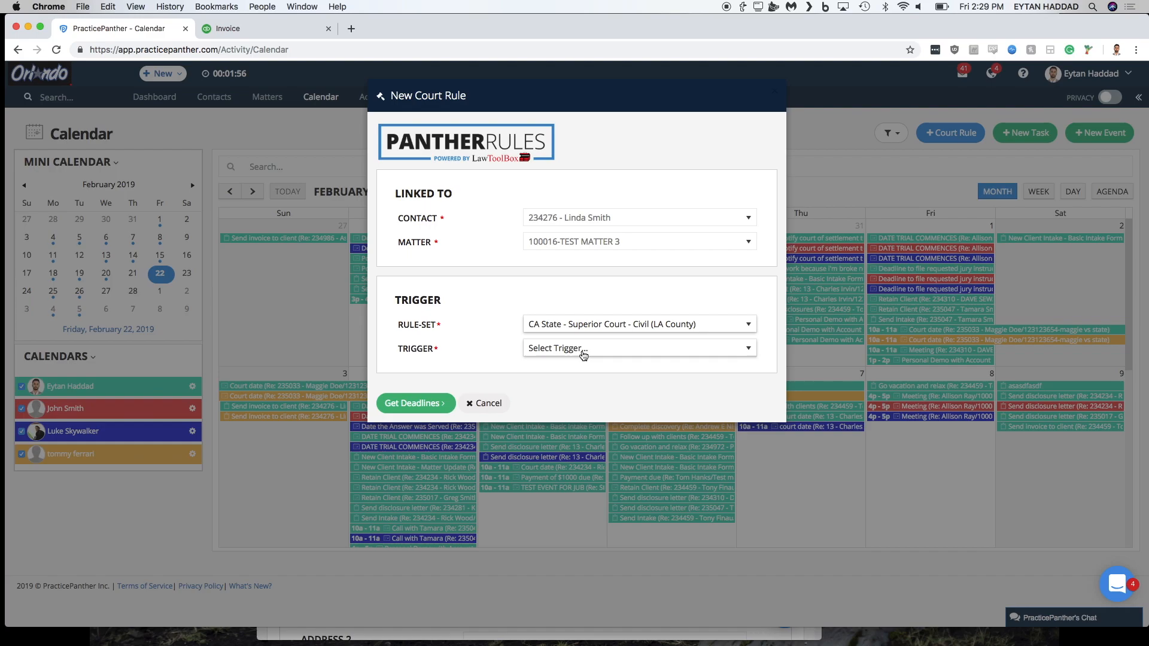
{"action": "left_click", "coordinate": [584, 353]}
{"action": "type", "text": "trial"}
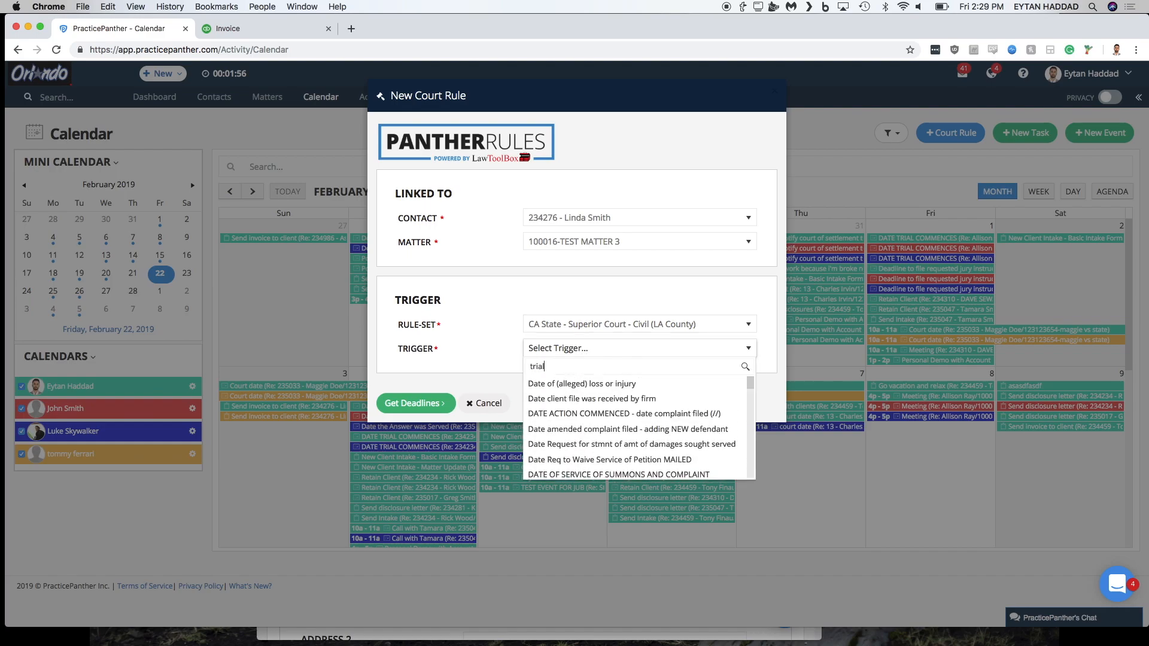
{"action": "left_click", "coordinate": [555, 405]}
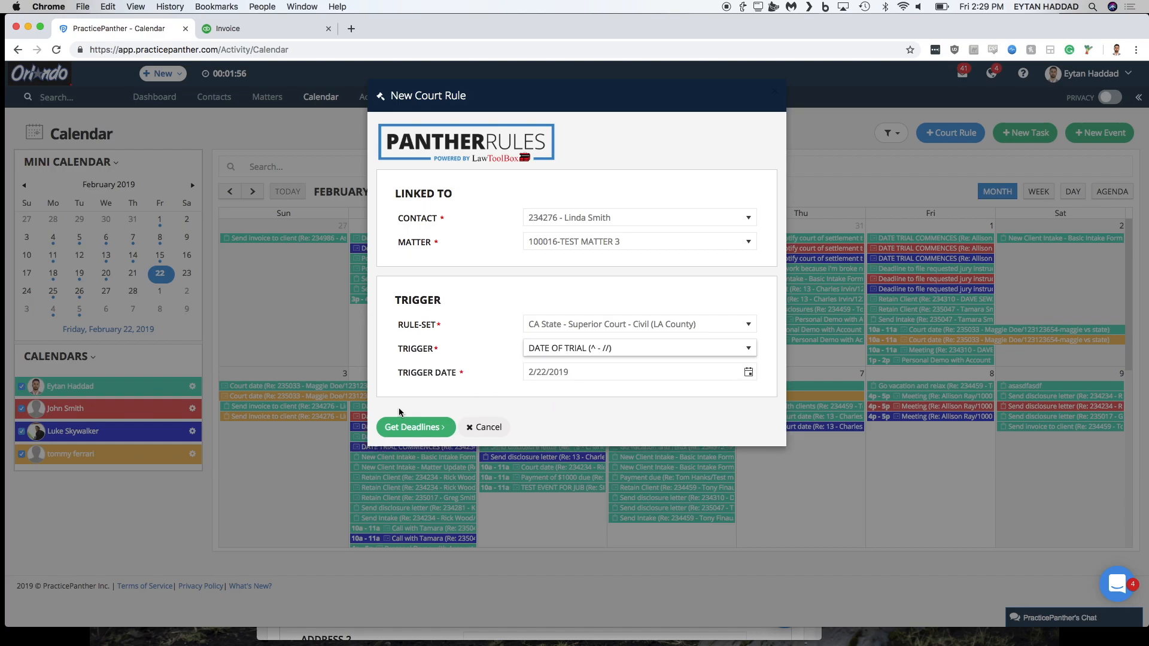
{"action": "left_click", "coordinate": [402, 426]}
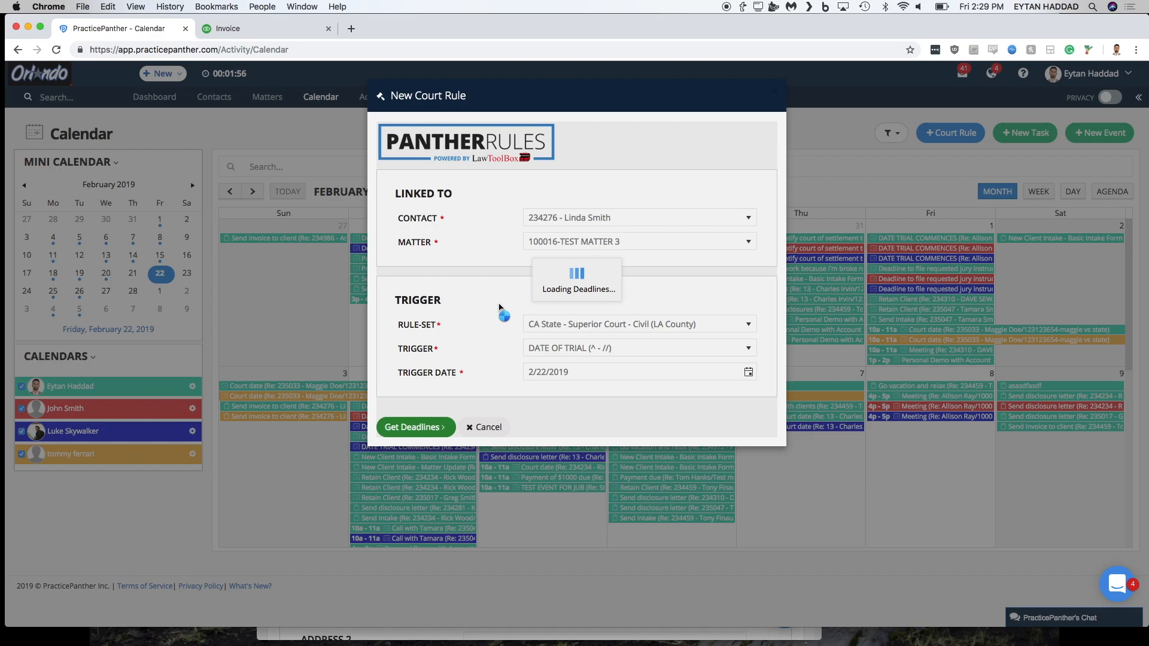
- Review the calculated trial deadlines and assign them to a second team member
{"action": "scroll", "coordinate": [500, 308], "scroll_direction": "down", "scroll_amount": 10}
{"action": "scroll", "coordinate": [500, 307], "scroll_direction": "down", "scroll_amount": 10}
{"action": "scroll", "coordinate": [499, 311], "scroll_direction": "down", "scroll_amount": 10}
{"action": "scroll", "coordinate": [498, 312], "scroll_direction": "down", "scroll_amount": 1}
{"action": "scroll", "coordinate": [499, 311], "scroll_direction": "down", "scroll_amount": 15}
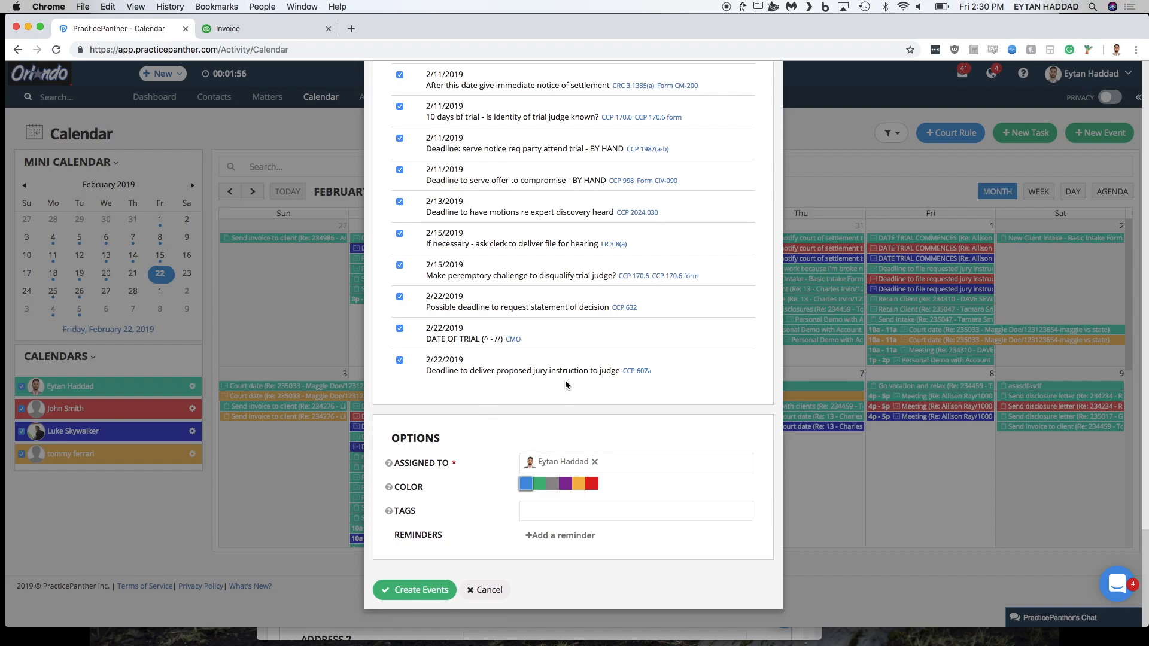
{"action": "scroll", "coordinate": [564, 371], "scroll_direction": "up", "scroll_amount": 10}
{"action": "scroll", "coordinate": [563, 369], "scroll_direction": "down", "scroll_amount": 10}
{"action": "left_click", "coordinate": [622, 462]}
{"action": "left_click", "coordinate": [581, 512]}
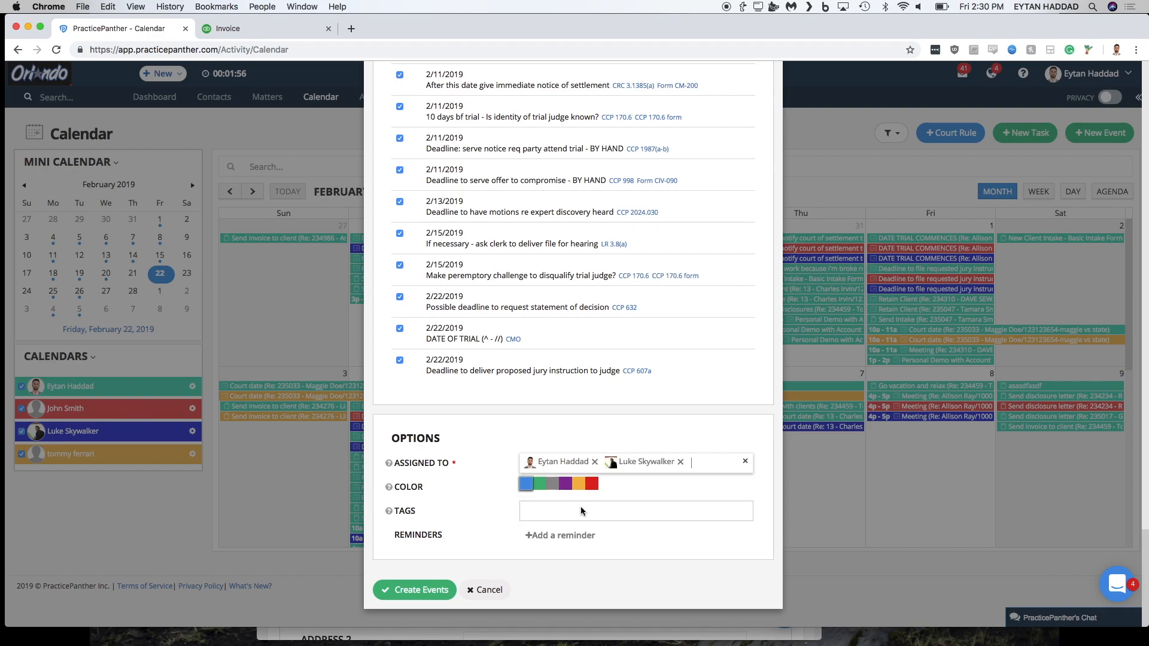
- Add a 1 Day(s) text-message reminder, then cancel without creating the events
{"action": "left_click", "coordinate": [556, 535]}
{"action": "left_click", "coordinate": [555, 538]}
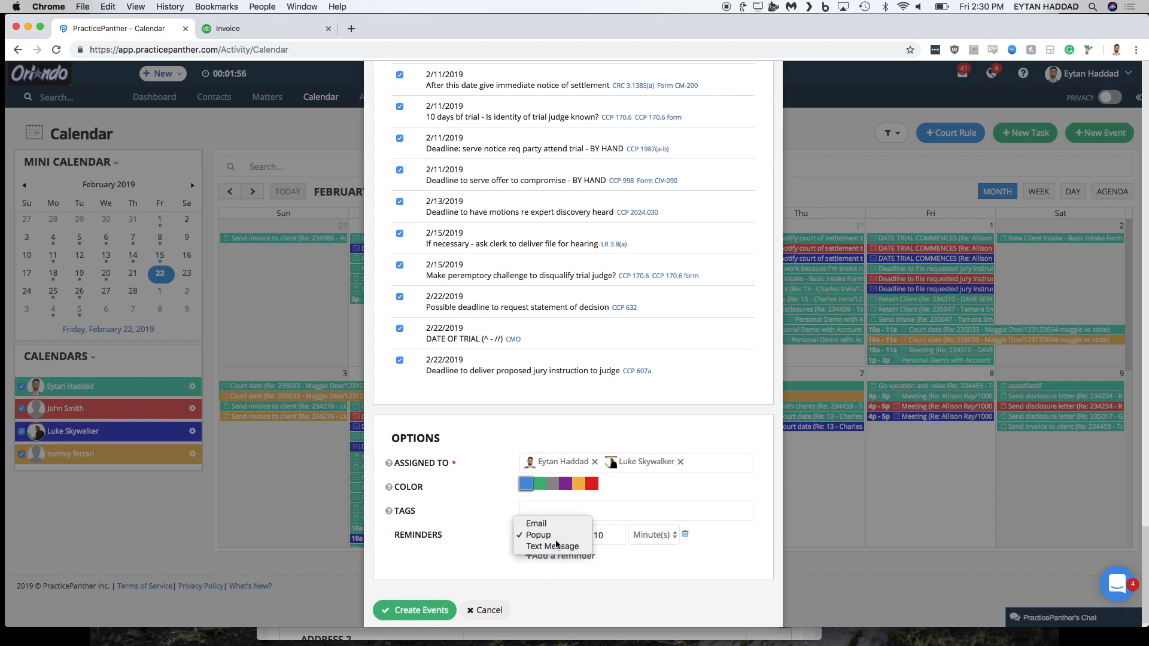
{"action": "left_click", "coordinate": [553, 546]}
{"action": "left_click", "coordinate": [608, 535]}
{"action": "key", "text": "BackSpace"}
{"action": "left_click", "coordinate": [654, 534]}
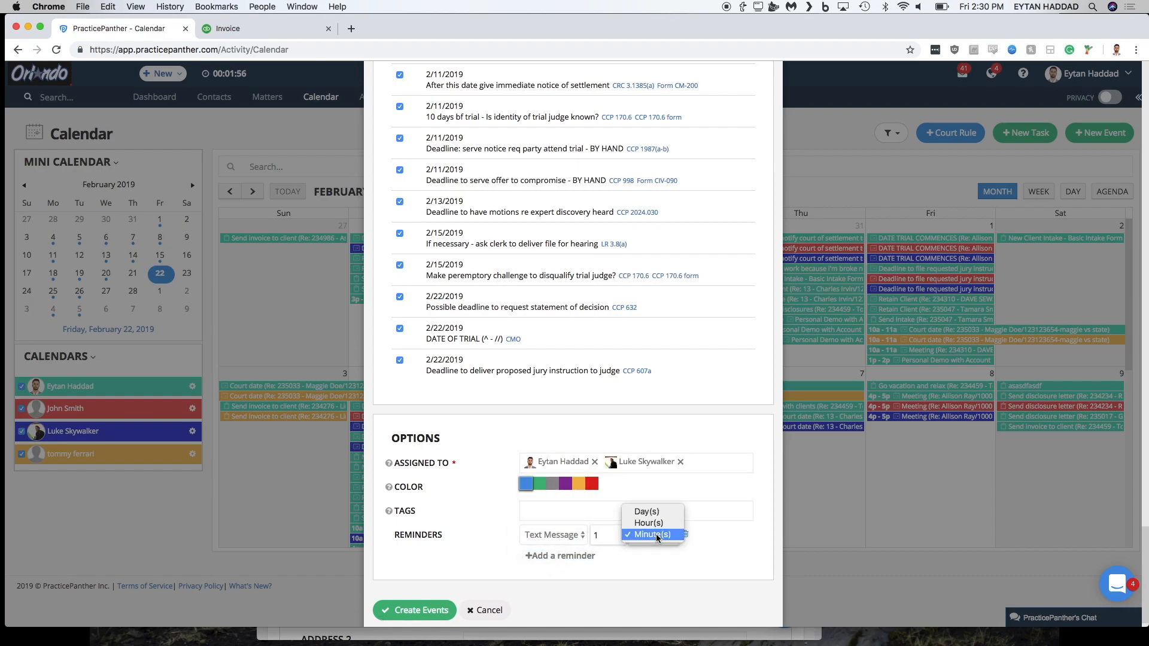
{"action": "left_click", "coordinate": [653, 508]}
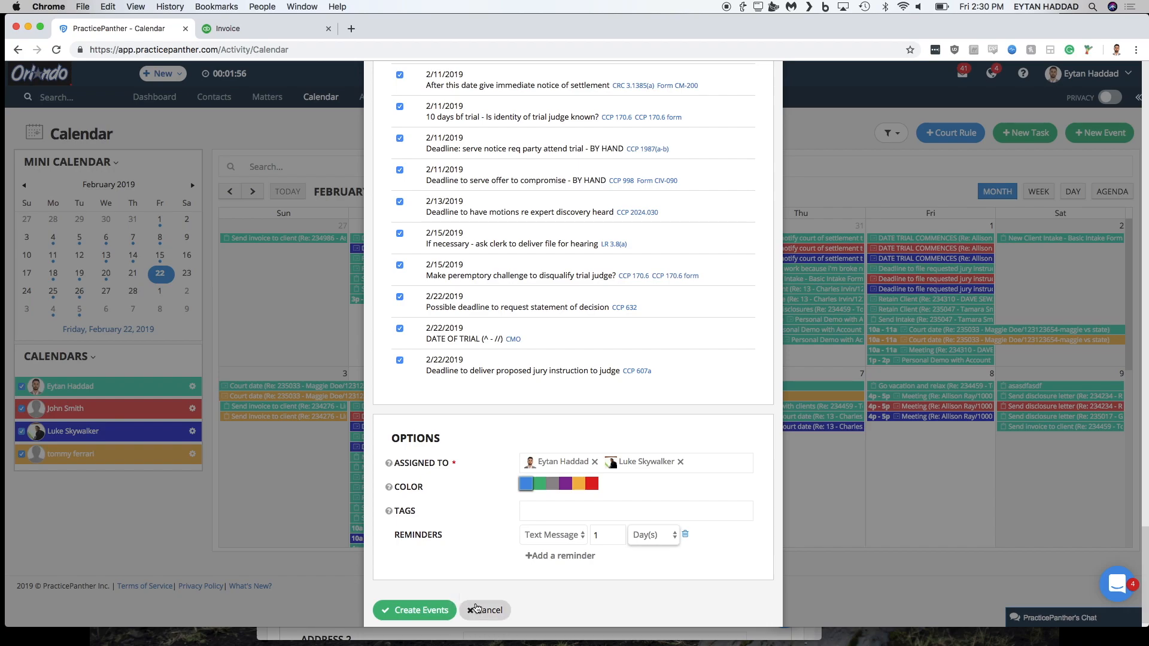
{"action": "left_click", "coordinate": [480, 610]}
- Go to account Settings and browse the Invoice Reminders list, which runs up to 100 days past due
{"action": "left_click", "coordinate": [1086, 73]}
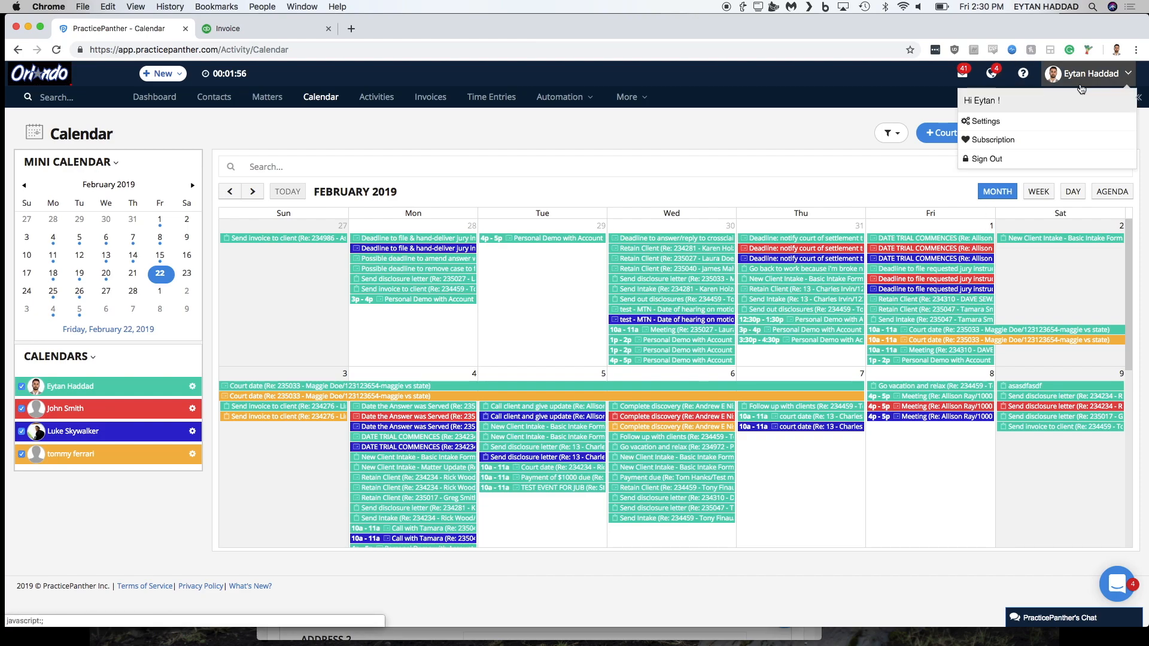
{"action": "left_click", "coordinate": [992, 122]}
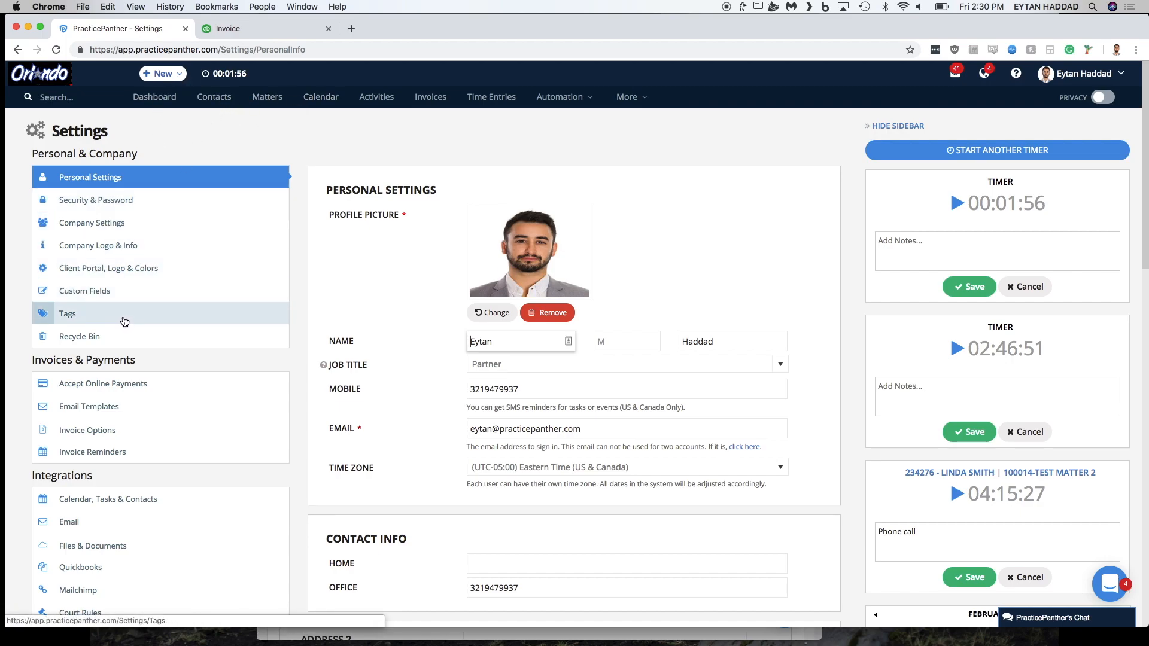
{"action": "scroll", "coordinate": [123, 292], "scroll_direction": "down", "scroll_amount": 5}
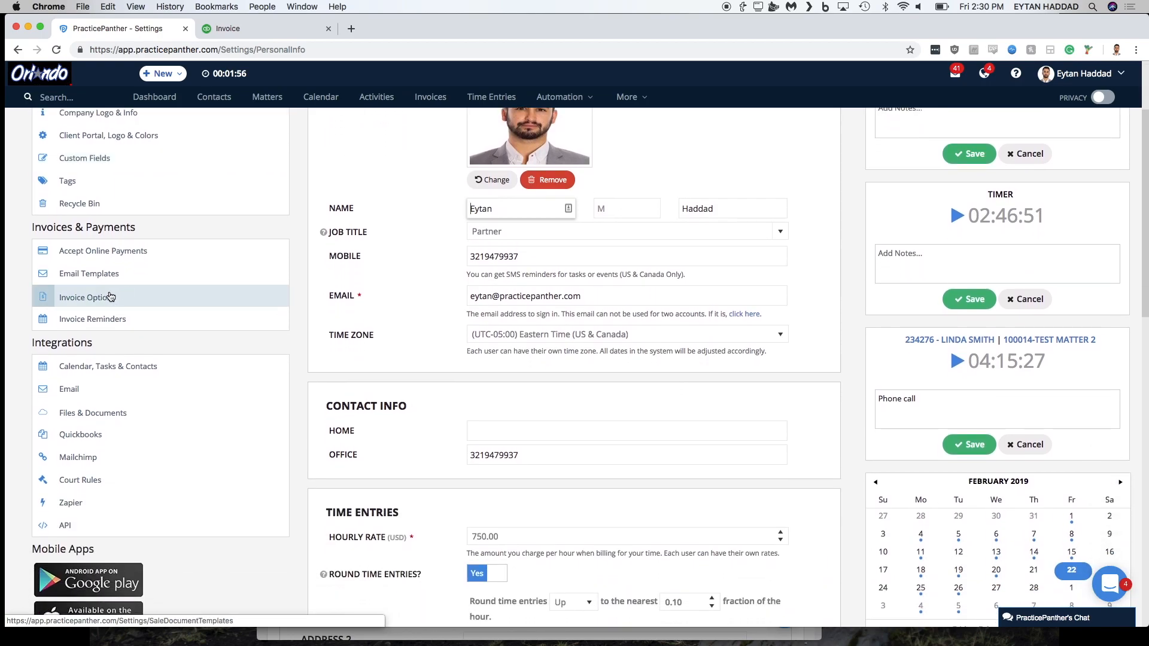
{"action": "left_click", "coordinate": [109, 319]}
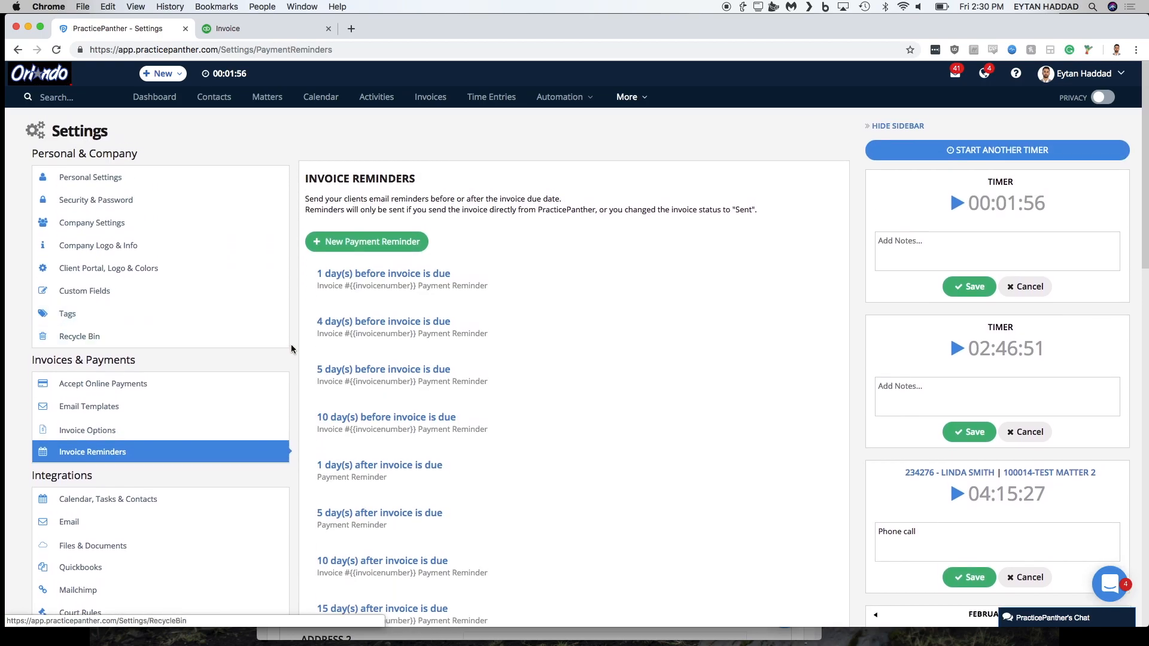
{"action": "scroll", "coordinate": [291, 343], "scroll_direction": "down", "scroll_amount": 5}
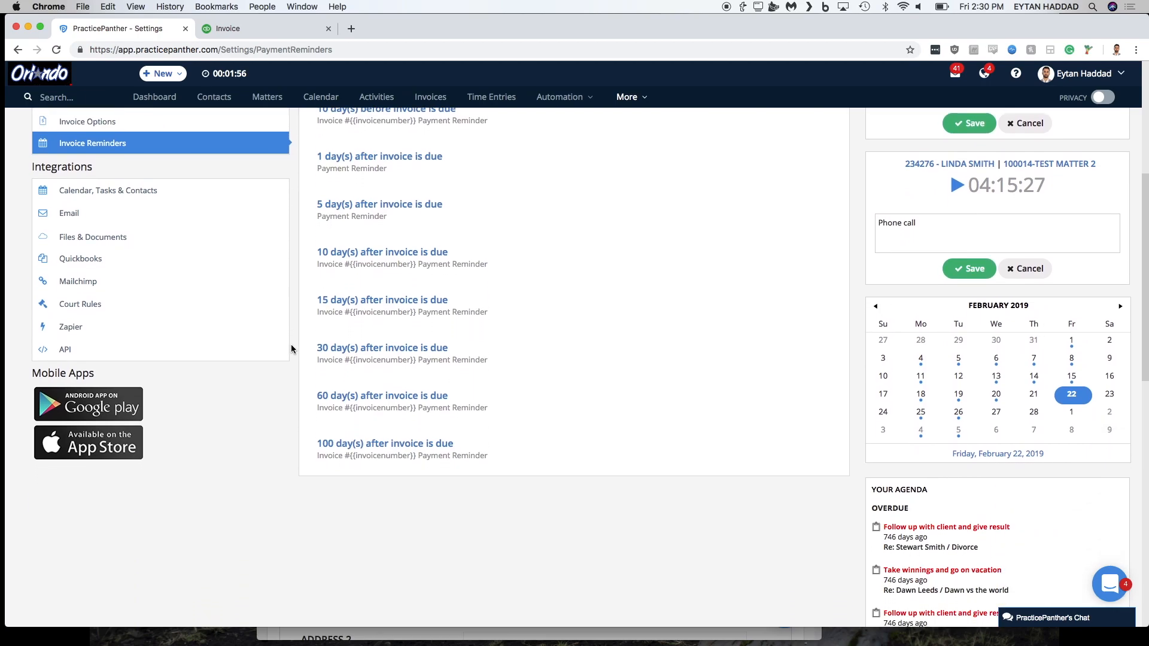
{"action": "scroll", "coordinate": [291, 347], "scroll_direction": "up", "scroll_amount": 3}
- Review the Default Invoice Template's payment options under Invoice Options, then go back to the Dashboard
{"action": "left_click", "coordinate": [161, 261]}
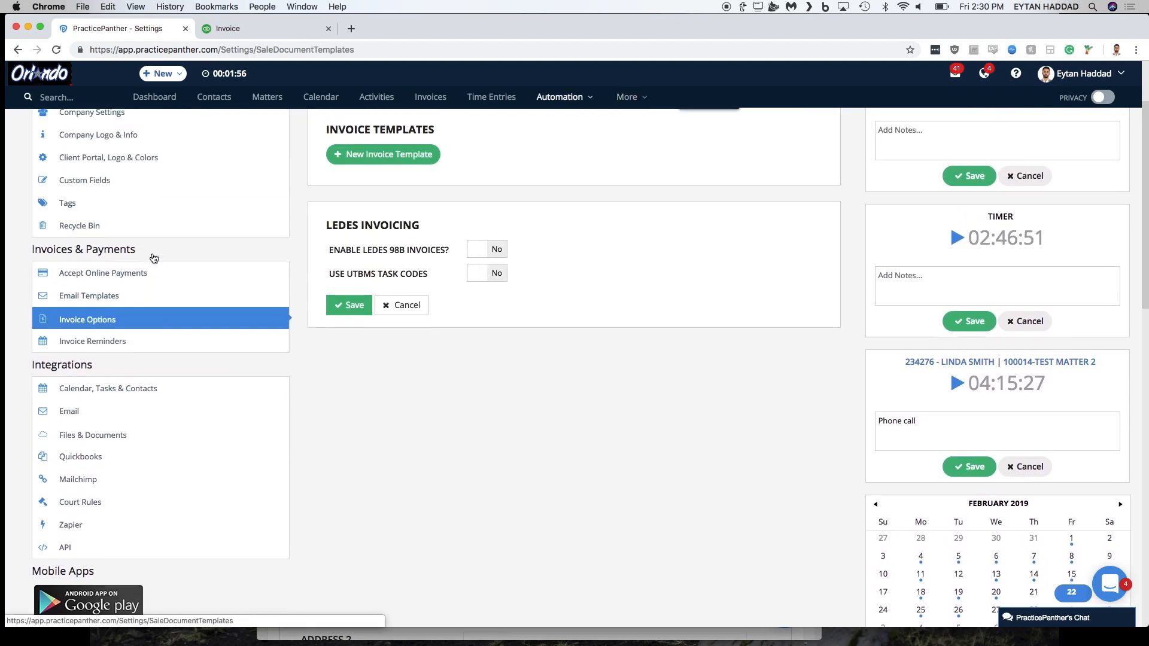
{"action": "mouse_move", "coordinate": [358, 323]}
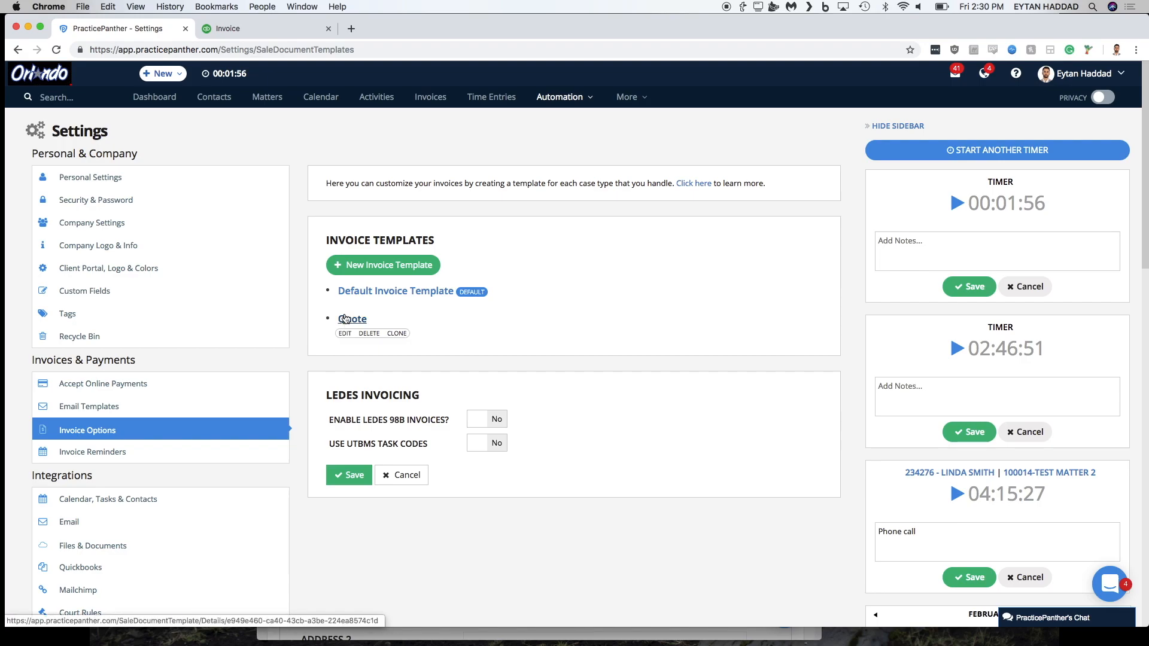
{"action": "left_click", "coordinate": [347, 306]}
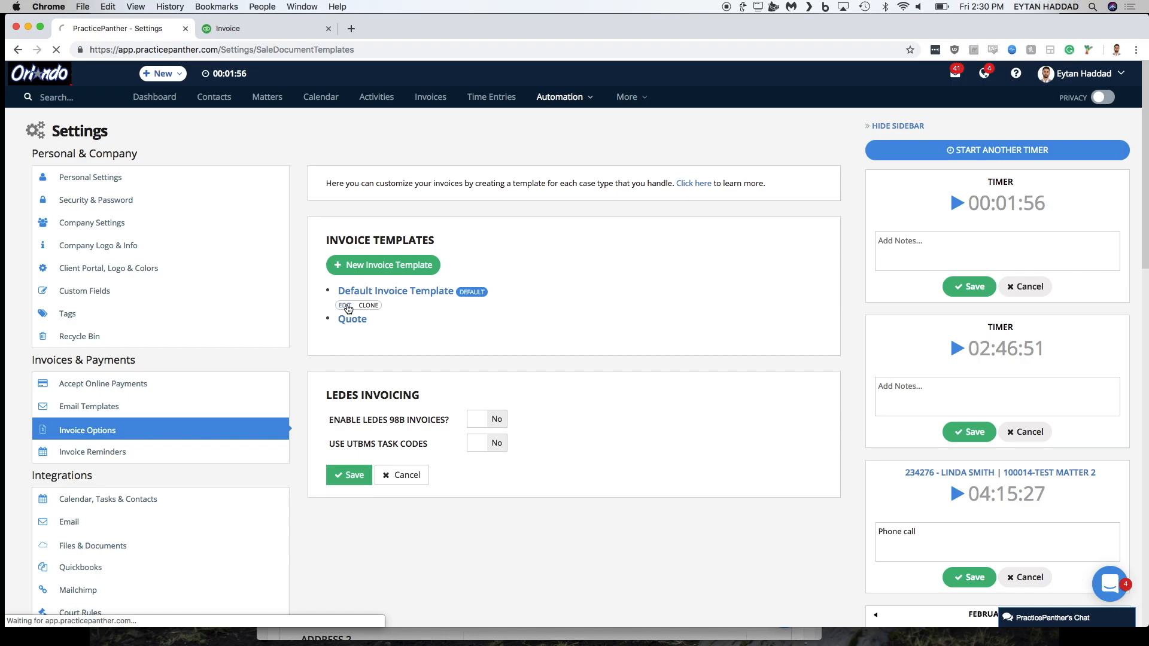
{"action": "scroll", "coordinate": [441, 325], "scroll_direction": "down", "scroll_amount": 10}
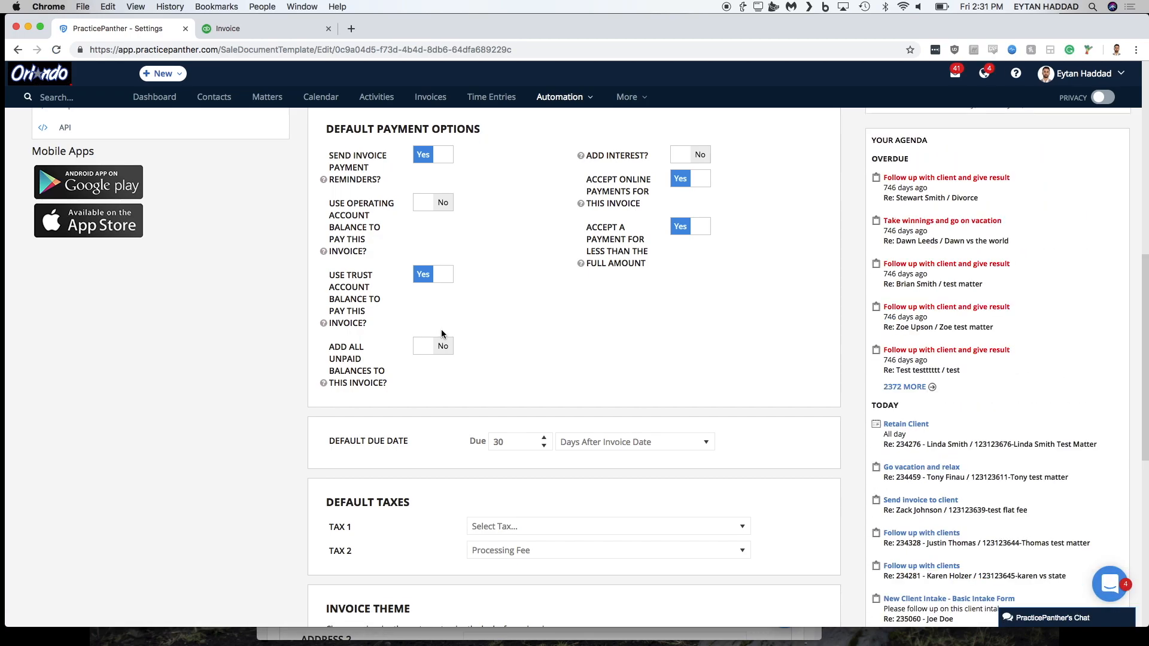
{"action": "scroll", "coordinate": [442, 334], "scroll_direction": "up", "scroll_amount": 2}
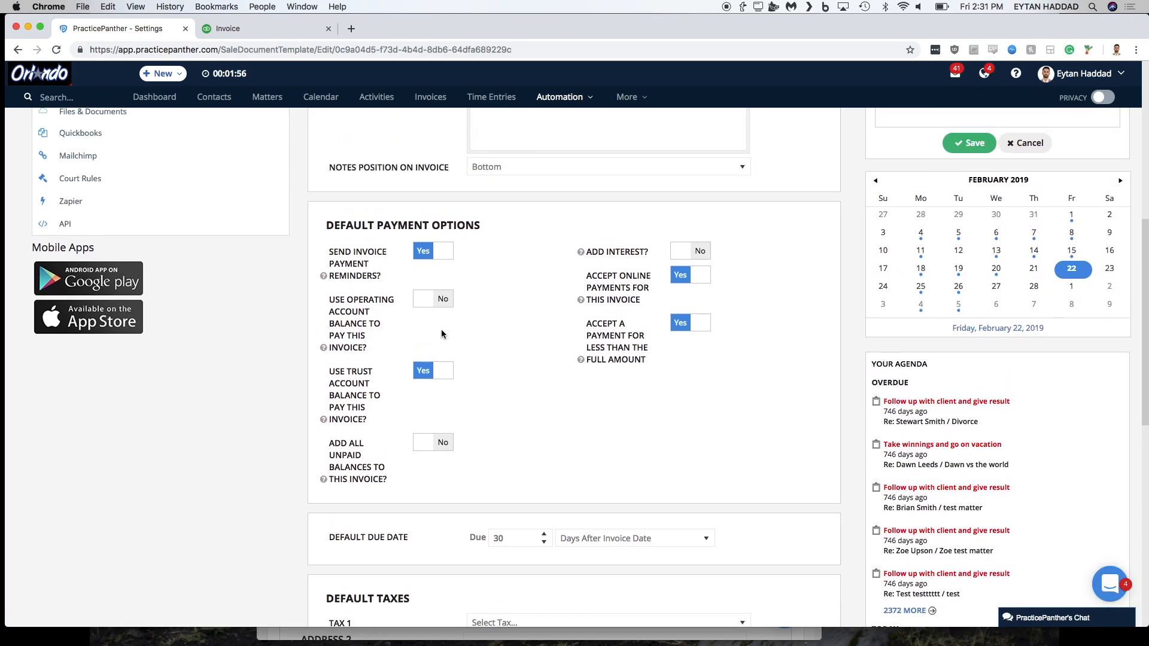
{"action": "scroll", "coordinate": [442, 333], "scroll_direction": "up", "scroll_amount": 3}
{"action": "scroll", "coordinate": [442, 333], "scroll_direction": "up", "scroll_amount": 1}
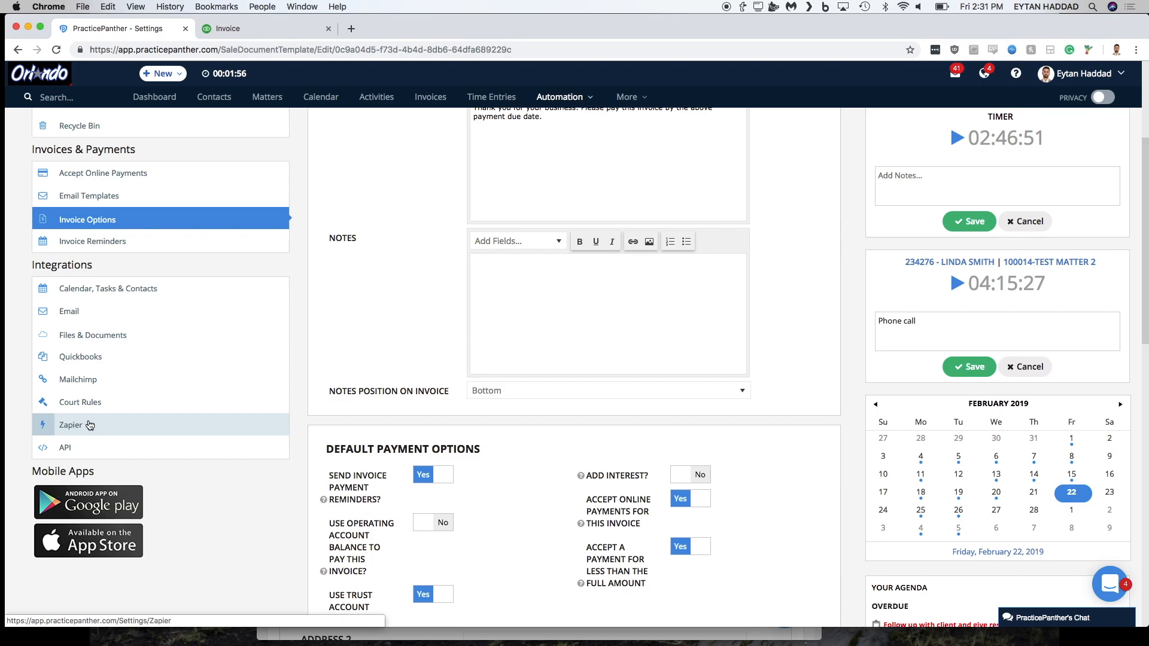
{"action": "left_click", "coordinate": [159, 108]}
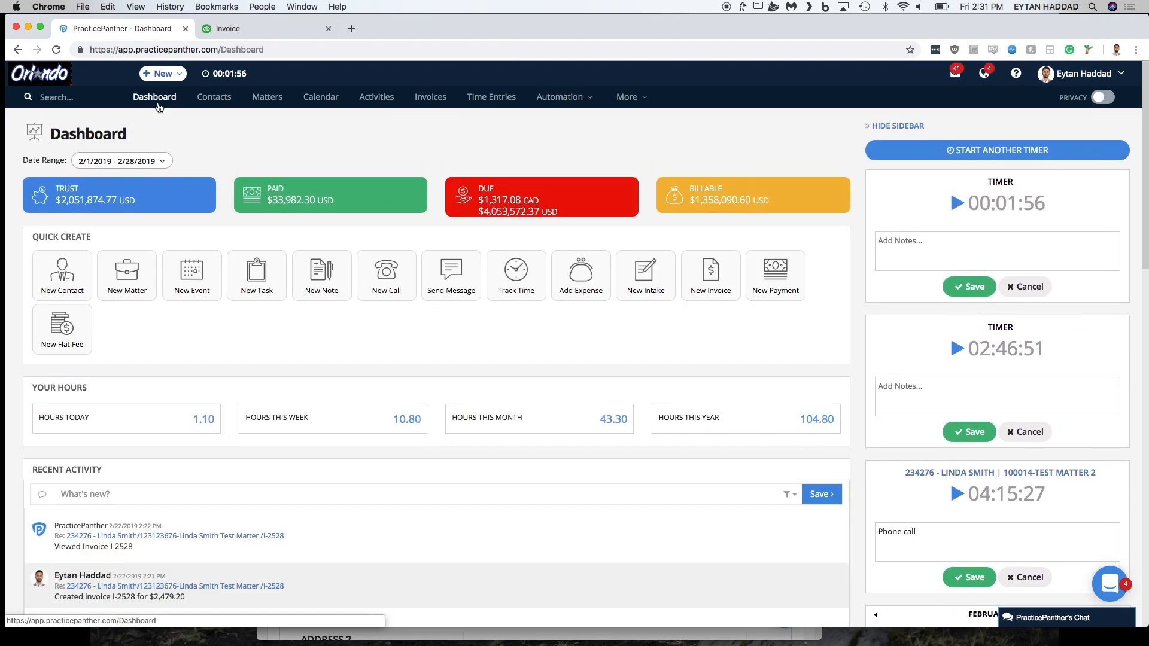